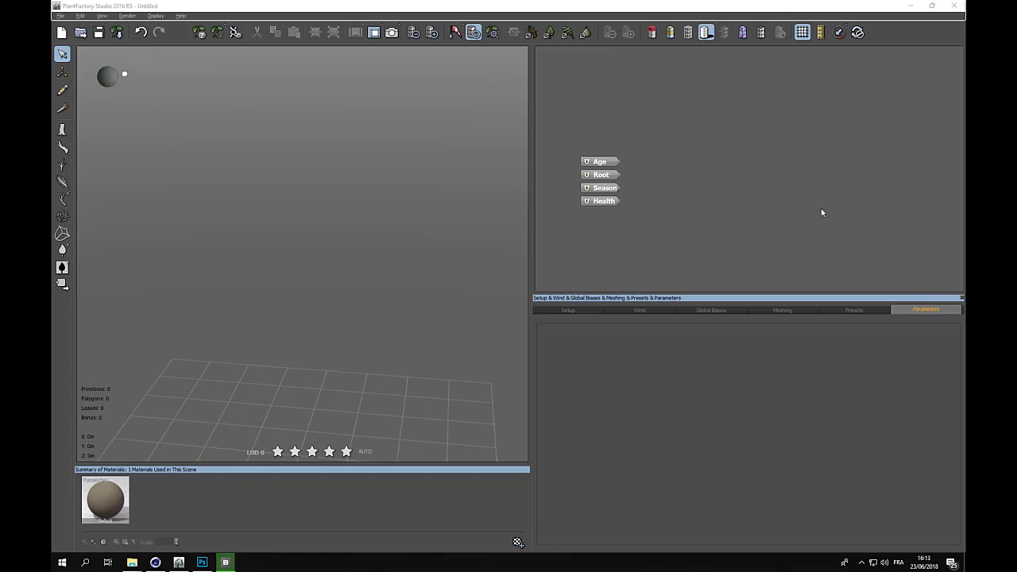
- Add a Trunk Segment node connected to Root and give its length a variation of 1
right_click(704, 127)
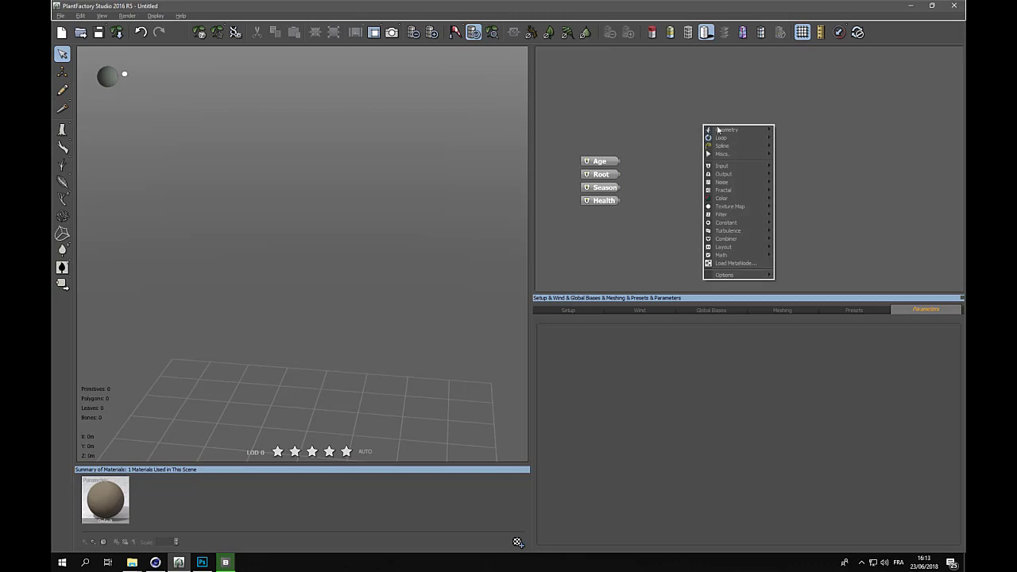
mouse_move(732, 135)
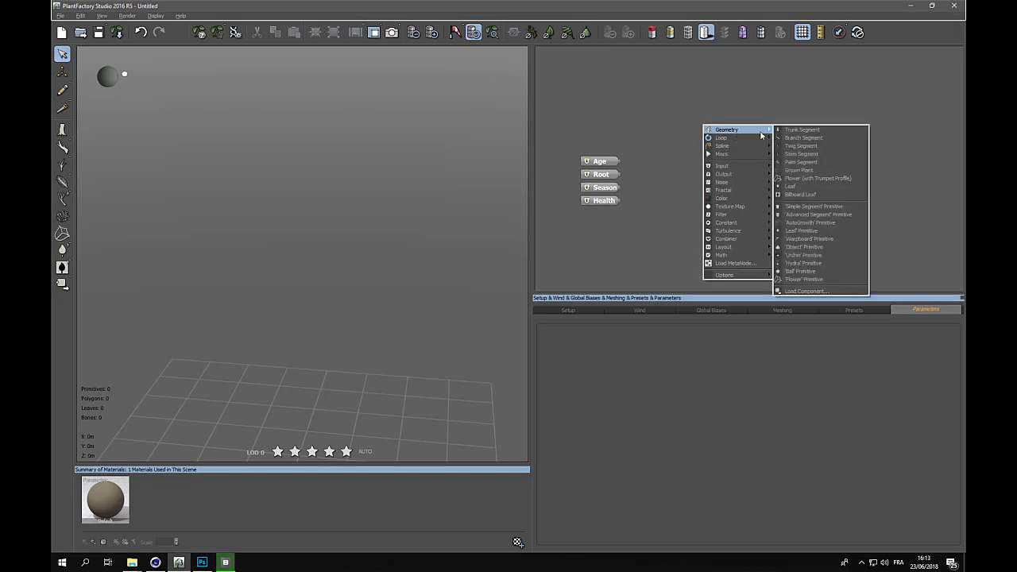
click(806, 130)
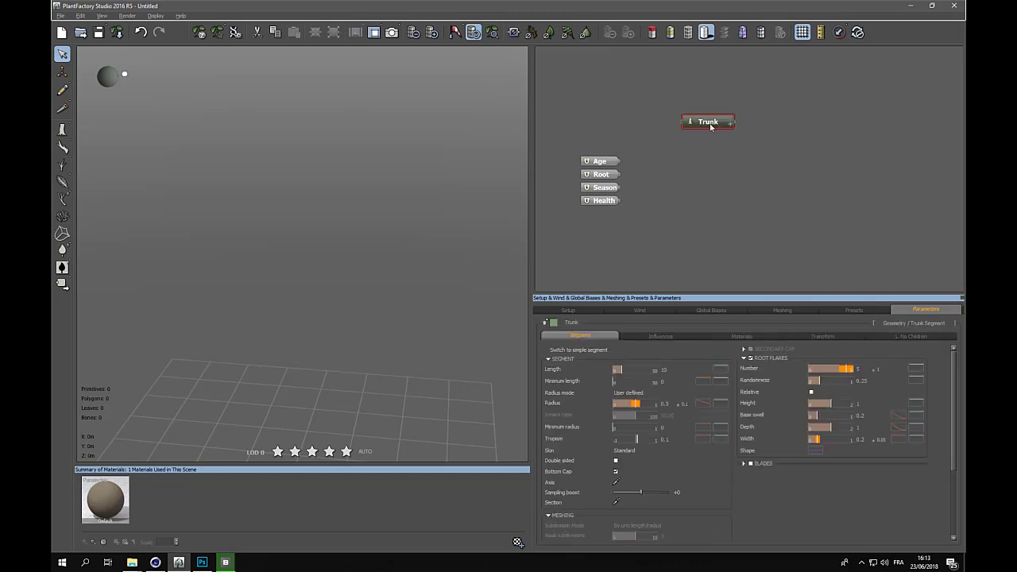
drag(710, 128, 619, 174)
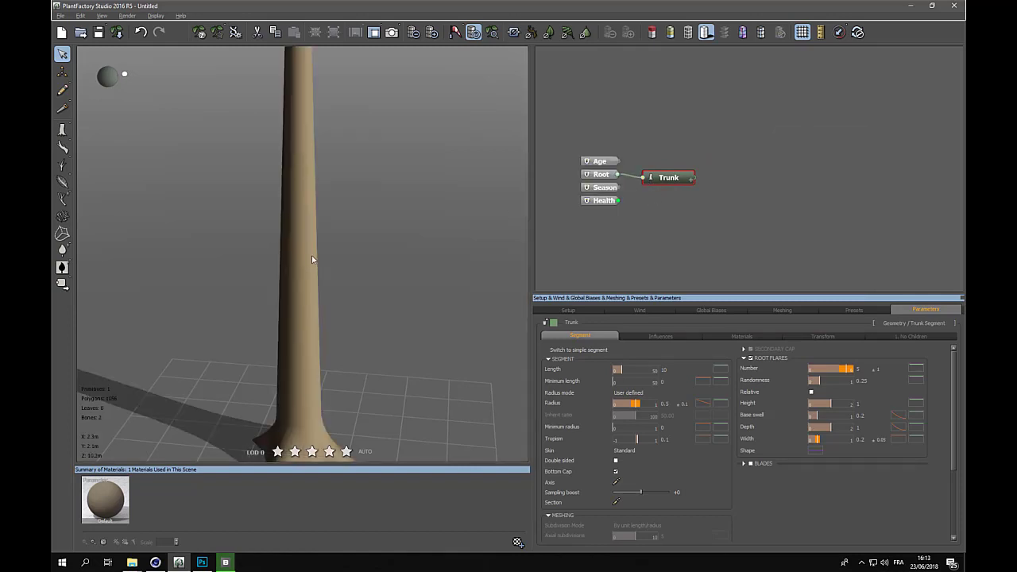
scroll(336, 254, down, 3)
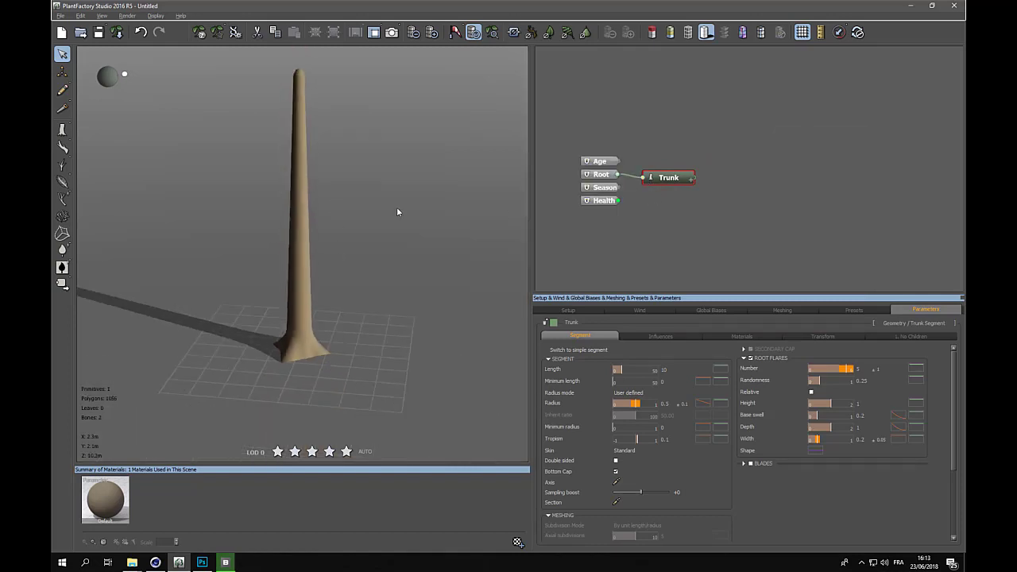
click(685, 371)
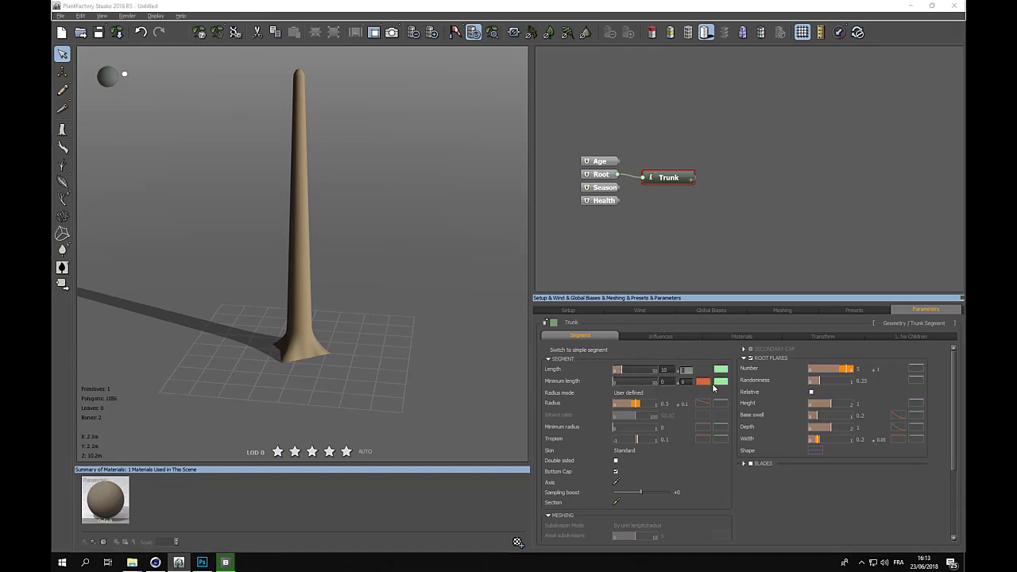
- Set the trunk's axis perturbation strength to 0.5 and its frequency to 0.3
click(668, 336)
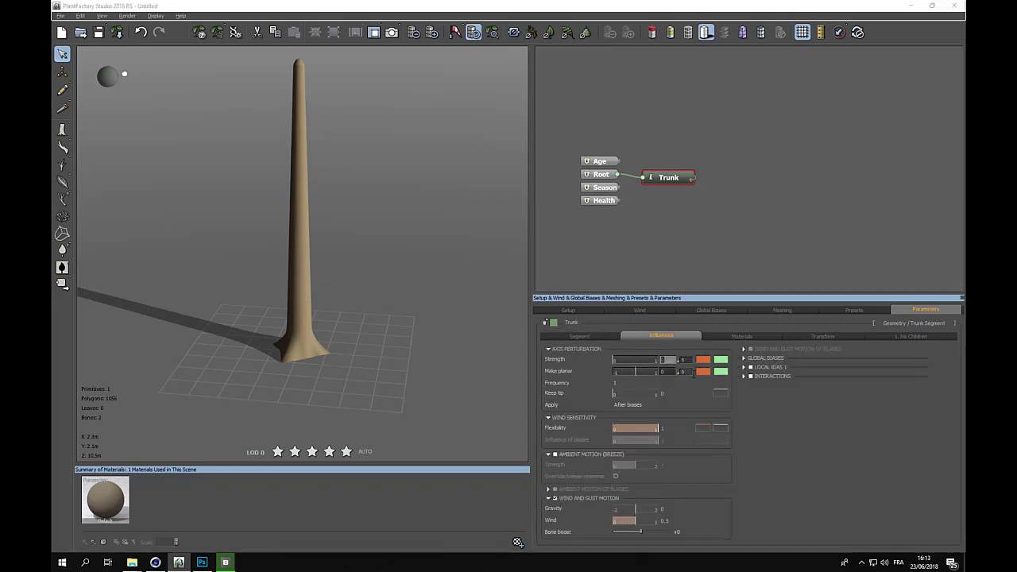
text(5)
key(Return)
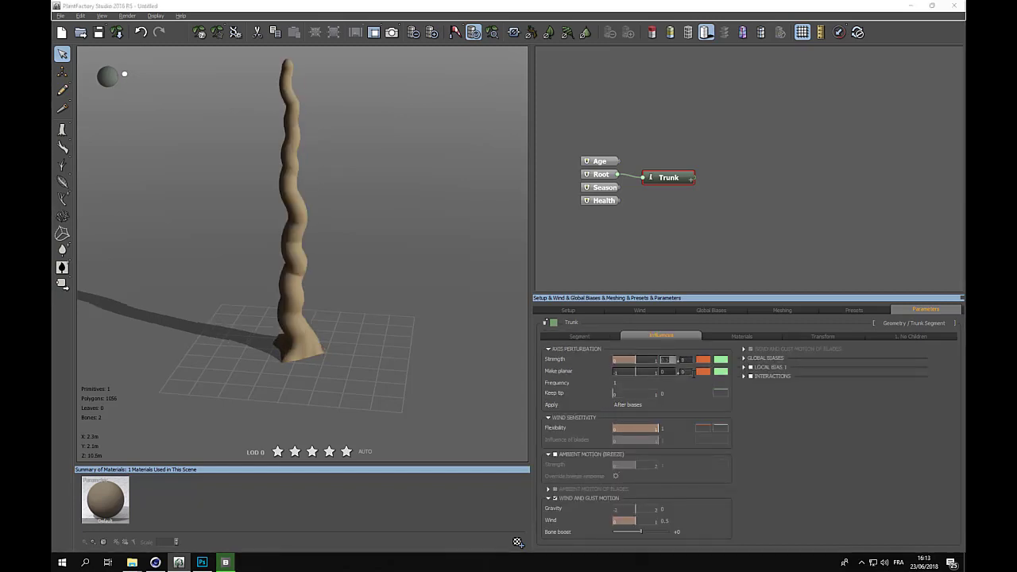
click(624, 383)
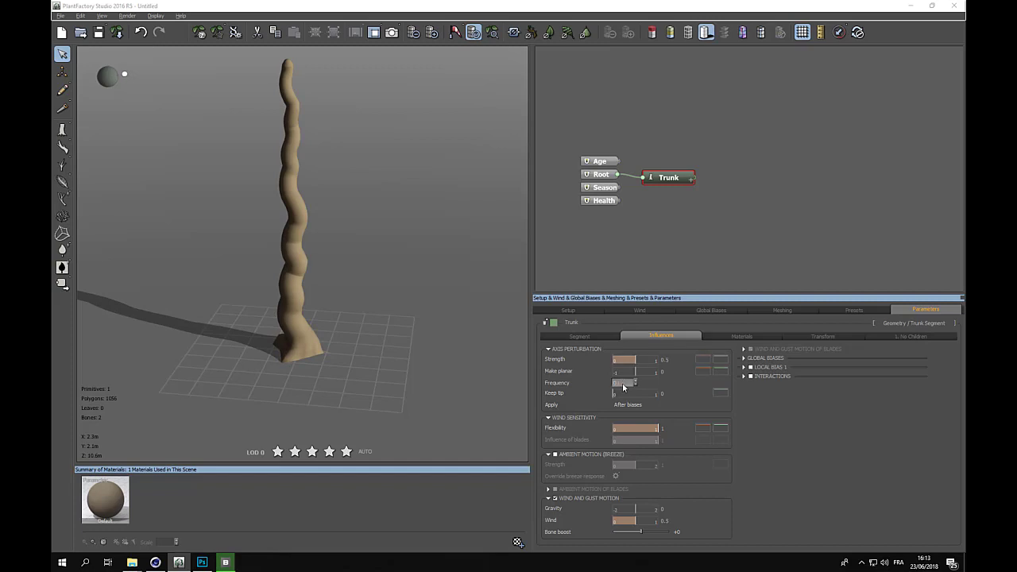
key(Return)
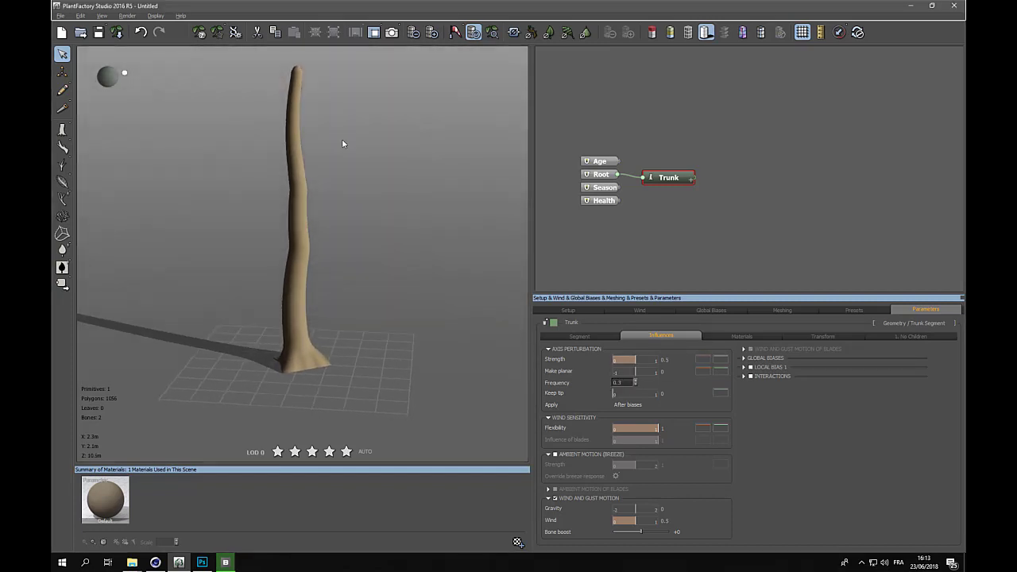
- Raise the end keypoint of the trunk's radius profile to about 0.82 and accept the curve
click(602, 337)
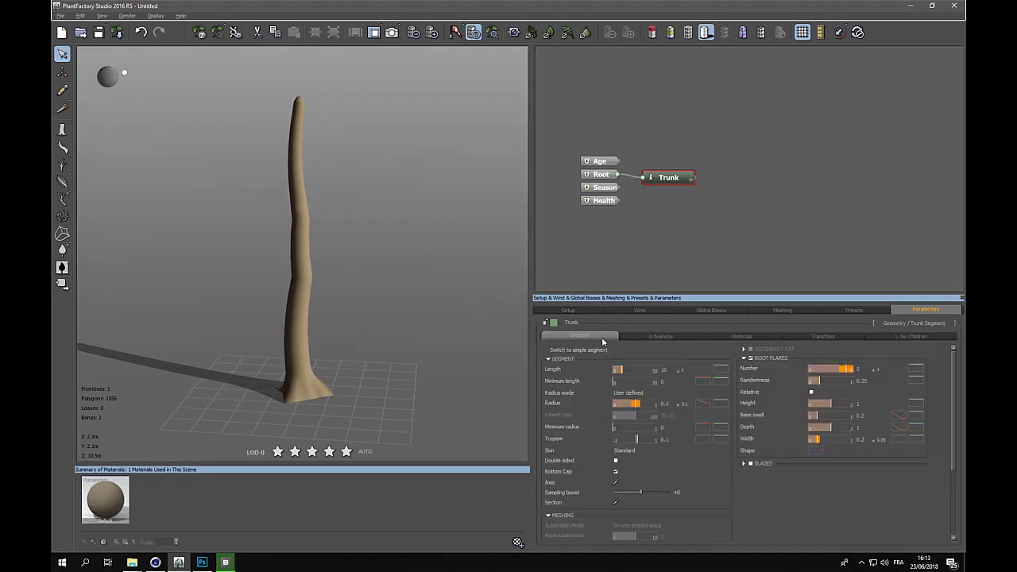
click(703, 402)
click(719, 412)
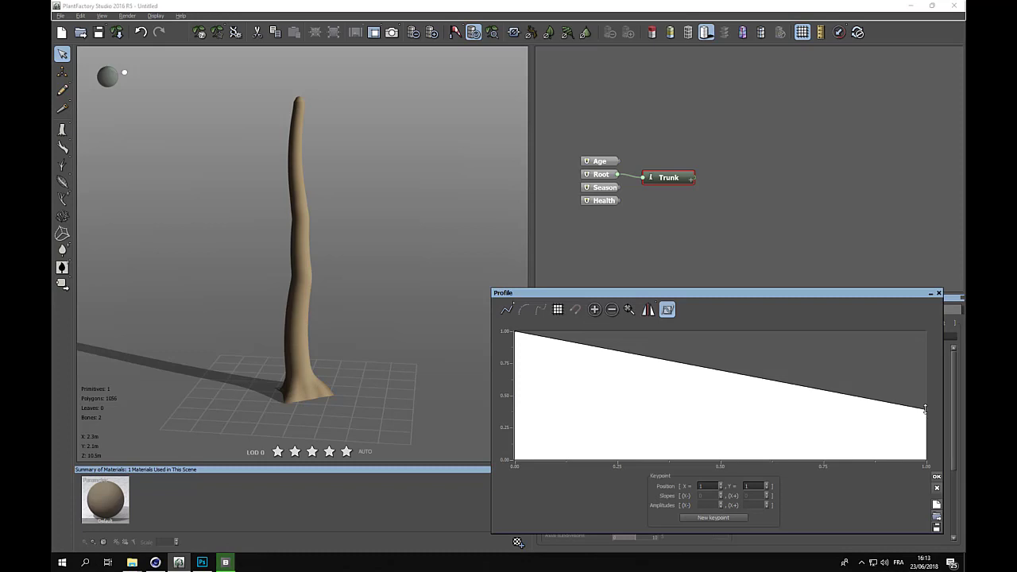
drag(925, 408, 926, 354)
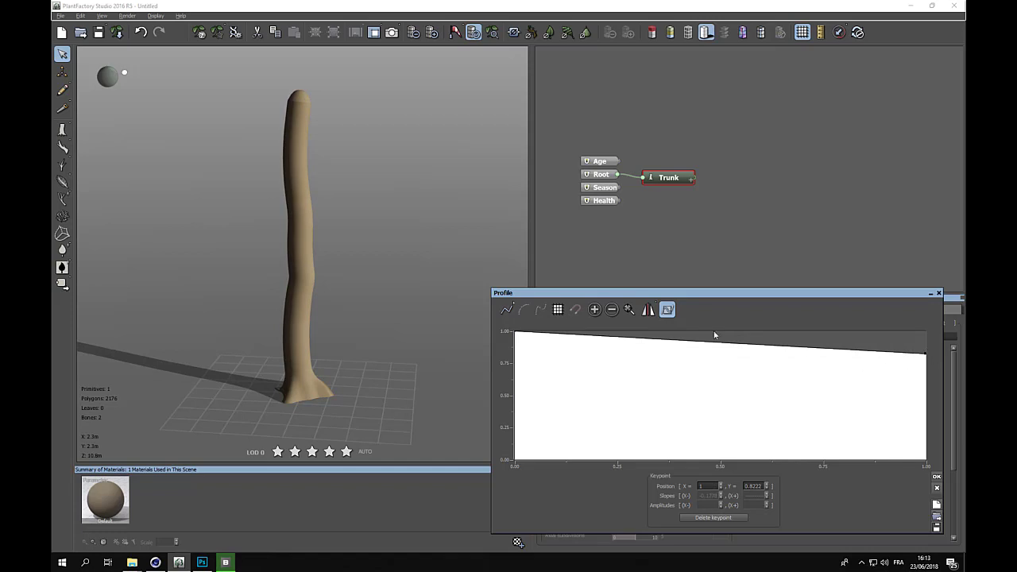
click(936, 476)
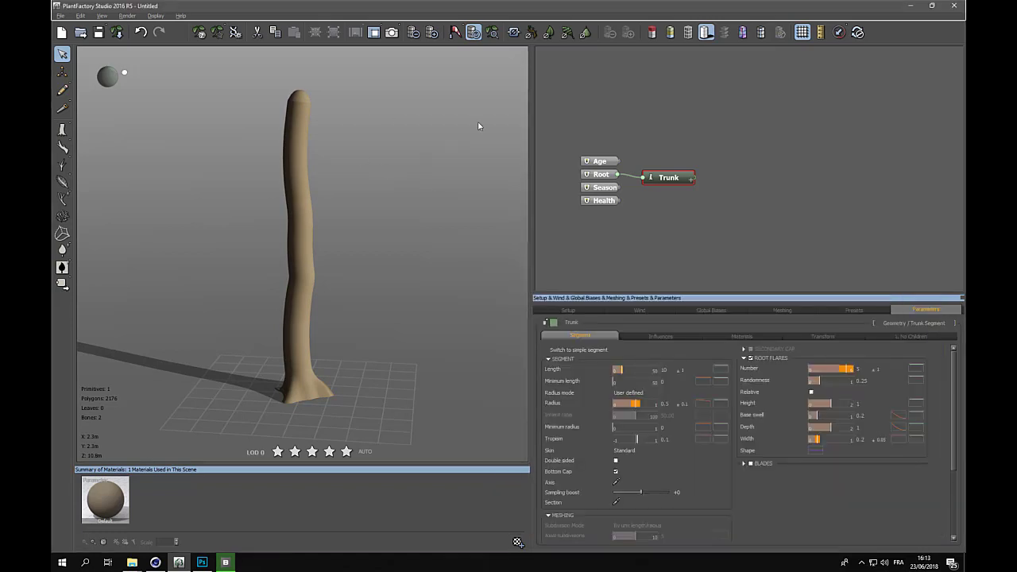
- Add a Repeat loop node to the graph and place it beside the Trunk node
right_click(738, 122)
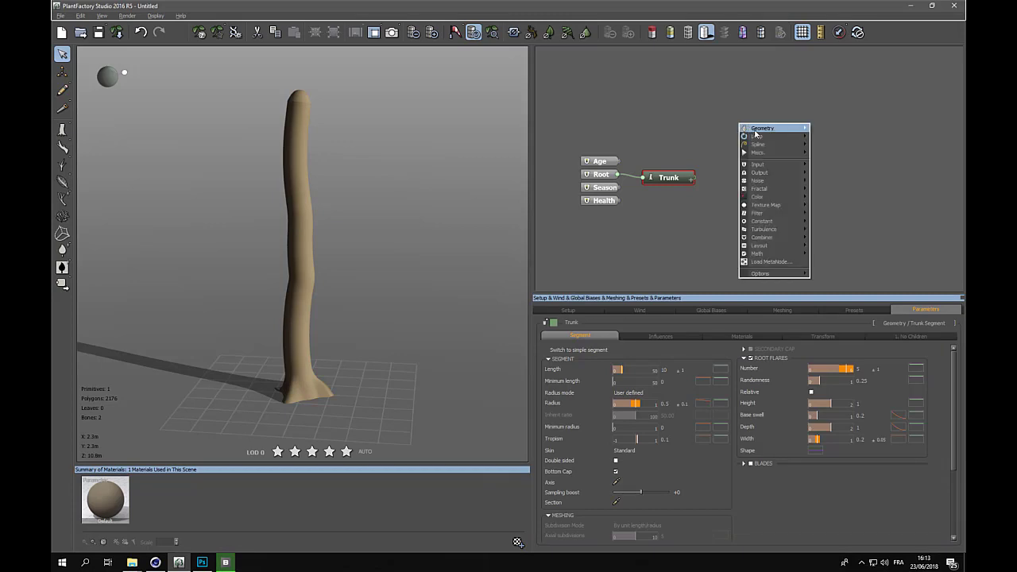
mouse_move(763, 136)
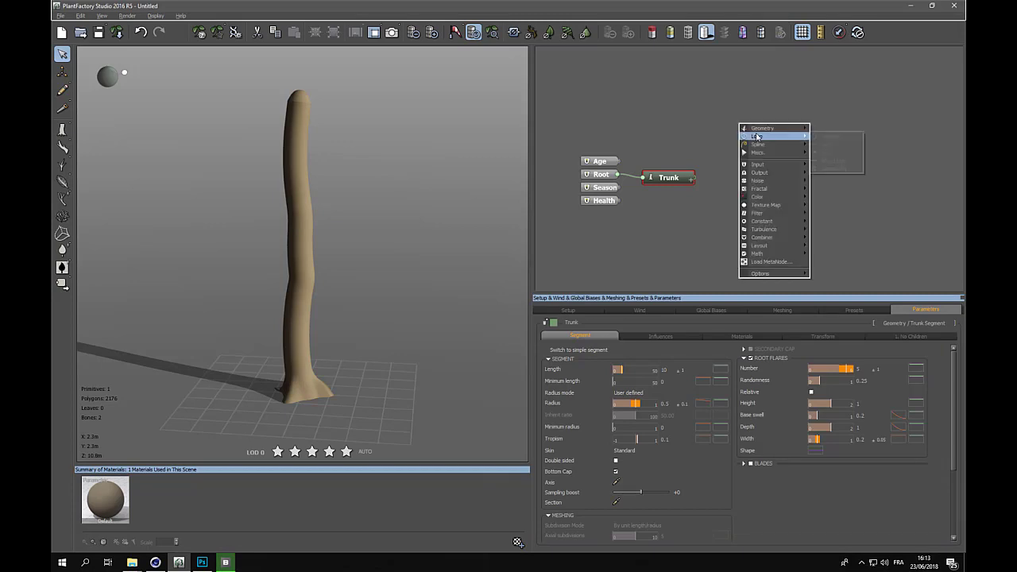
click(826, 140)
drag(737, 126, 723, 162)
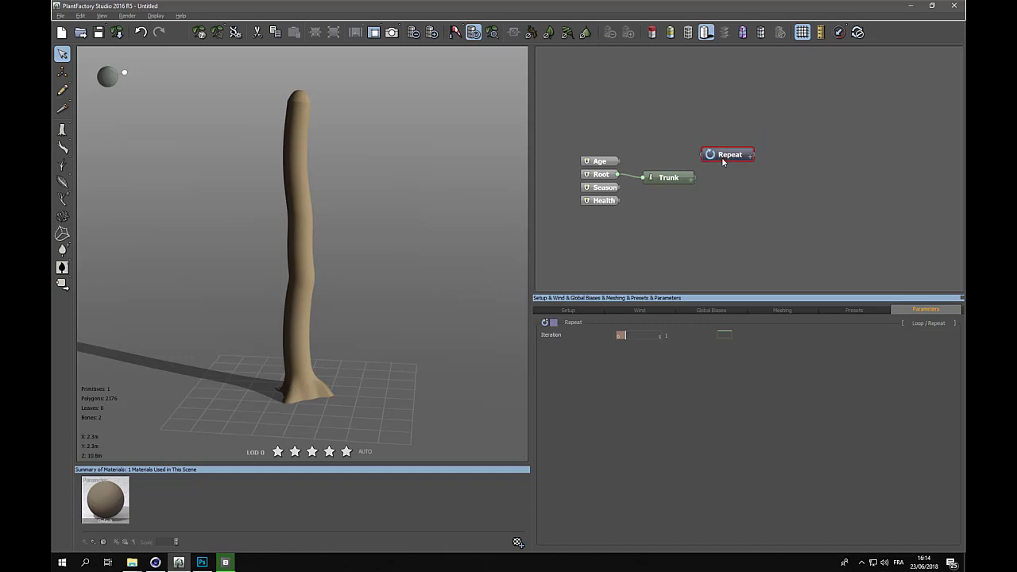
- Add a Branch Segment node and a Next loop node, placed in line after the Repeat node
right_click(780, 114)
mouse_move(797, 122)
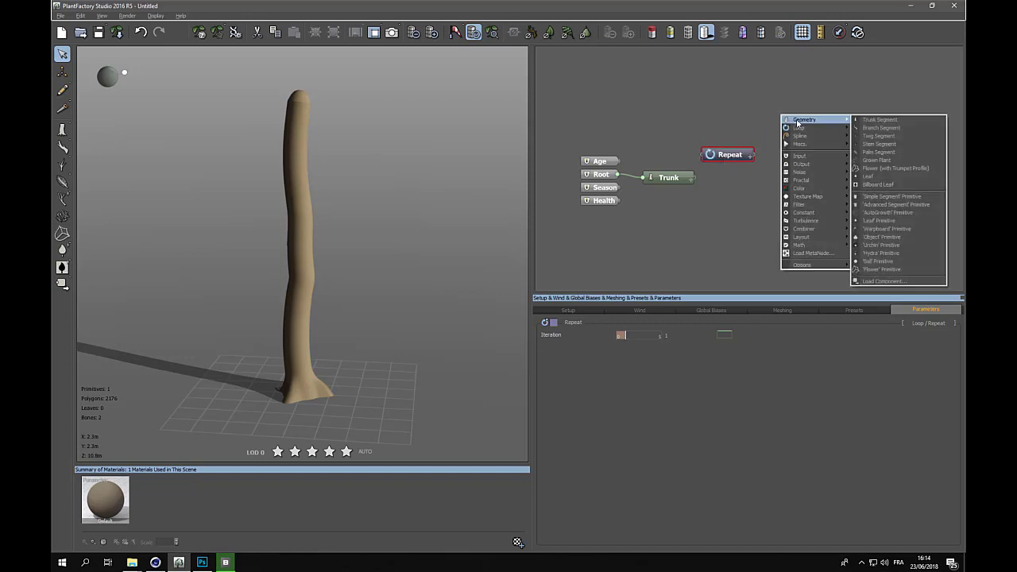
click(867, 128)
drag(787, 131, 790, 154)
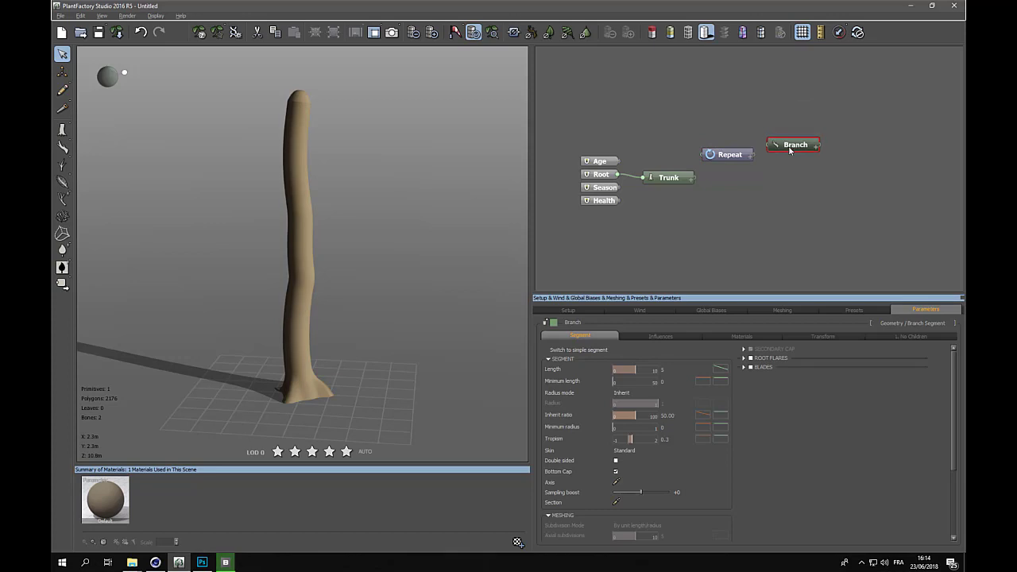
right_click(833, 158)
mouse_move(847, 165)
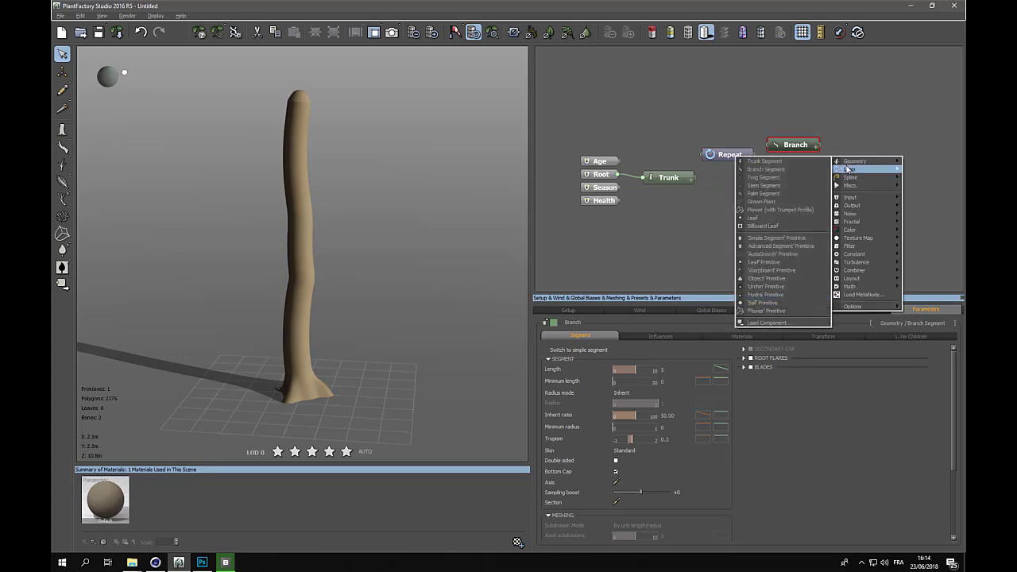
click(918, 178)
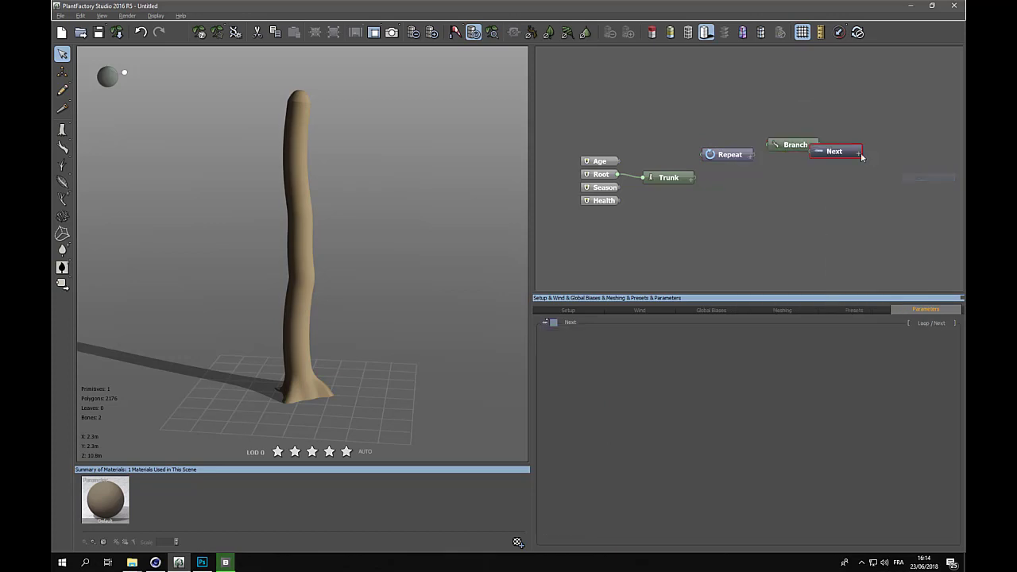
- Connect the nodes in sequence from Trunk through Repeat and Branch to Next, using each segment's first child slot
drag(702, 157, 696, 175)
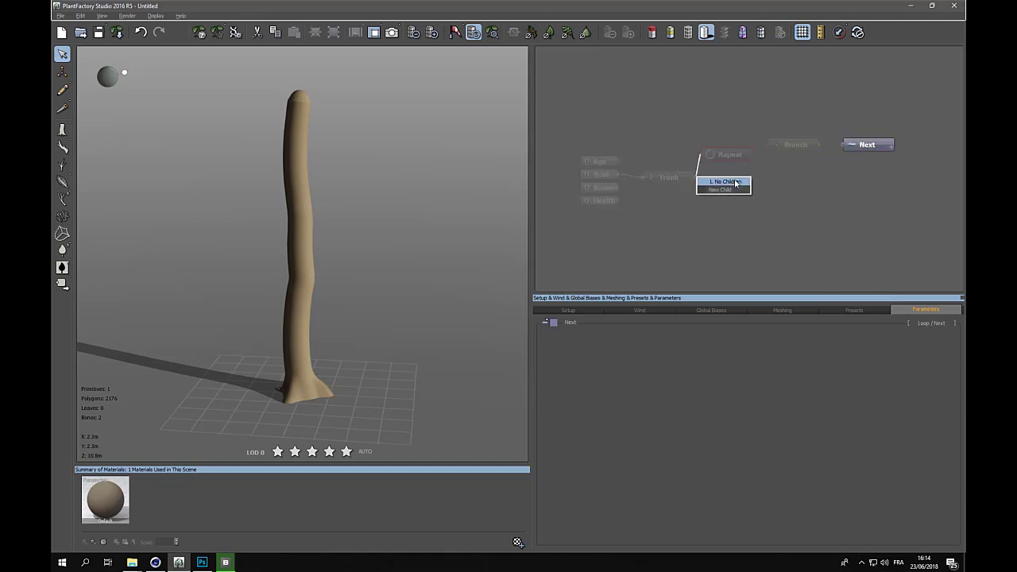
click(736, 182)
drag(752, 154, 821, 149)
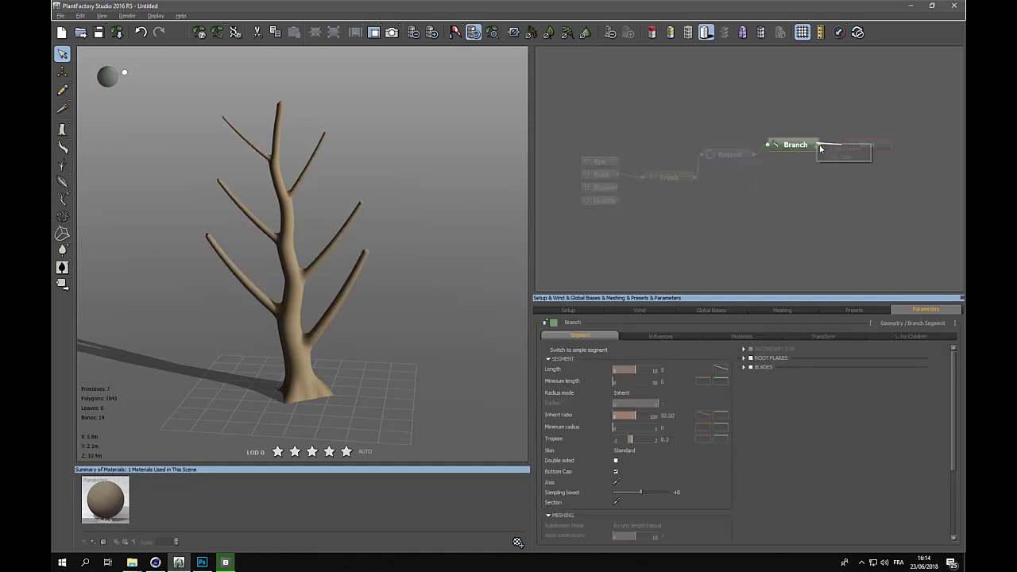
click(835, 154)
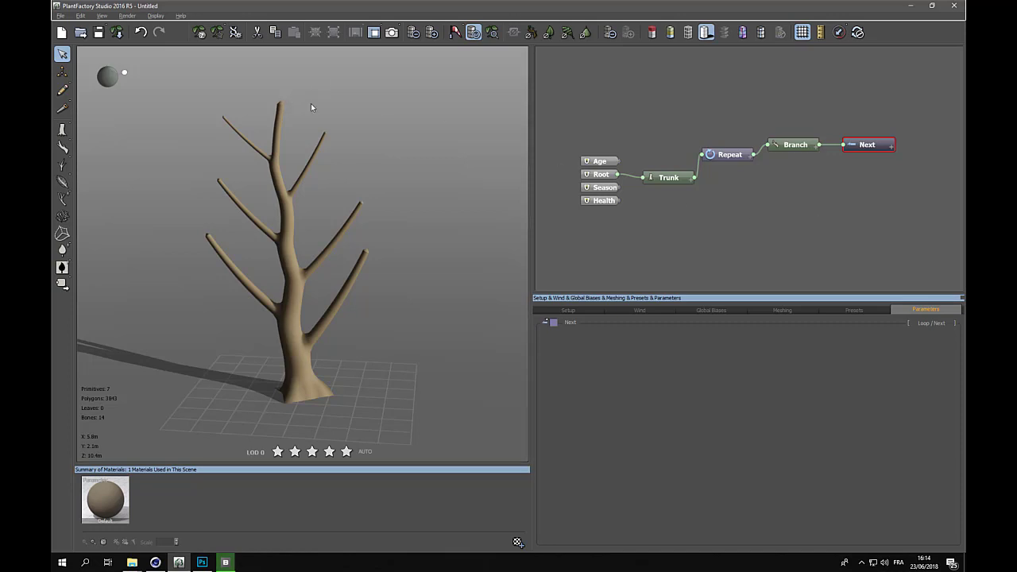
- Make the Trunk's Repeat child start from the tip of the segment in its placement settings
click(672, 178)
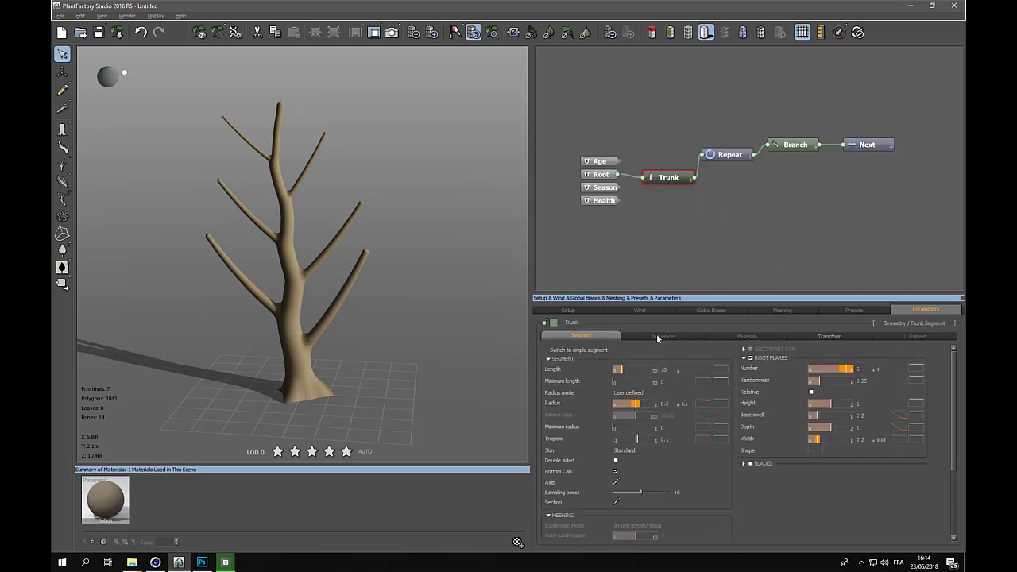
click(912, 337)
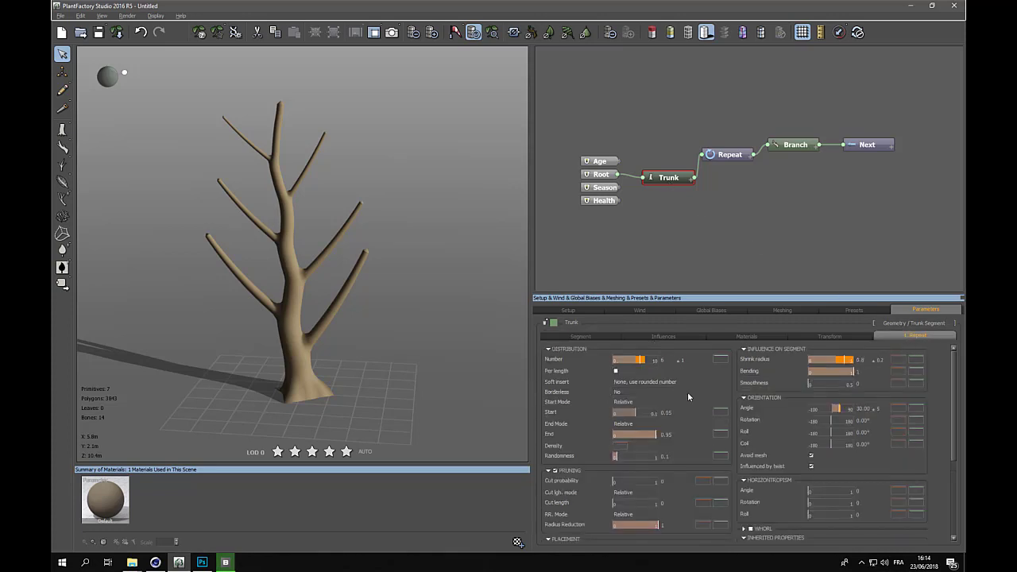
click(548, 470)
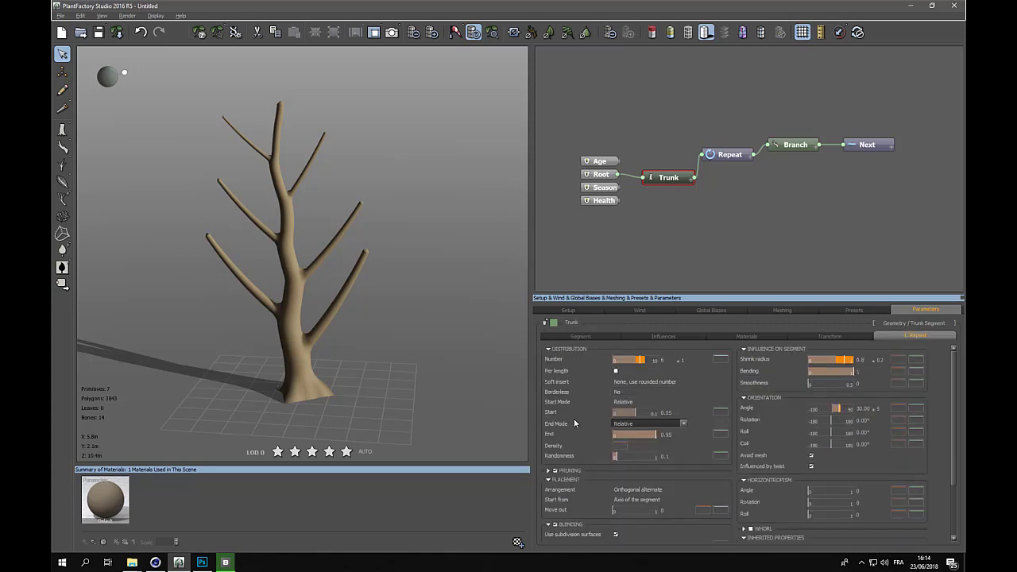
click(631, 499)
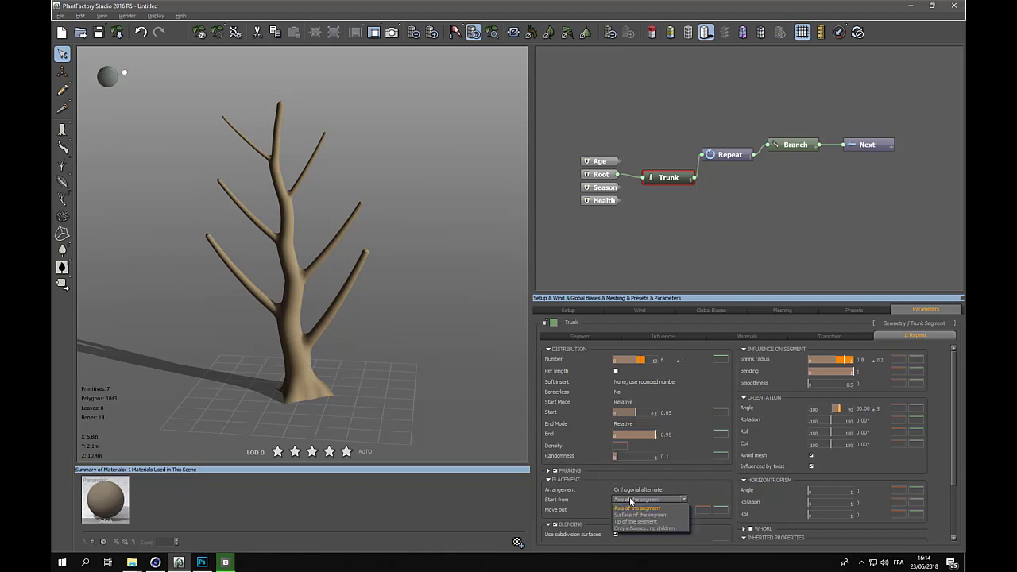
click(632, 521)
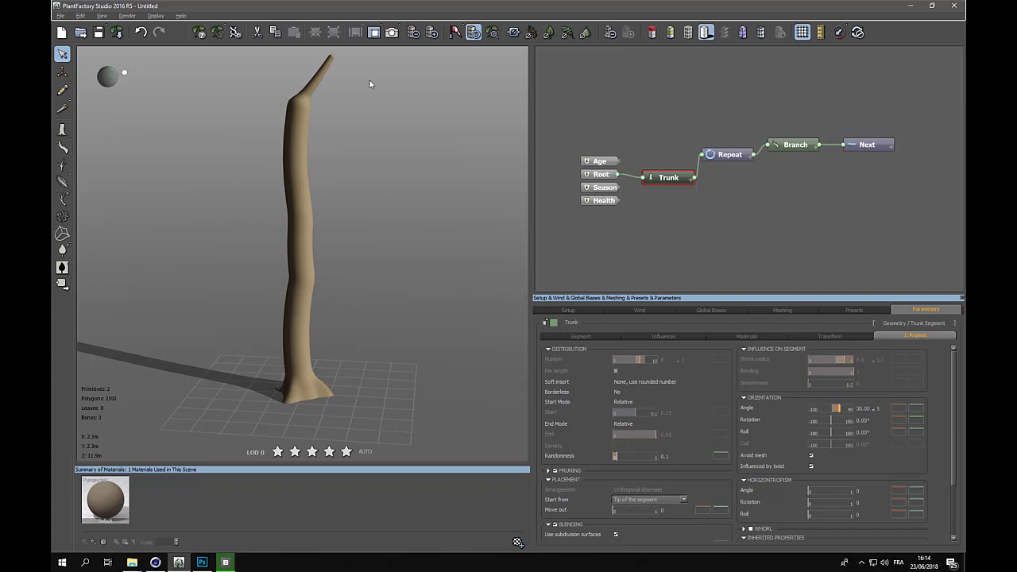
- Enable Whorl for the Trunk's Repeat child and set Per whorl to 3 with a variation of 1
click(745, 529)
scroll(774, 489, down, 2)
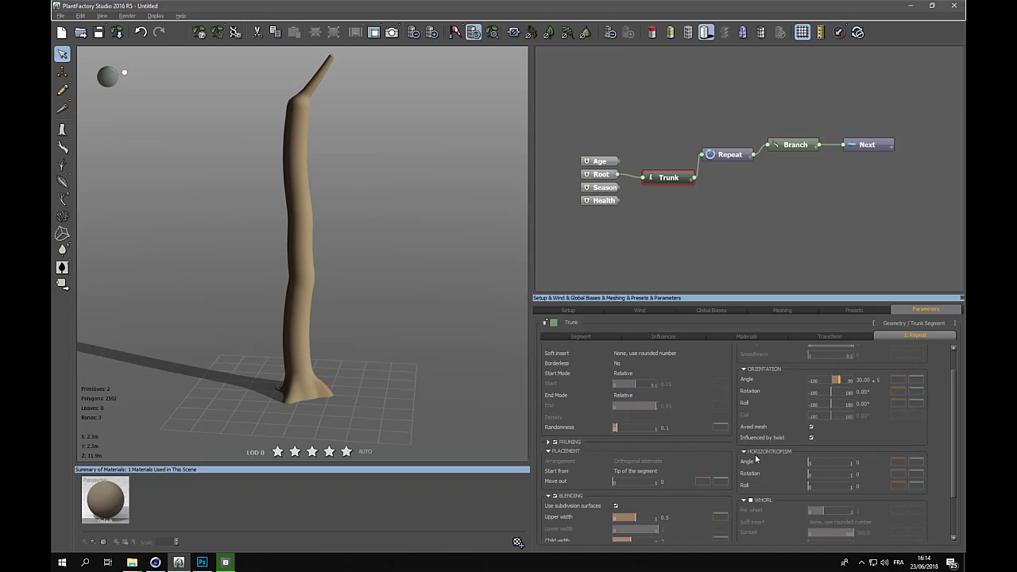
click(751, 500)
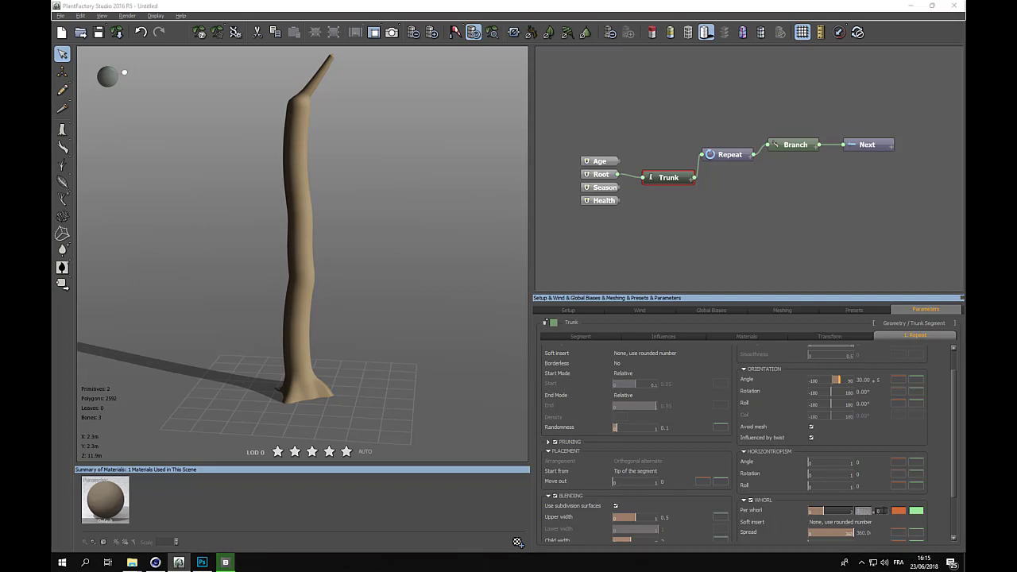
click(885, 511)
text(1)
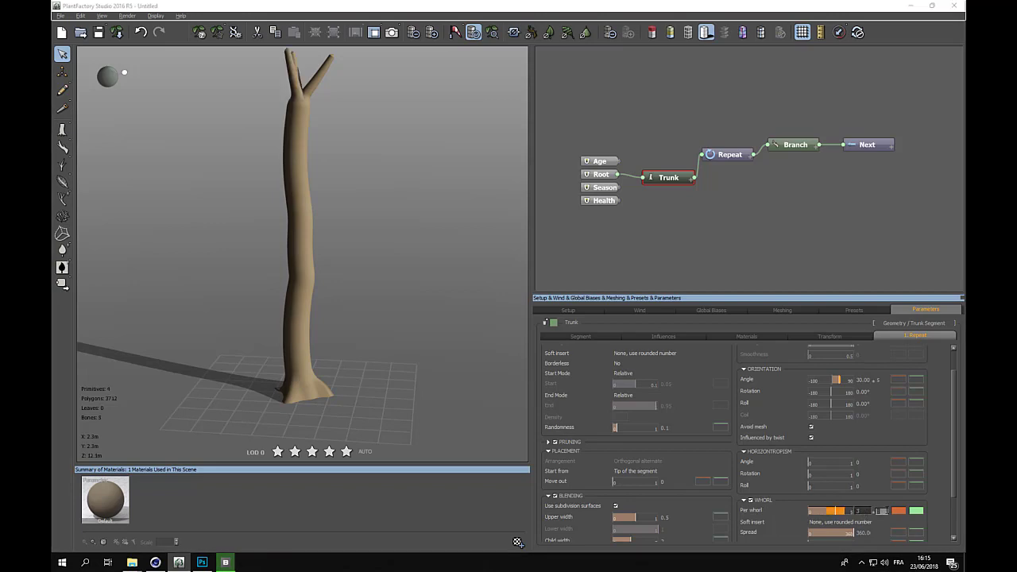
- Set the Branch segment's length to 1.75 with a variation of 0.5
scroll(352, 137, down, 2)
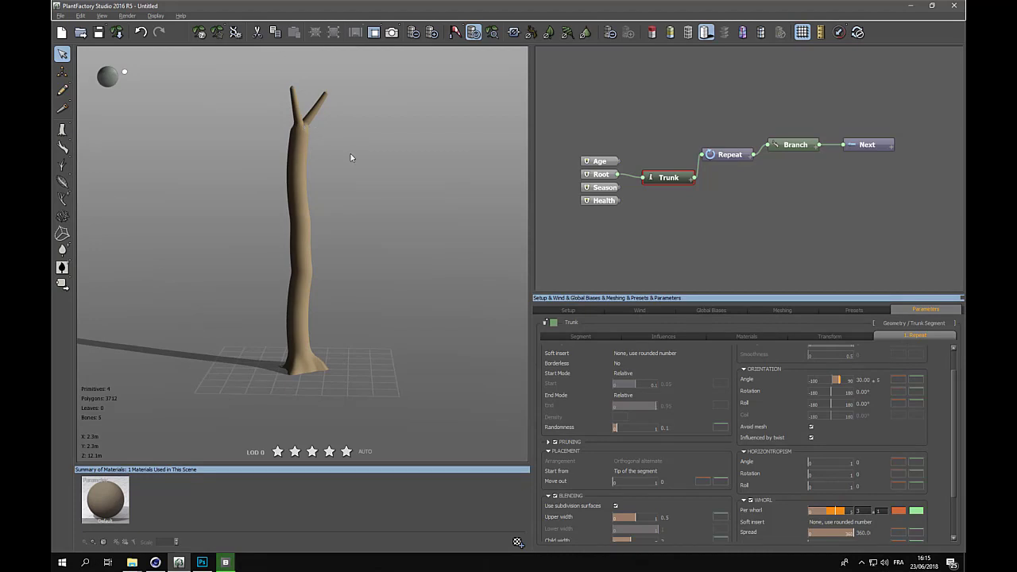
middle_drag(350, 154, 314, 174)
click(315, 174)
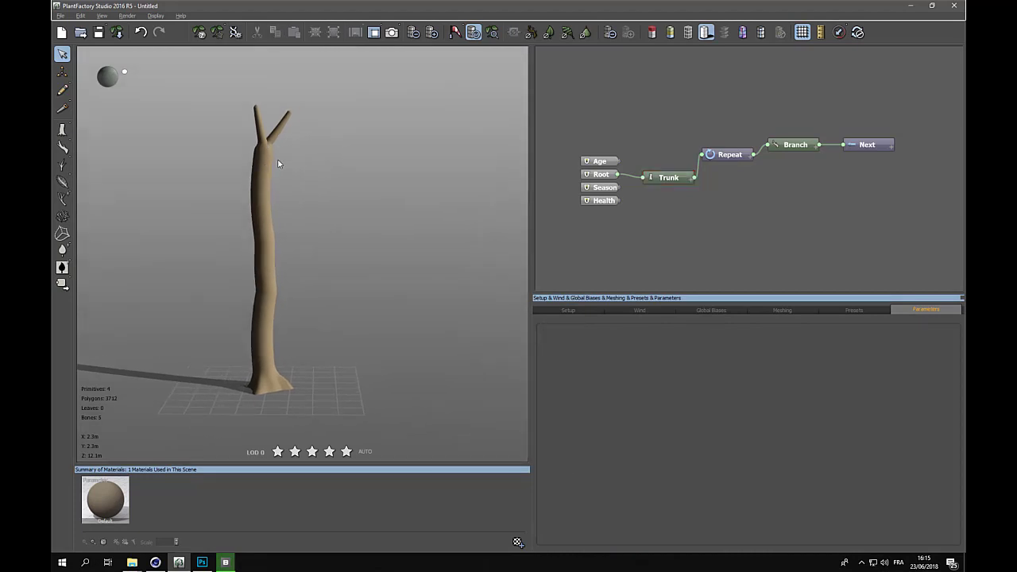
click(796, 147)
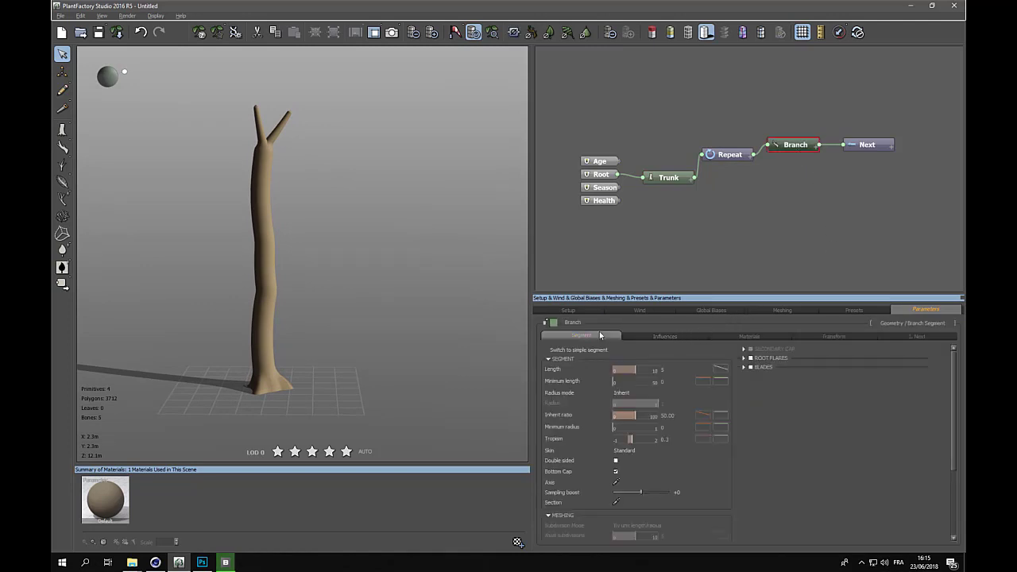
click(666, 371)
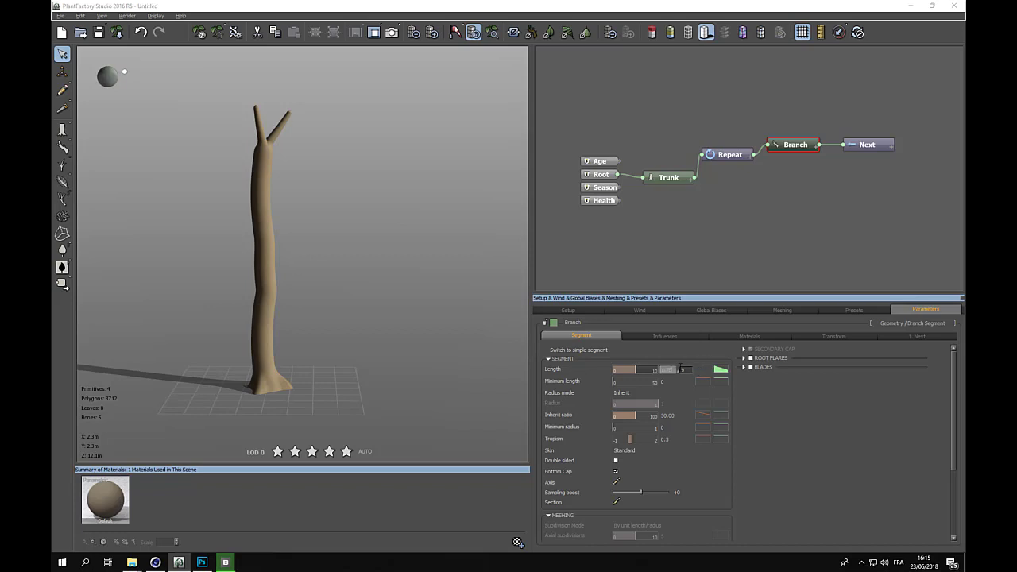
key(Return)
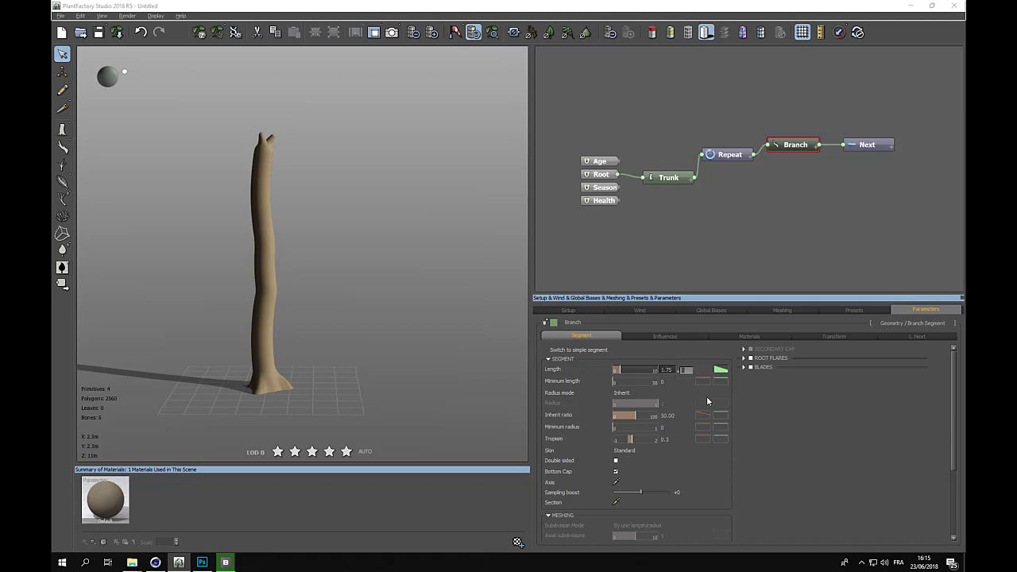
click(696, 382)
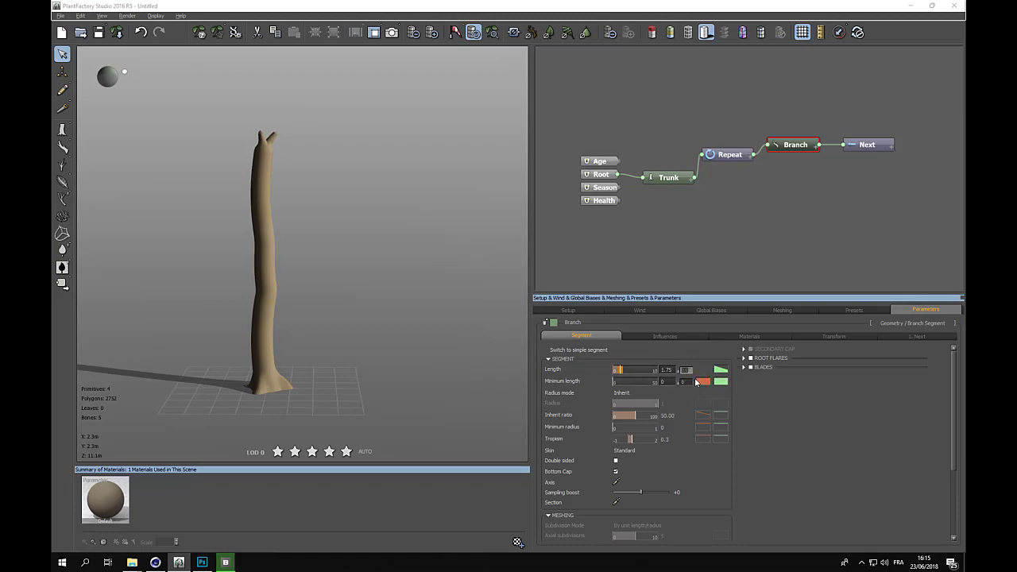
- Reset the Branch segment's length filter and its inherit ratio curve
right_click(720, 371)
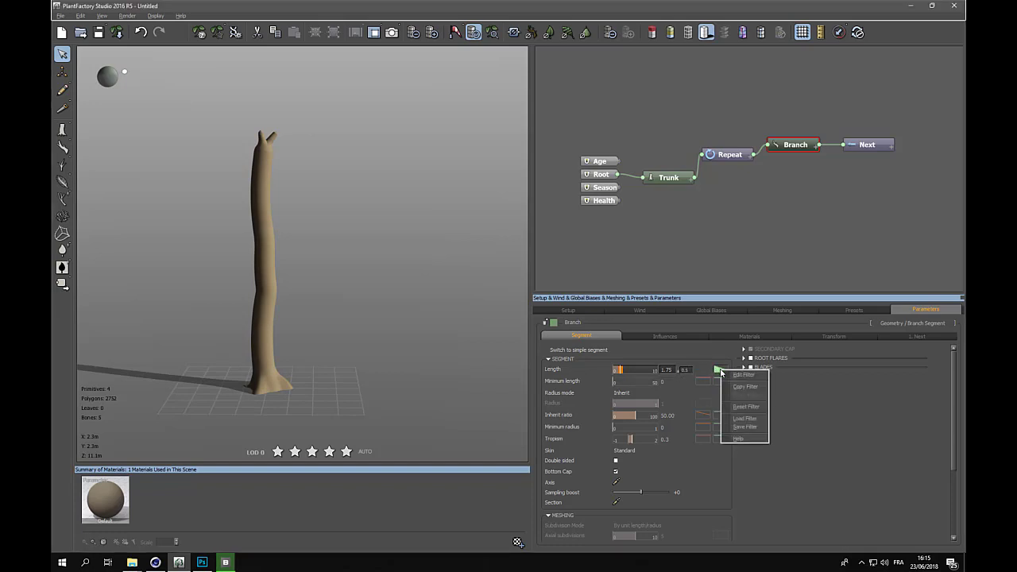
click(745, 407)
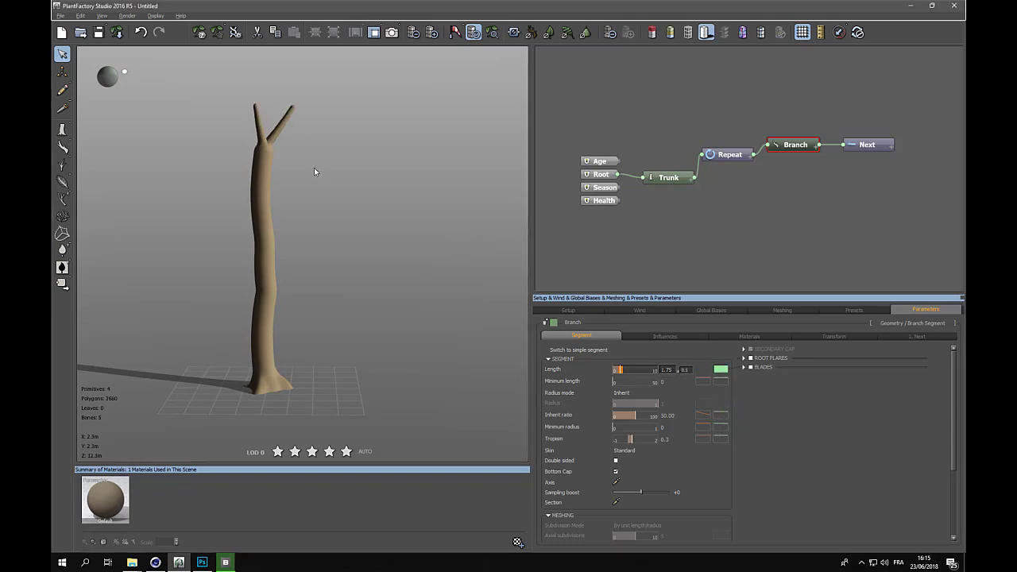
right_click(704, 418)
click(727, 453)
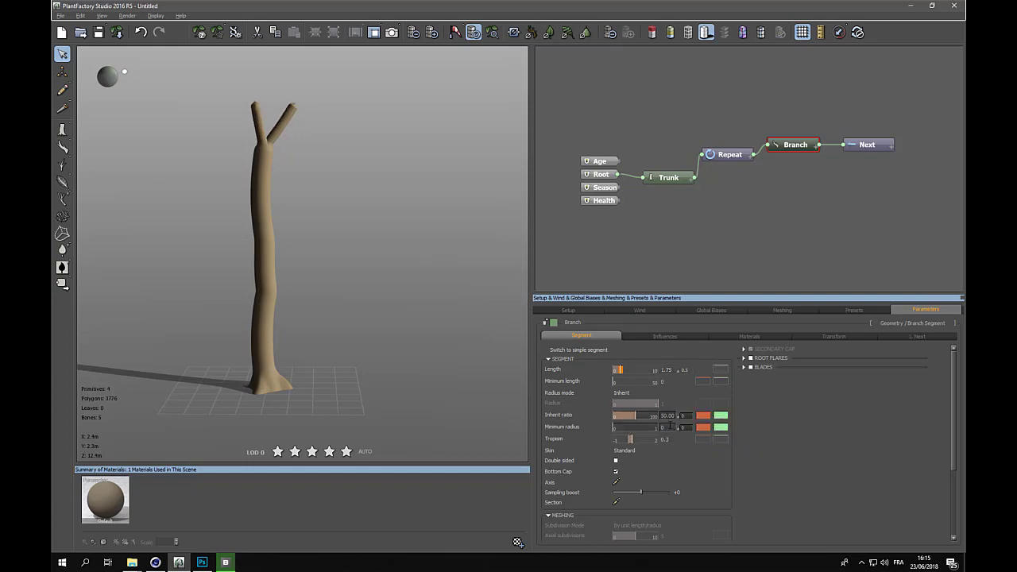
- Set the Branch segment's inherit ratio to 75
right_drag(277, 191, 352, 204)
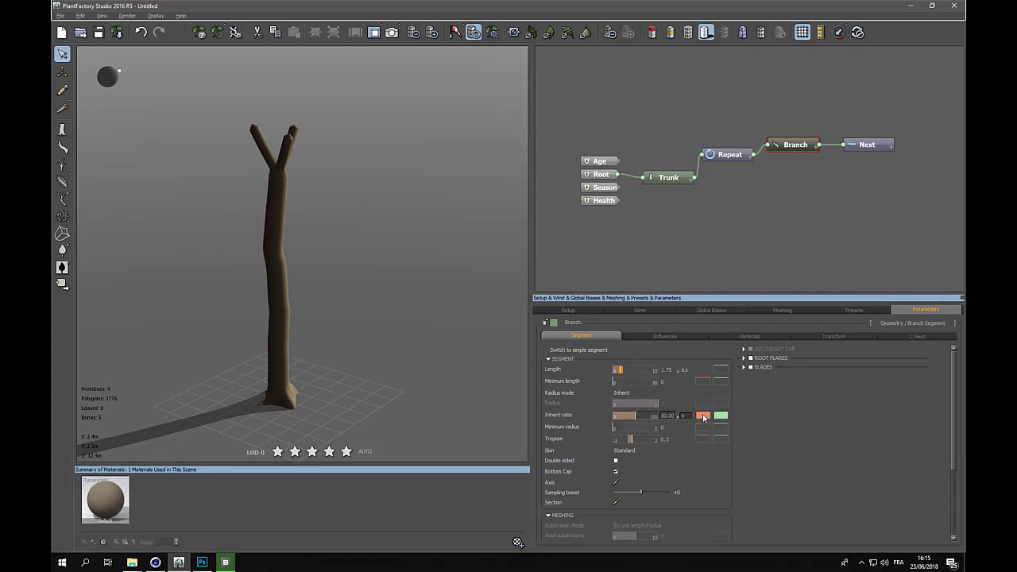
double_click(672, 416)
drag(675, 416, 661, 416)
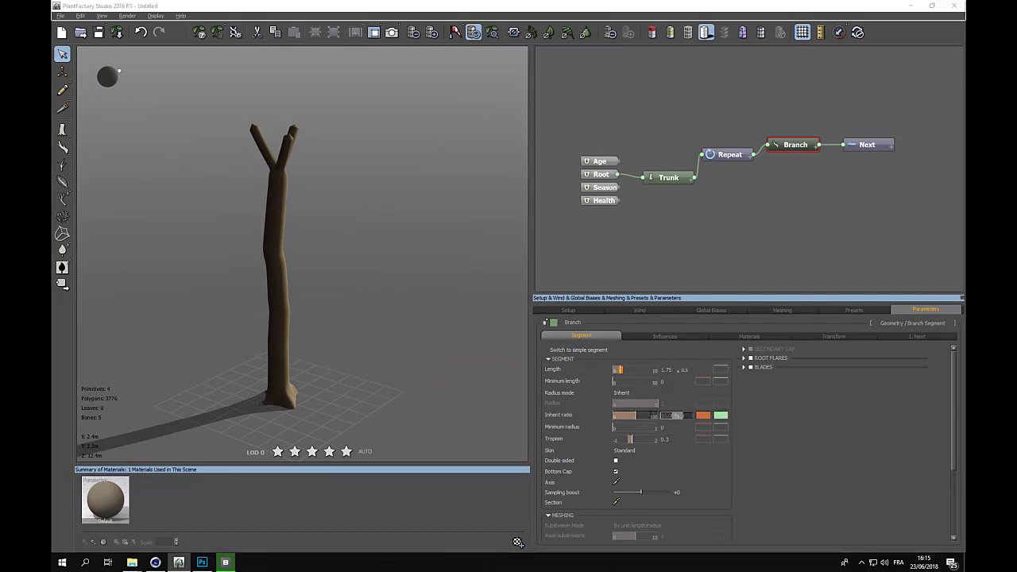
text(75)
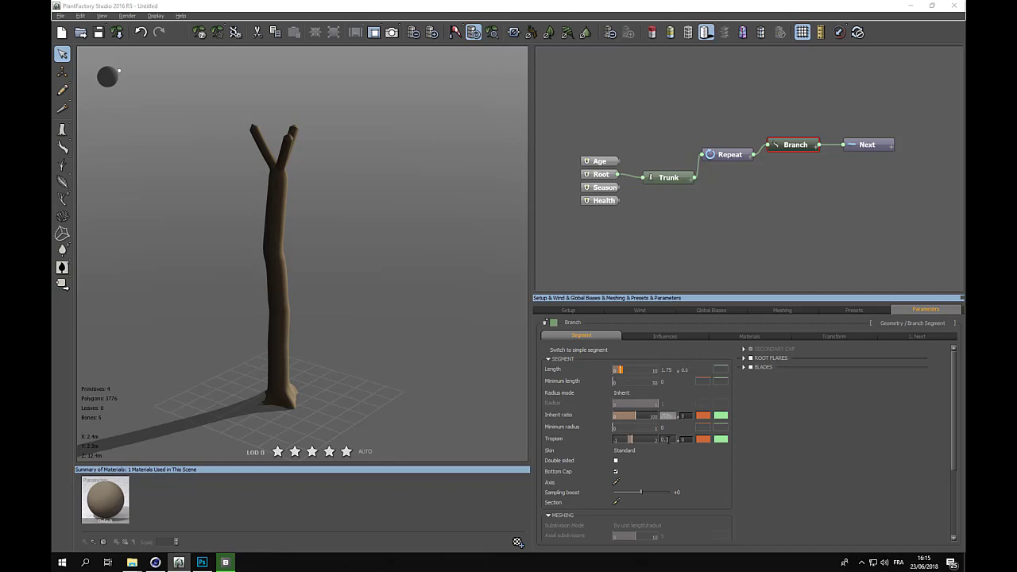
key(Return)
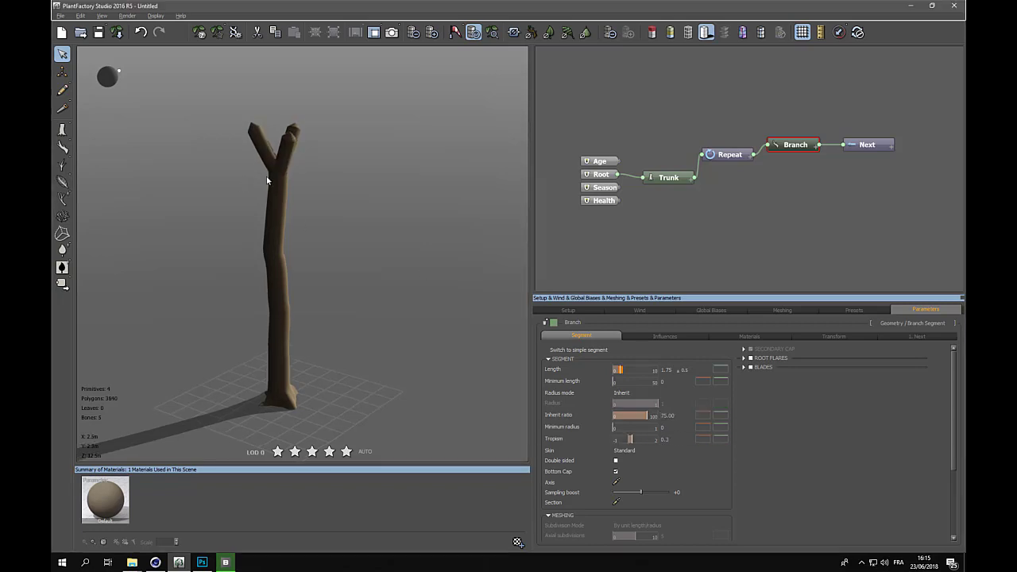
right_drag(268, 180, 206, 193)
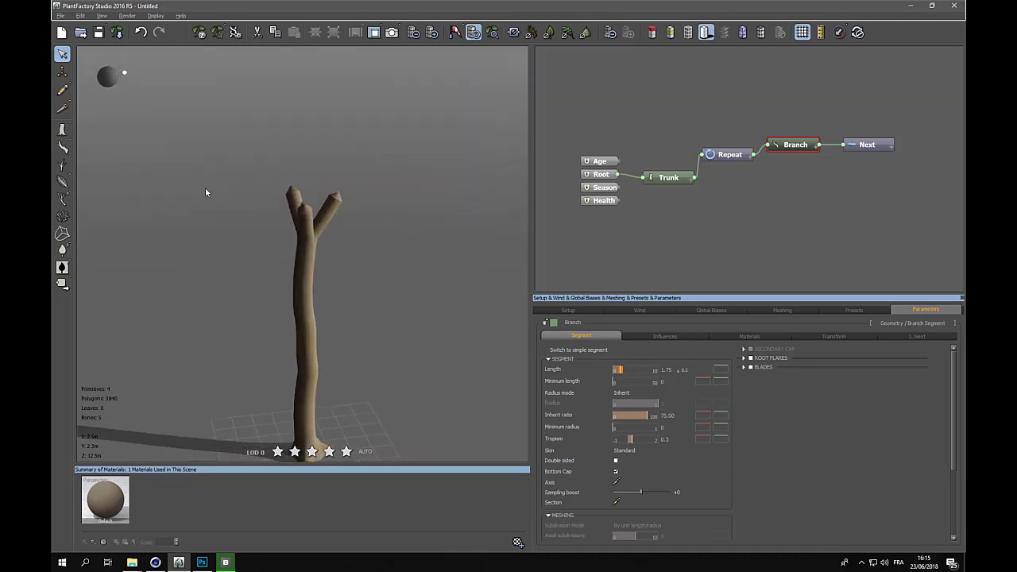
right_drag(331, 275, 341, 135)
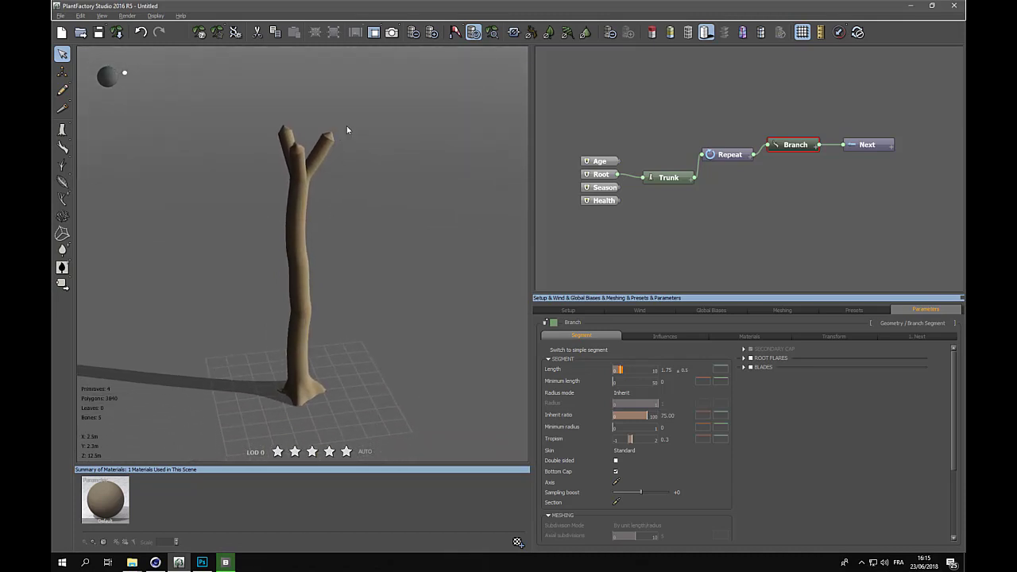
- Make the Branch's Next child start from the tip of the segment in its placement settings
click(918, 337)
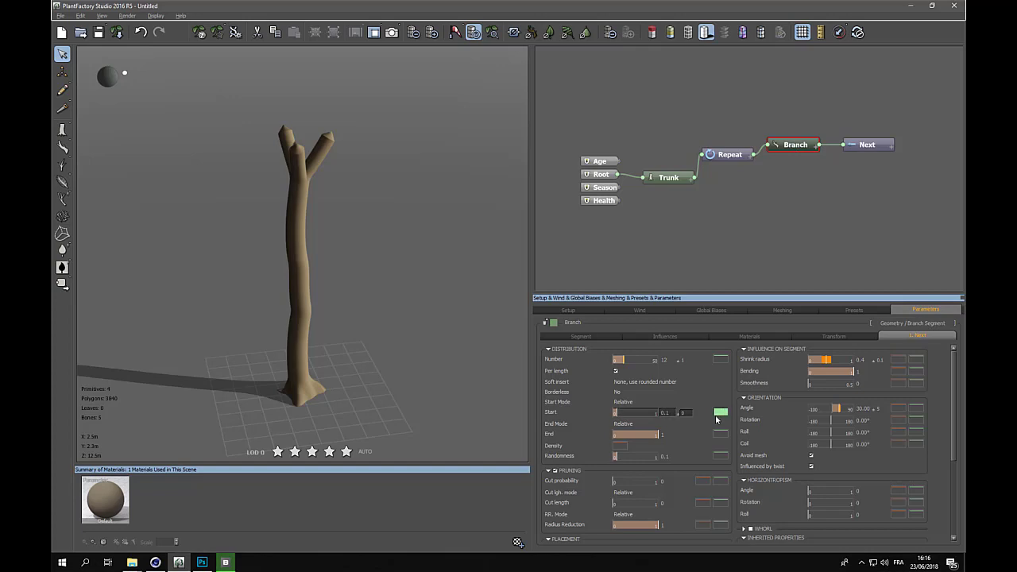
scroll(716, 420, down, 2)
scroll(717, 420, down, 4)
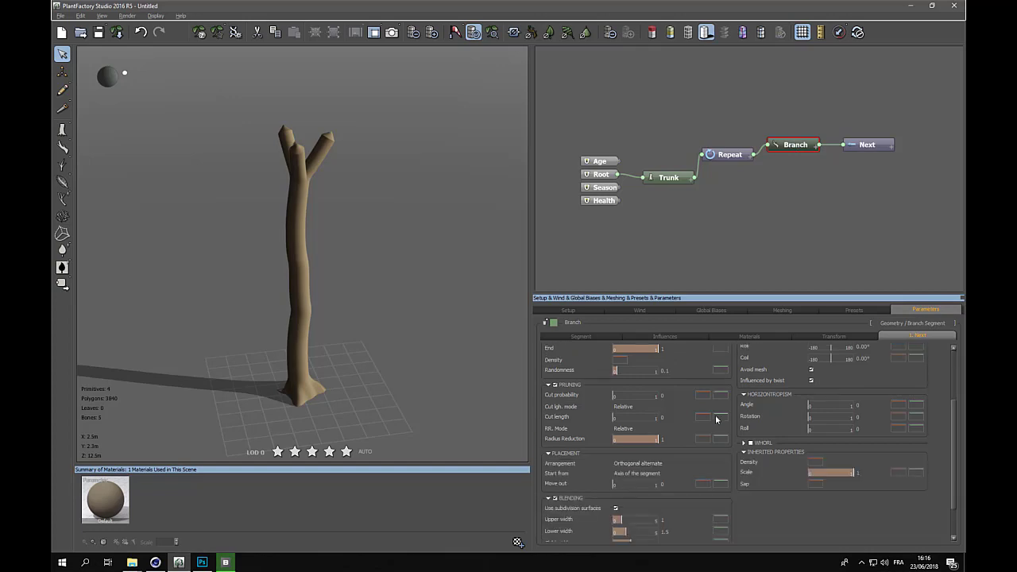
click(649, 474)
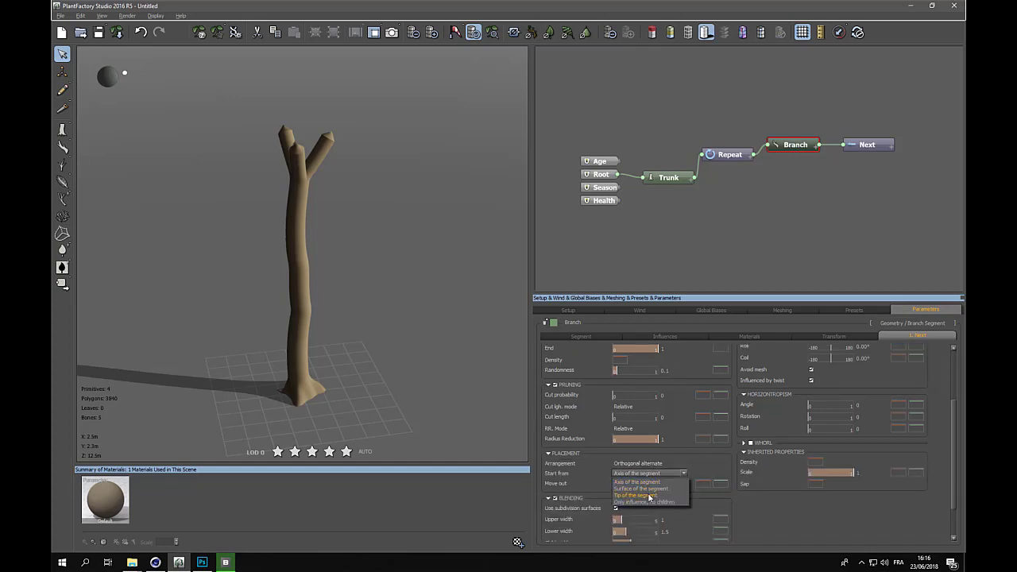
click(653, 493)
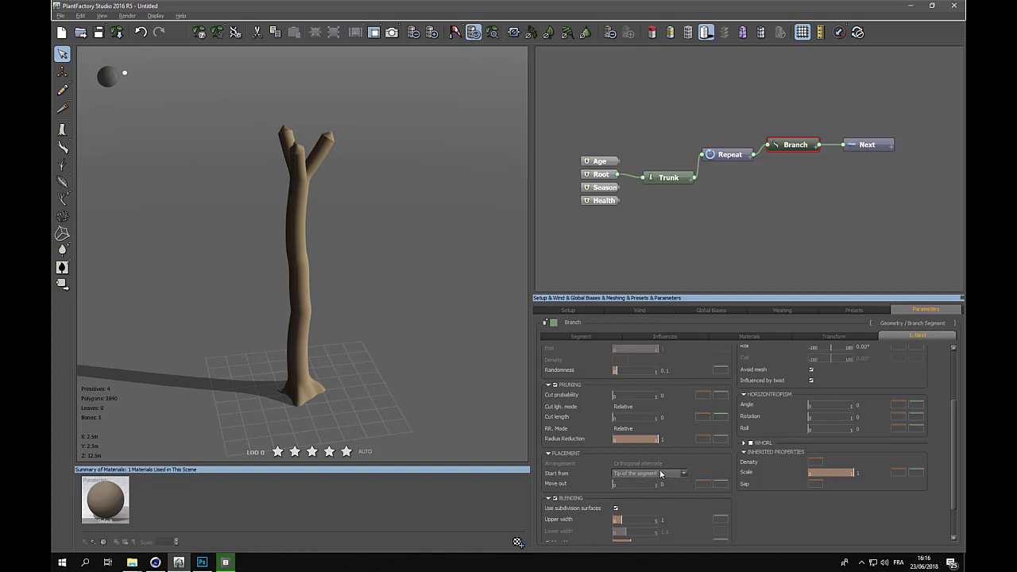
- Enable Whorl for the Branch's Next child and set Per whorl to 3 with a random variation
click(754, 443)
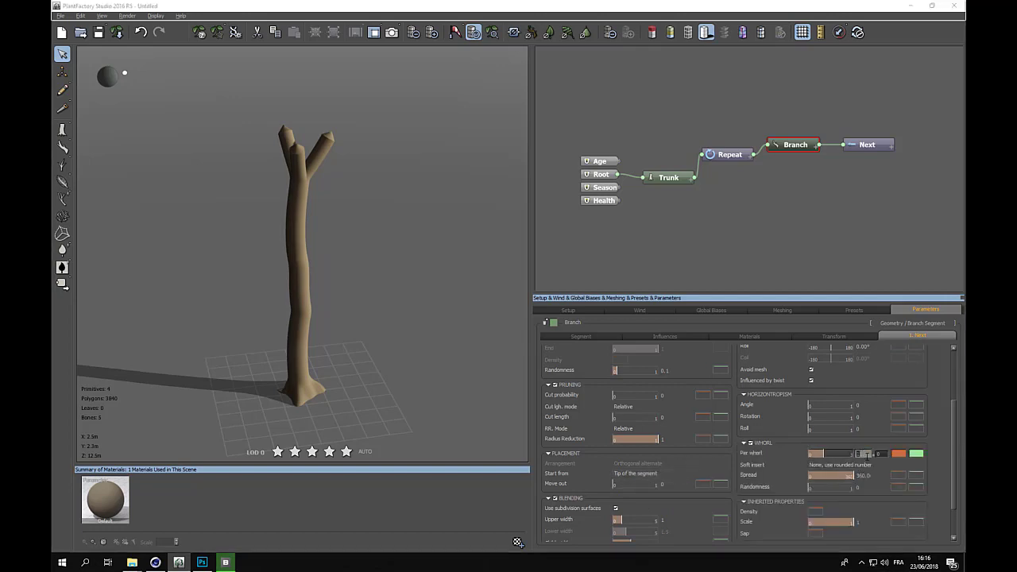
text(3)
click(882, 455)
click(389, 189)
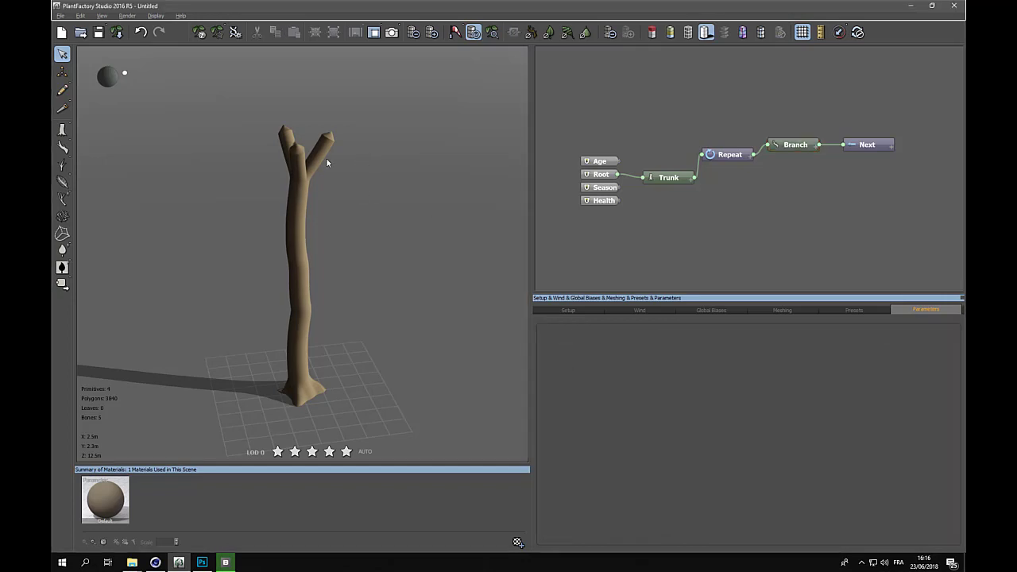
- Raise the Repeat node's iteration count to 2, 3 and finally 4, and dismiss the subdivision warning
click(747, 157)
click(667, 335)
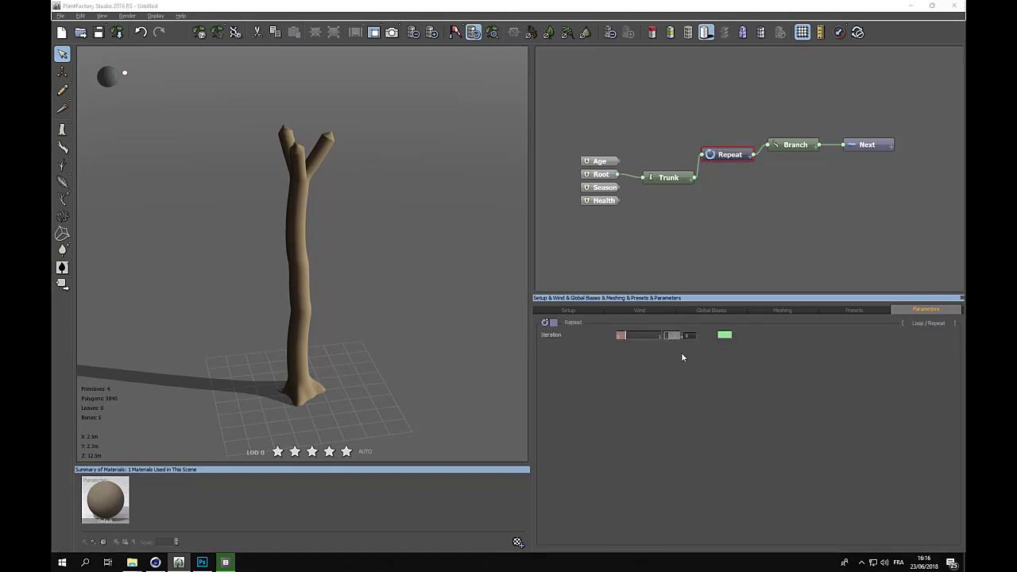
text(2)
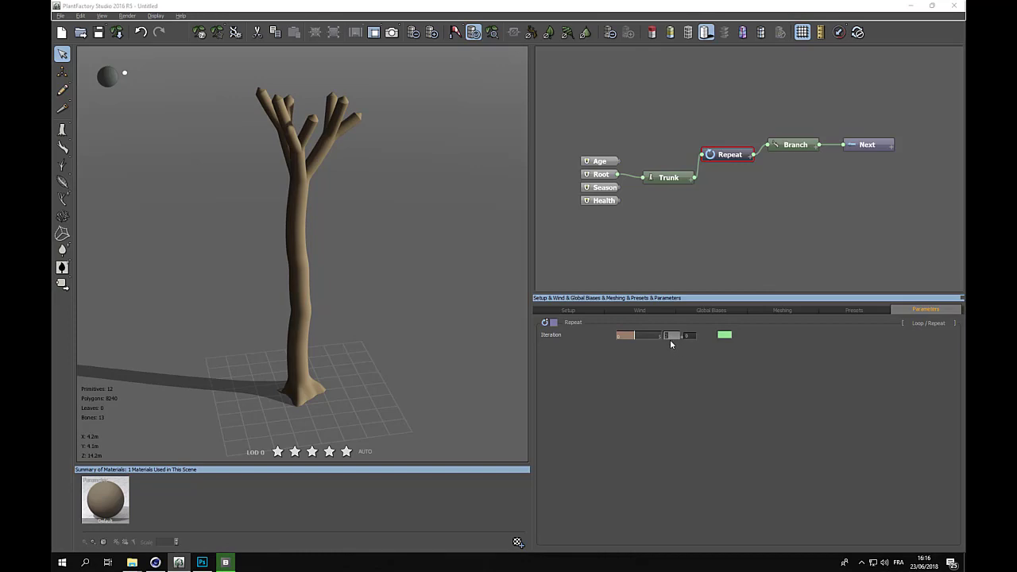
text(3)
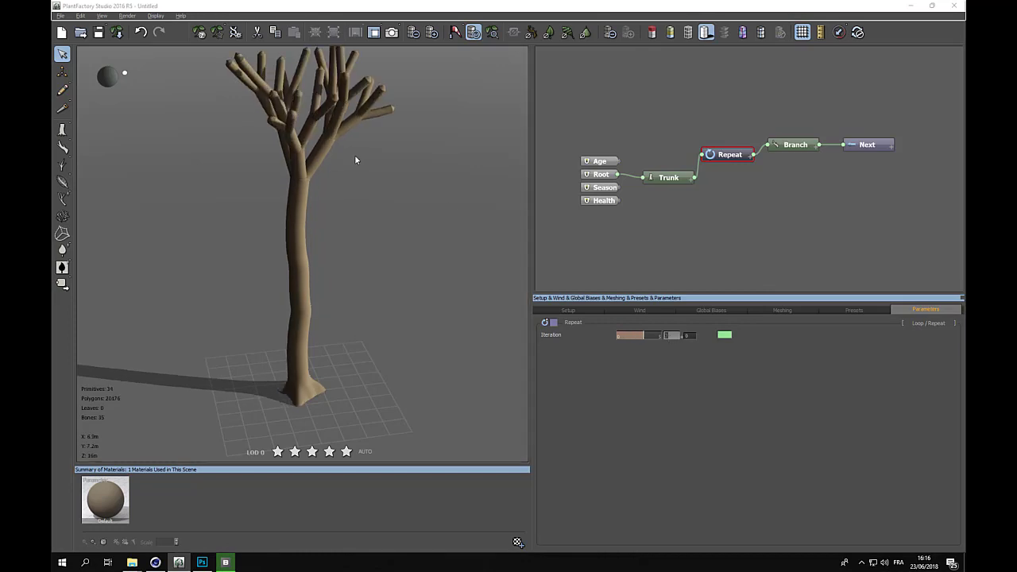
middle_drag(355, 215, 363, 265)
click(674, 335)
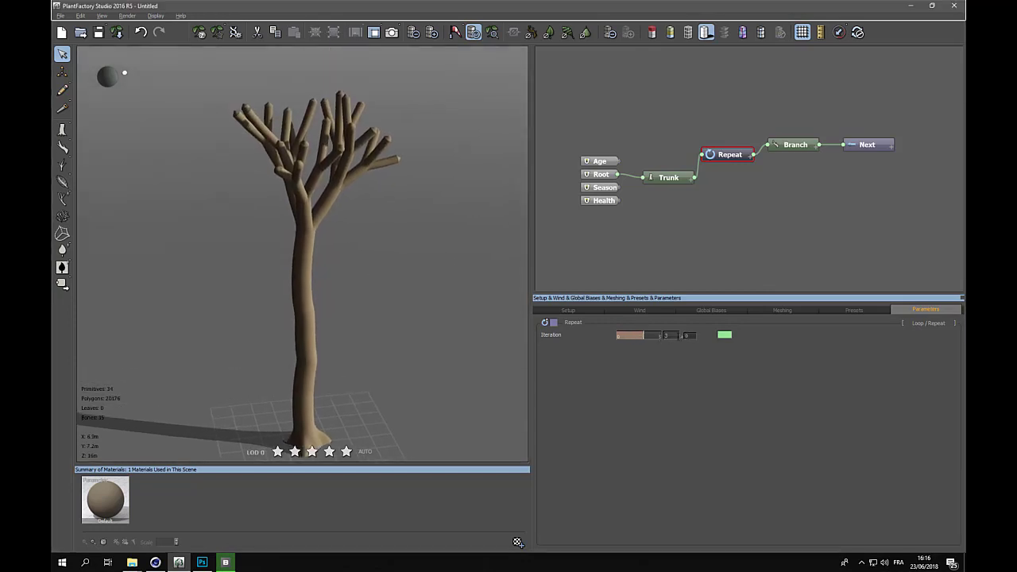
text(4)
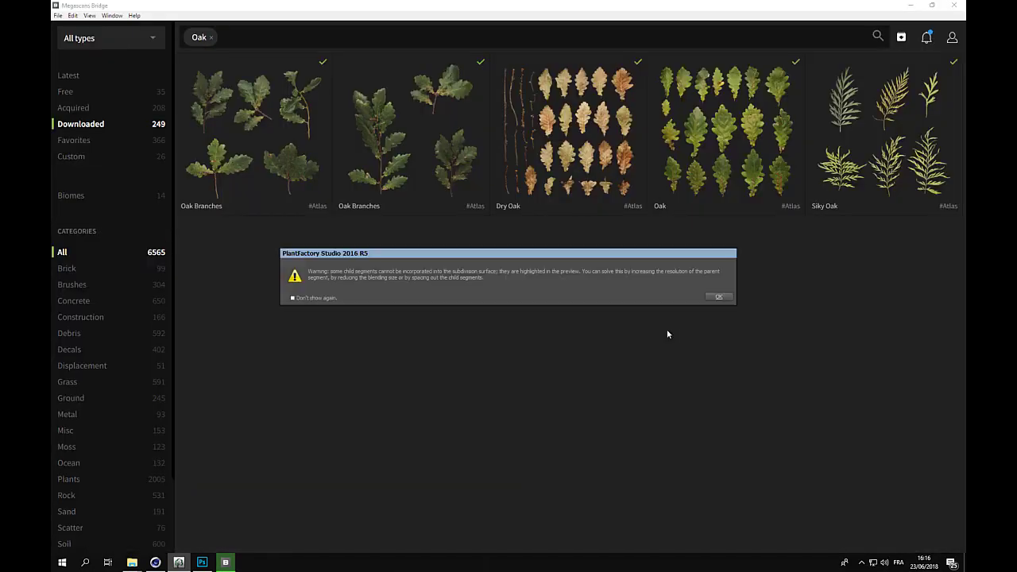
click(713, 299)
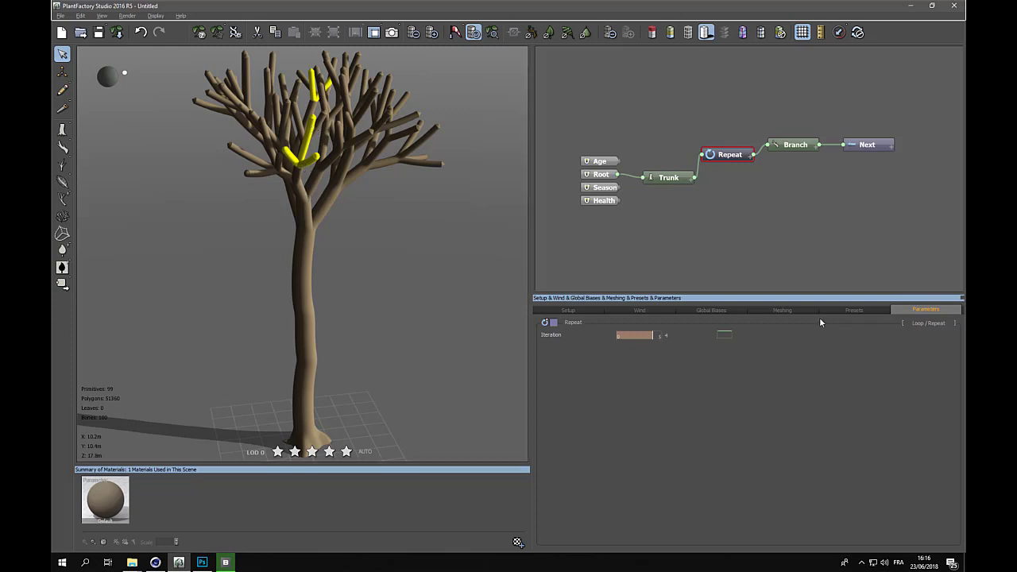
- Change the plant's meshing type to Automatic adaptive and briefly inspect the tree's mesh in wireframe display
click(609, 175)
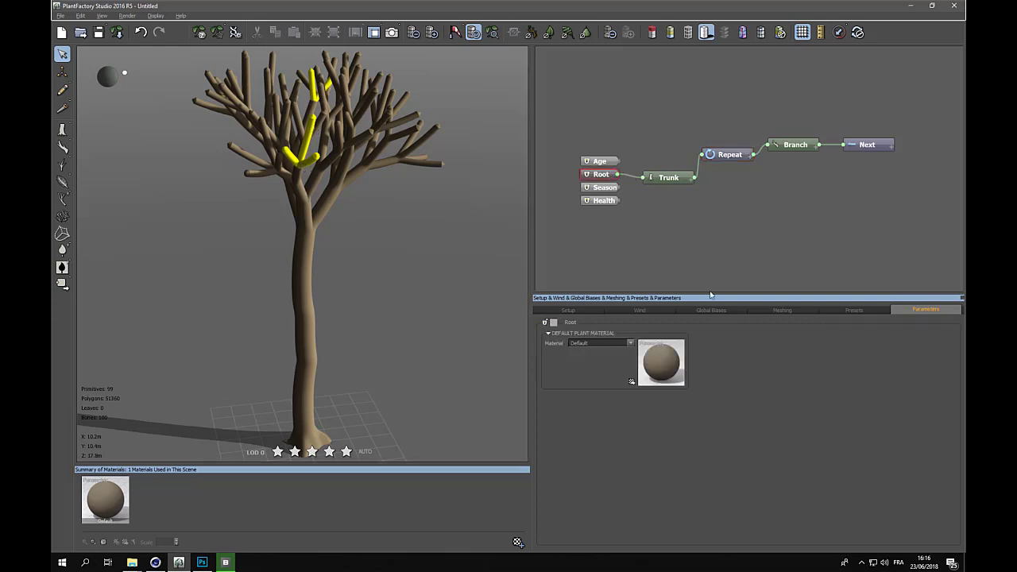
click(783, 310)
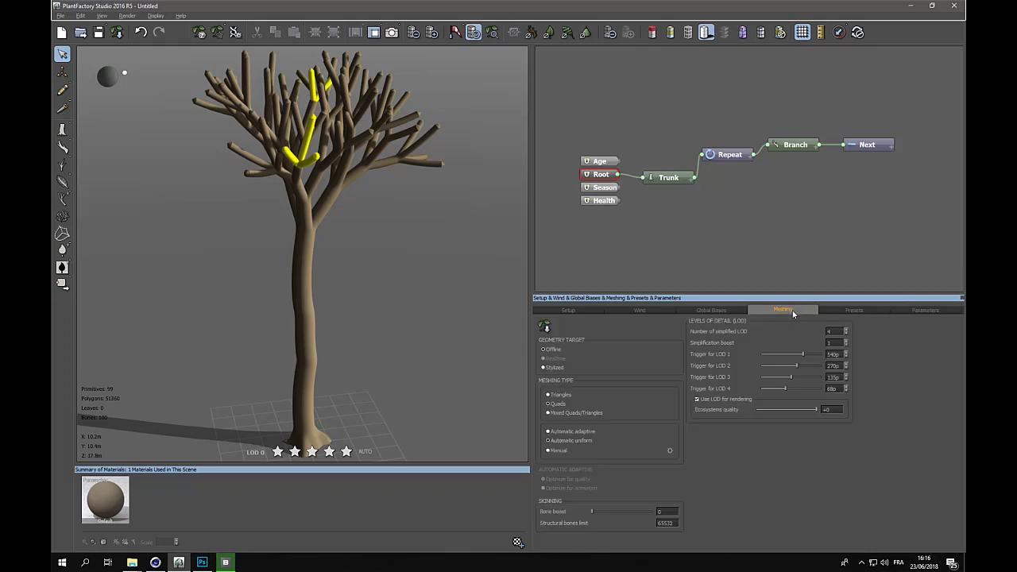
click(547, 431)
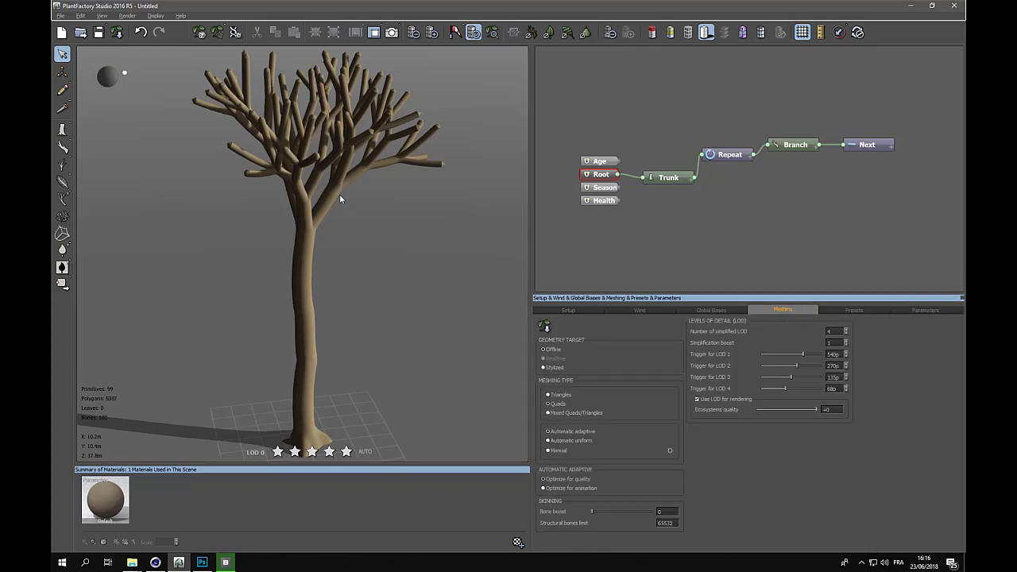
click(689, 32)
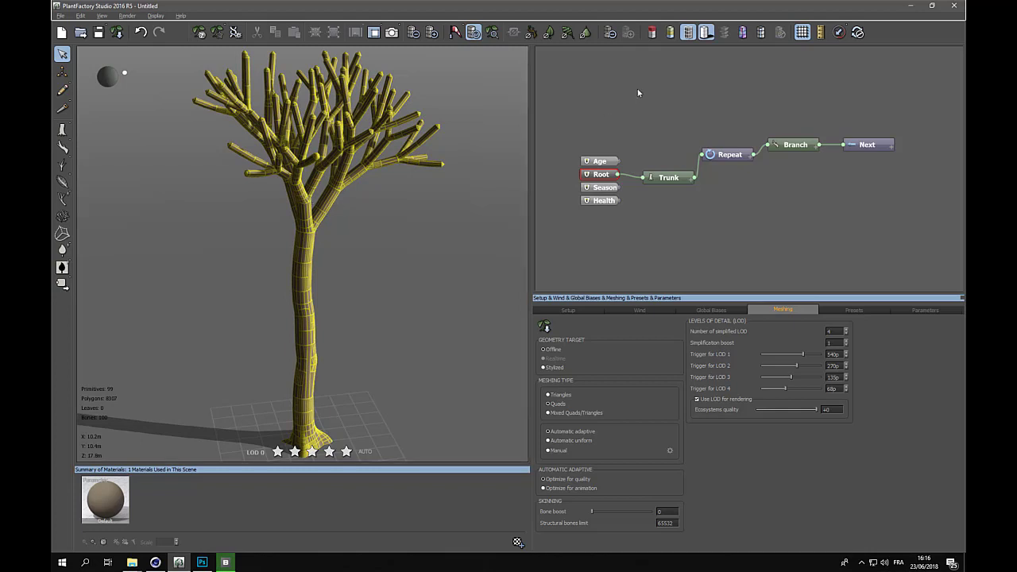
click(688, 32)
right_drag(420, 185, 301, 186)
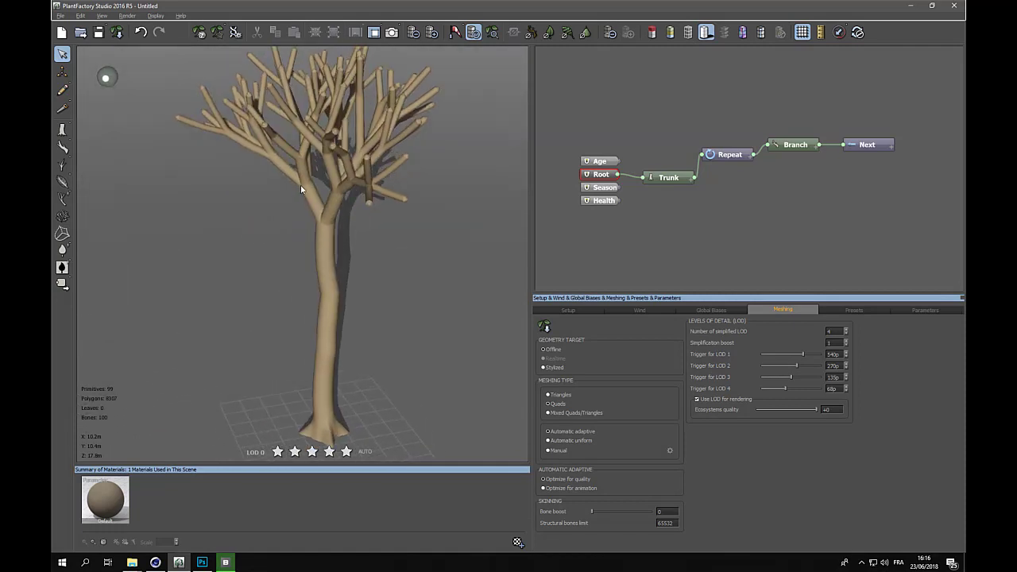
- Increase the Repeat node's iteration count to 5 and finally to 6
click(730, 155)
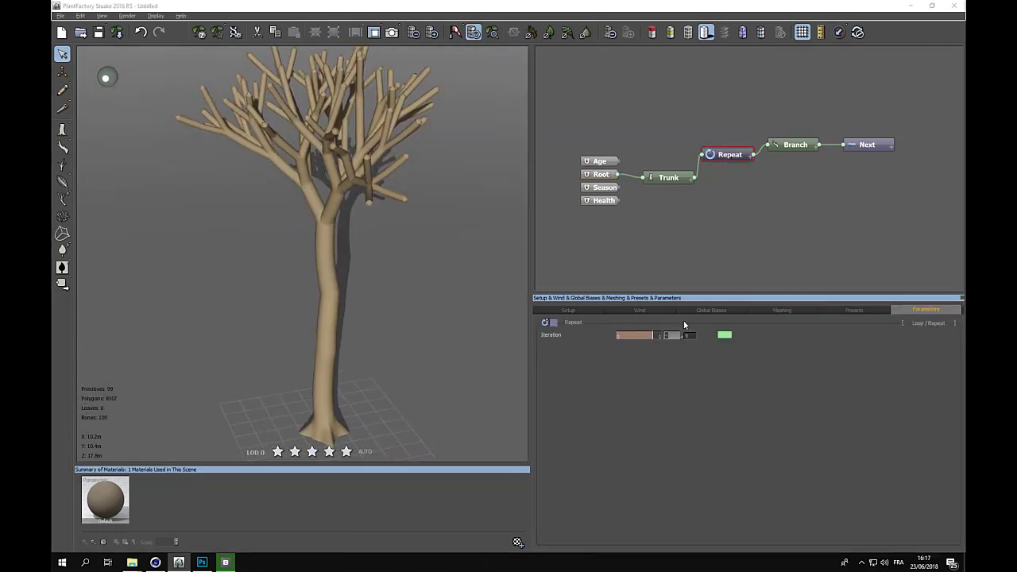
key(Return)
right_drag(327, 211, 381, 240)
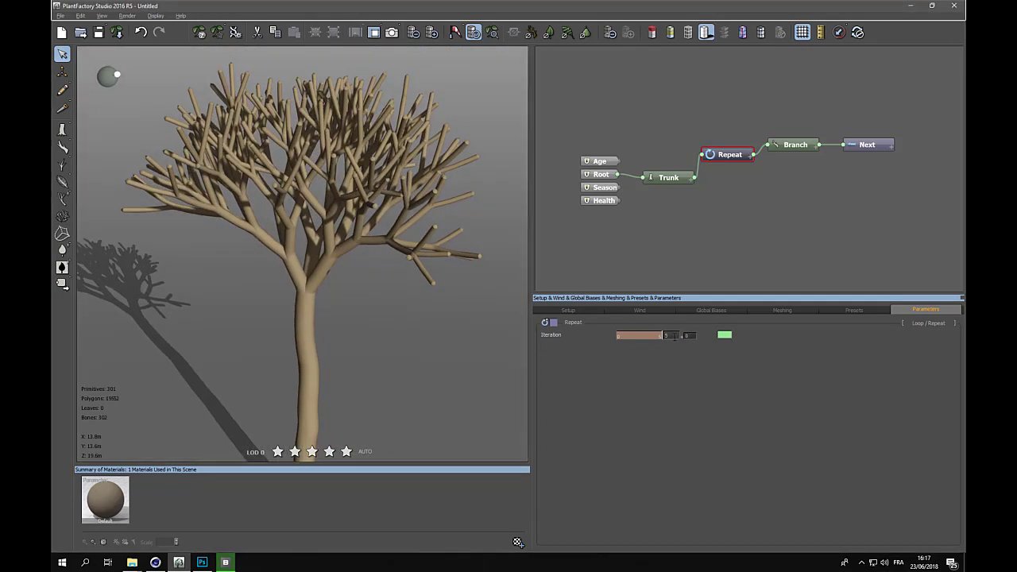
text(6)
key(Return)
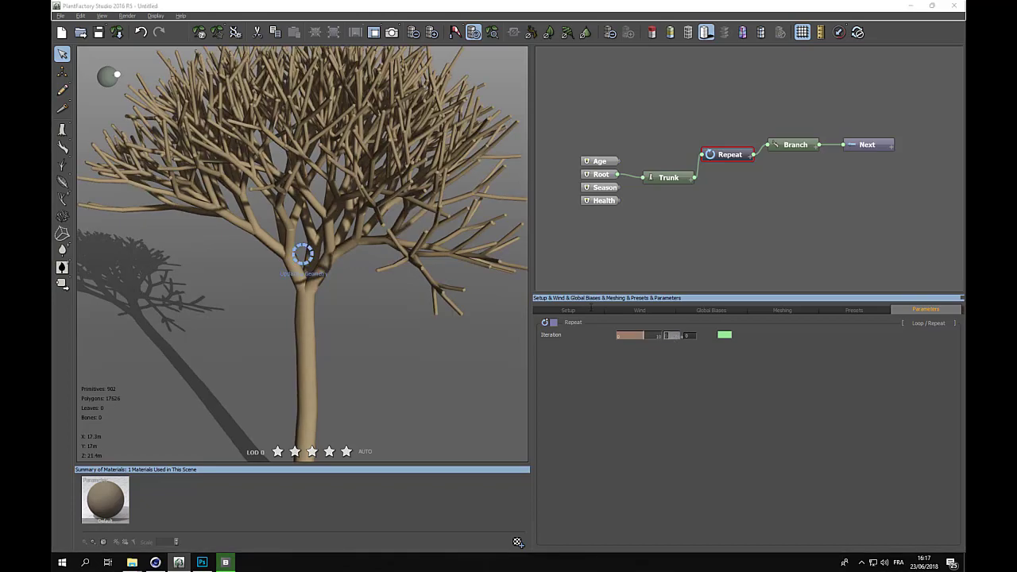
- Edit the function-of-parent filter on the Branch's Inherit ratio, lowering the curve's end keypoint at X 1 to about Y 0.84
mouse_move(297, 223)
right_down()
mouse_move(370, 215)
mouse_move(296, 213)
right_up()
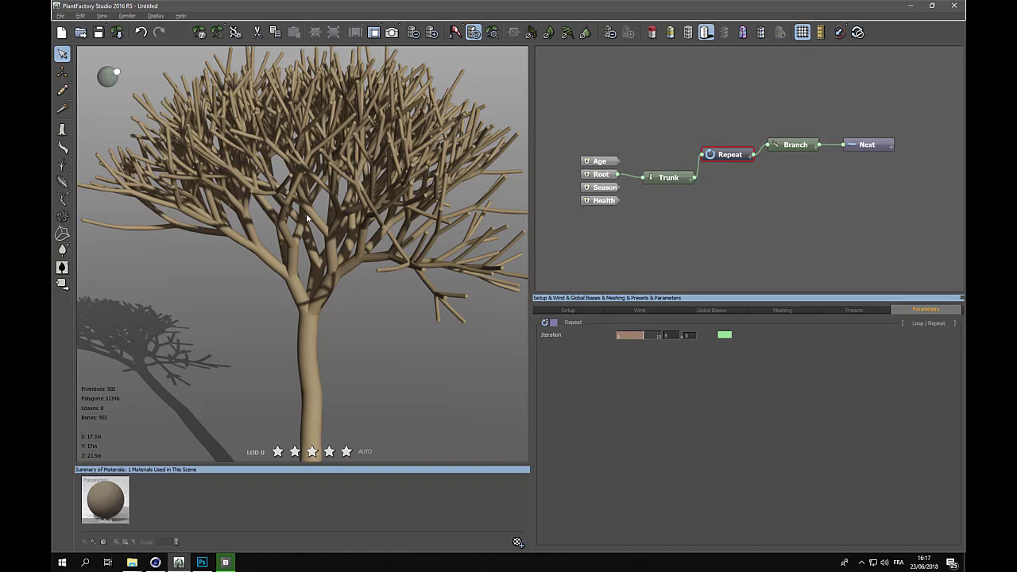
right_drag(306, 213, 326, 170)
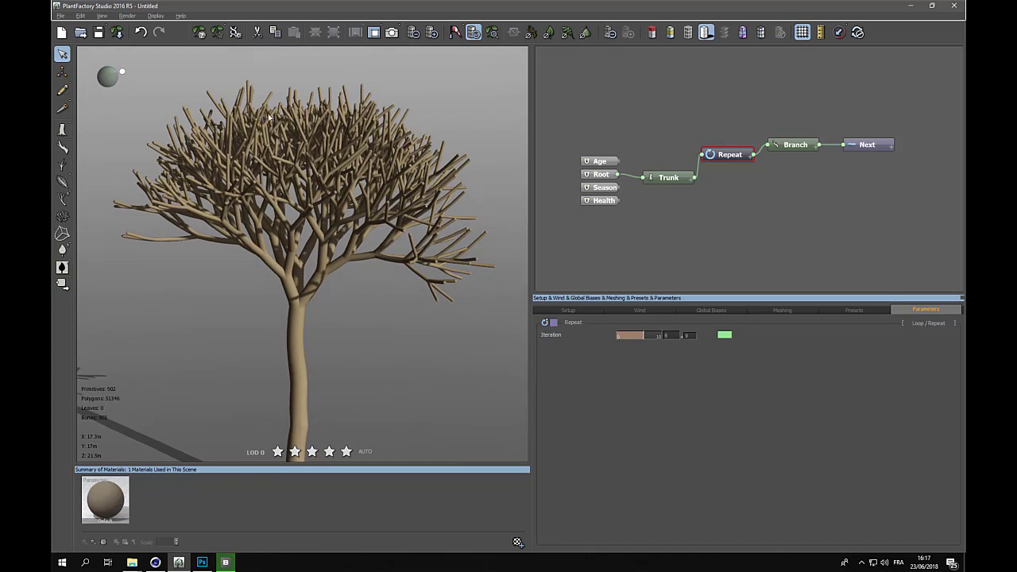
click(791, 150)
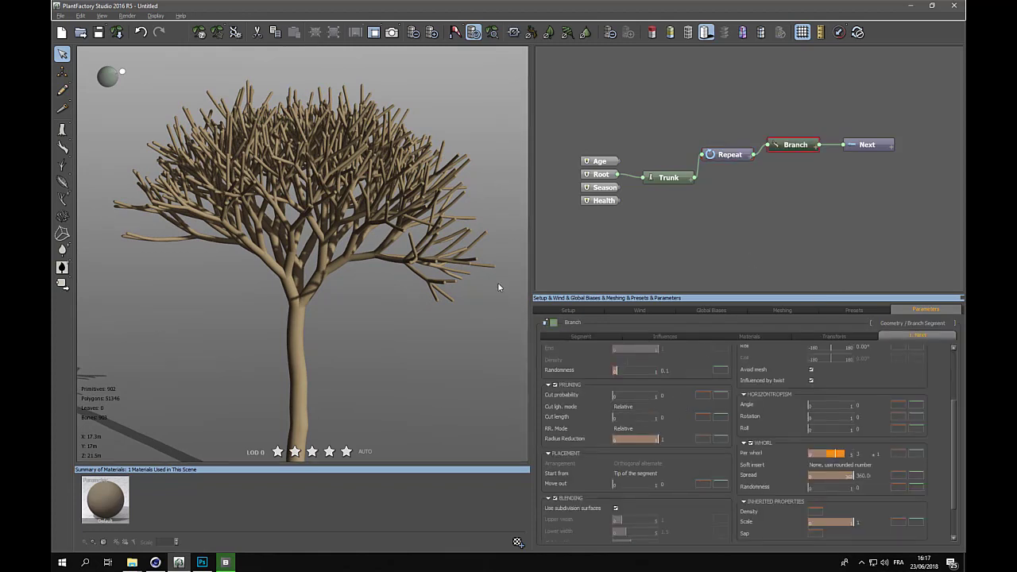
click(595, 337)
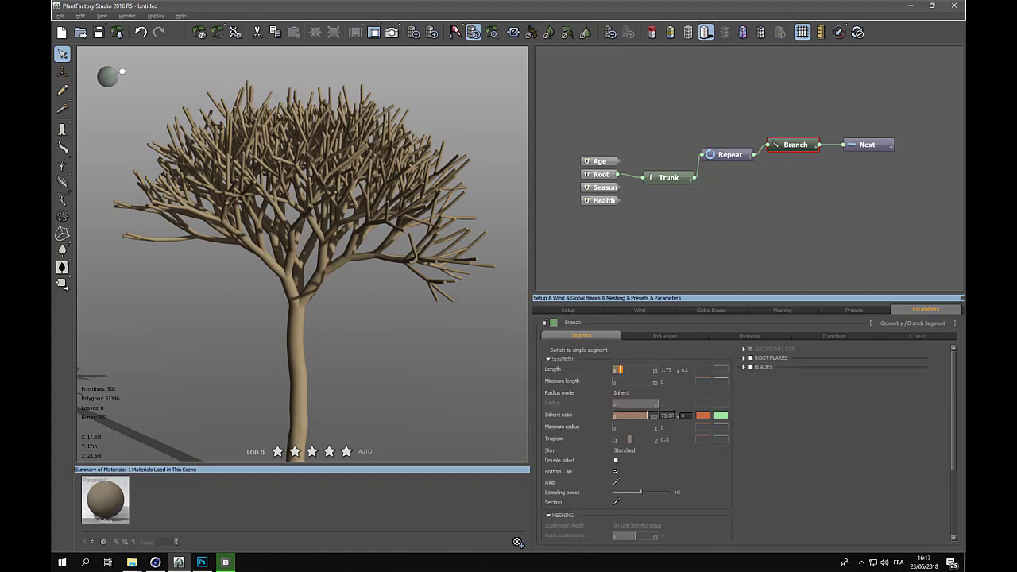
click(720, 416)
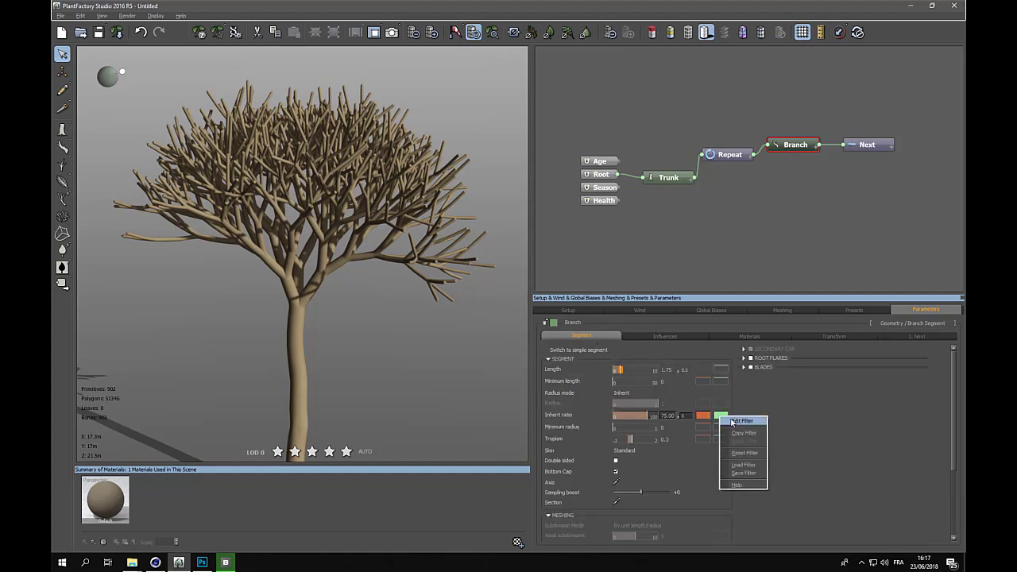
click(732, 421)
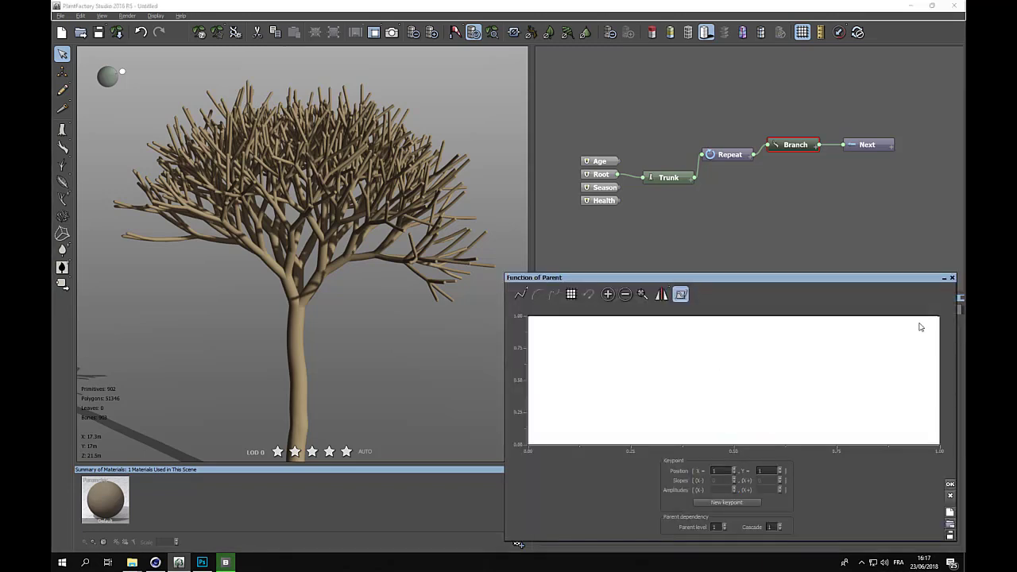
drag(938, 316, 942, 337)
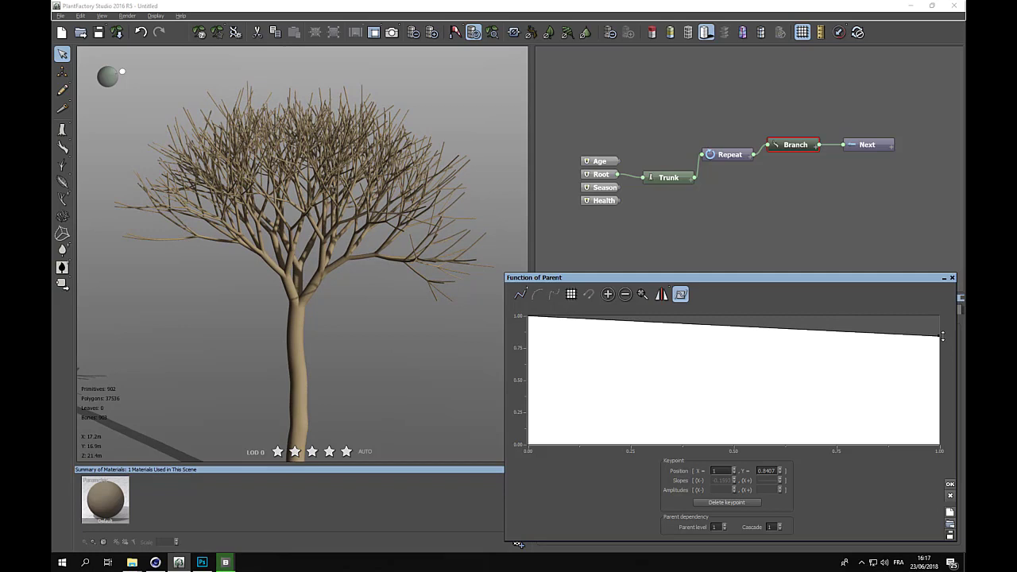
click(951, 484)
- Set the Branch's axis perturbation strength to 0.5
click(681, 336)
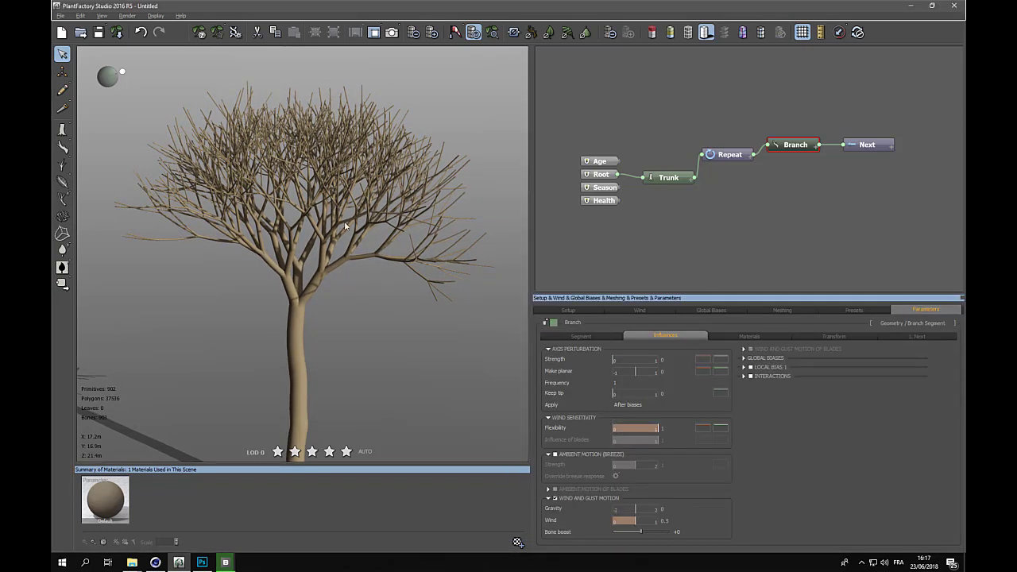
click(668, 360)
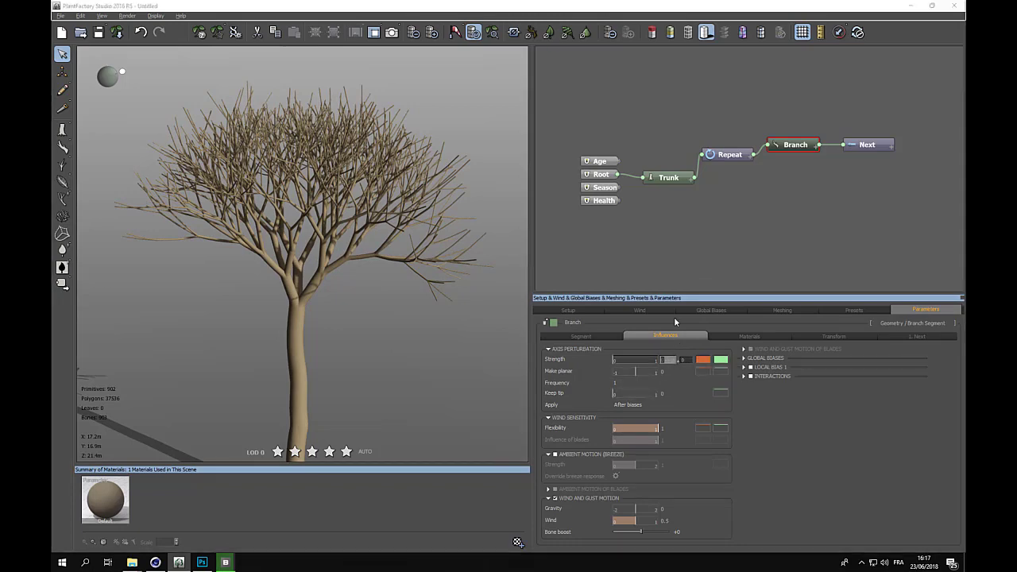
text(0.5)
key(Return)
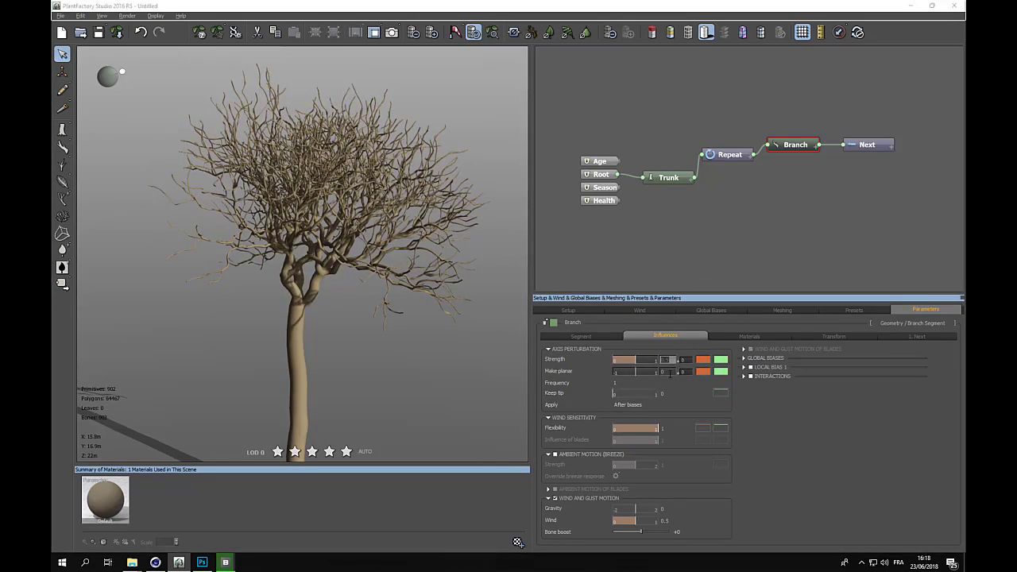
- Try axis perturbation frequencies of 0.5 and 1 on the Branch, and settle on 0.5
click(622, 382)
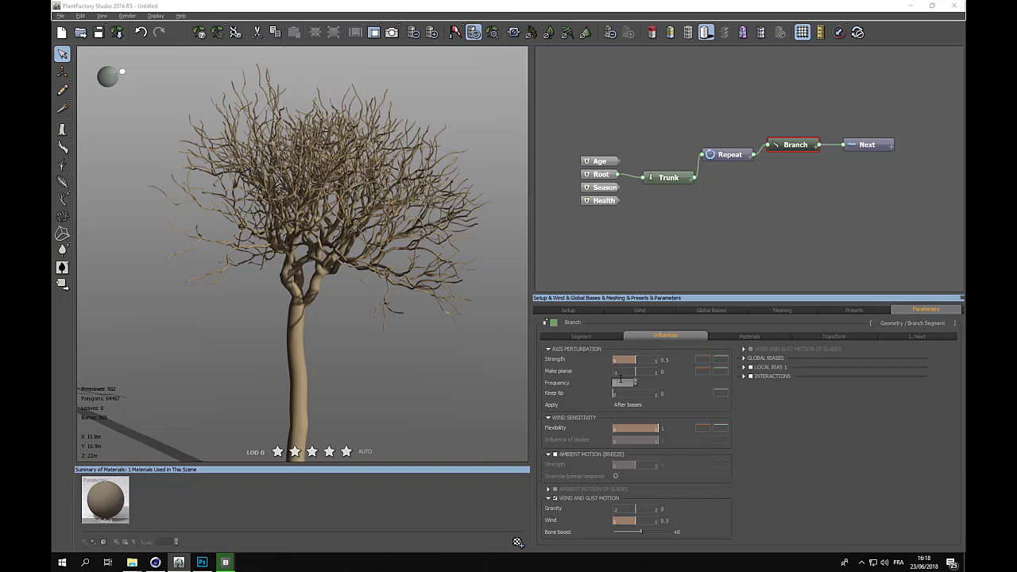
text(0.5)
key(Return)
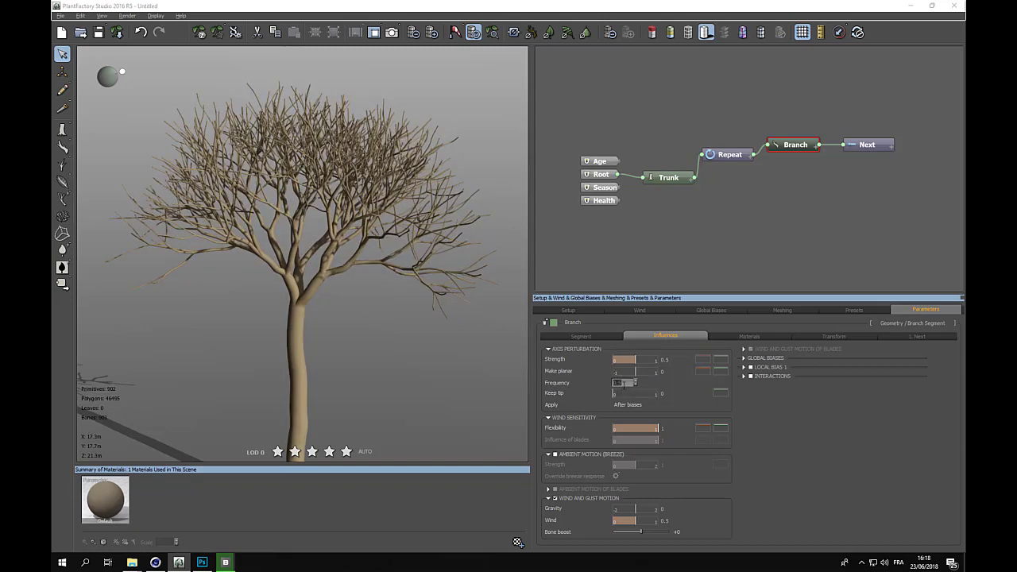
text(1)
key(Return)
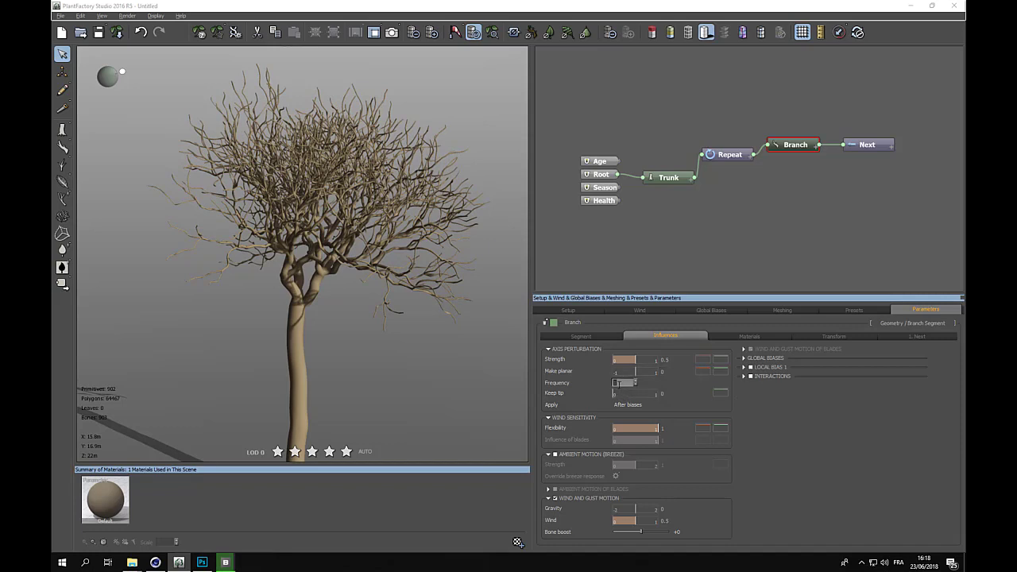
key(Return)
- Add a second connection between the Trunk node and the Repeat node
right_drag(281, 244, 300, 236)
middle_drag(388, 238, 344, 237)
right_drag(345, 237, 327, 250)
middle_drag(259, 295, 328, 239)
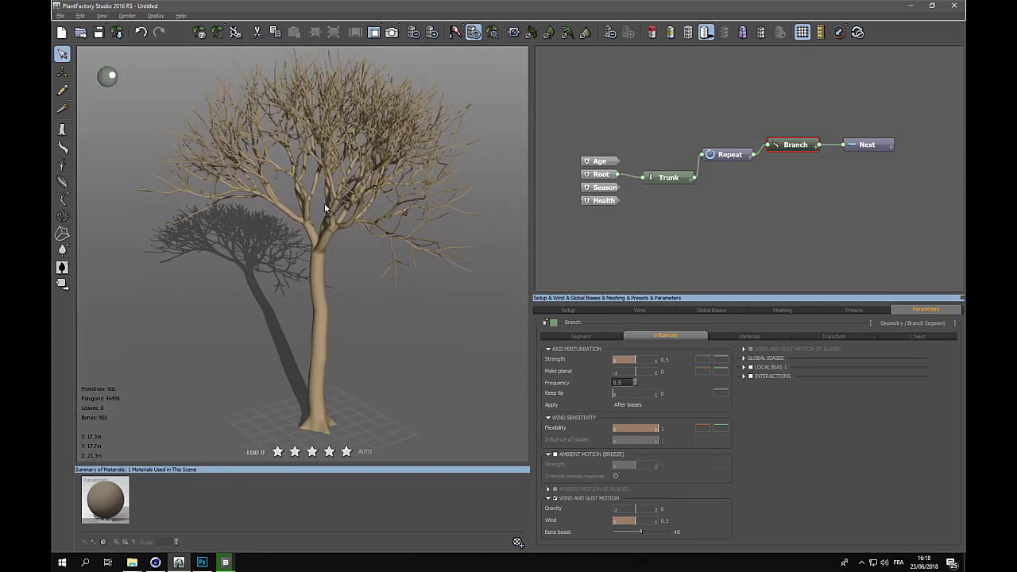
mouse_move(316, 215)
right_down()
mouse_move(340, 206)
mouse_move(325, 204)
mouse_move(311, 207)
mouse_move(432, 210)
mouse_move(340, 208)
right_up()
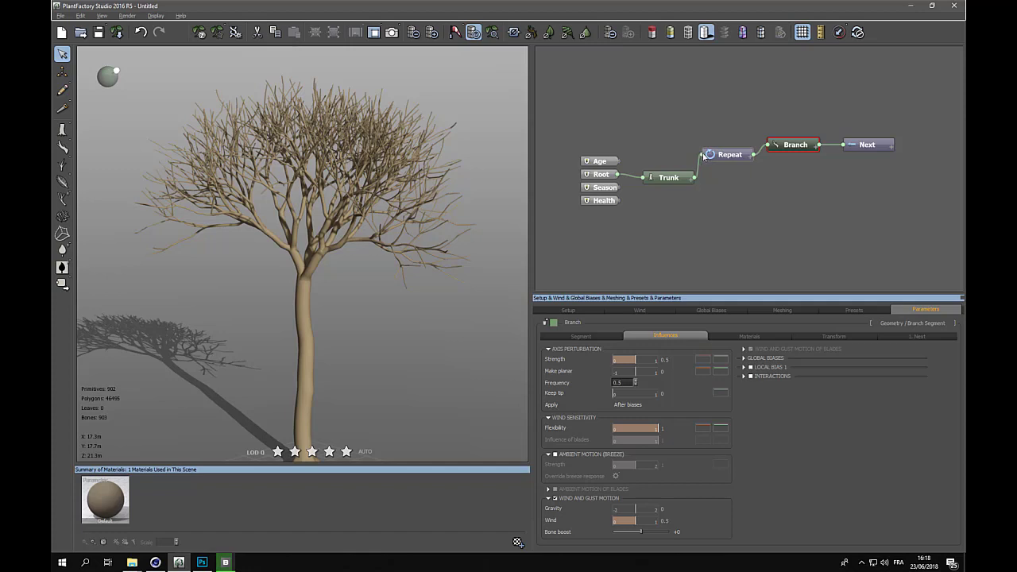
drag(702, 156, 673, 183)
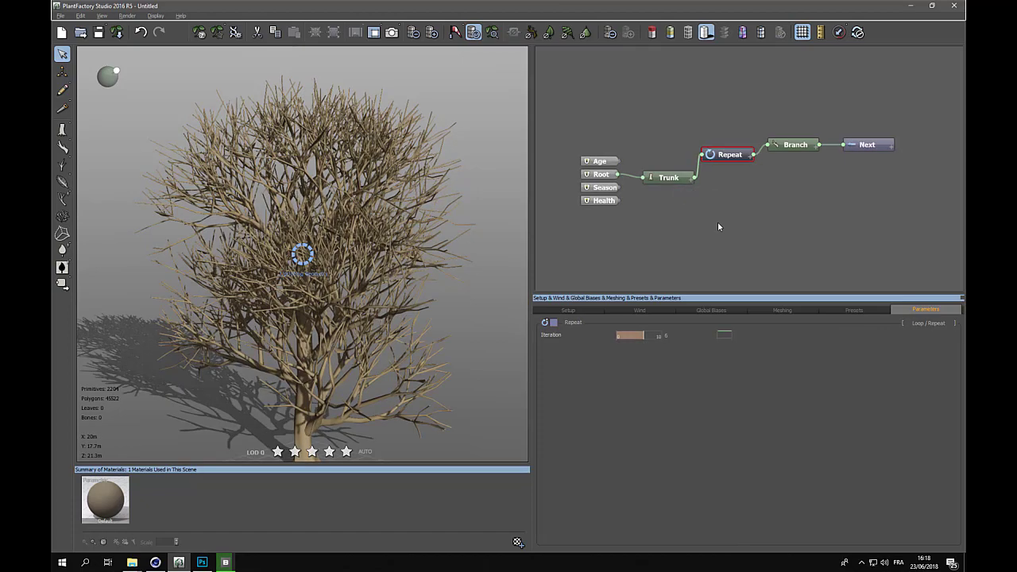
- Set the distribution Start of the Trunk's second Repeat child to 0.5
right_drag(283, 373, 399, 368)
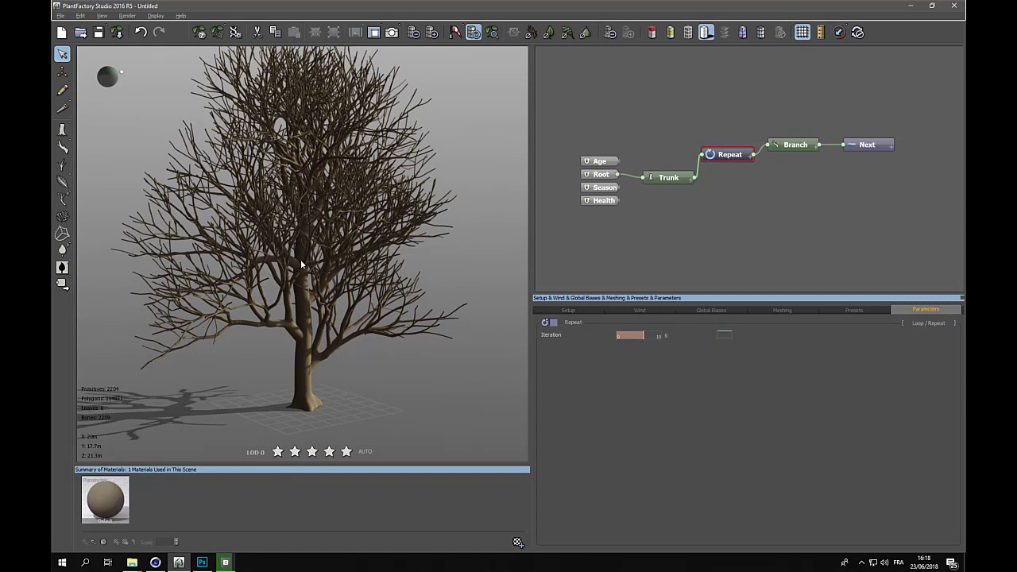
click(679, 178)
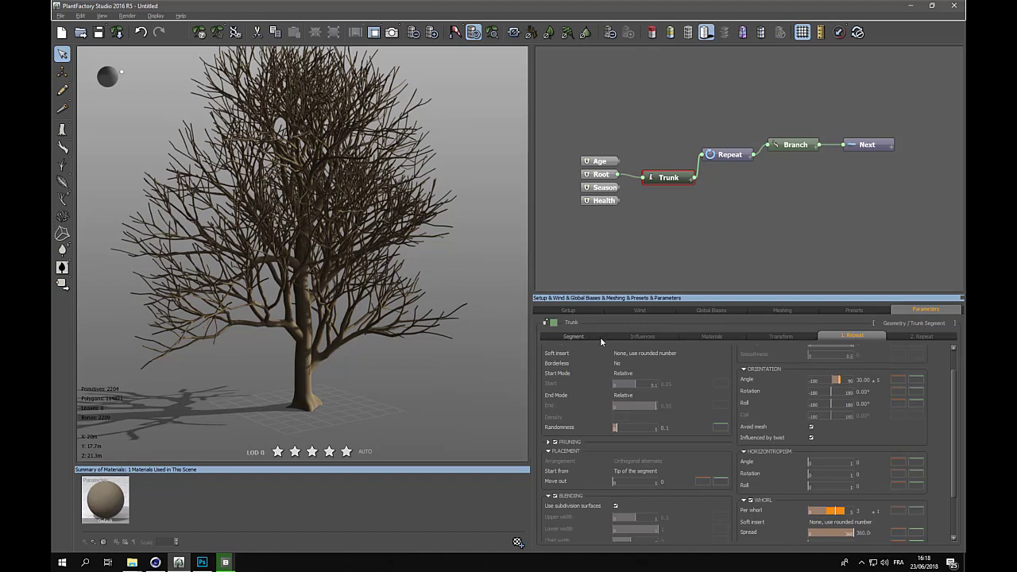
click(920, 336)
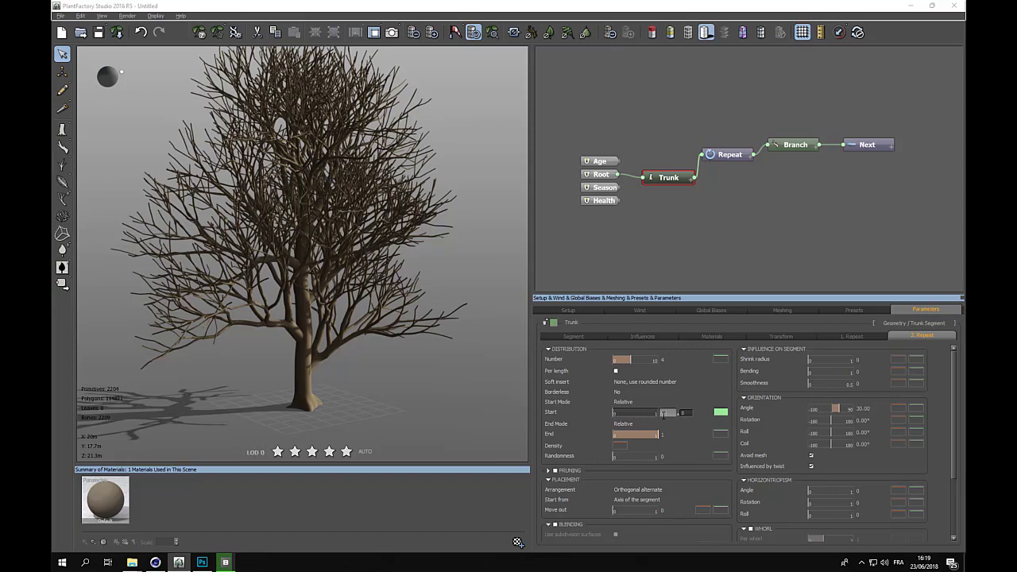
drag(664, 414, 682, 414)
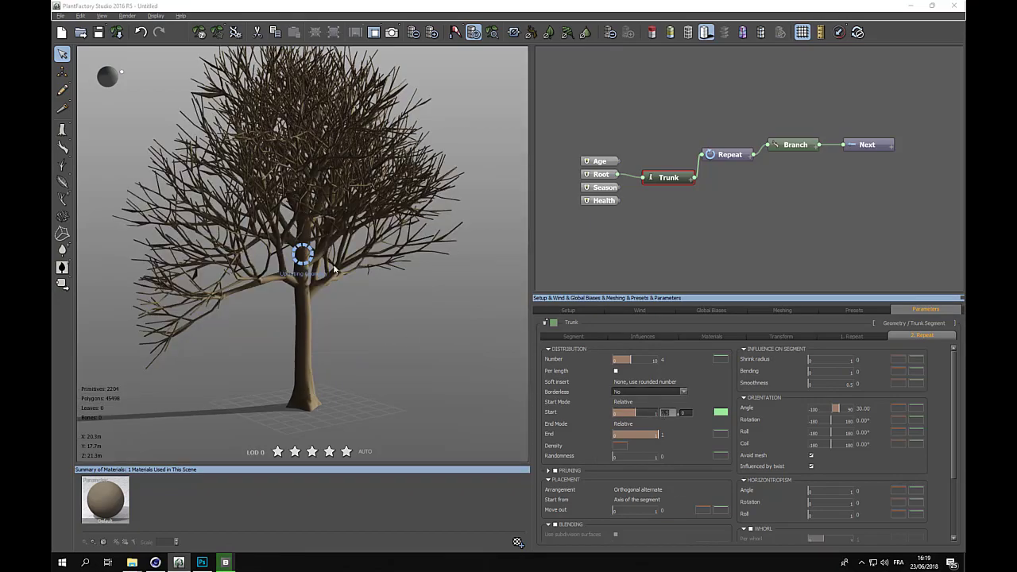
- Enable Blending for the Trunk's second Repeat child and collapse its Placement settings
right_drag(334, 266, 302, 270)
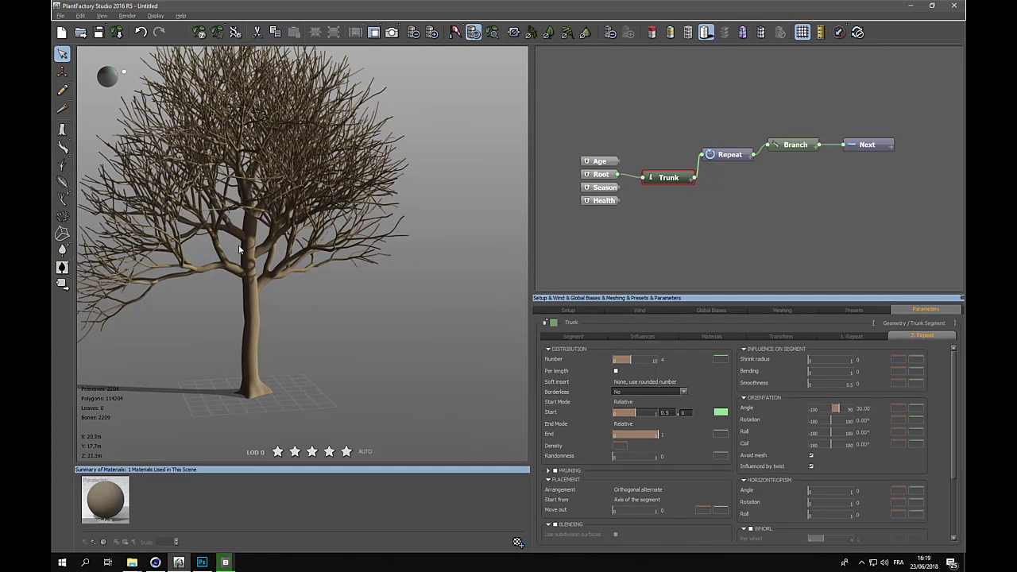
scroll(239, 249, up, 3)
scroll(239, 249, up, 2)
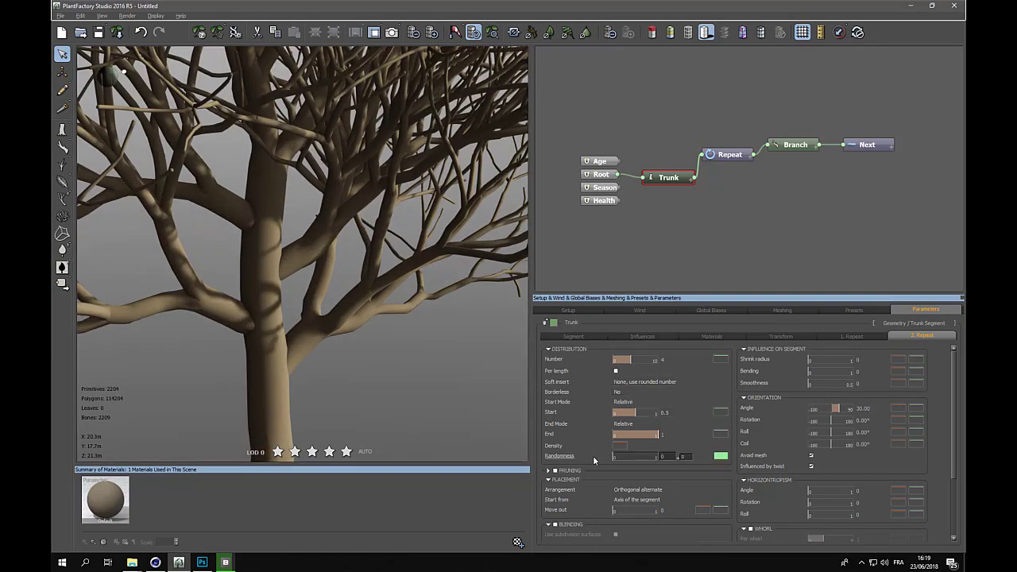
click(549, 480)
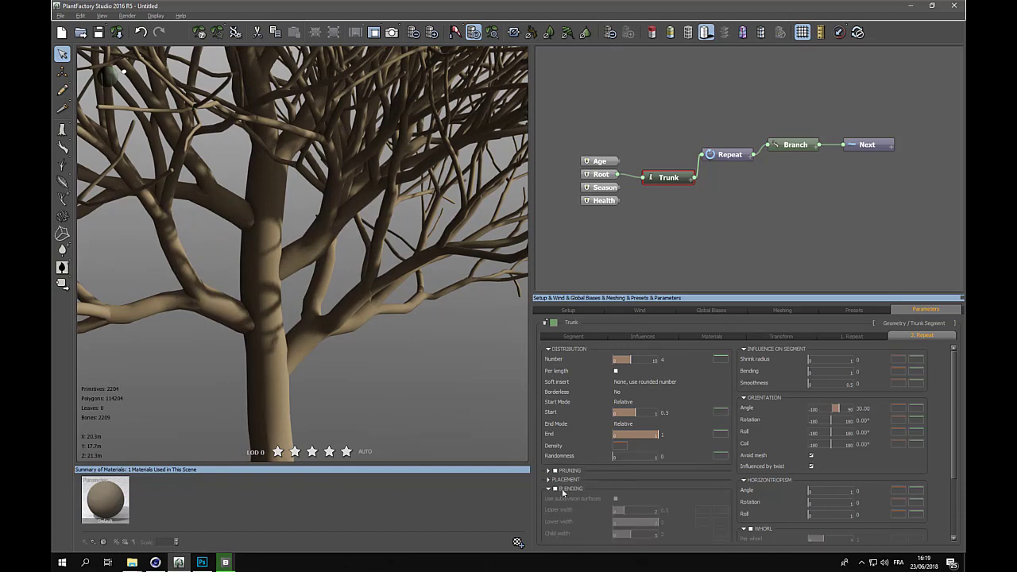
click(555, 489)
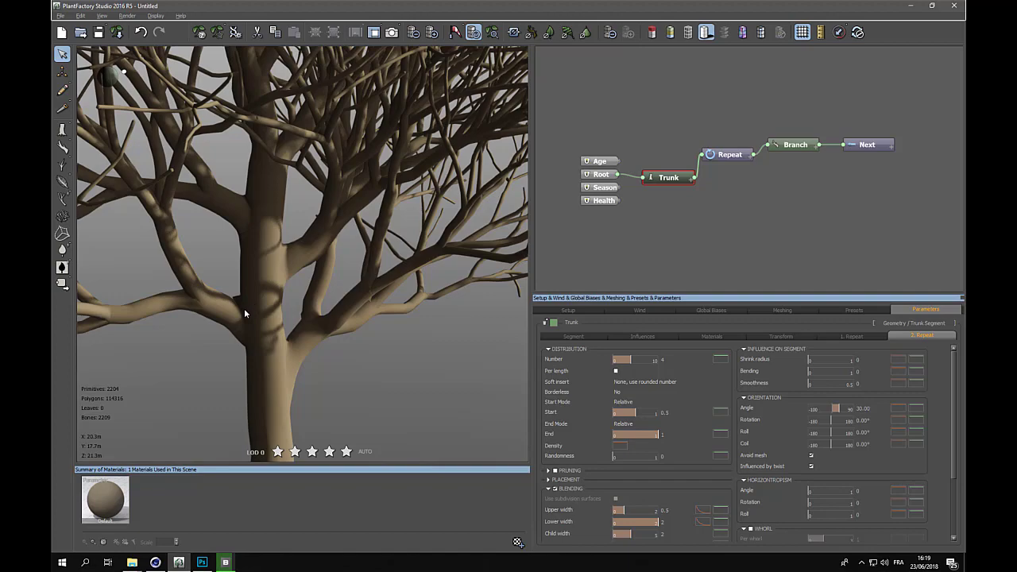
- Try a Coil of 90° on the Trunk's second Repeat child, then set it to 0° with a random variation of 180
mouse_move(250, 322)
mouse_down()
mouse_move(142, 315)
mouse_move(244, 321)
mouse_up()
scroll(277, 294, down, 8)
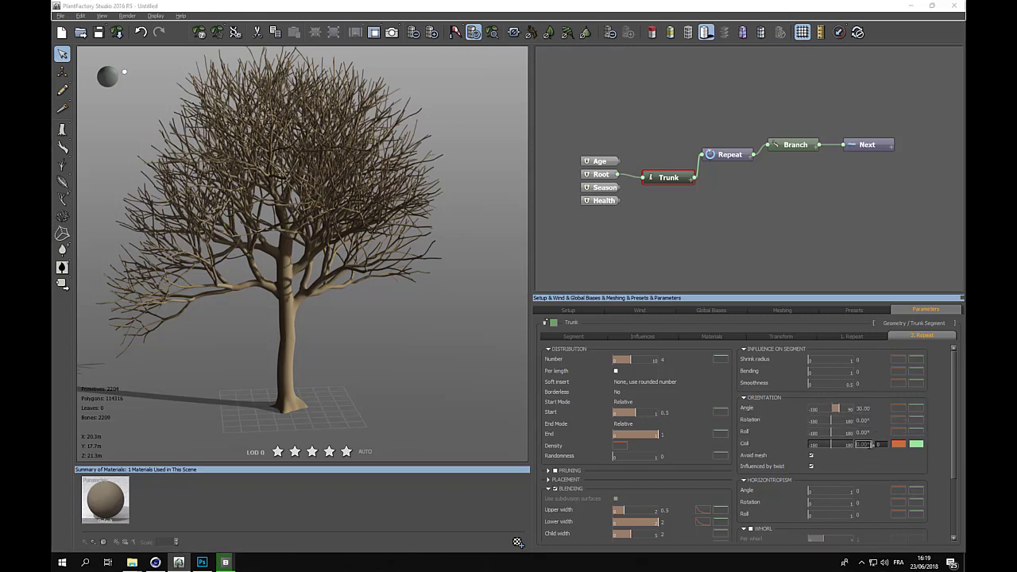
click(869, 445)
key(Return)
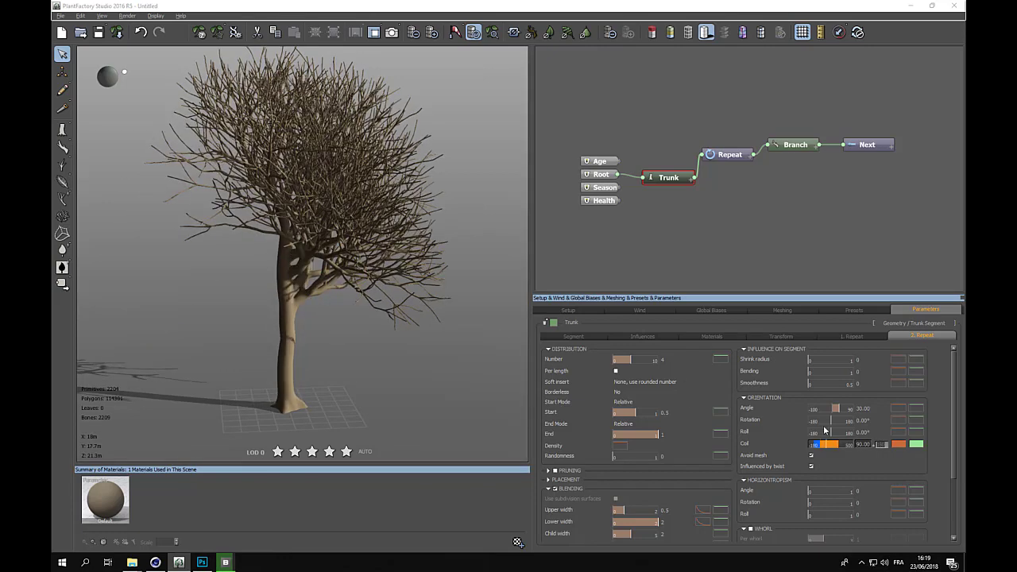
text(0)
key(Return)
- Examine the tree from several sides to check how the side branches spread around the trunk
drag(364, 290, 512, 283)
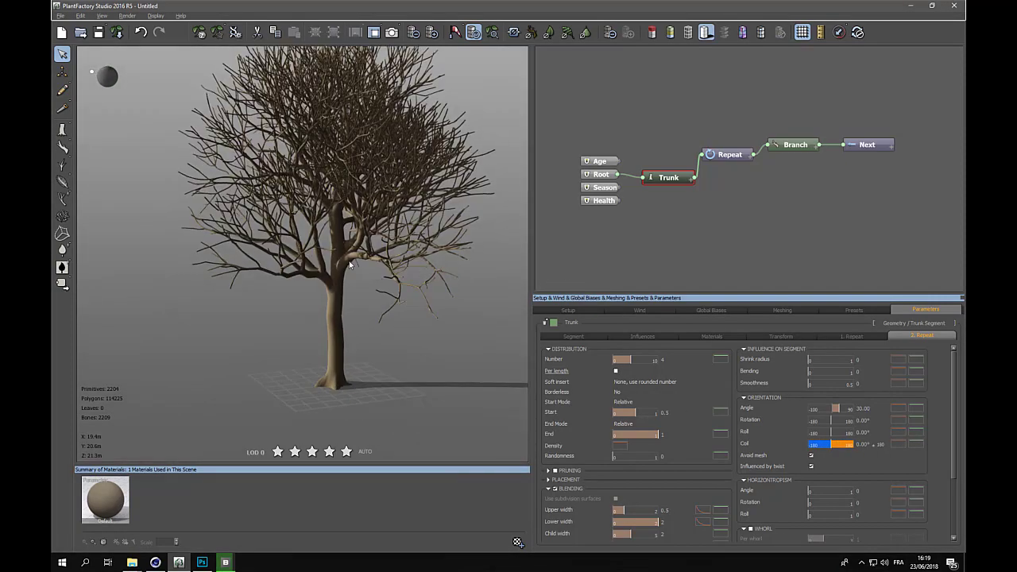
drag(280, 289, 495, 287)
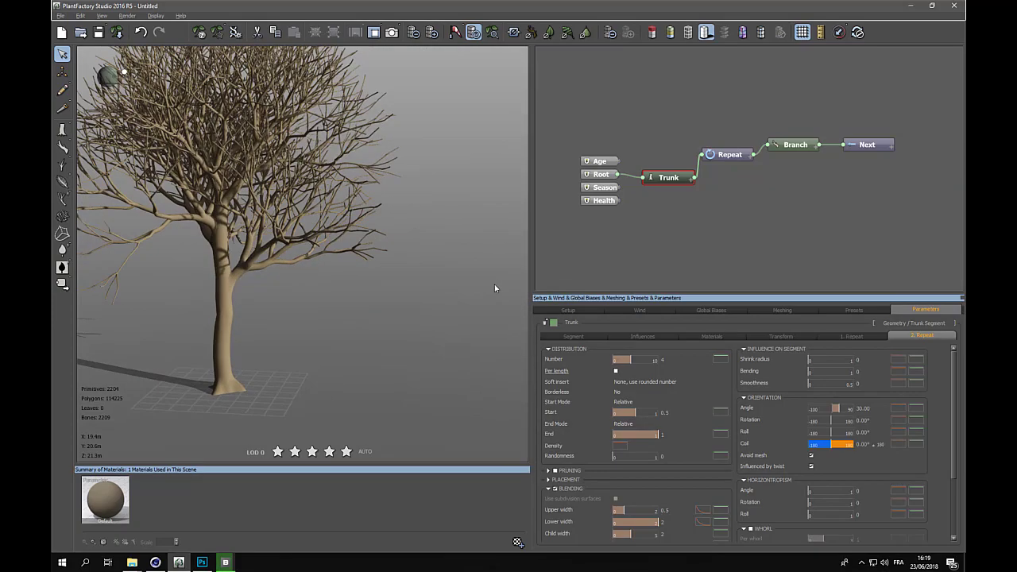
drag(238, 259, 394, 235)
scroll(336, 259, down, 1)
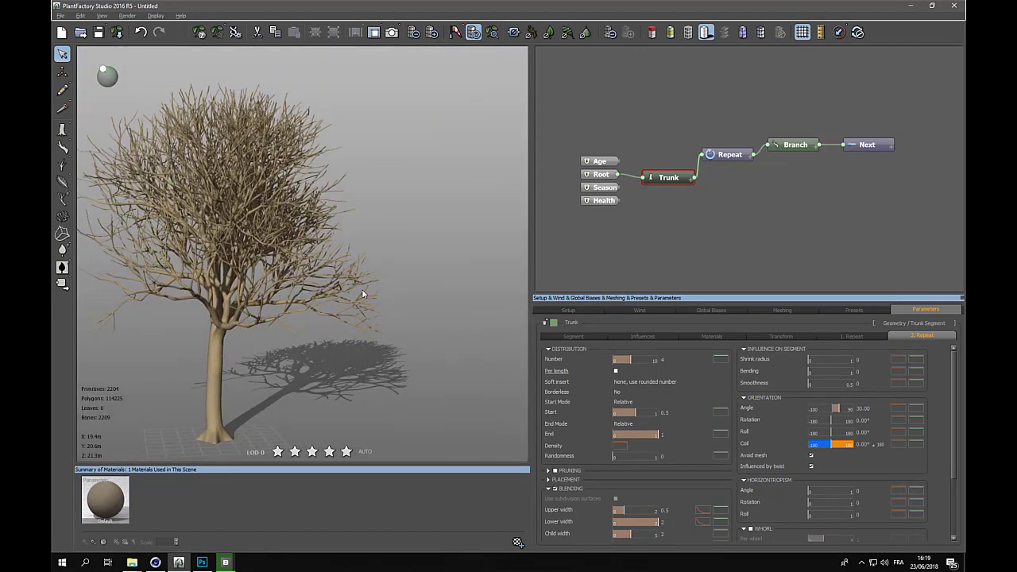
drag(227, 231, 310, 236)
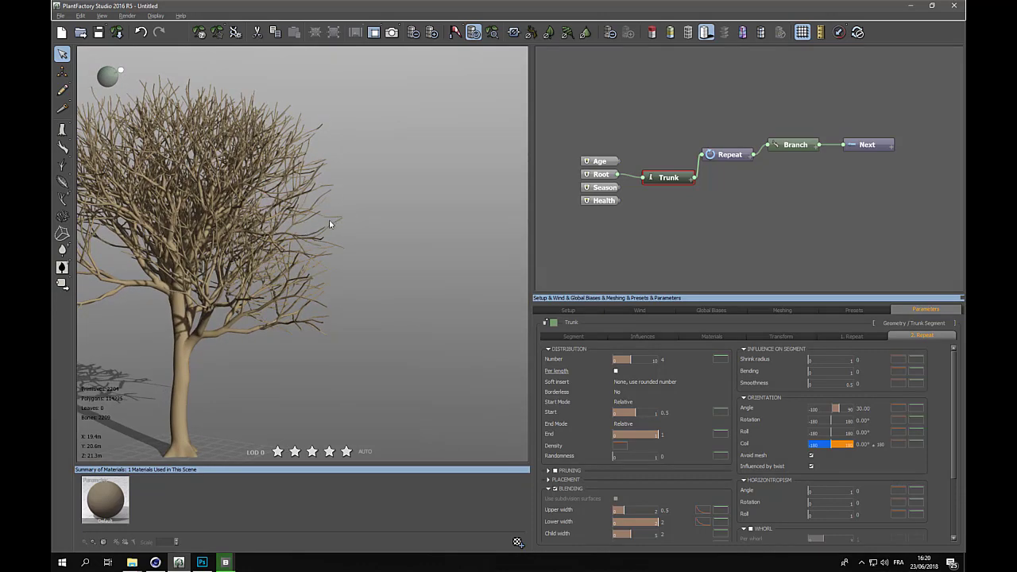
right_drag(242, 236, 299, 232)
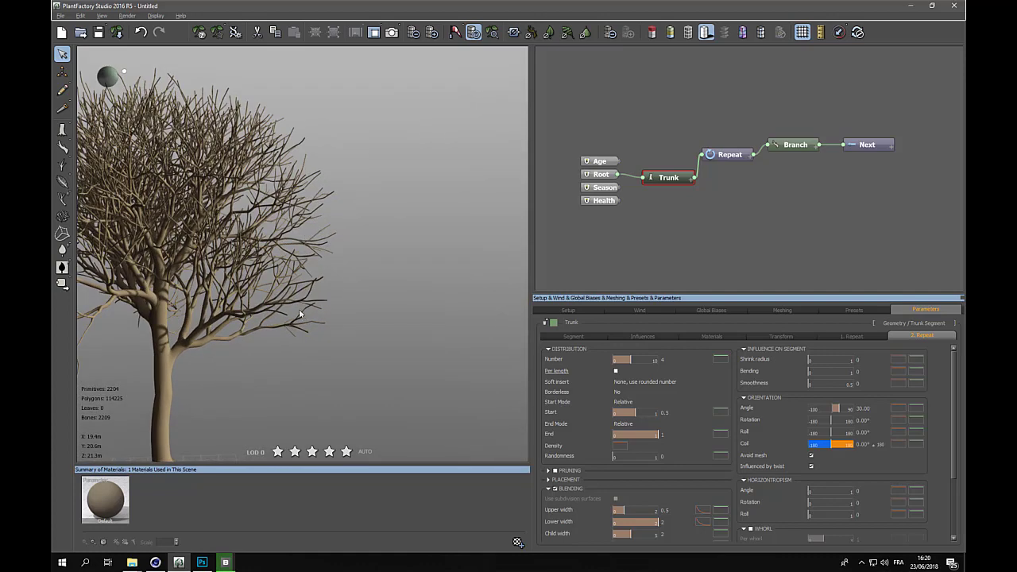
middle_drag(153, 244, 277, 236)
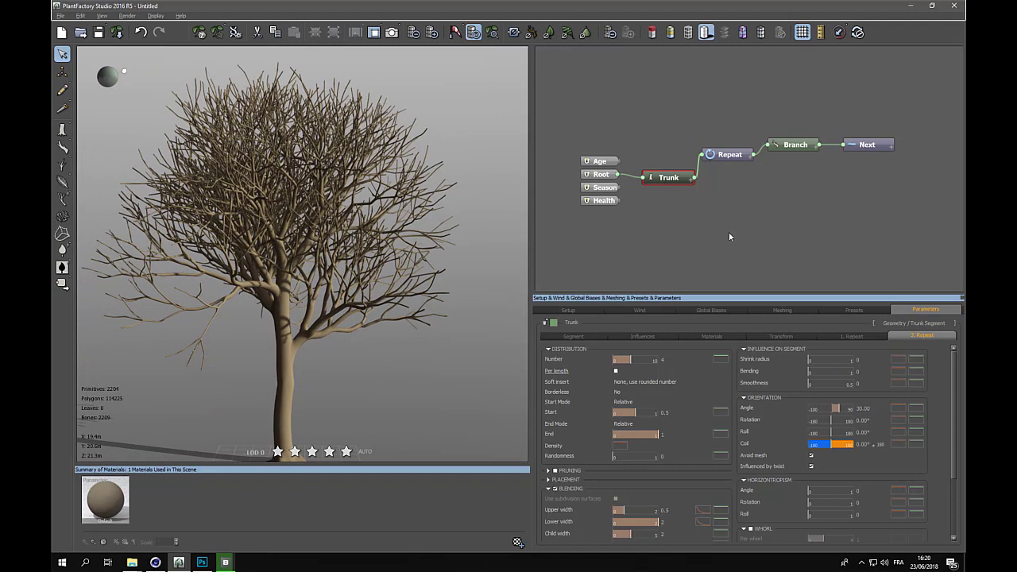
- Edit the Sap filter of the Trunk's first Repeat child, lowering the curve's end keypoint to about 0.83
click(840, 335)
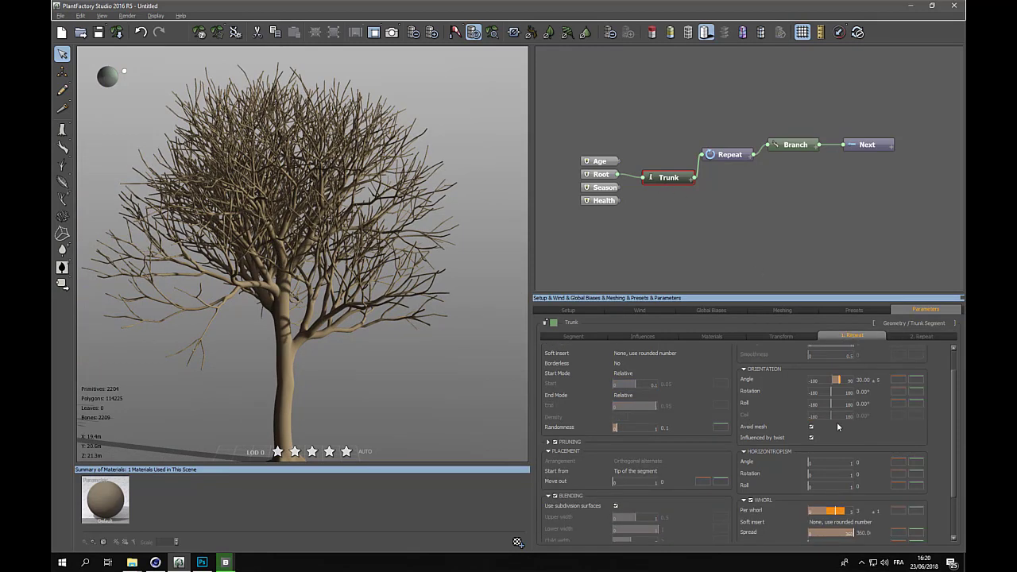
scroll(837, 422, down, 3)
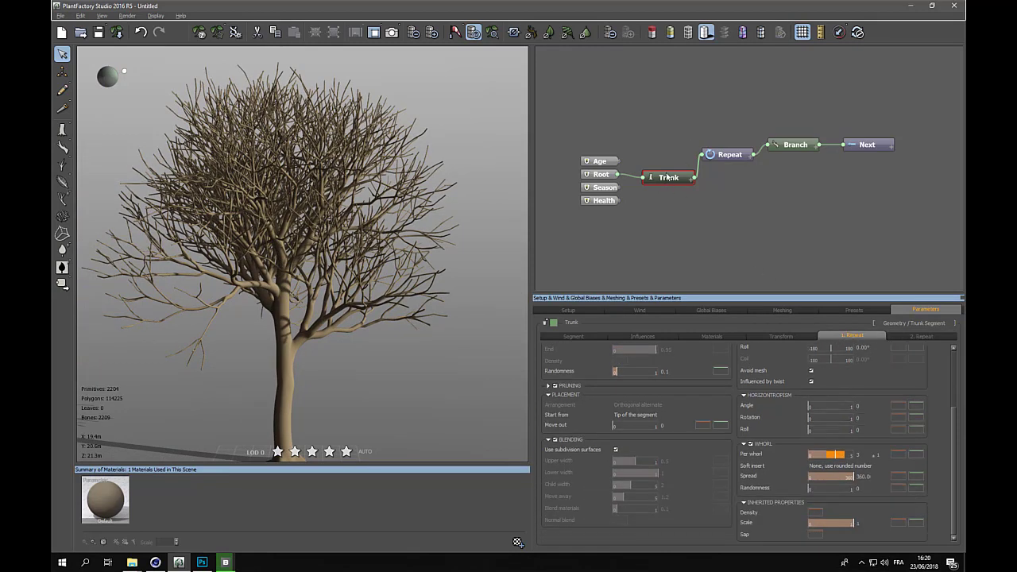
right_click(815, 536)
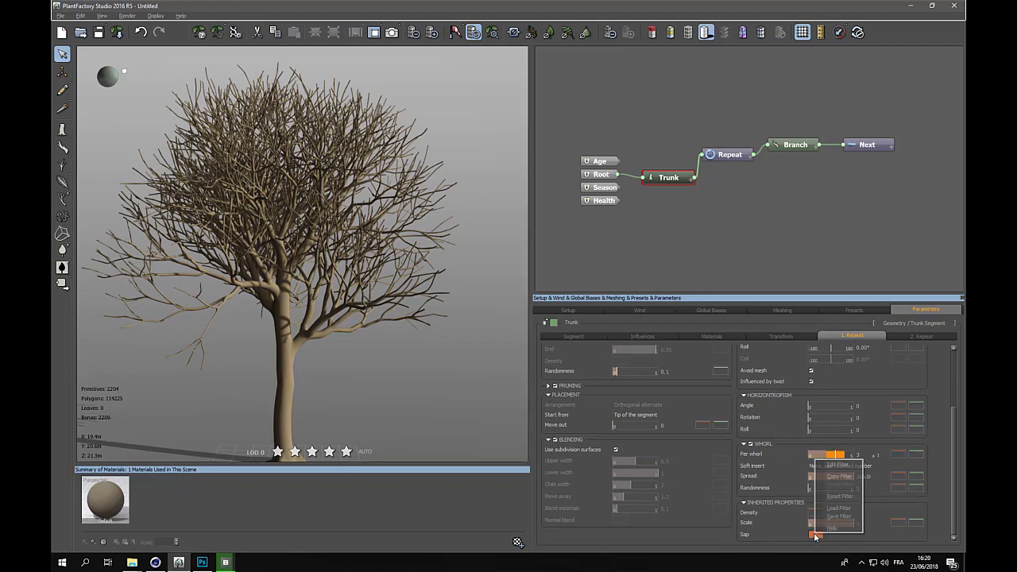
click(833, 465)
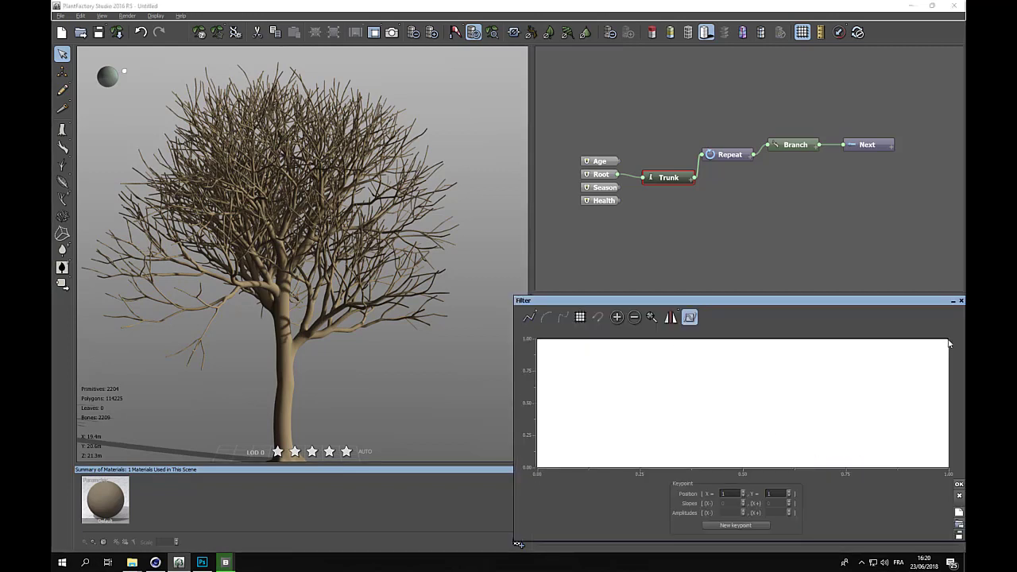
drag(949, 342, 951, 361)
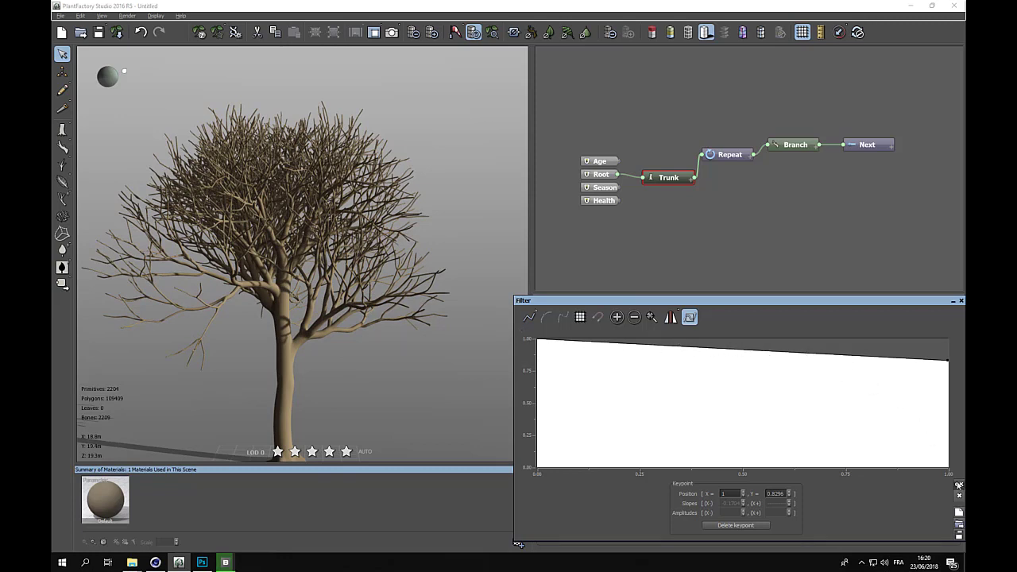
click(958, 485)
- Edit the Sap filter of the Trunk's second Repeat child, lowering the curve's end keypoint to about 0.73
click(920, 337)
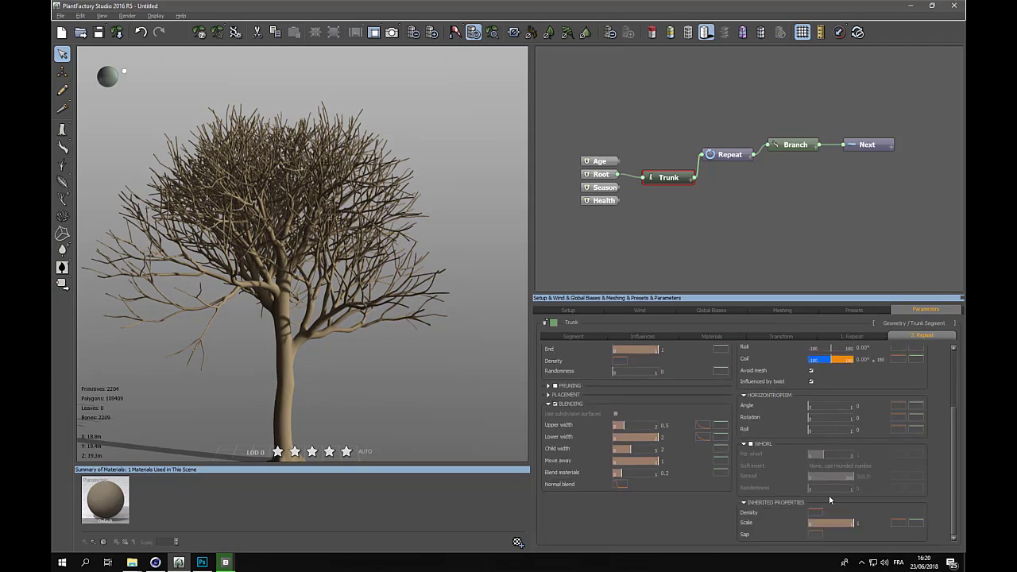
right_click(815, 535)
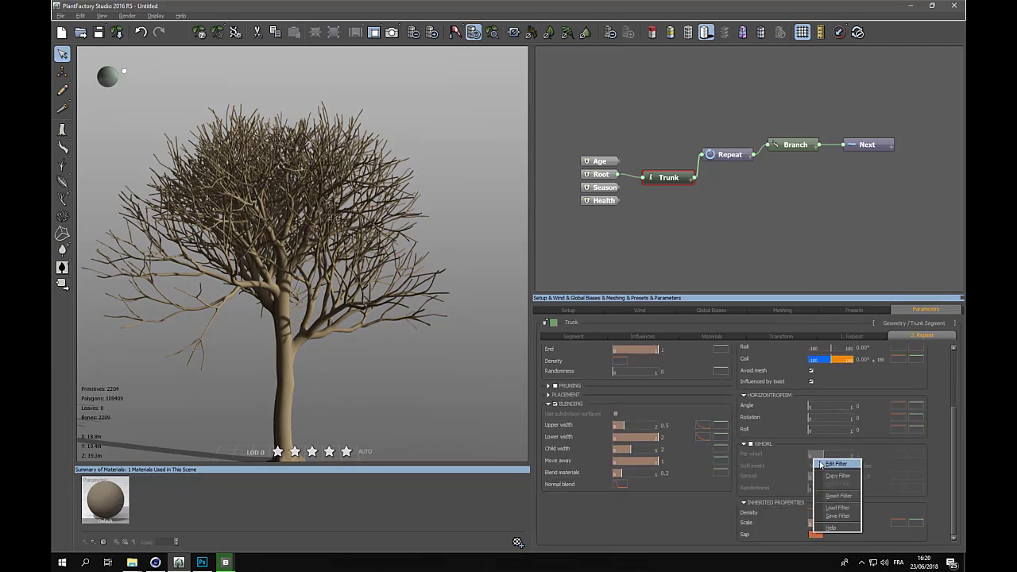
click(835, 465)
drag(948, 338, 946, 361)
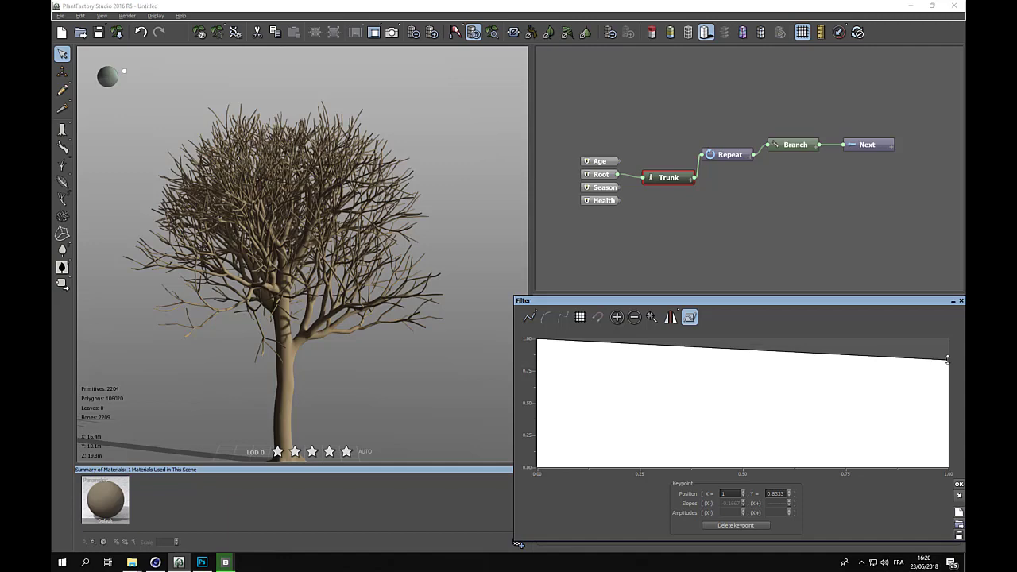
drag(947, 362, 948, 374)
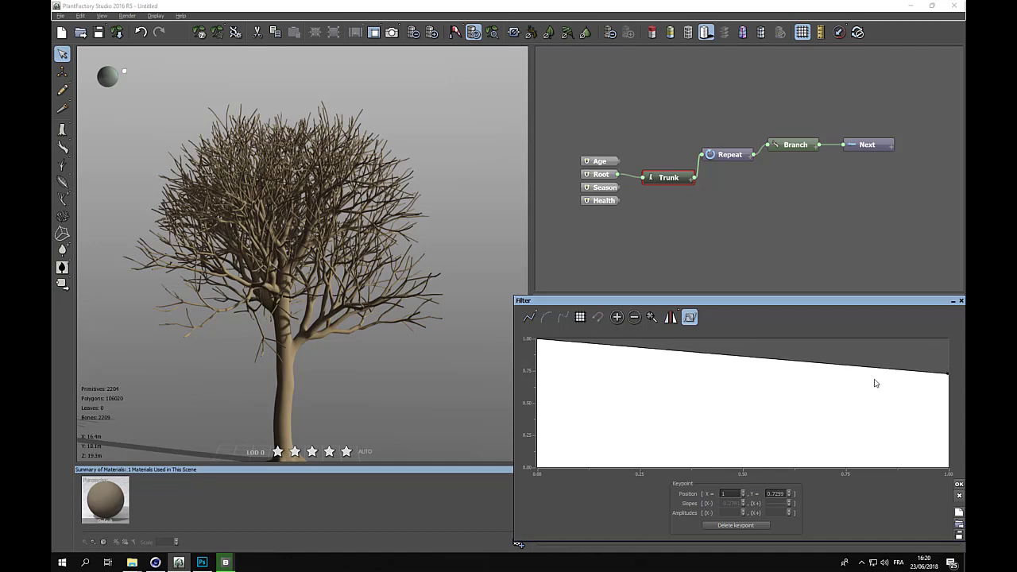
- Add a keypoint to the second Repeat's Sap curve at about X 0.78, Y 0.83 and lower the end keypoint to about 0.53
click(783, 362)
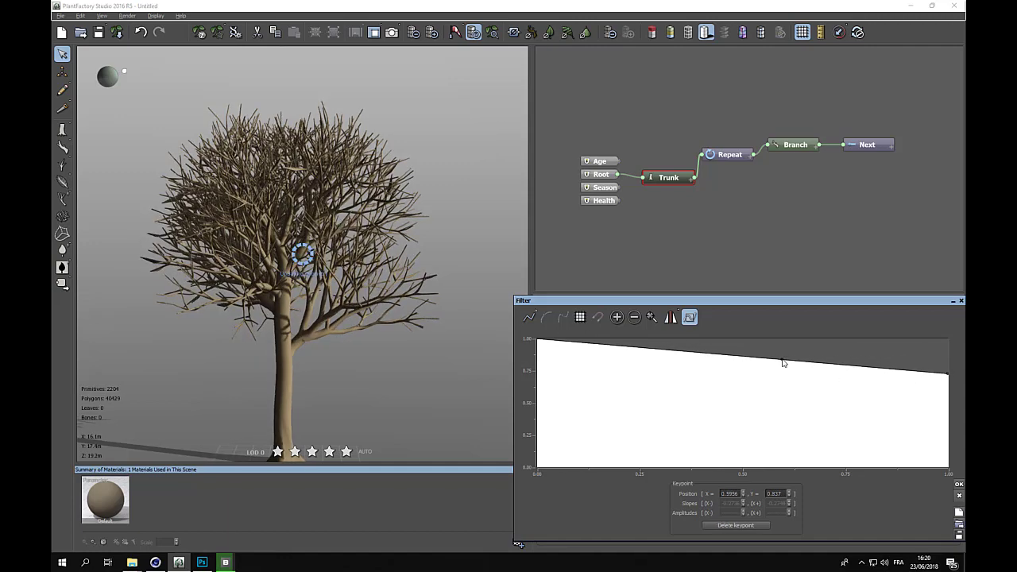
drag(782, 363, 809, 343)
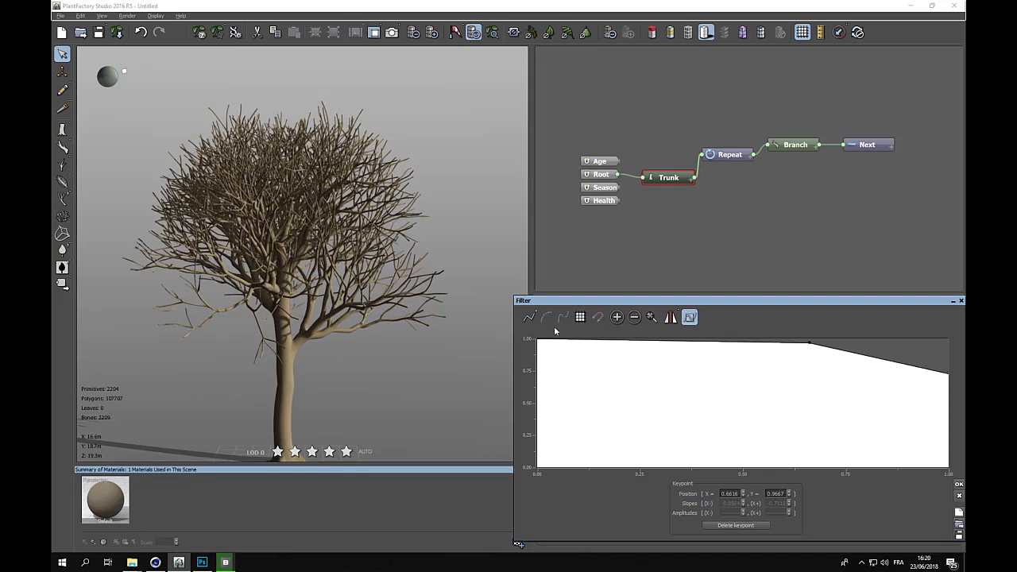
click(949, 377)
drag(951, 377, 954, 398)
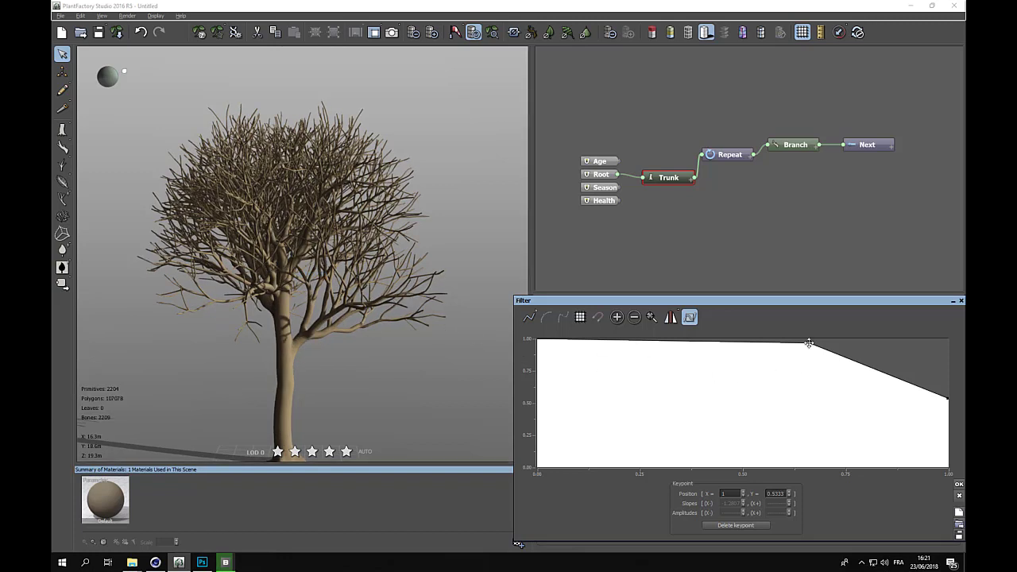
drag(811, 343, 858, 361)
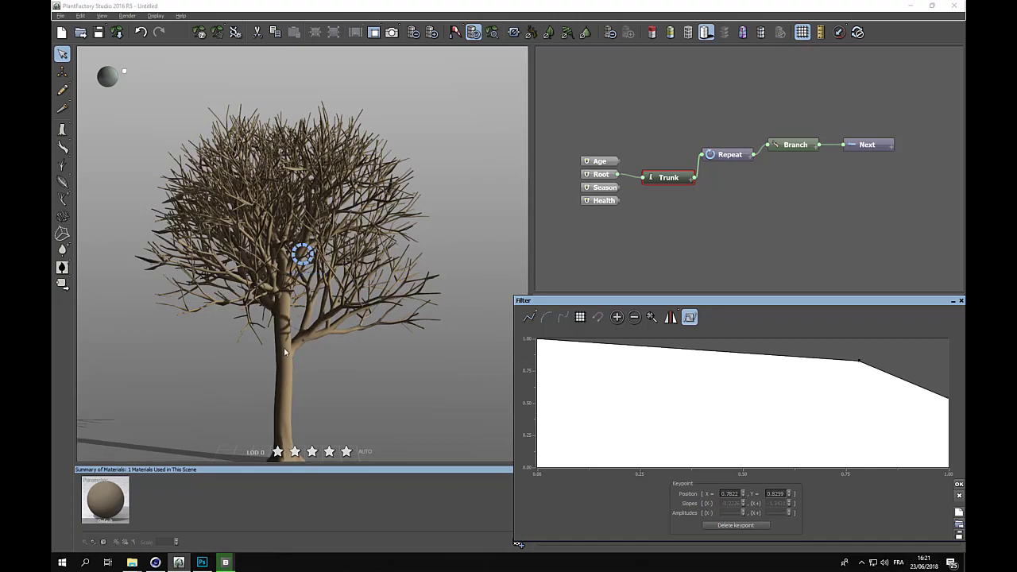
right_drag(500, 327, 322, 331)
click(959, 482)
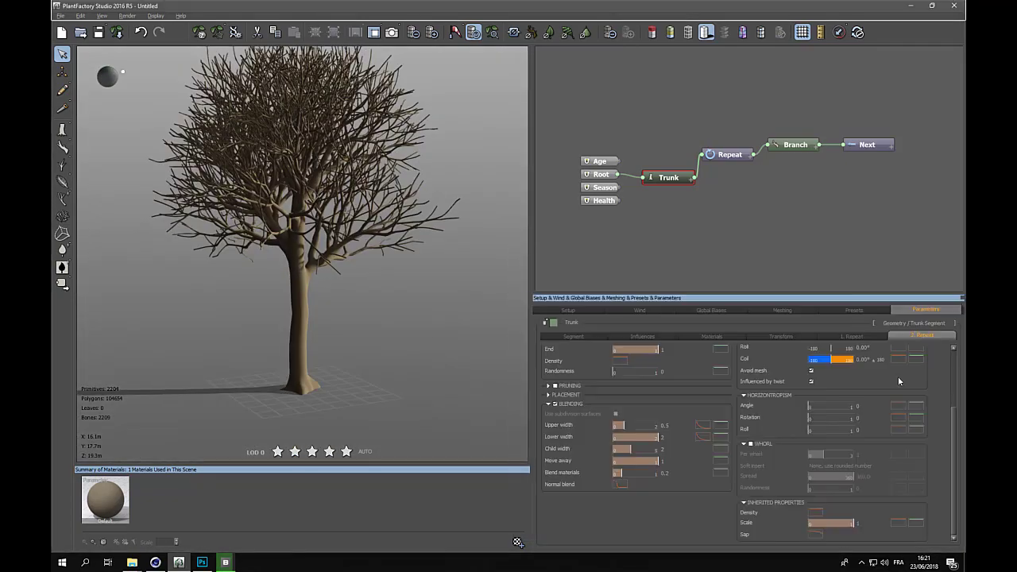
- Raise the end keypoint of the first Repeat child's Sap filter to about 0.88
click(861, 339)
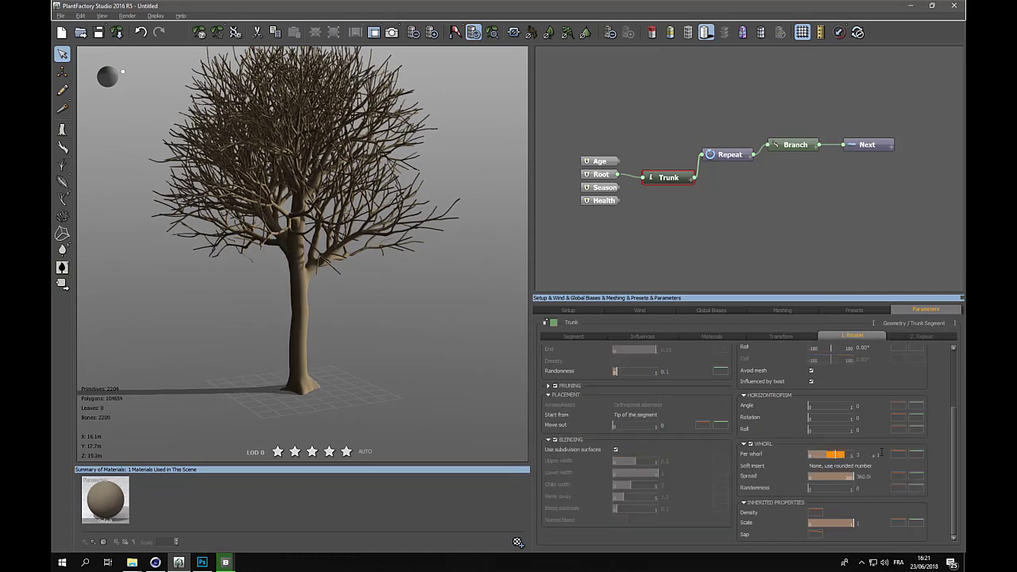
right_click(817, 536)
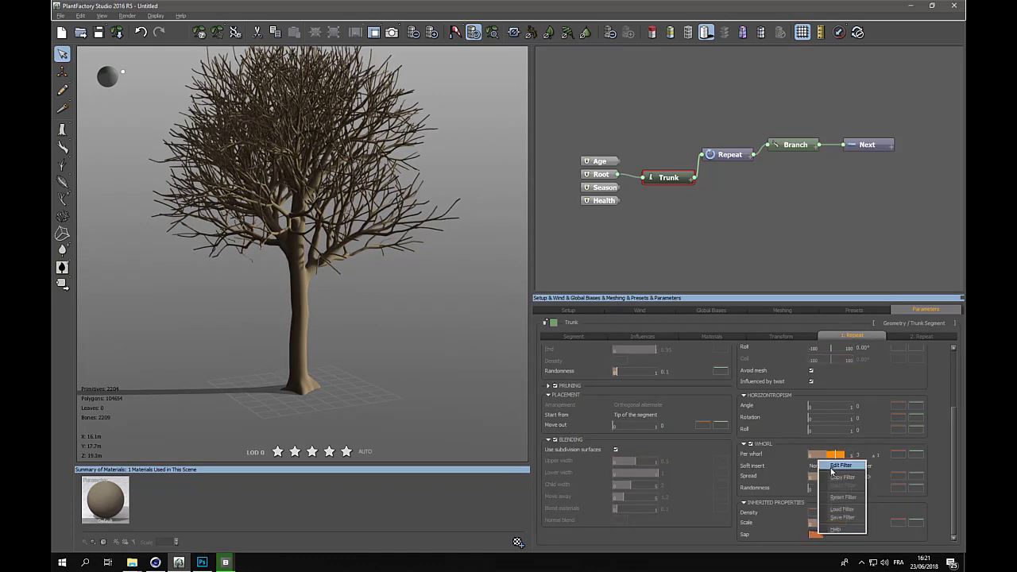
click(834, 469)
drag(948, 364, 947, 354)
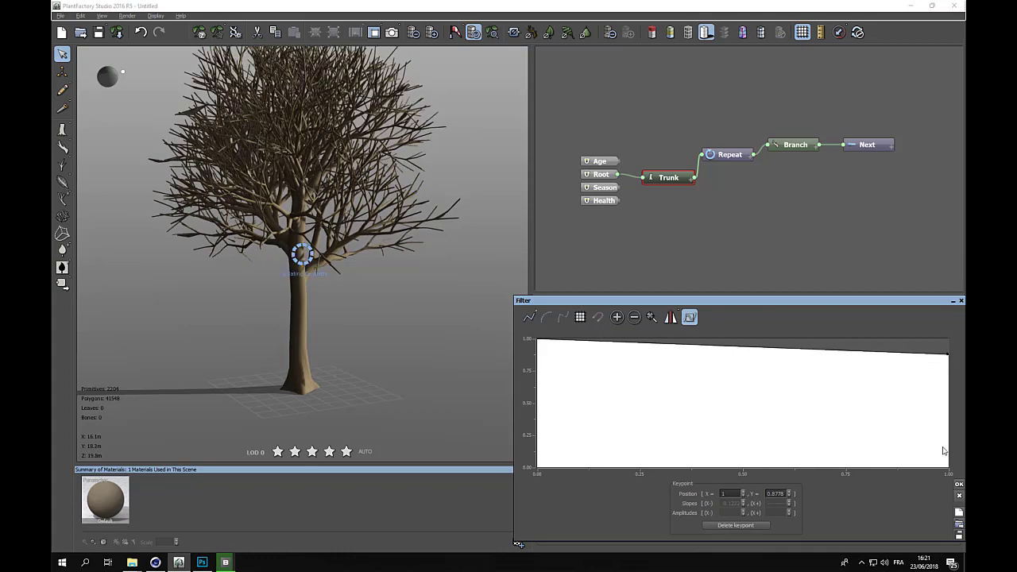
click(959, 484)
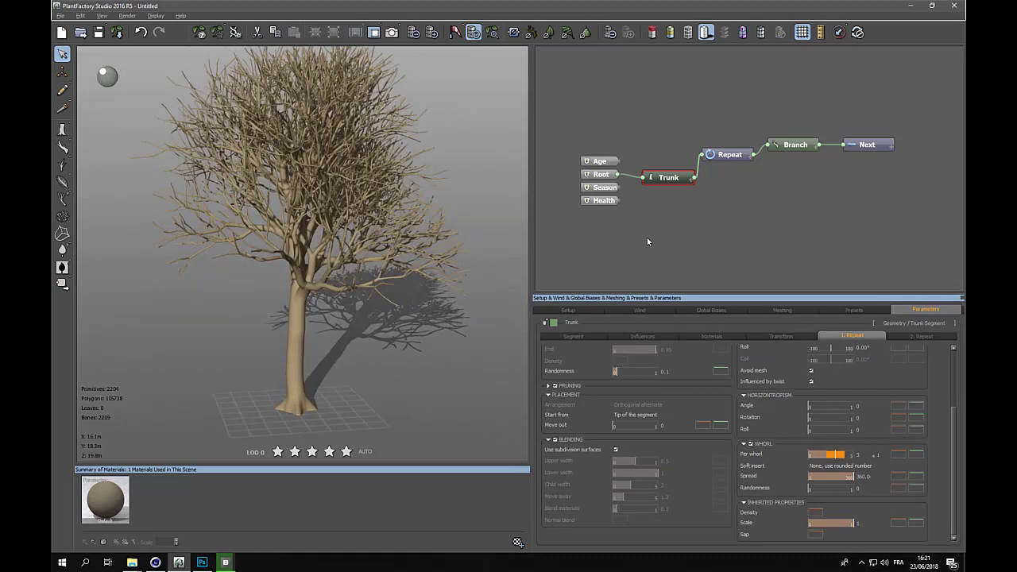
- Display the Branch node's segment parameters
click(790, 147)
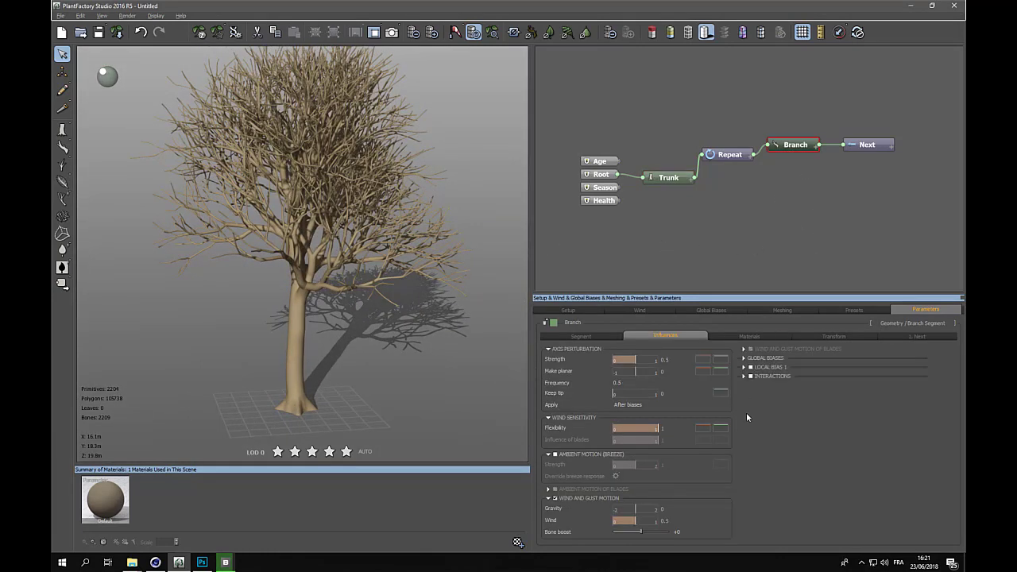
click(587, 334)
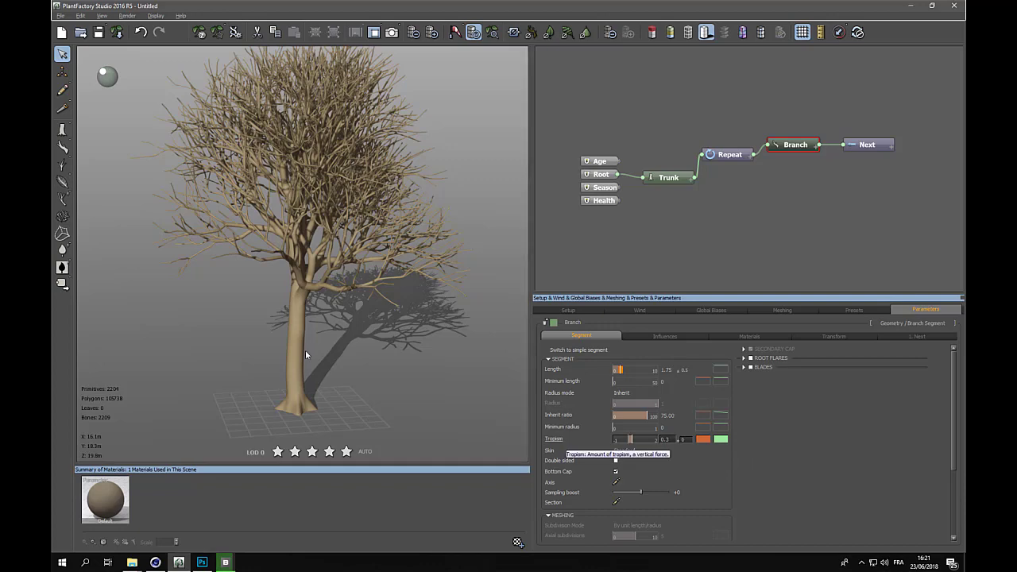
right_drag(305, 350, 351, 325)
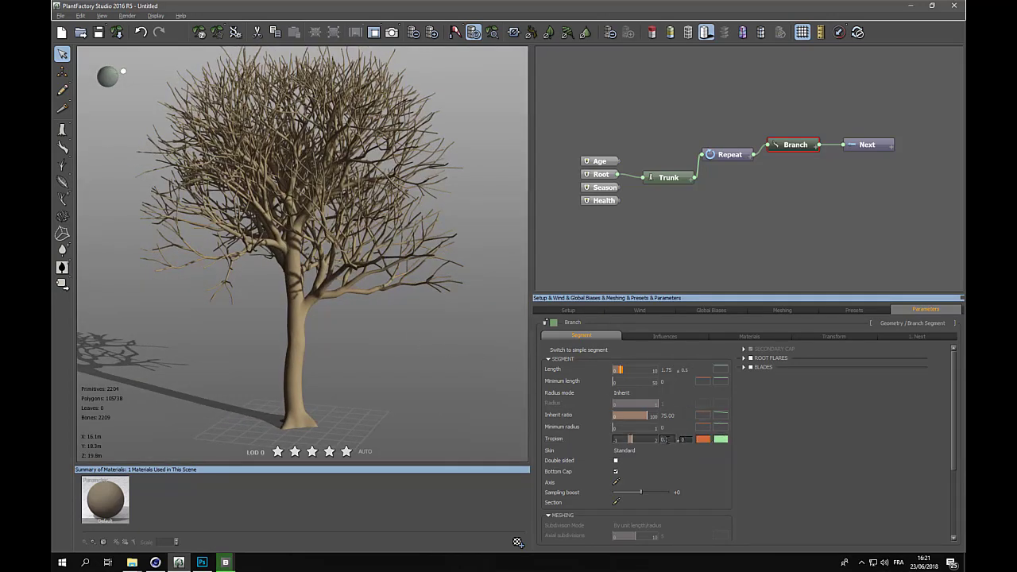
- Try Tropism values of 1 and -1 on the Branch node, then set Tropism to 0.3
click(665, 439)
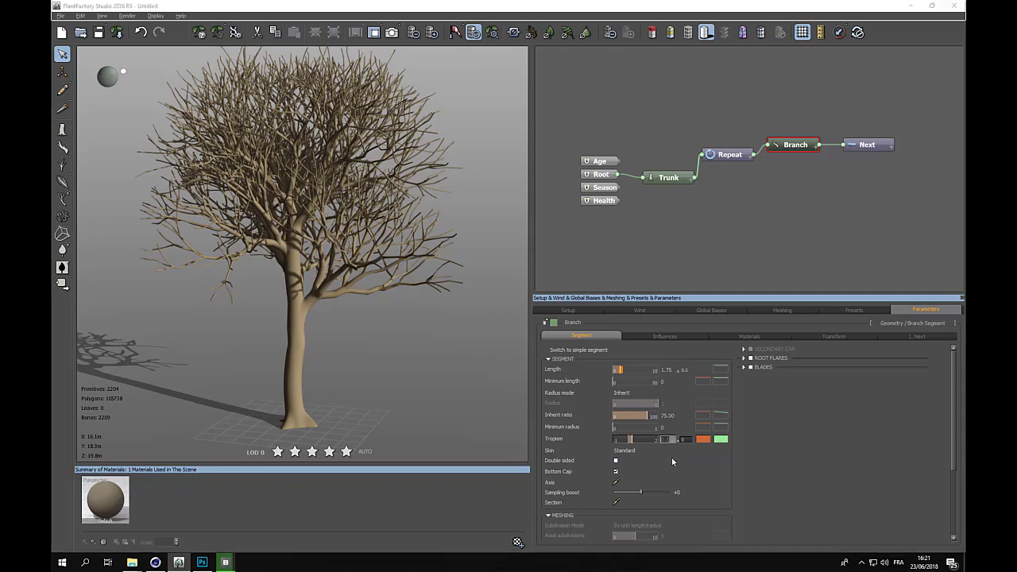
text(1)
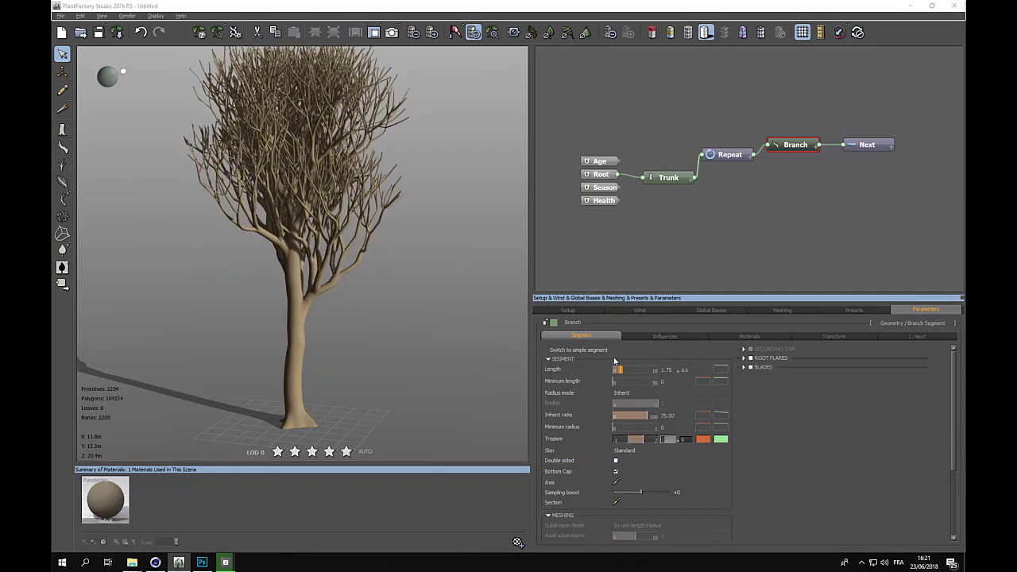
text(-1)
key(Return)
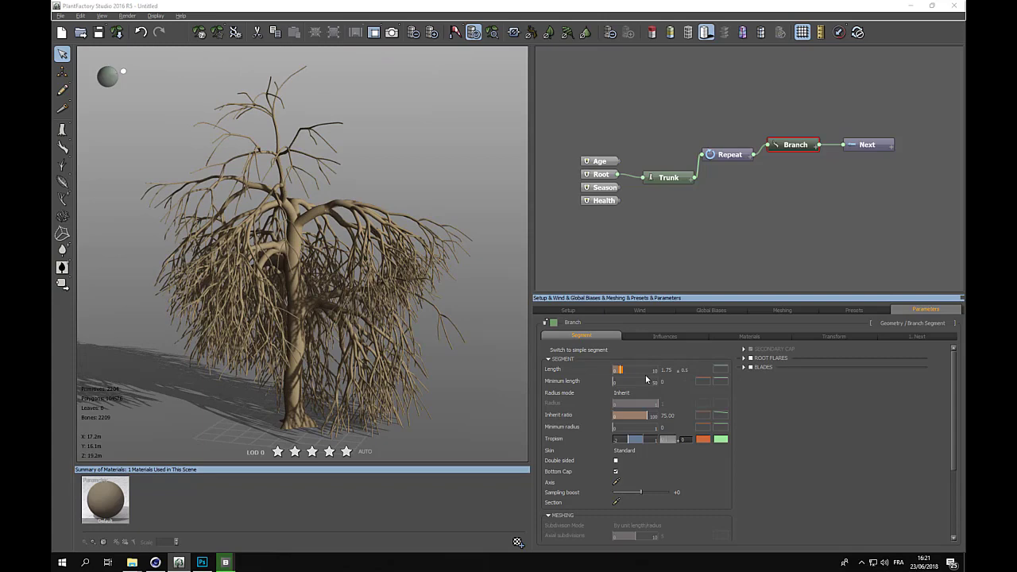
text(0.2)
key(Return)
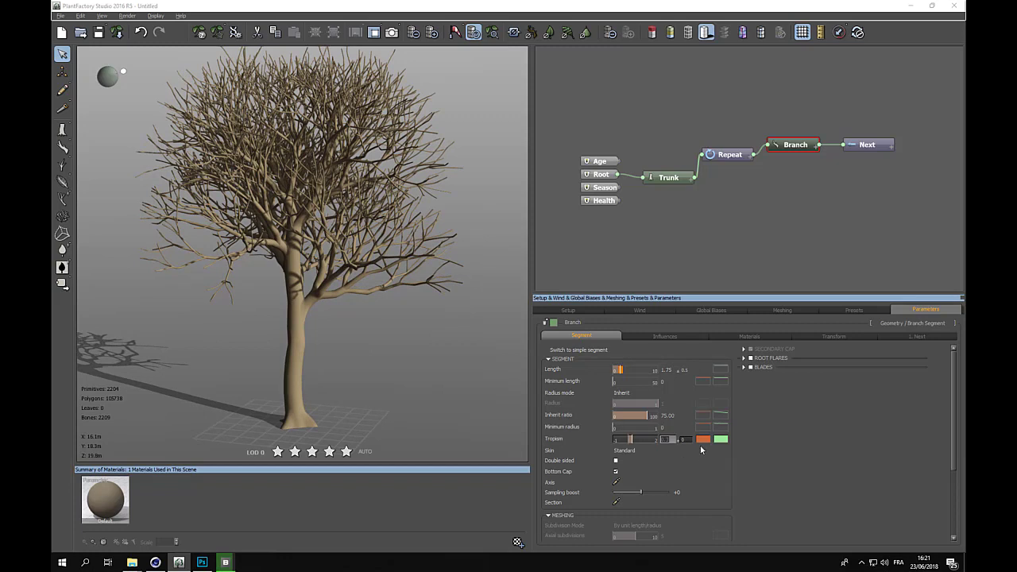
- Make the Branch's Tropism vary along its parent, lowering the start keypoint of the Function of Parent curve to about -0.47
right_click(706, 440)
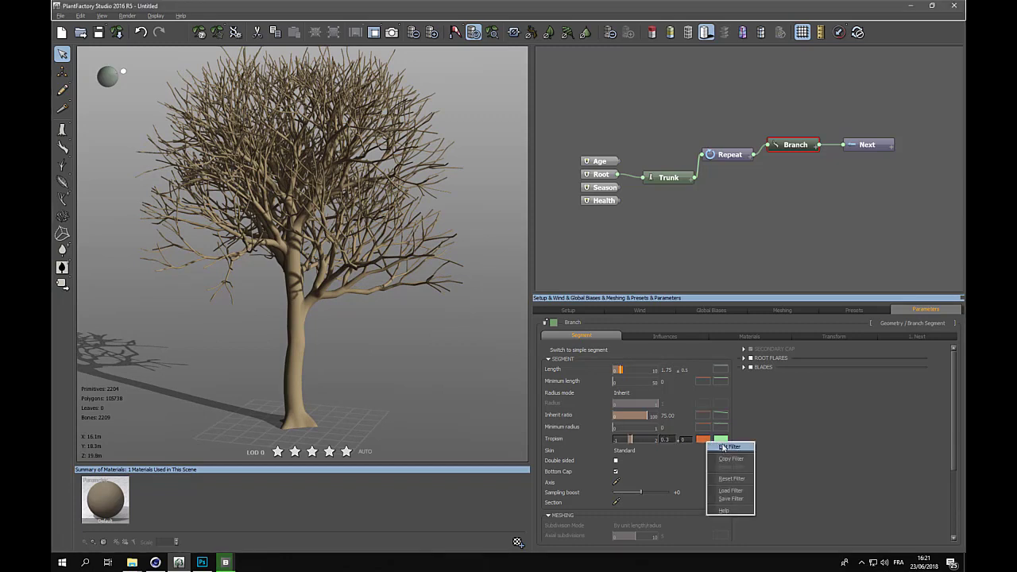
click(727, 446)
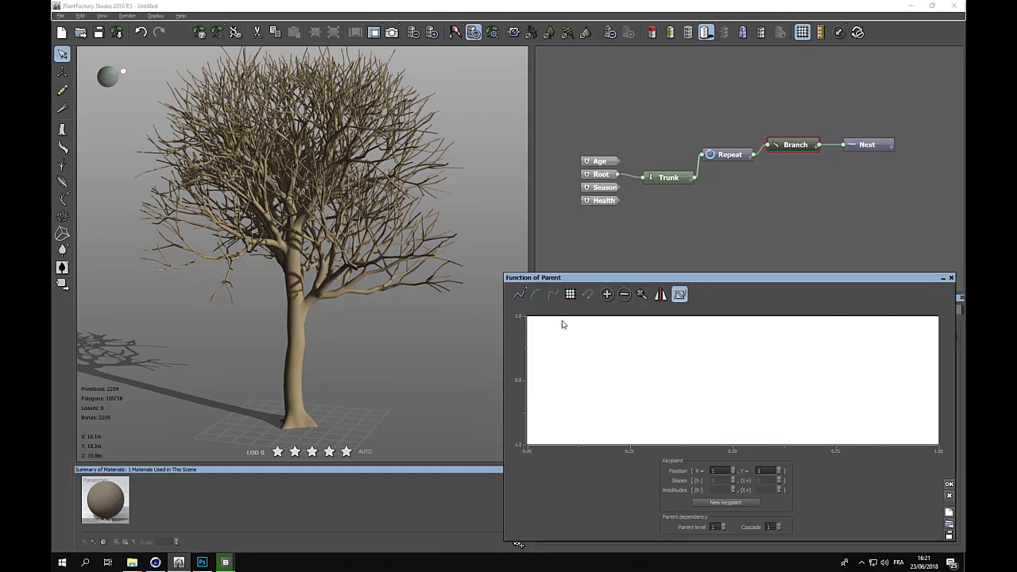
drag(525, 315, 499, 380)
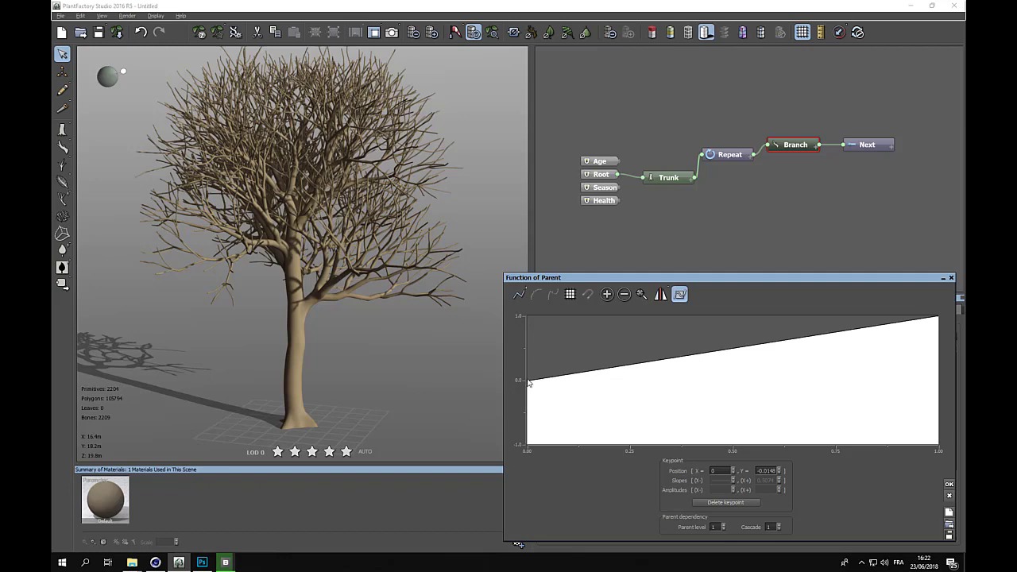
drag(528, 383, 515, 412)
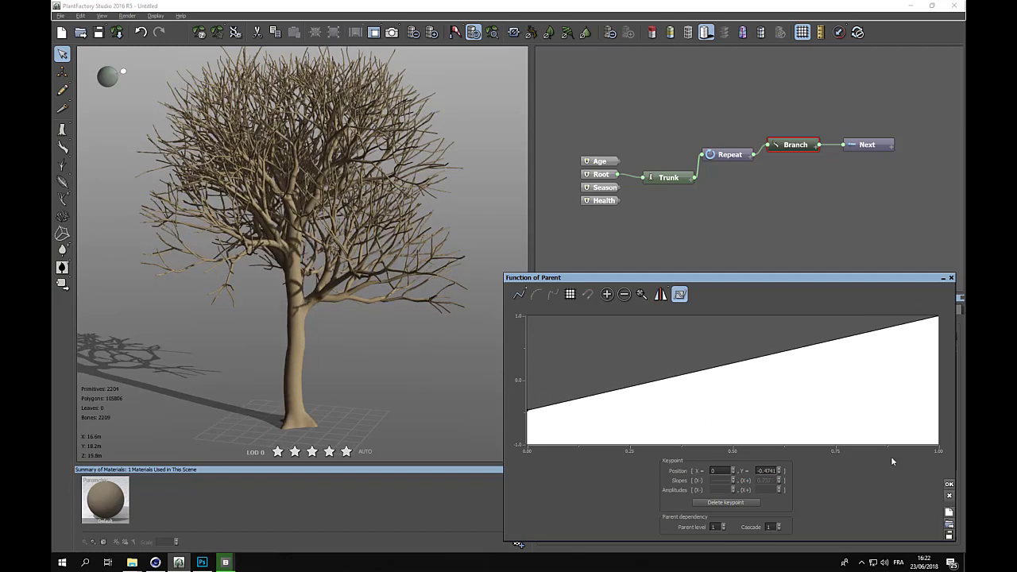
click(949, 484)
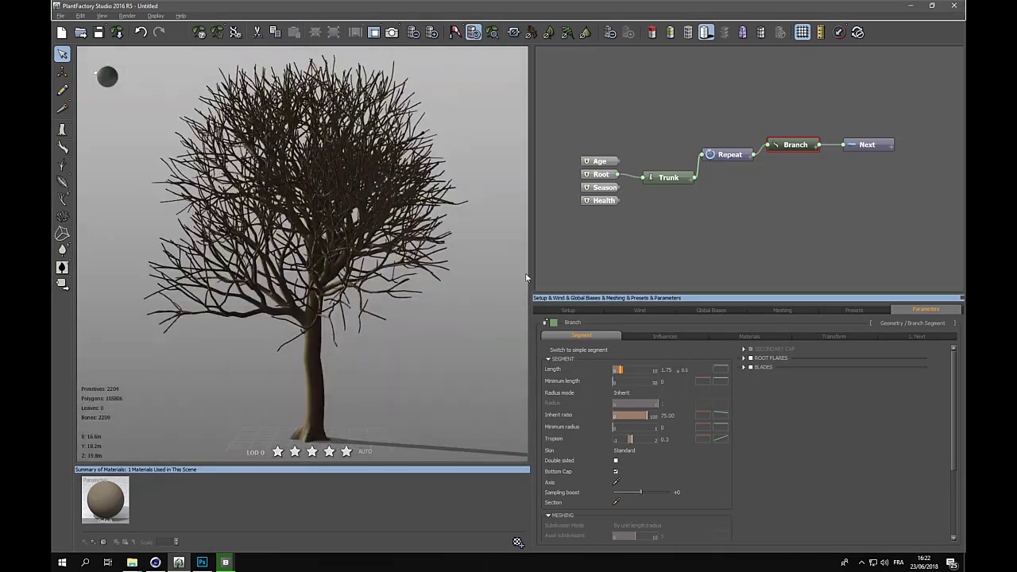
- Lower the end keypoint of the Function of Parent curve for the Branch's Inherit ratio to about 0.79
right_drag(398, 278, 189, 284)
mouse_move(346, 275)
right_down()
mouse_move(208, 274)
mouse_move(334, 269)
right_up()
middle_drag(285, 224, 314, 238)
right_drag(282, 252, 299, 267)
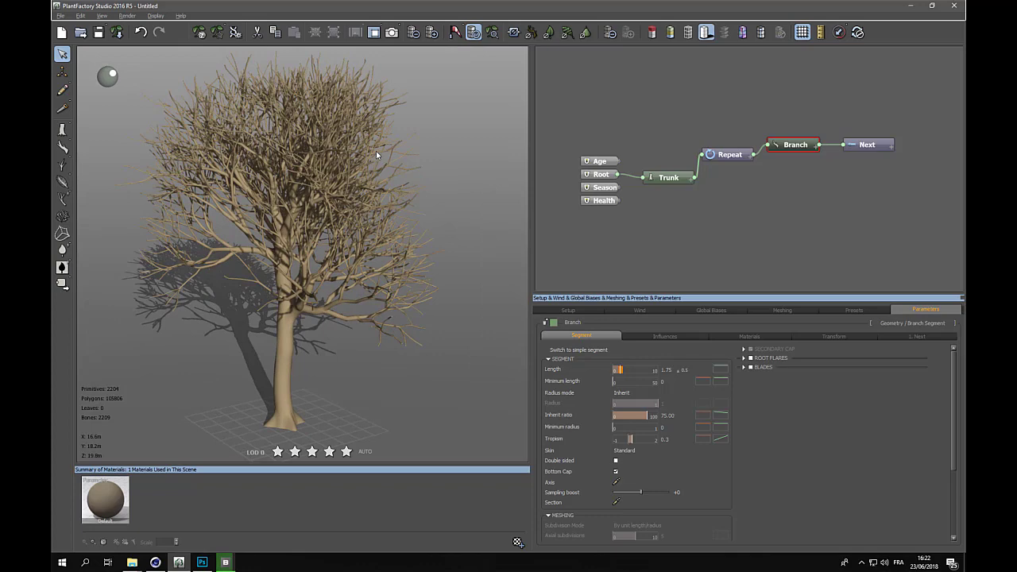
scroll(412, 155, up, 10)
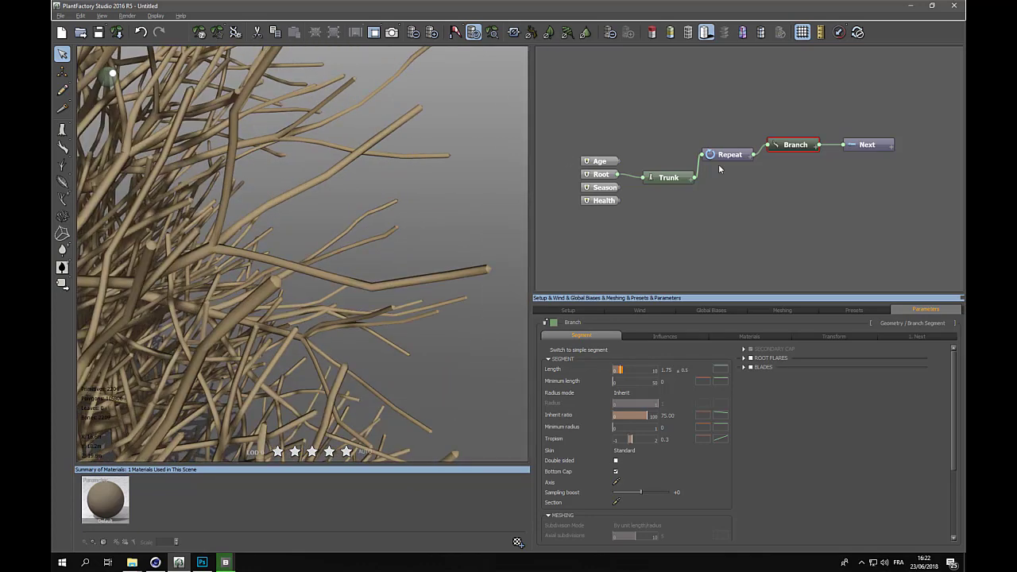
right_click(718, 413)
click(729, 417)
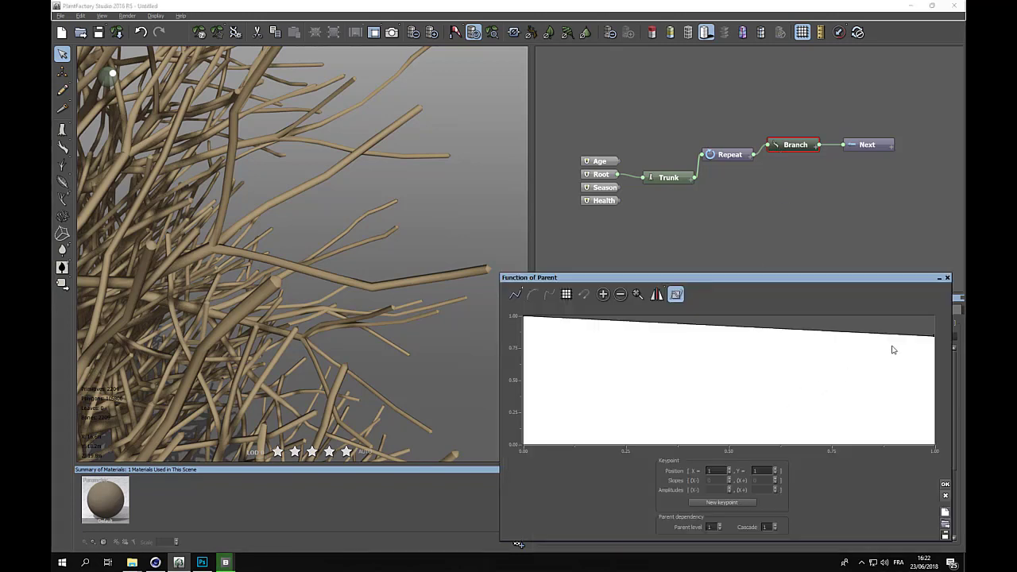
drag(934, 337, 937, 355)
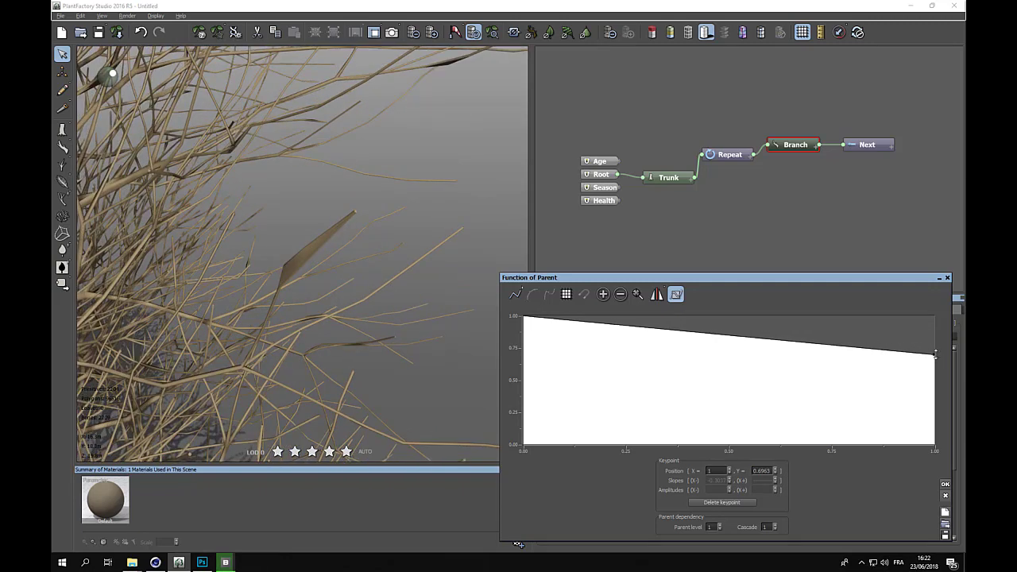
drag(935, 355, 937, 344)
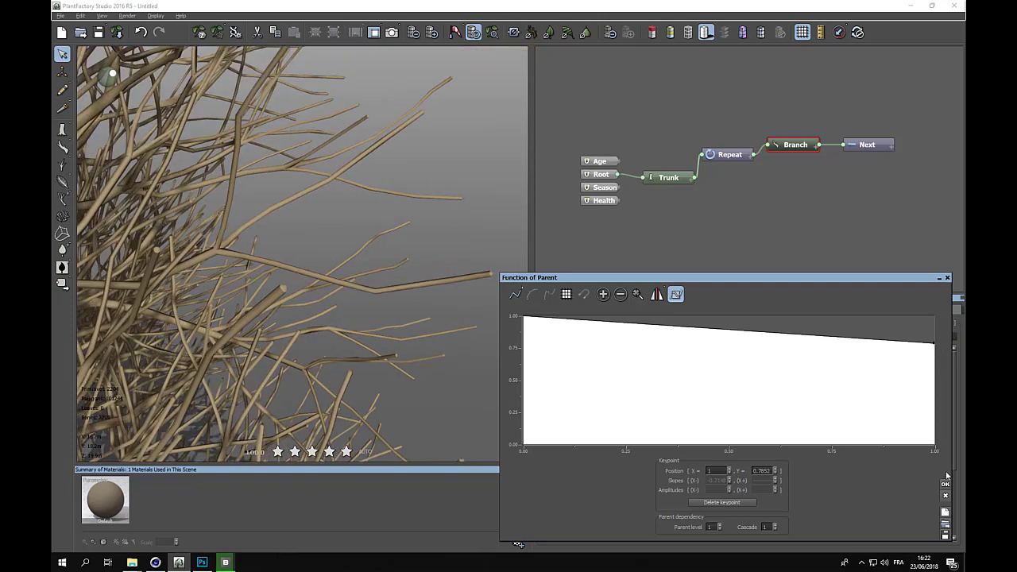
click(945, 484)
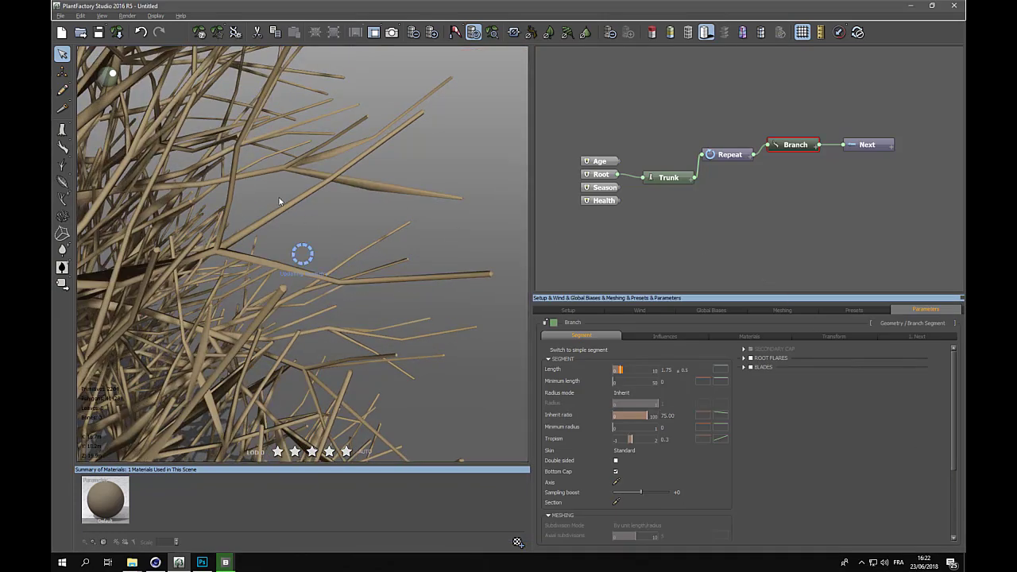
scroll(383, 186, down, 5)
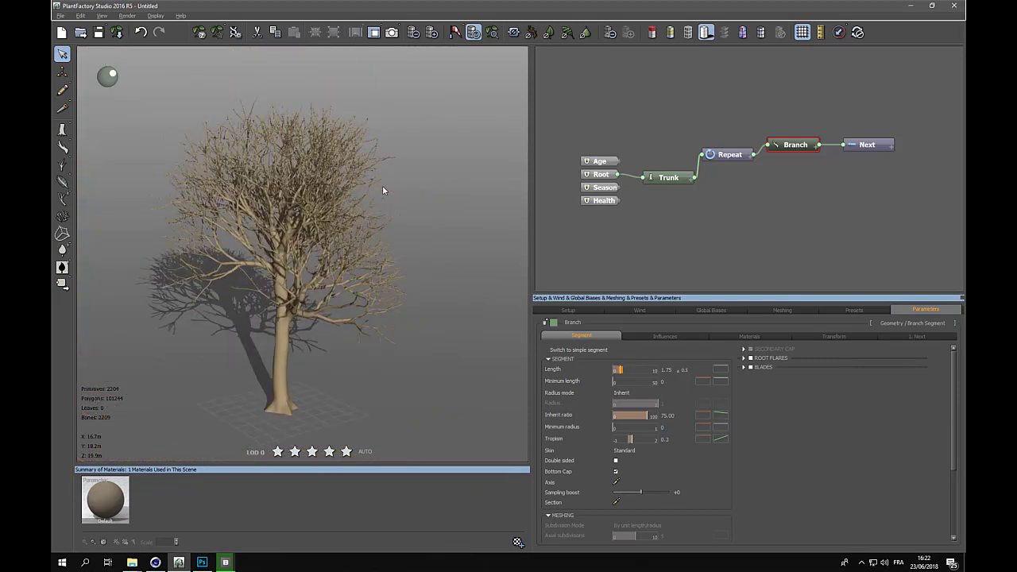
- Add a Loop End node and connect it as a child of the Branch node
right_click(805, 190)
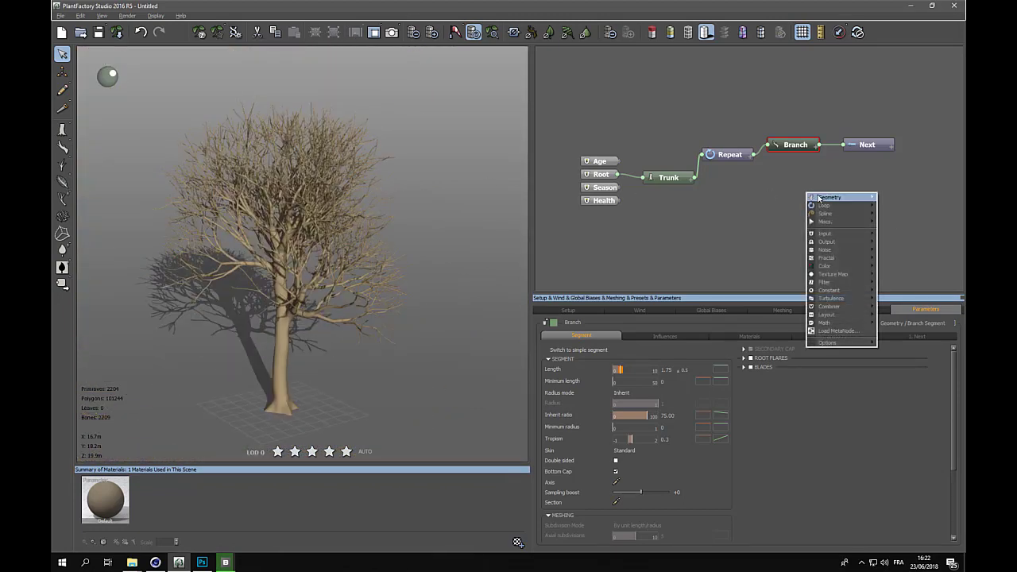
mouse_move(823, 208)
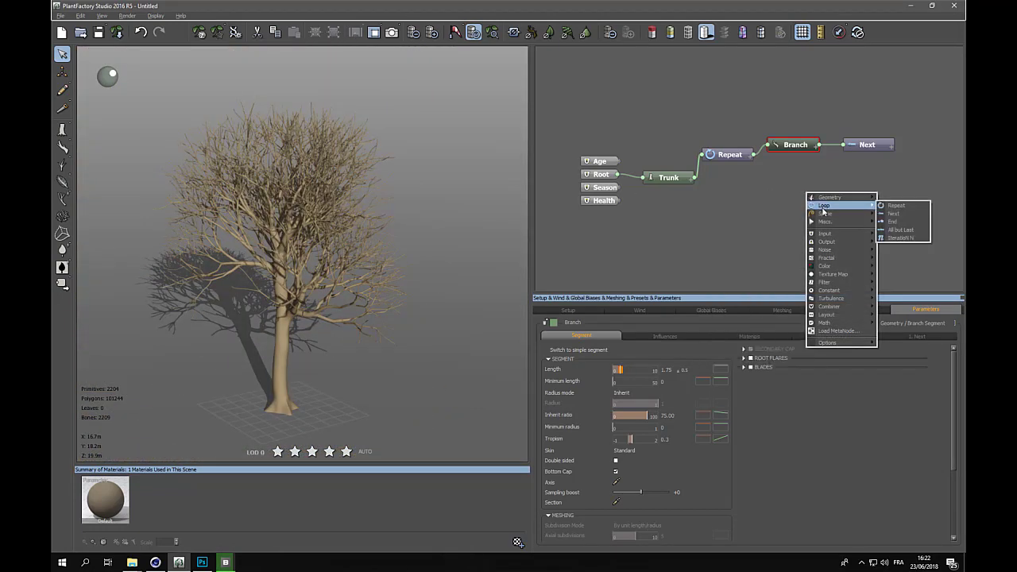
click(893, 222)
mouse_move(814, 192)
mouse_down()
mouse_move(874, 184)
mouse_move(812, 159)
mouse_move(810, 143)
mouse_move(831, 192)
mouse_up()
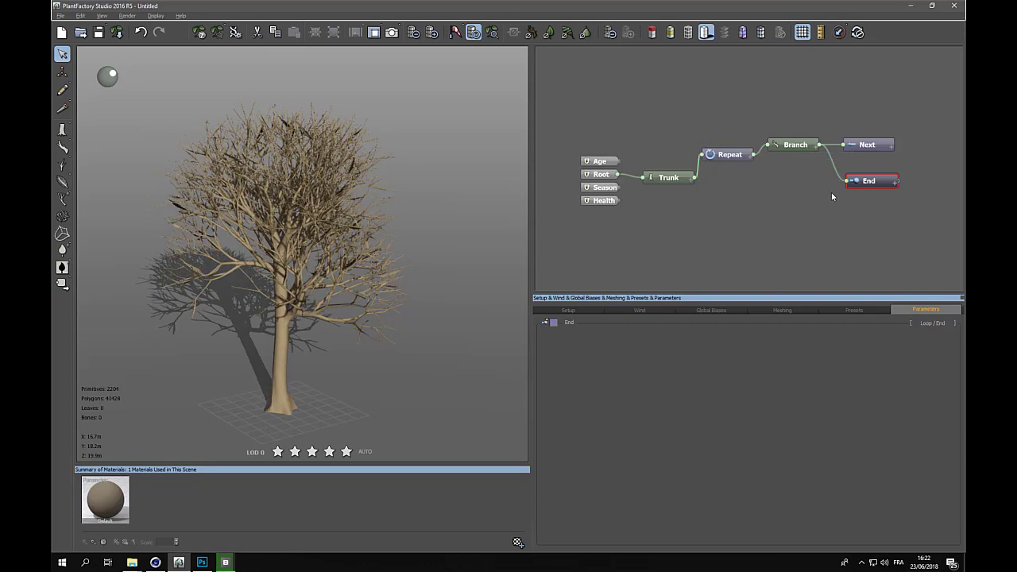
- Add a Leaf geometry node, place it beyond the End node and connect it to End's output
right_click(878, 221)
mouse_move(879, 230)
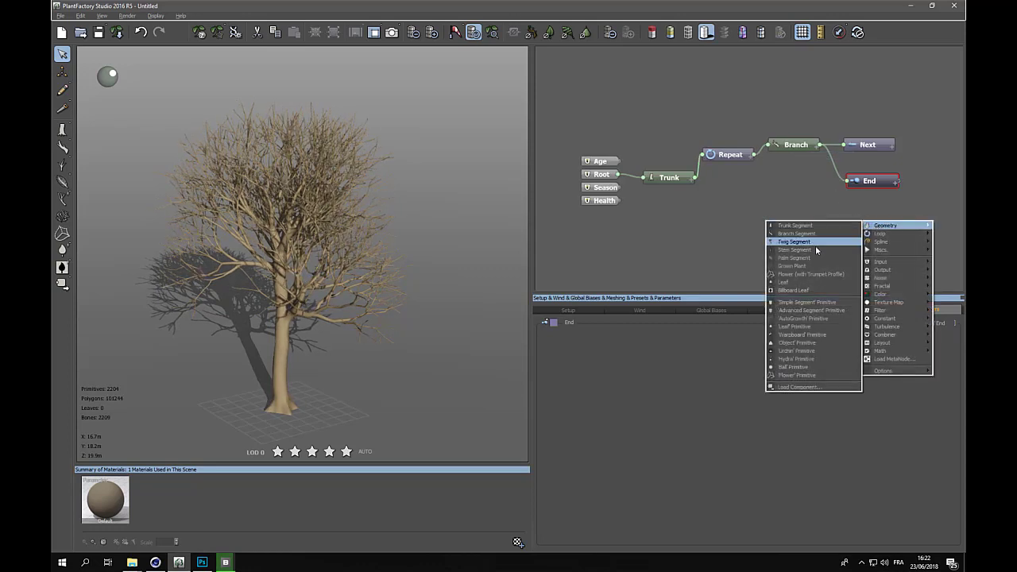
click(787, 282)
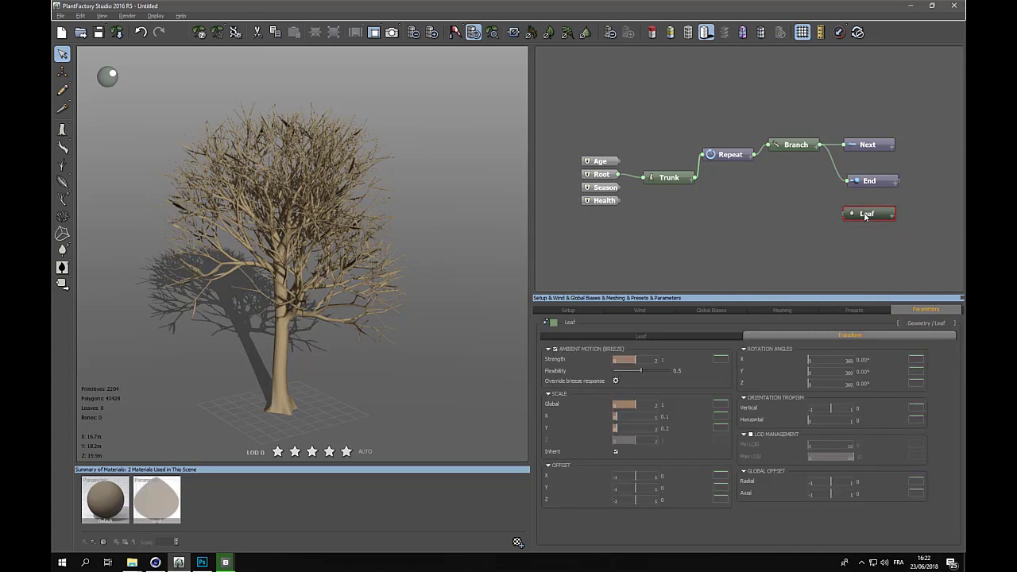
drag(847, 218, 921, 157)
drag(918, 154, 899, 180)
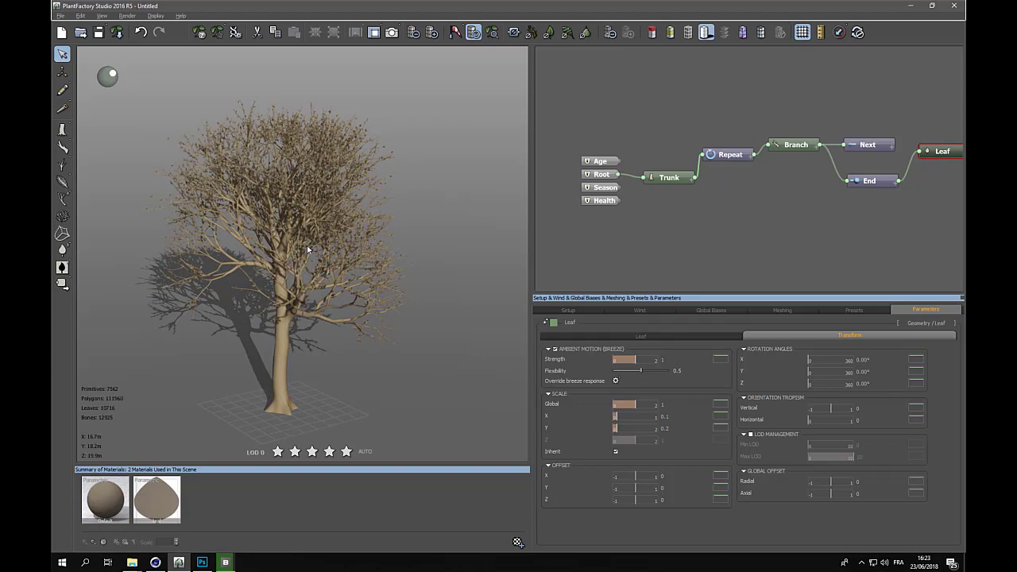
- Set the Leaf node's Global scale to 1.5
scroll(372, 149, up, 5)
scroll(370, 144, up, 2)
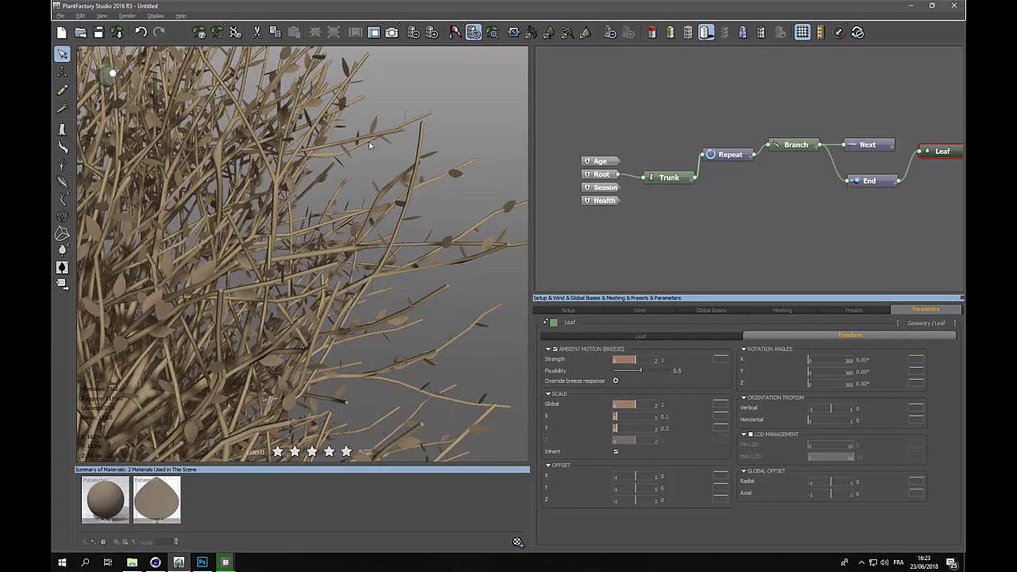
right_drag(431, 164, 408, 175)
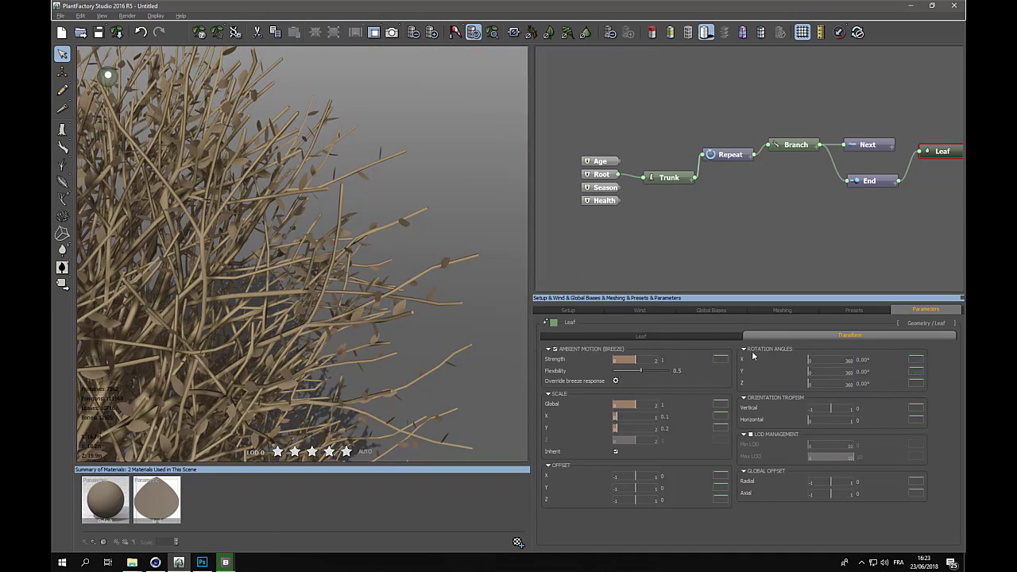
click(666, 405)
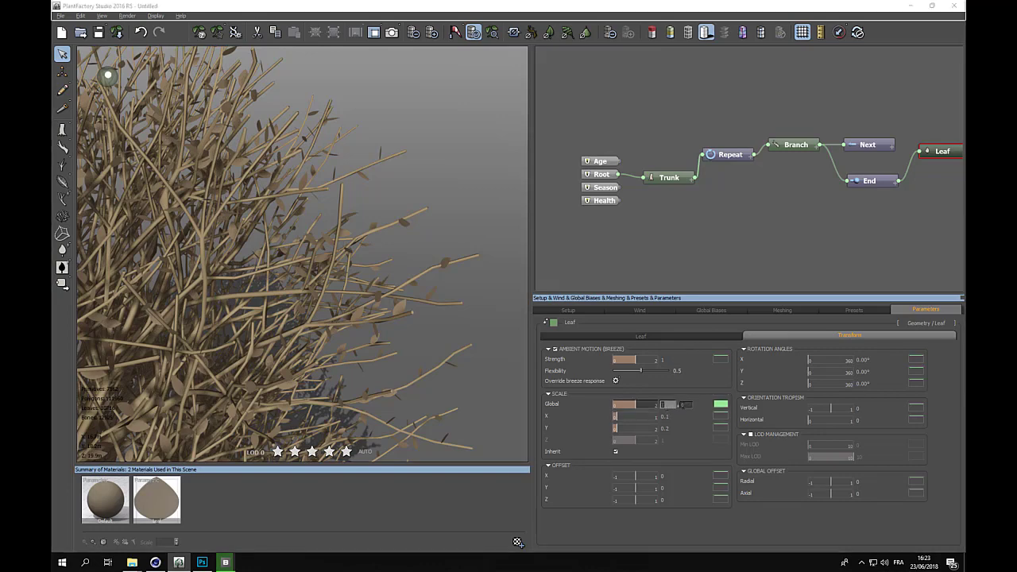
text(1.5)
key(Return)
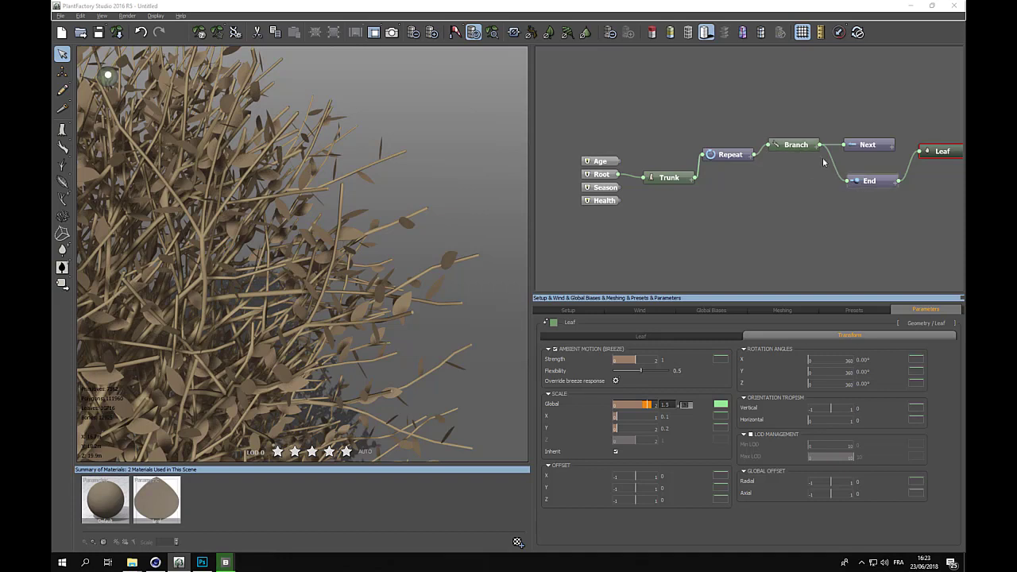
- Enable Whorl on the Branch's End child and set Per whorl to 3 with a variation of 1
click(797, 147)
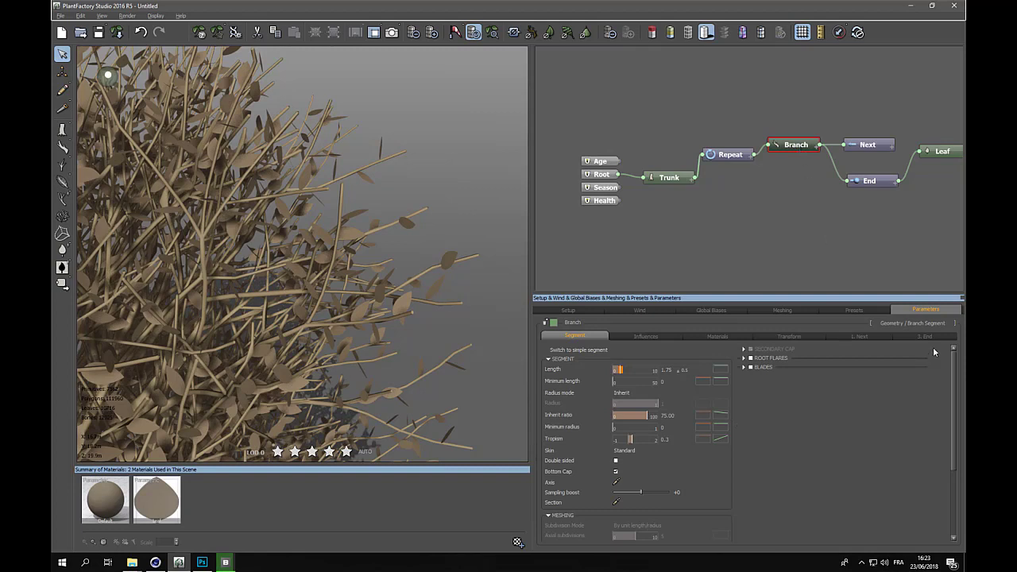
click(925, 336)
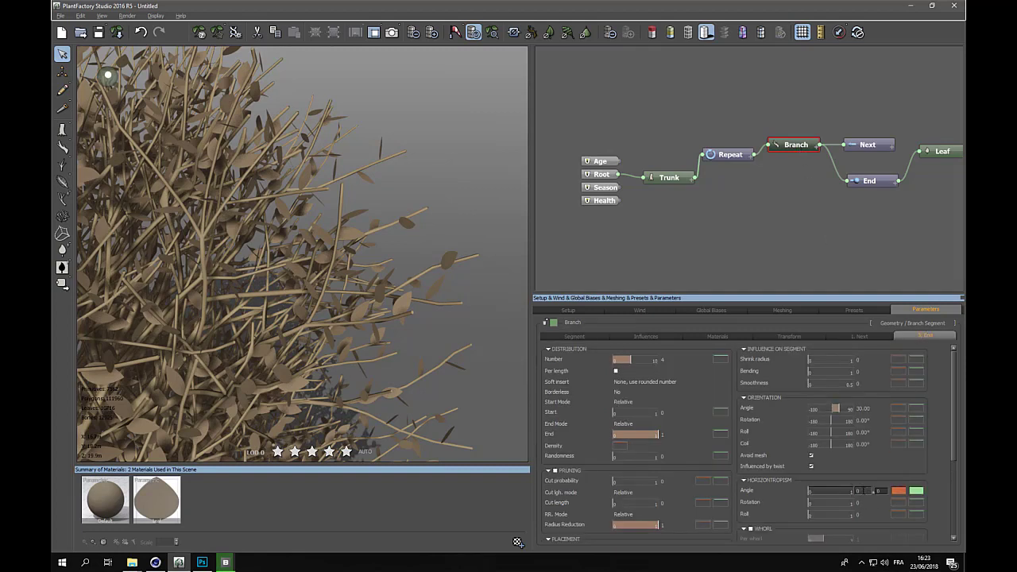
click(751, 529)
scroll(770, 495, down, 2)
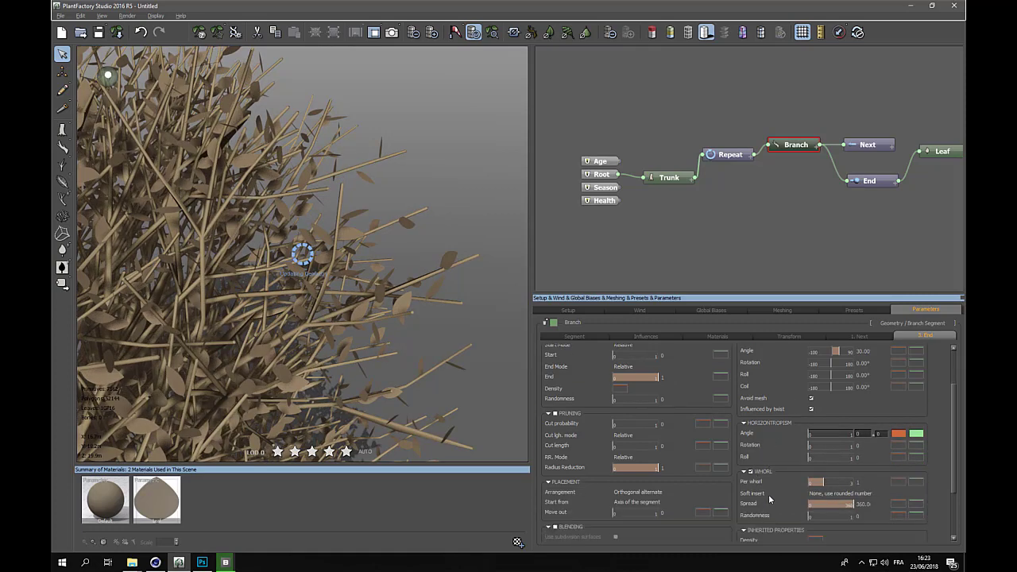
click(864, 472)
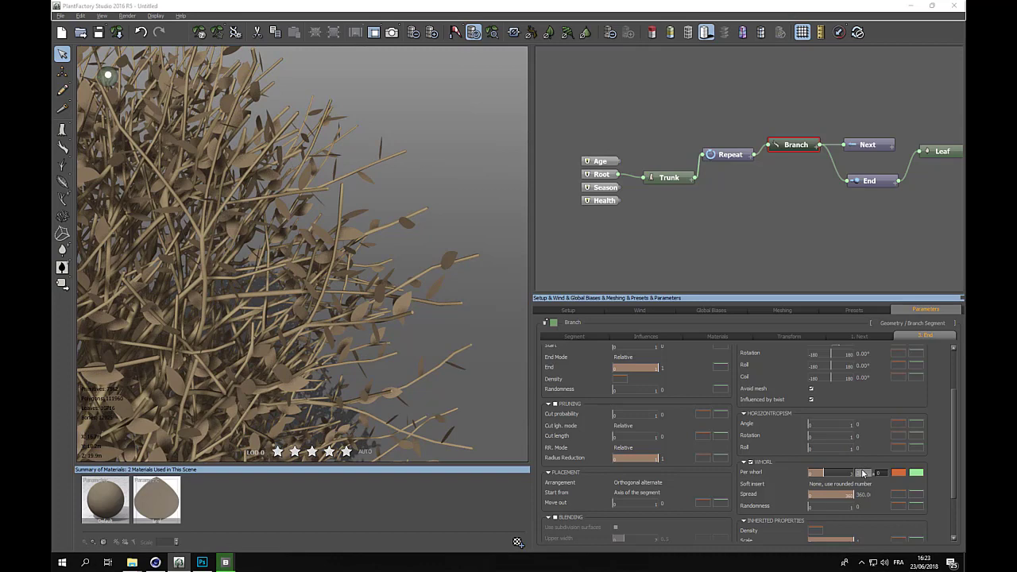
click(882, 474)
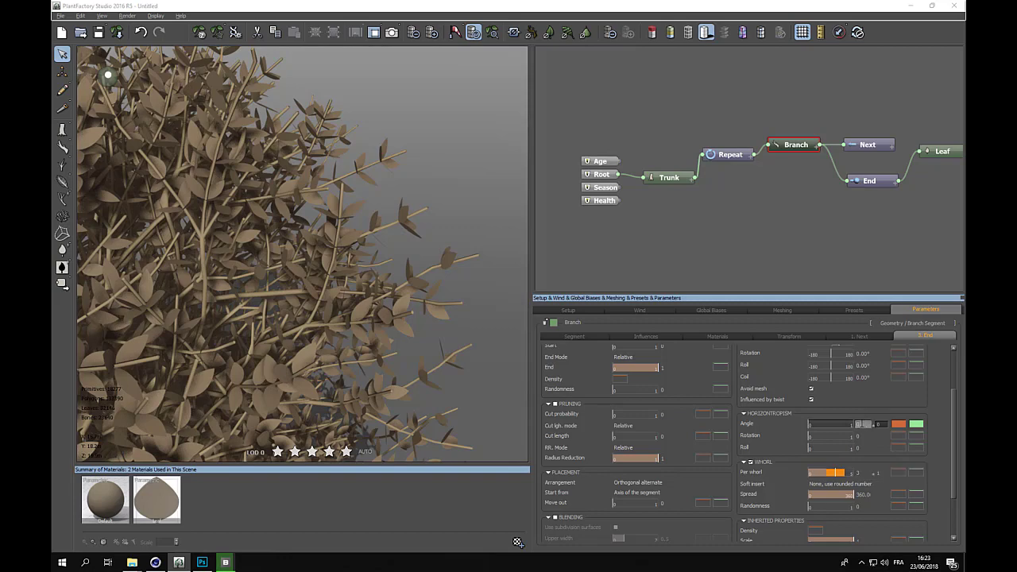
- Set the End child's Horizontropism to Angle 0.5 with a variation of 0.1, Rotation 0.5 and Roll 0.5
text(0.5)
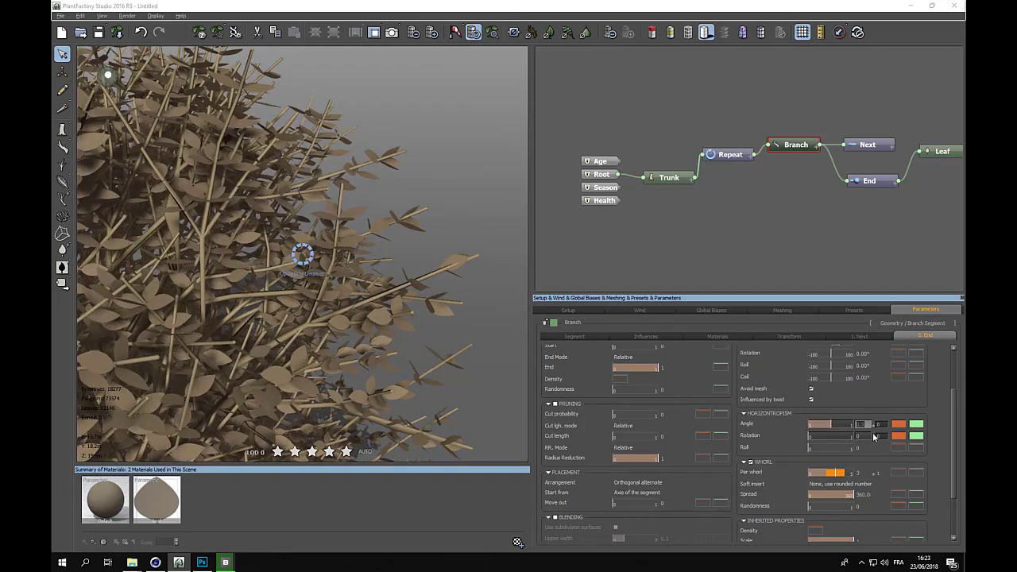
text(0.1)
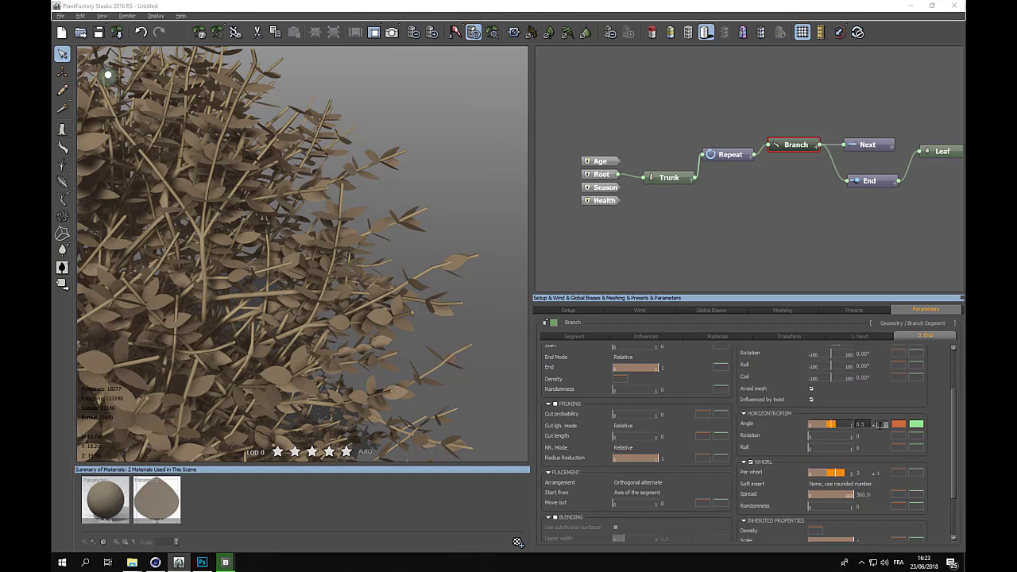
click(860, 436)
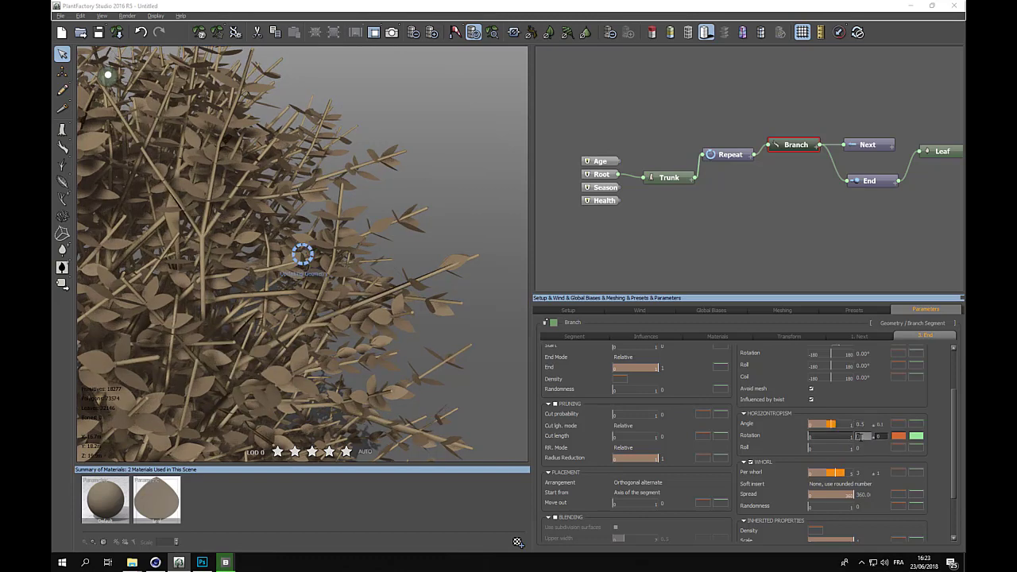
text(0.5)
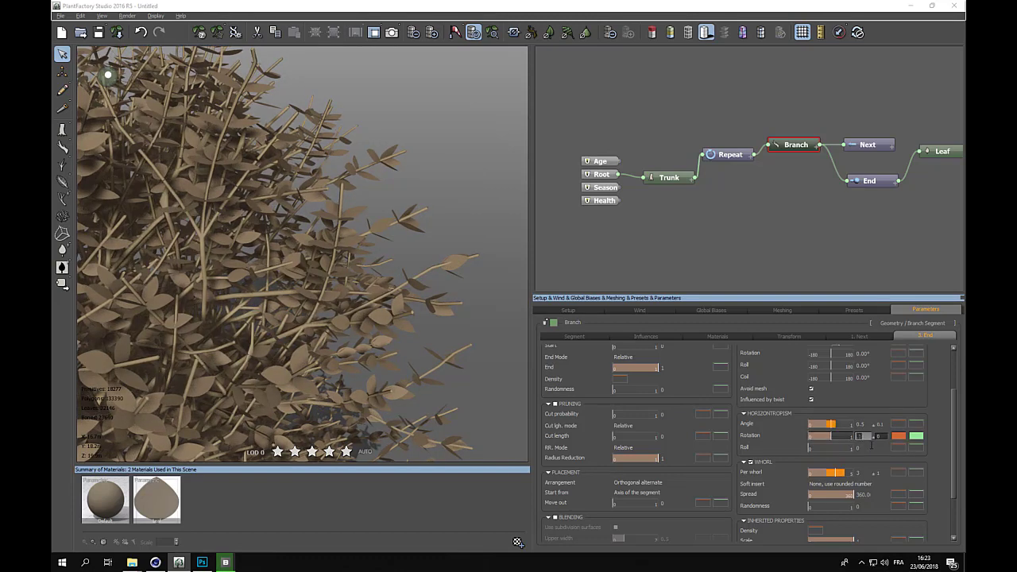
click(867, 447)
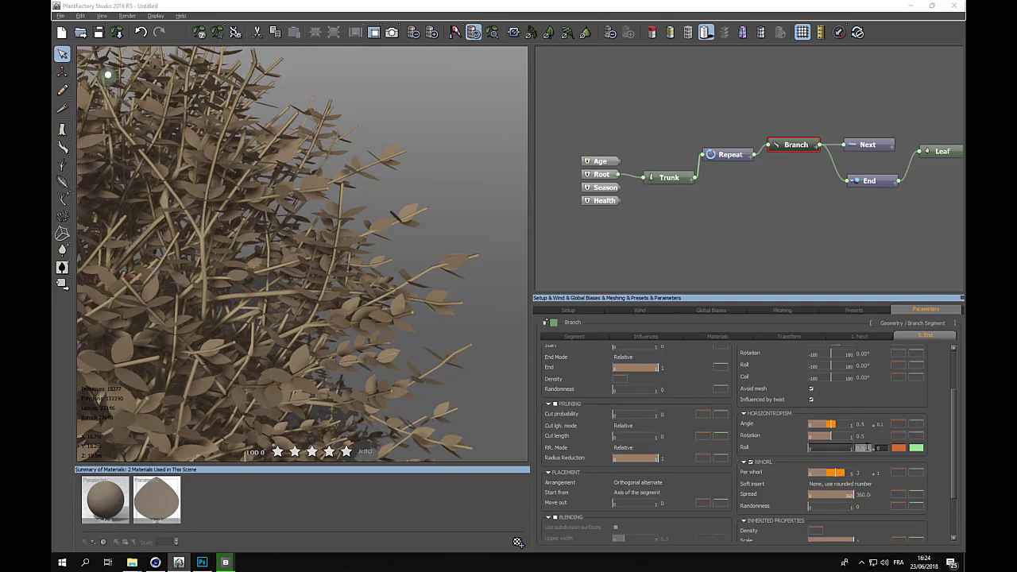
text(0.5)
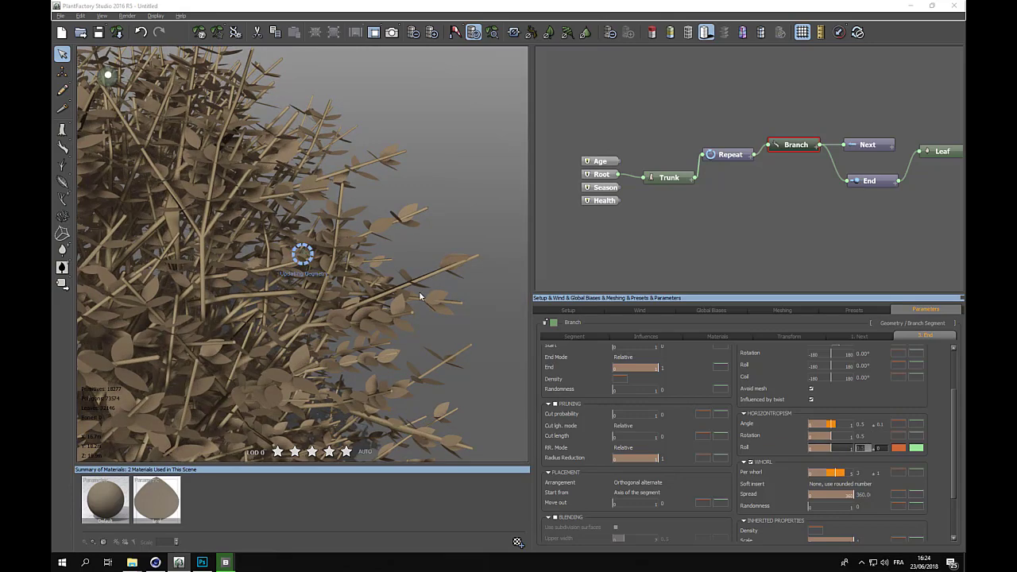
right_drag(357, 266, 398, 269)
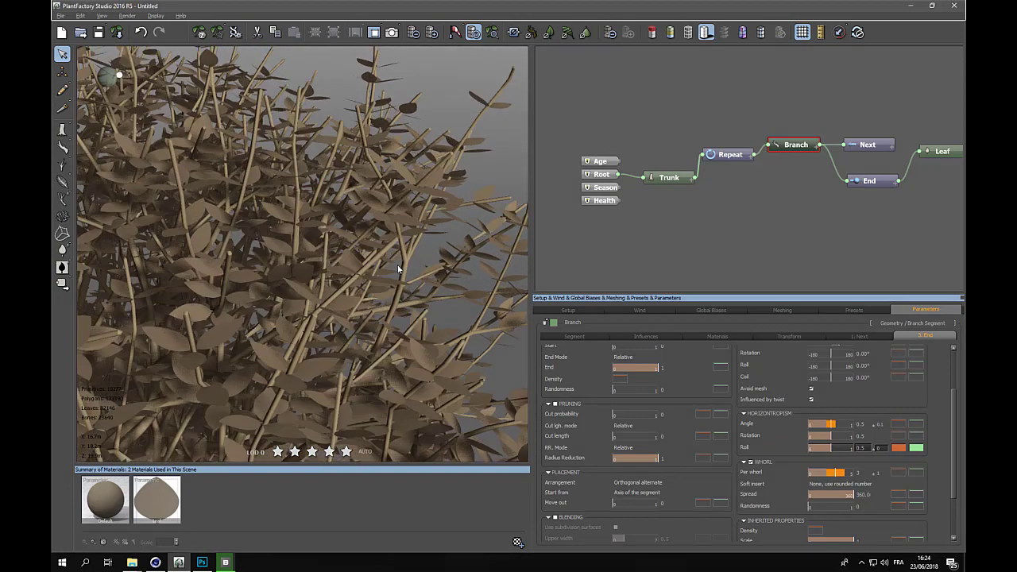
scroll(398, 270, down, 4)
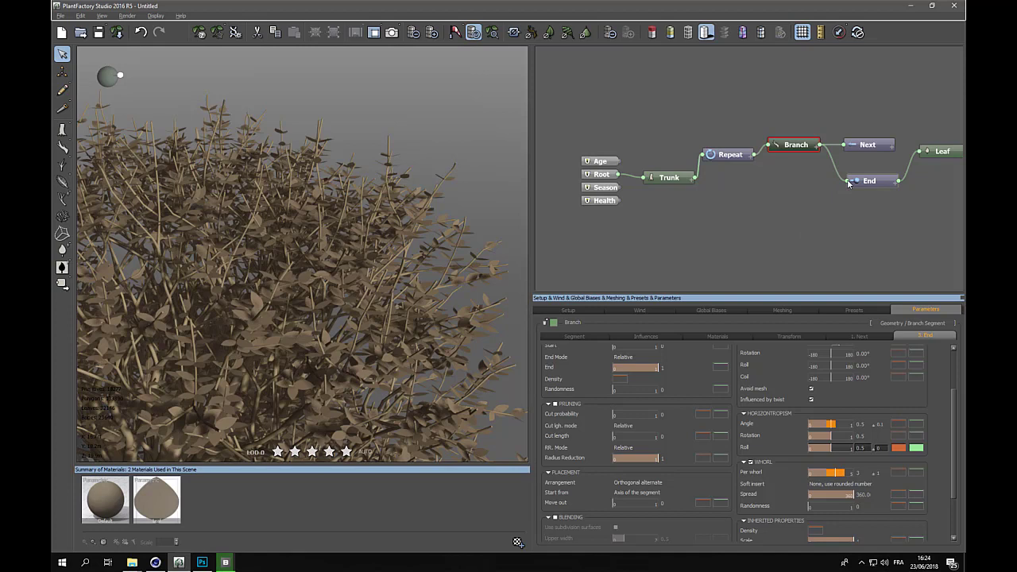
- Connect the End node to the Branch a second time as a new child
drag(848, 183, 811, 145)
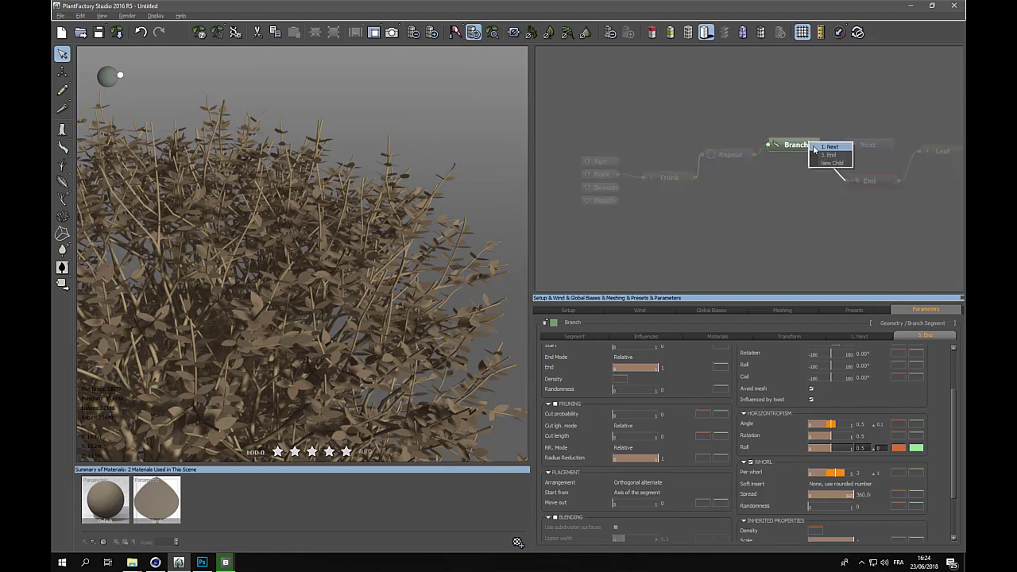
click(821, 164)
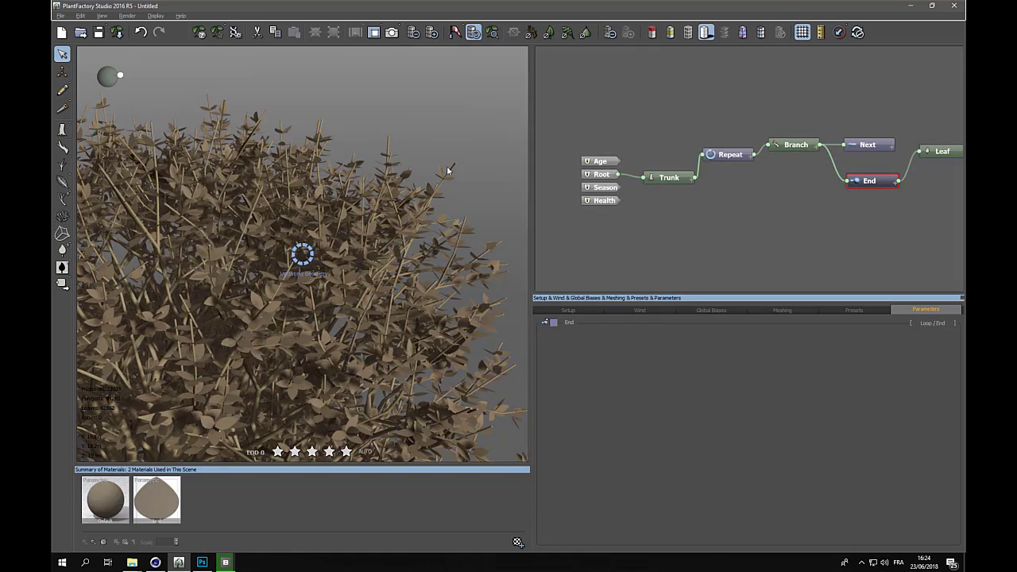
- Start the Branch's second End child from the tip of the segment and enable Whorl with Per whorl 3 and a variation of 1
click(796, 145)
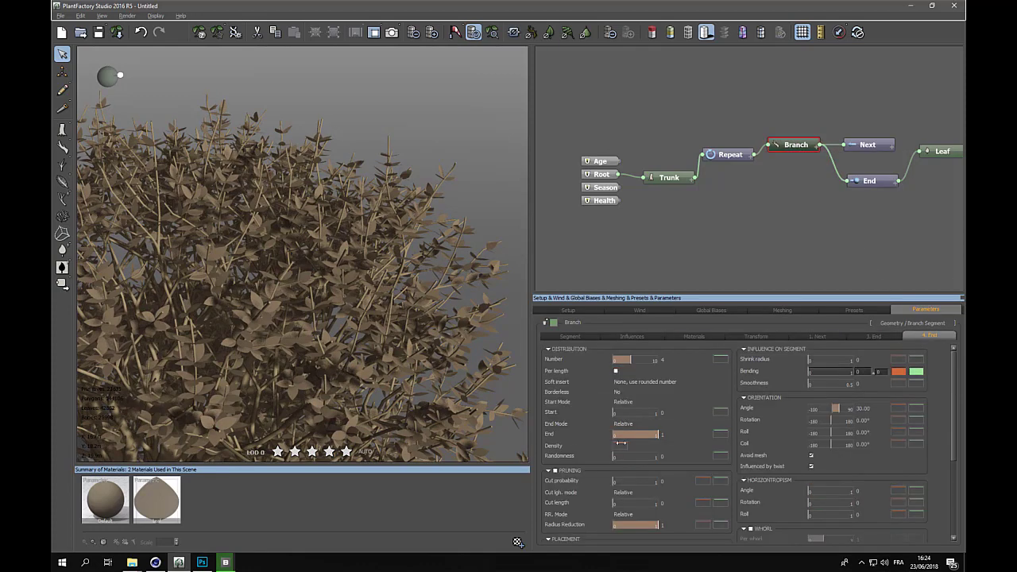
scroll(691, 395, down, 3)
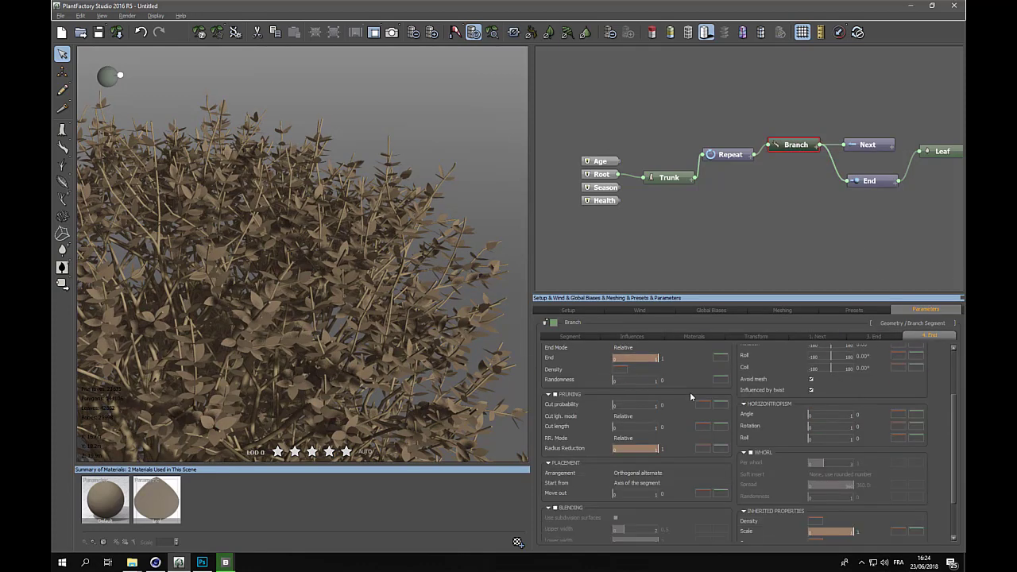
click(636, 483)
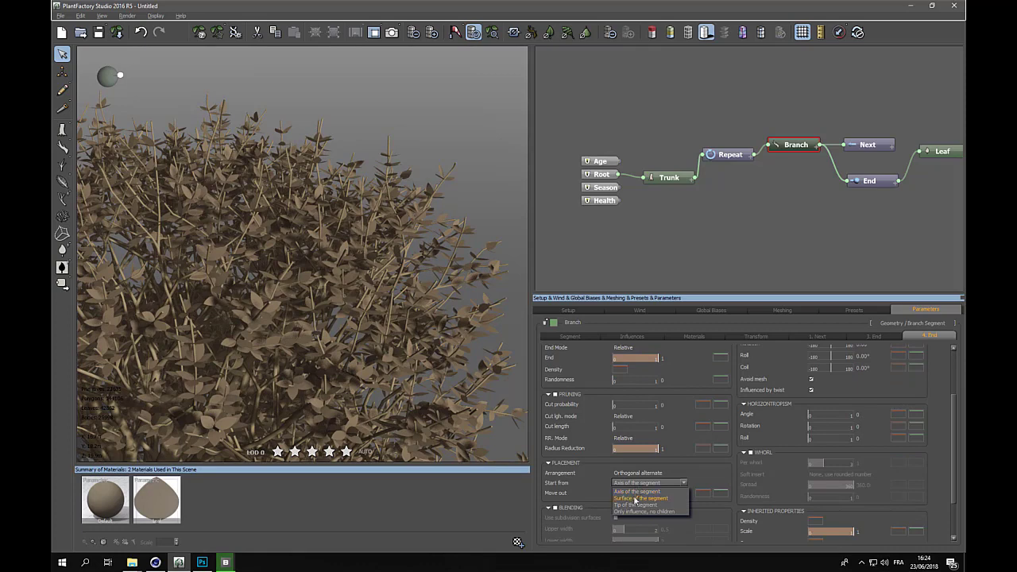
click(635, 505)
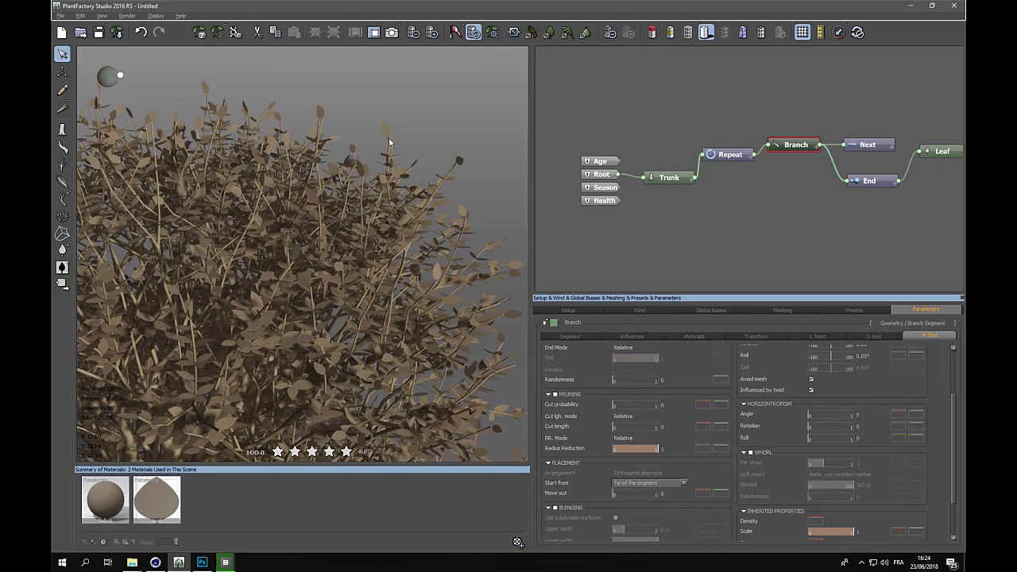
click(749, 453)
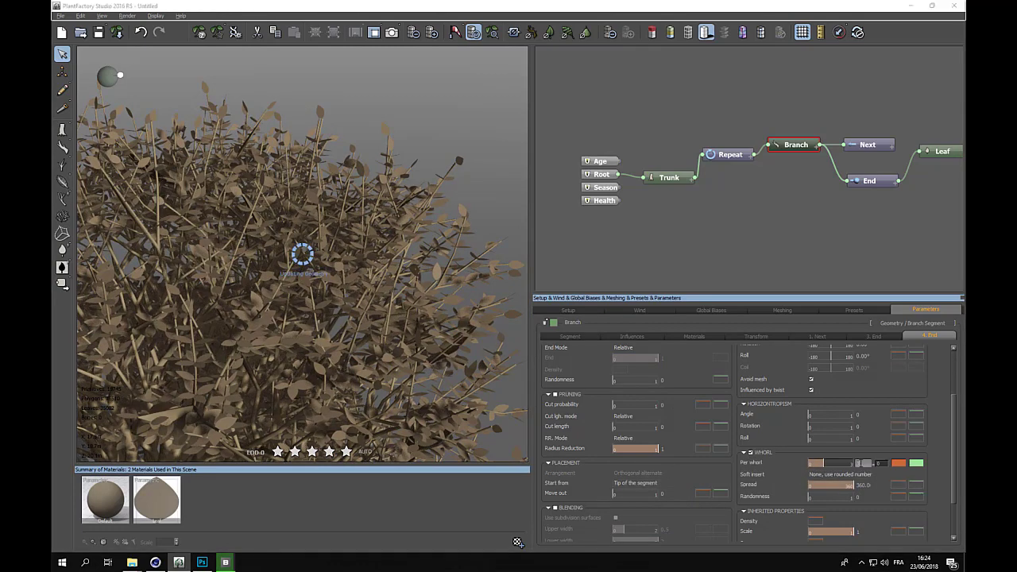
click(879, 463)
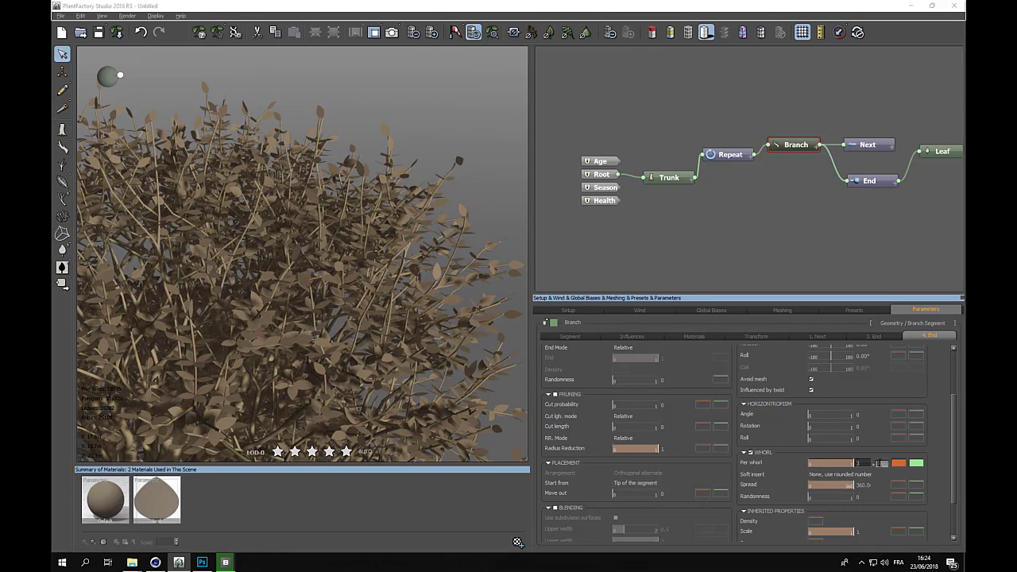
- Set the second End child's Horizontropism to Angle 0.5, Rotation 0.5 and Roll 0.5
click(861, 415)
text(0.5)
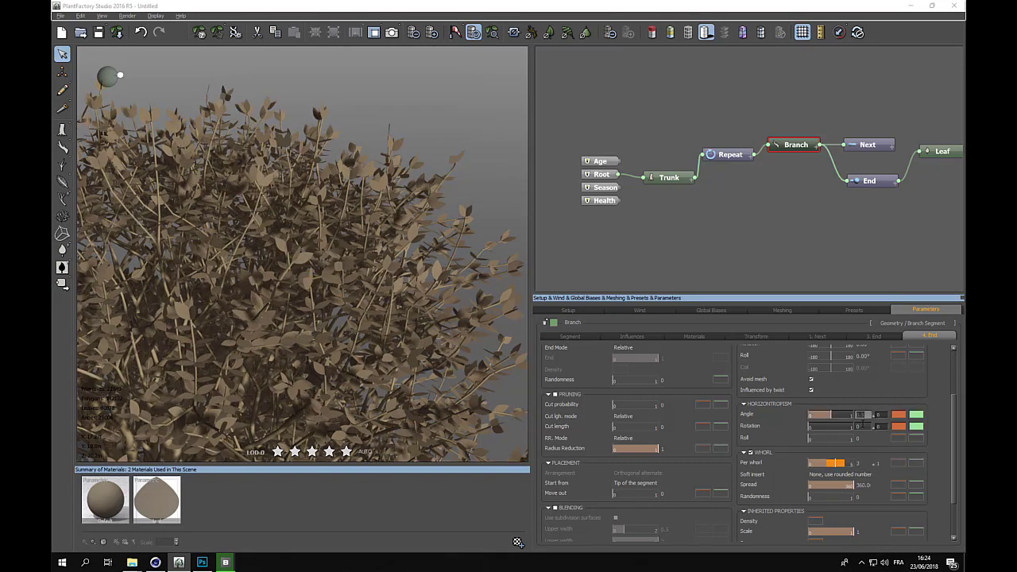
key(Tab)
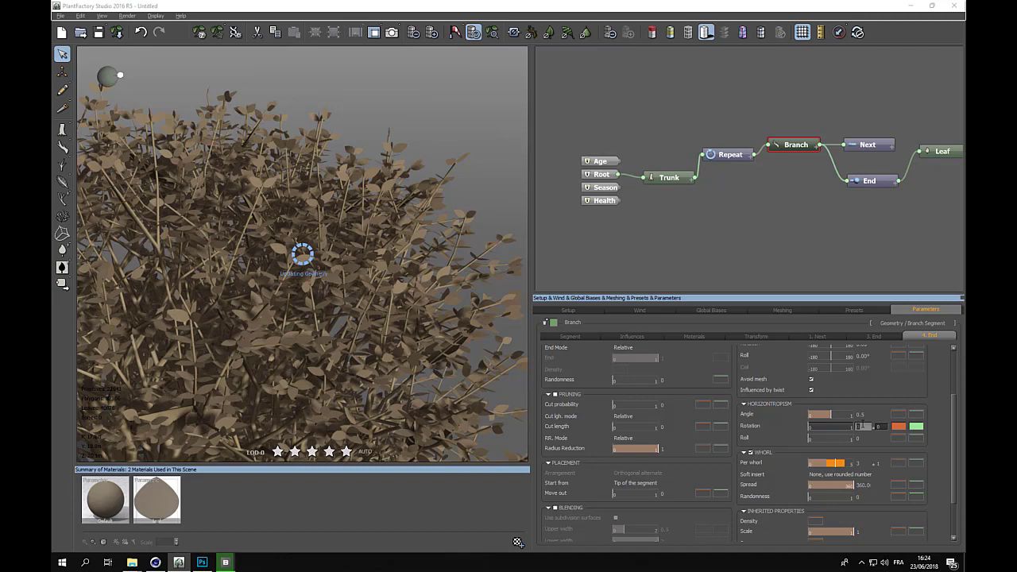
text(0.5)
key(Tab)
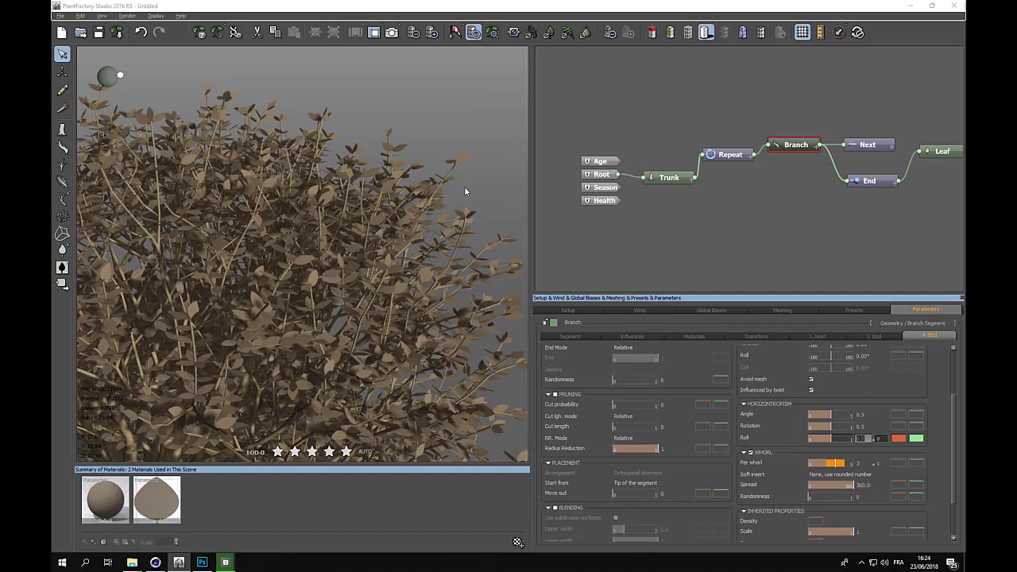
- Load the third bark material, a cylinder with cracked bark, from the Bark collection in place of the Default material
right_drag(464, 186, 411, 191)
scroll(319, 192, down, 10)
right_drag(223, 244, 298, 241)
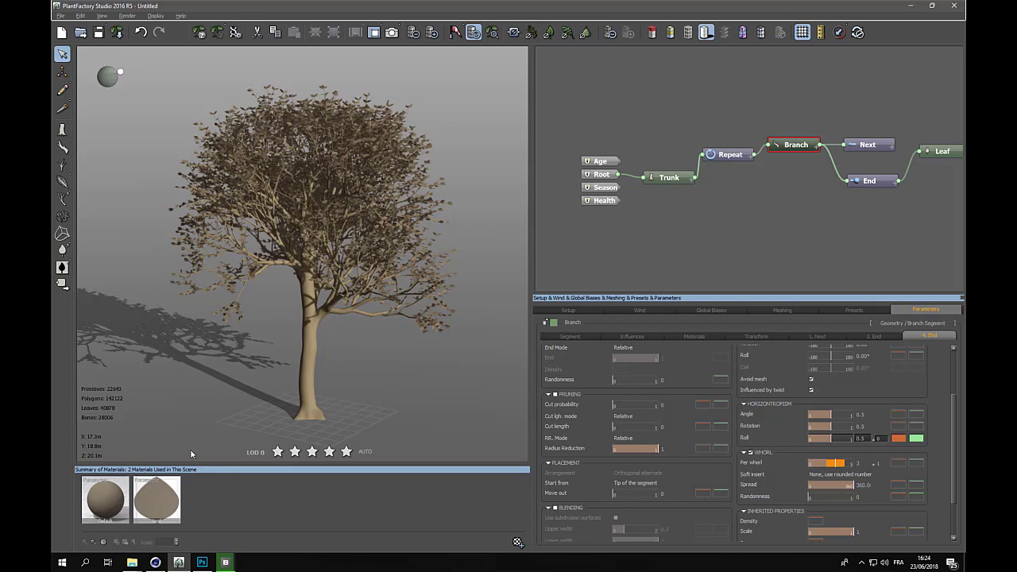
right_click(113, 496)
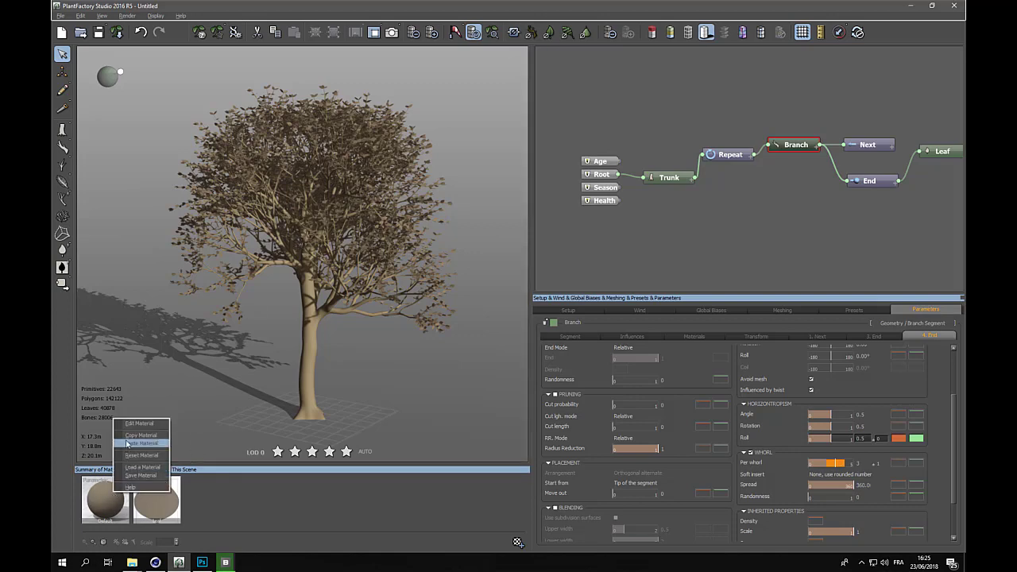
click(128, 469)
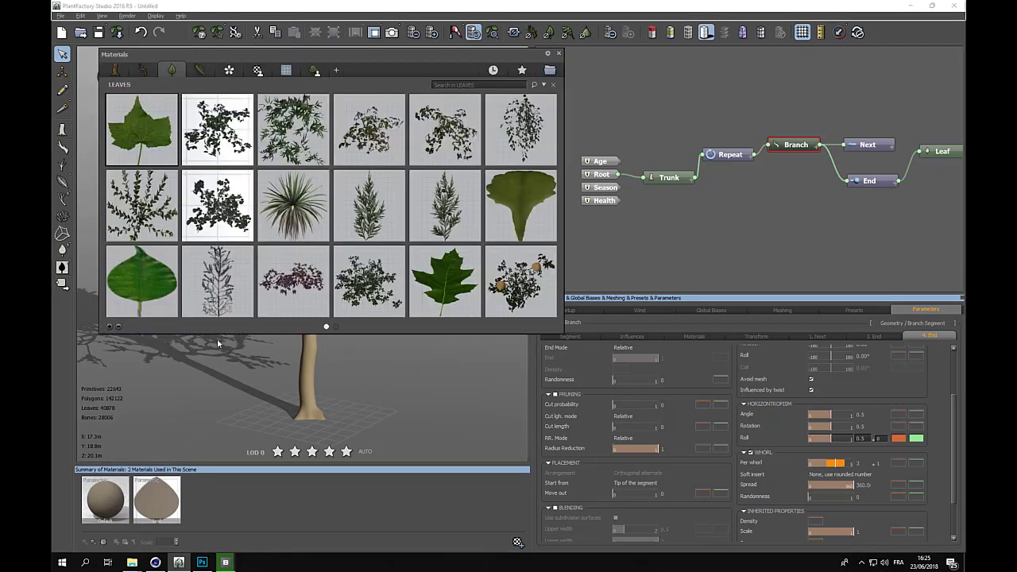
click(115, 71)
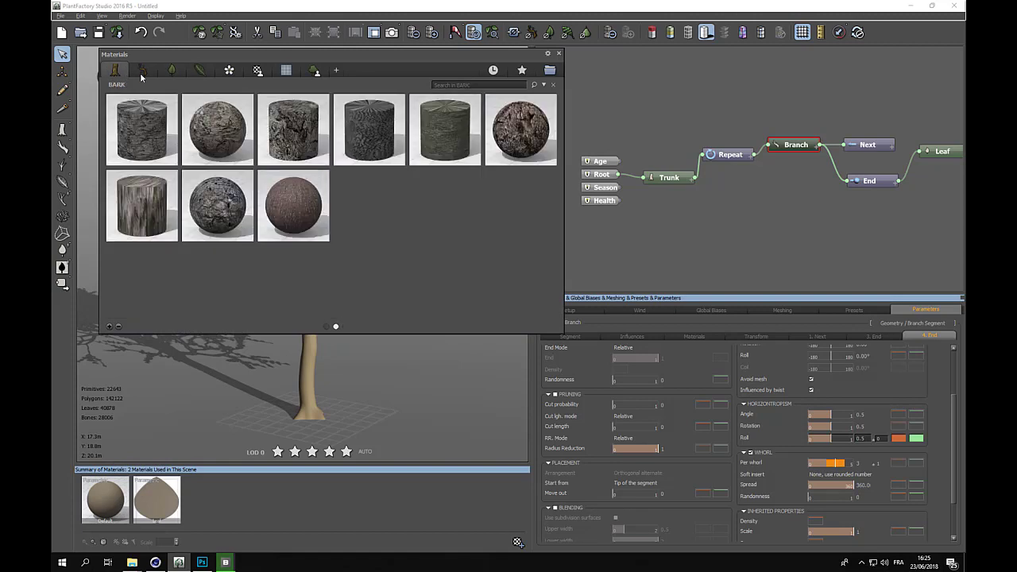
double_click(278, 126)
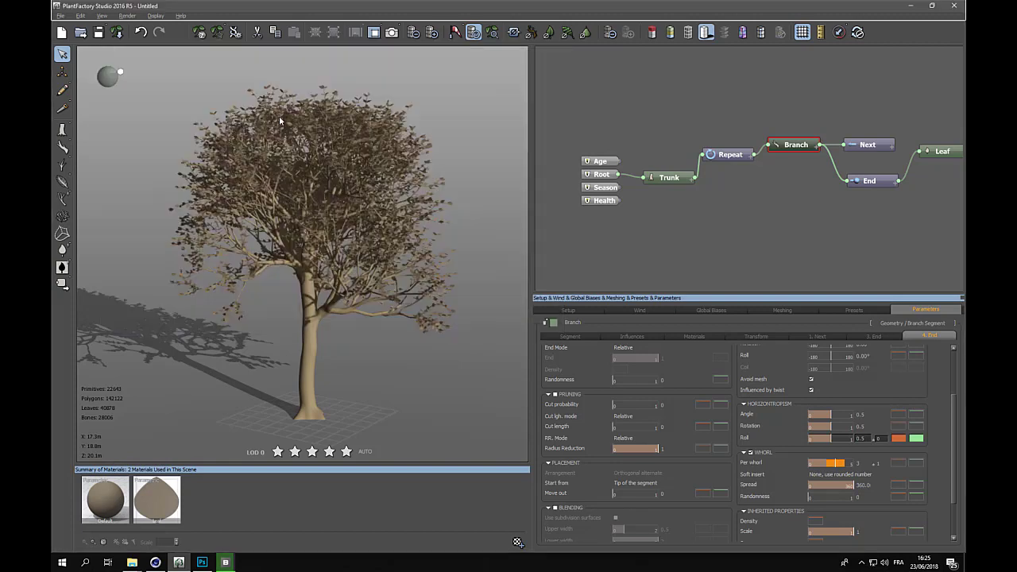
- Enable Parametric mapping for the Trunk's segment body UV and set U tile and V tile to 2
scroll(292, 333, up, 5)
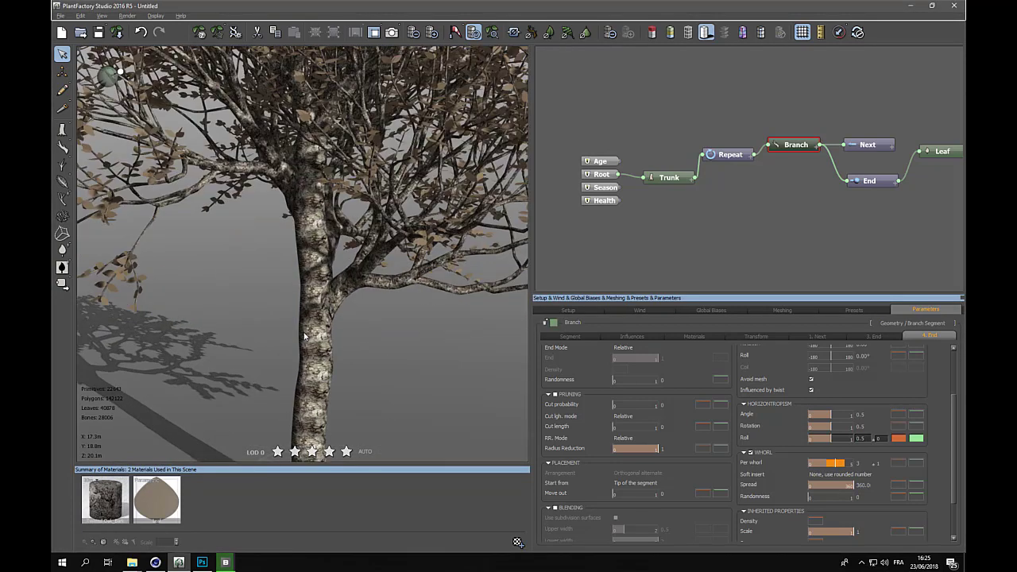
right_drag(329, 319, 329, 315)
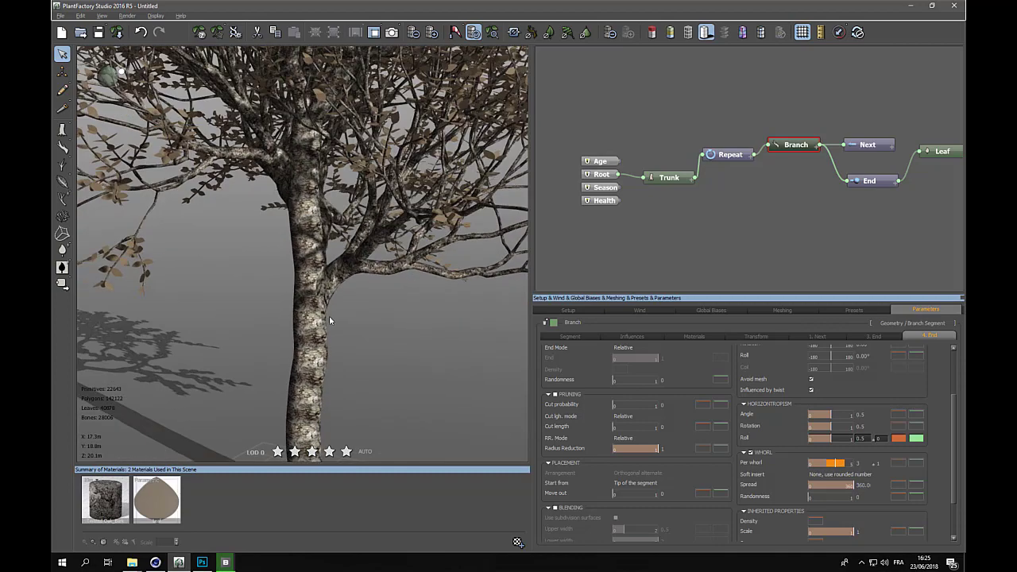
click(672, 181)
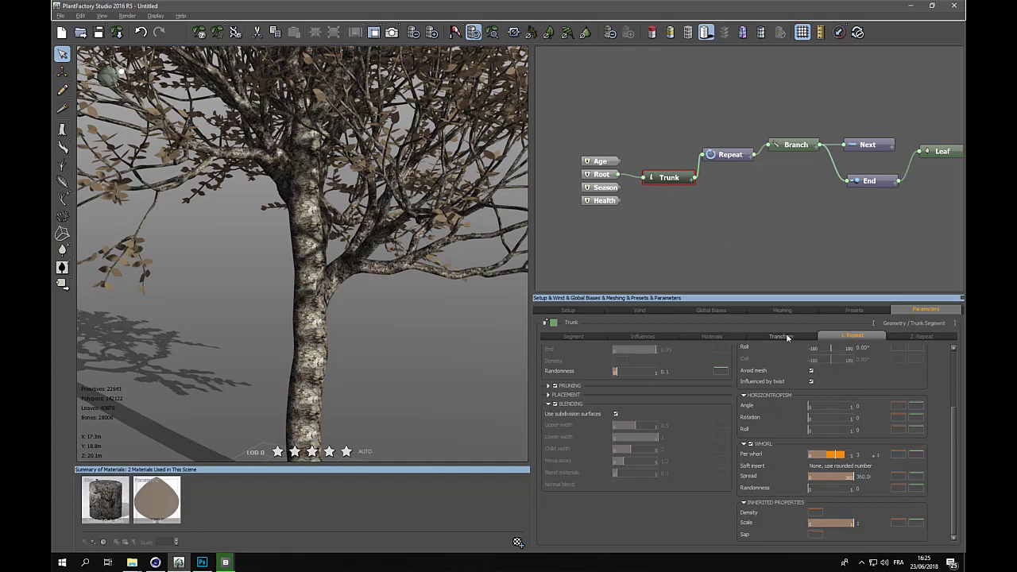
click(713, 337)
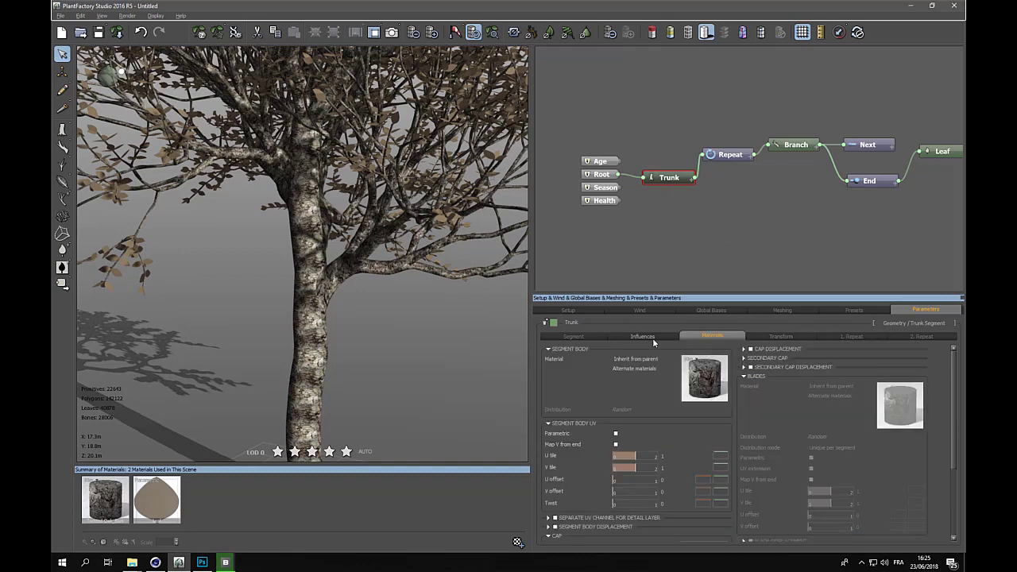
click(616, 433)
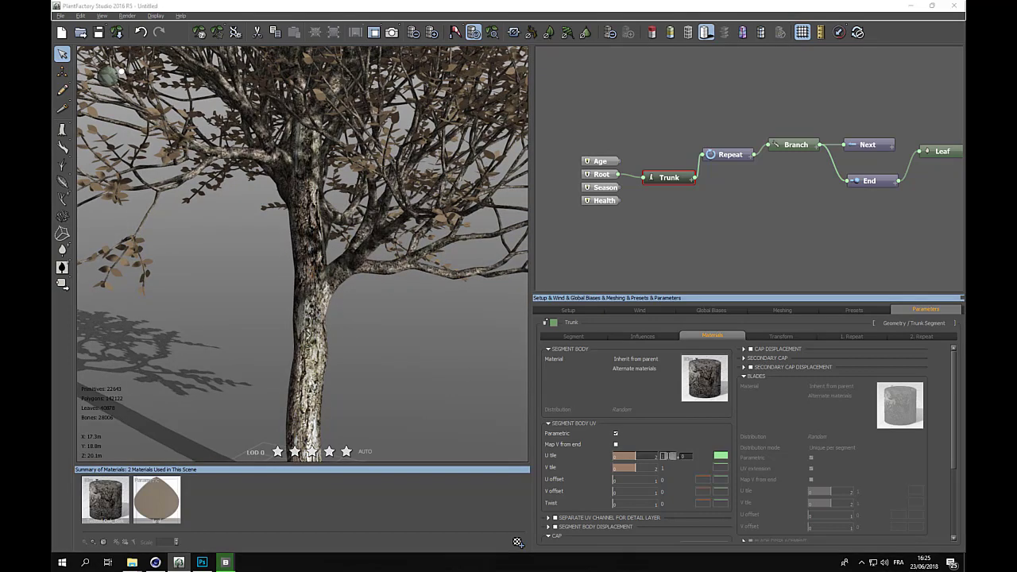
text(2)
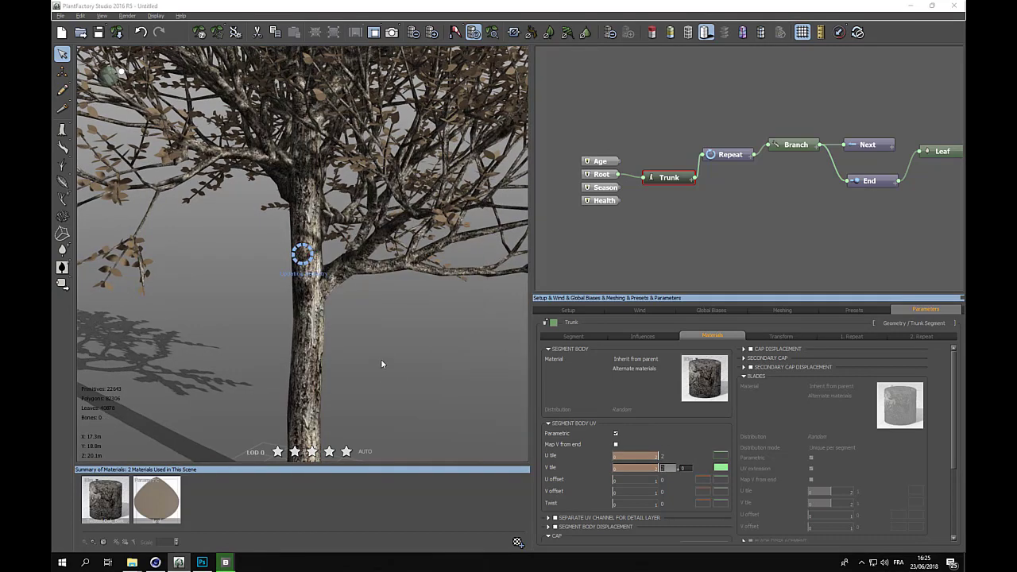
- Set the Leaf node's Global scale to 2, with a variation of 0.2
scroll(355, 329, down, 5)
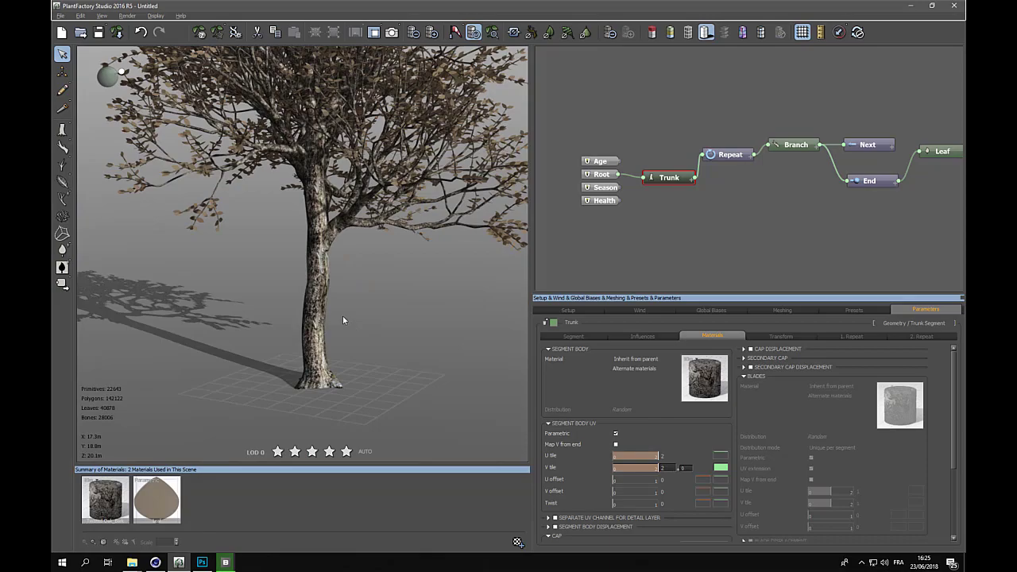
drag(343, 315, 284, 322)
mouse_move(284, 324)
right_down()
mouse_move(244, 321)
mouse_move(360, 330)
mouse_move(298, 328)
right_up()
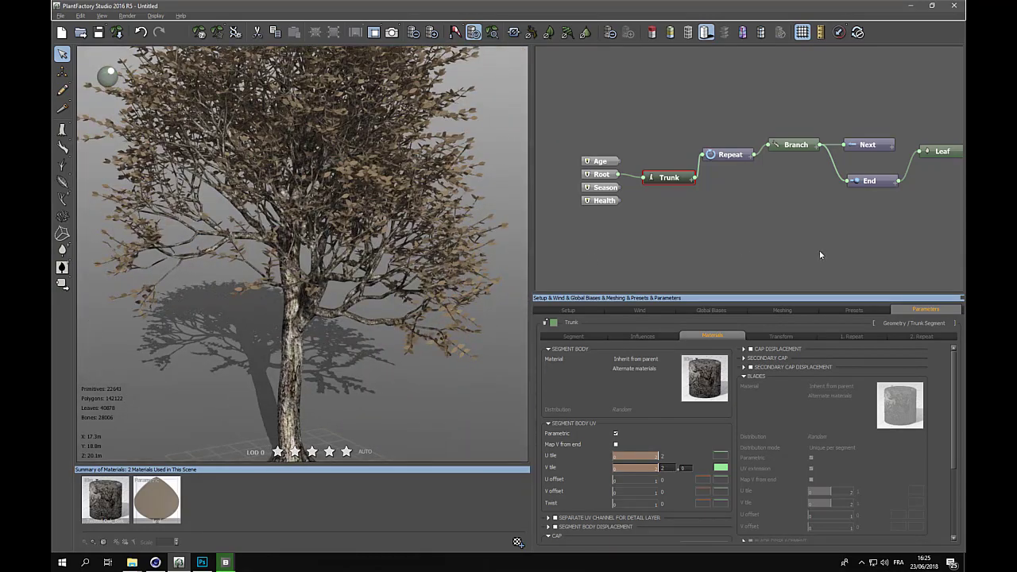
click(935, 156)
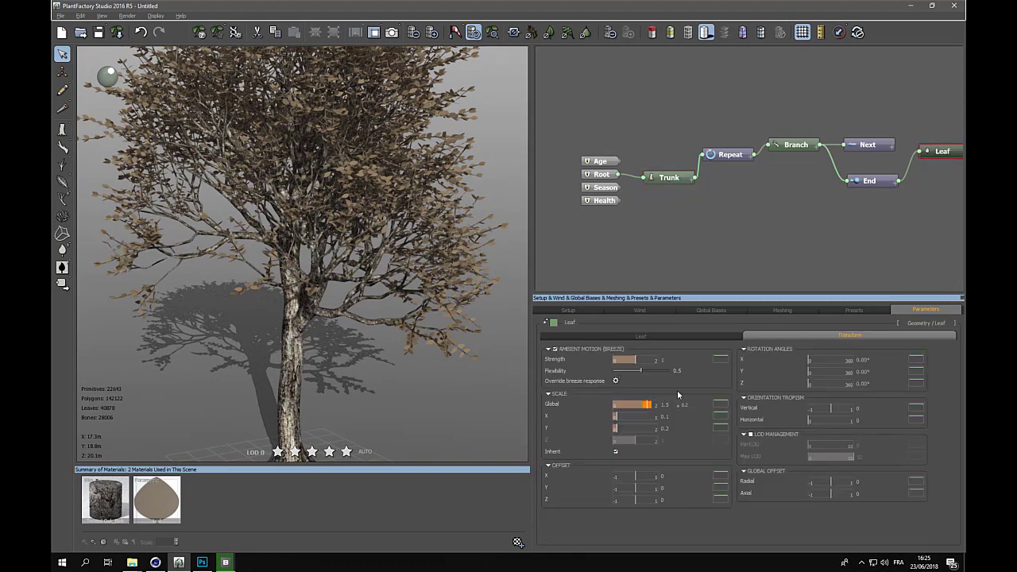
double_click(675, 403)
key(Return)
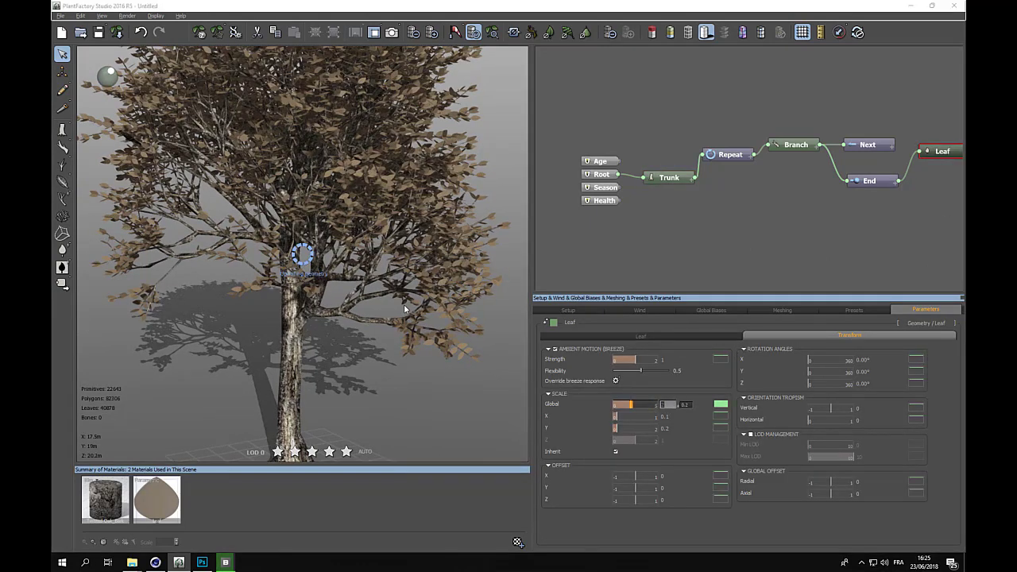
- Examine the tree's crown and trunk from several sides and the downloaded oak atlases in Megascans Bridge
drag(408, 302, 430, 283)
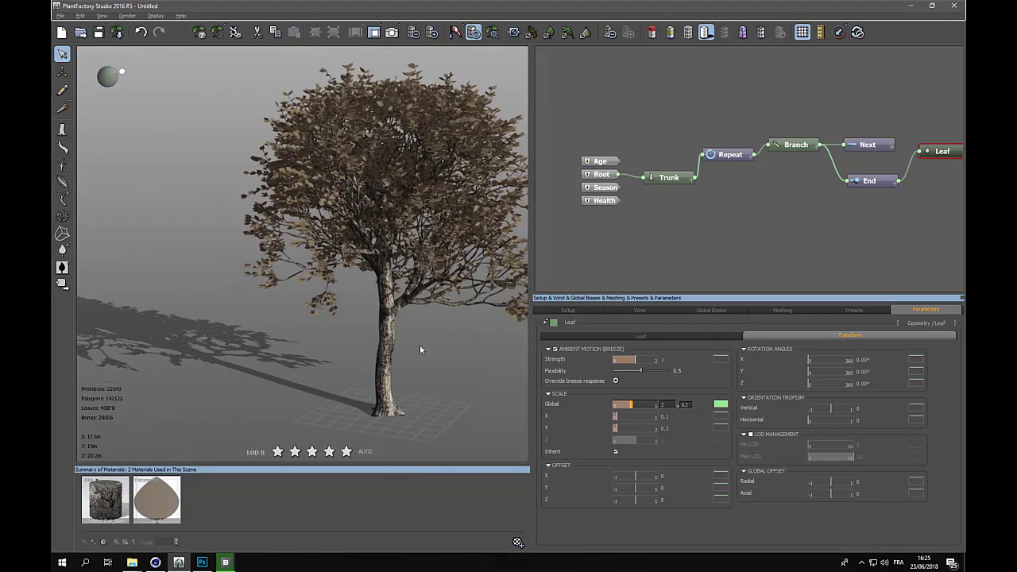
drag(430, 343, 261, 341)
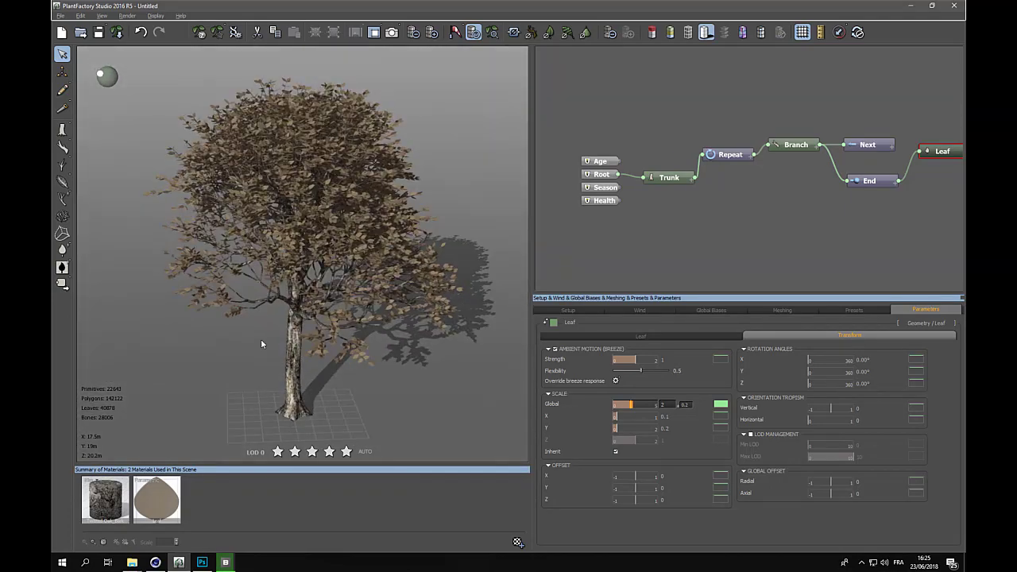
click(225, 558)
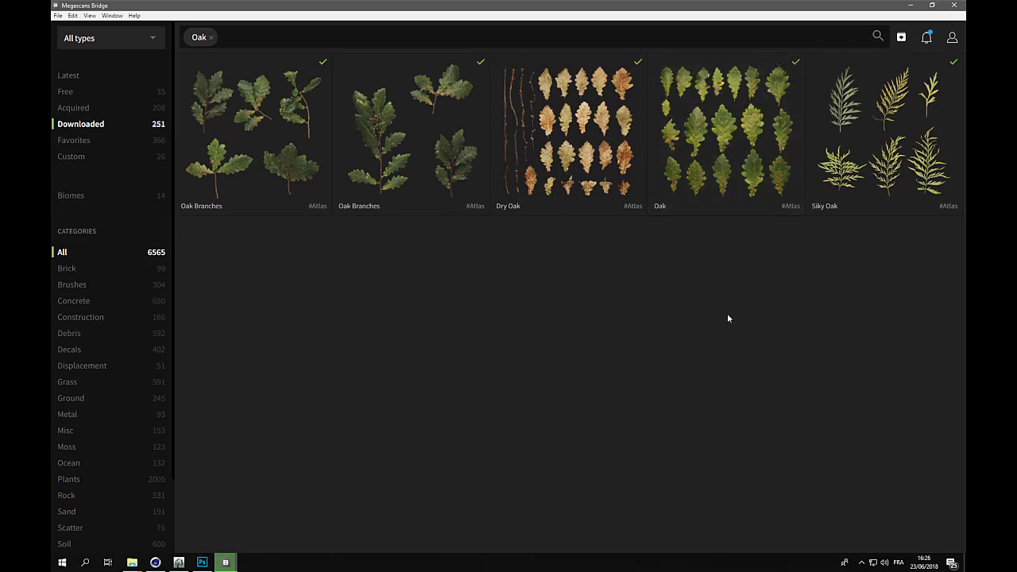
click(178, 562)
scroll(308, 269, up, 2)
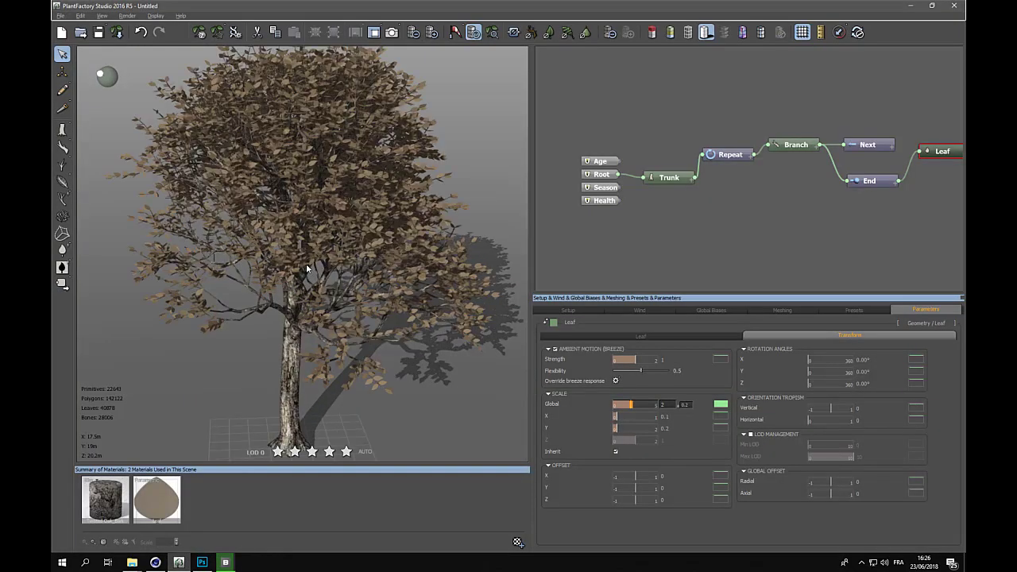
mouse_move(307, 269)
mouse_down()
mouse_move(339, 275)
mouse_move(322, 275)
mouse_up()
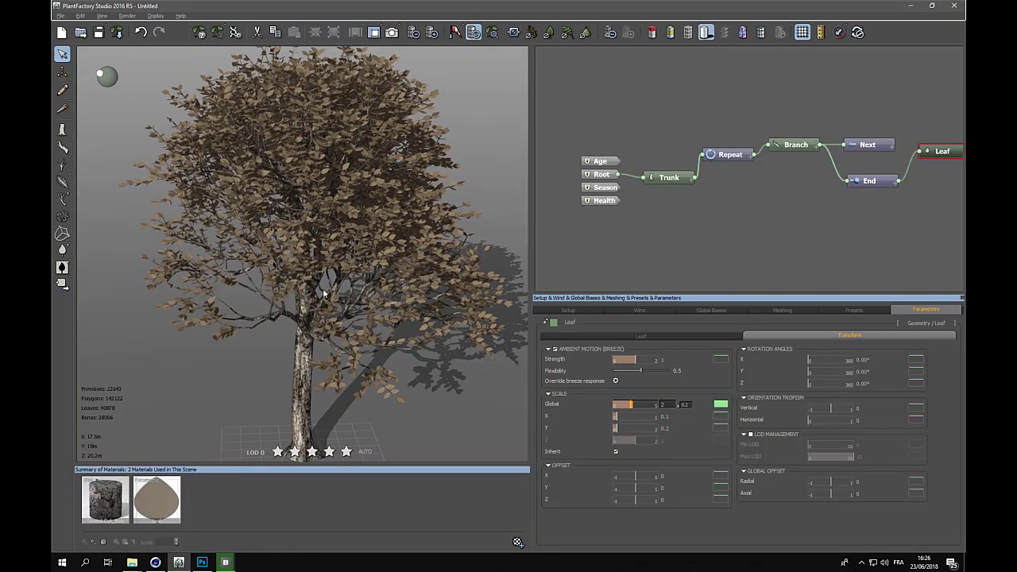
click(330, 316)
right_drag(330, 316, 362, 313)
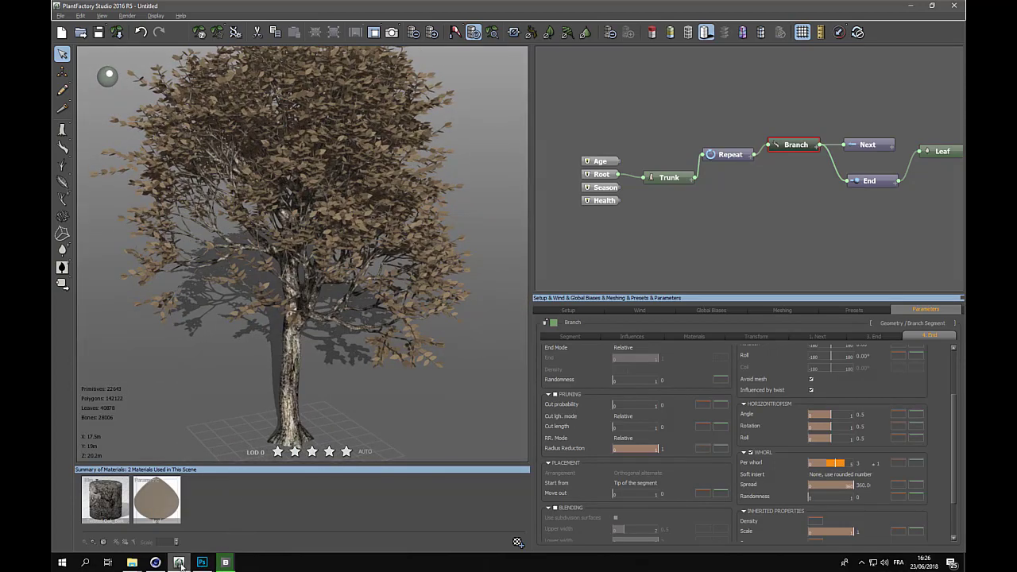
- Switch to Megascans Bridge, open the green Oak atlas's folder in File Explorer and select sedlecvh_4K_Albedo.jpg
mouse_move(169, 561)
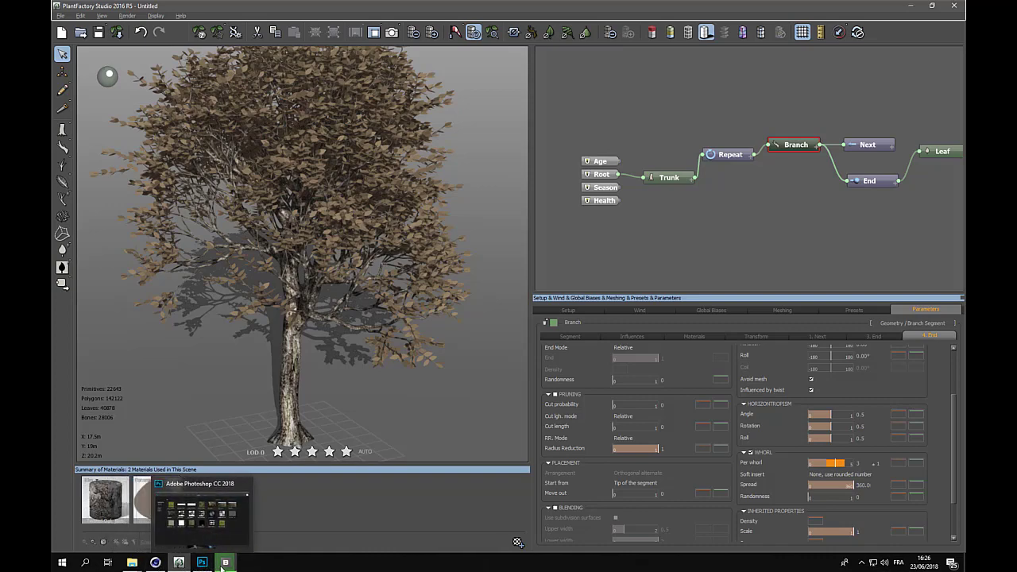
click(242, 509)
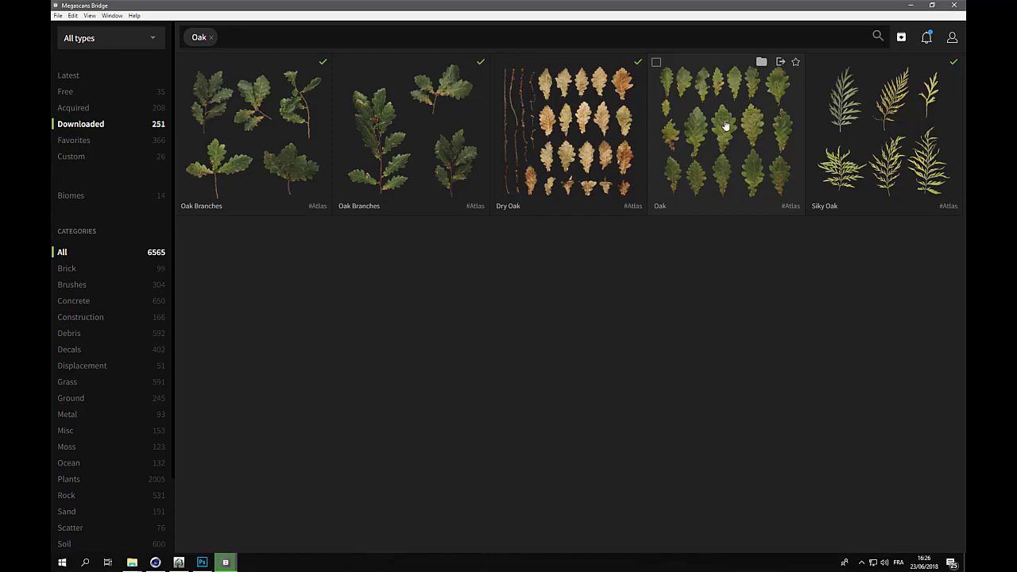
click(761, 64)
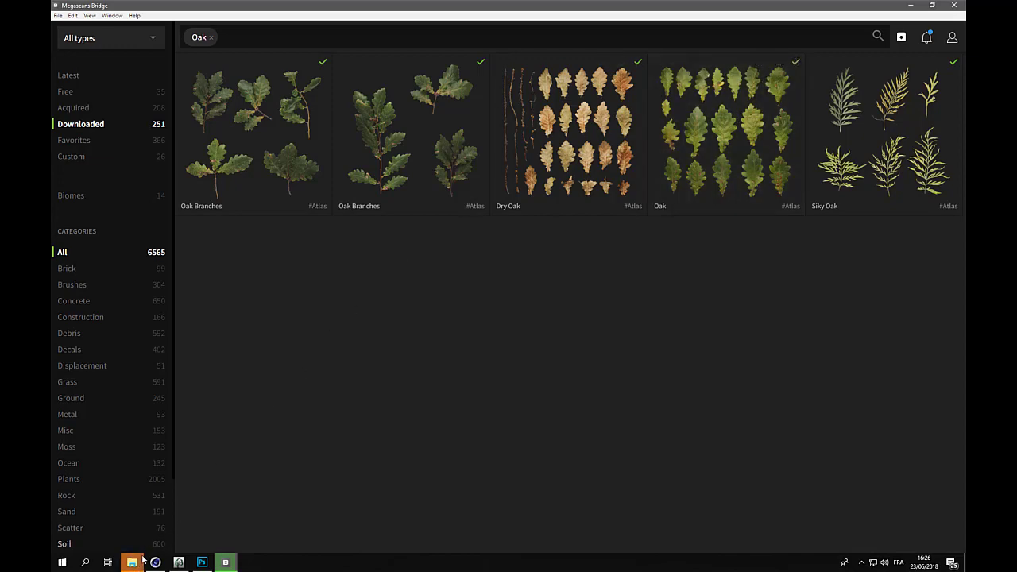
mouse_move(139, 563)
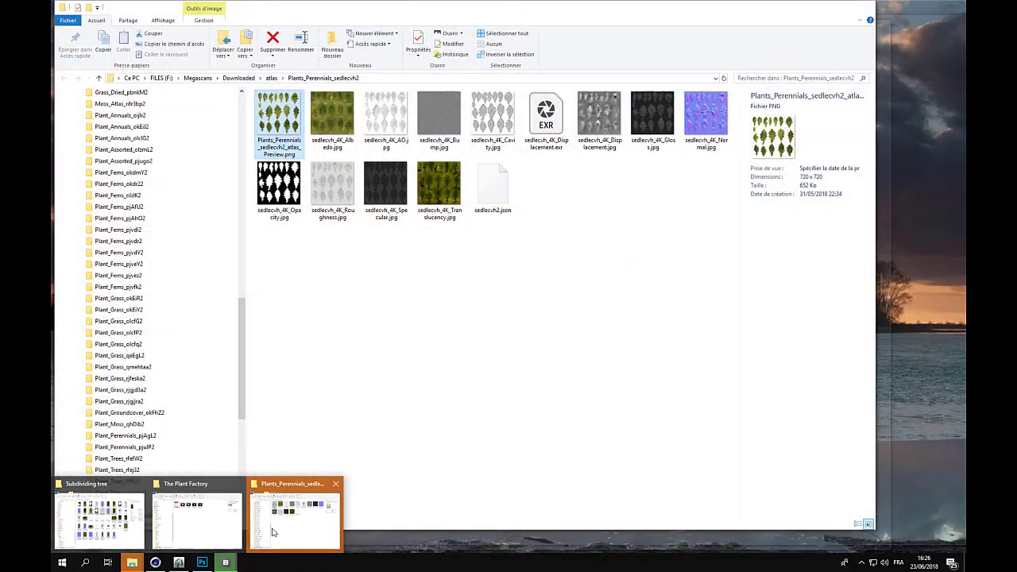
click(271, 531)
click(346, 123)
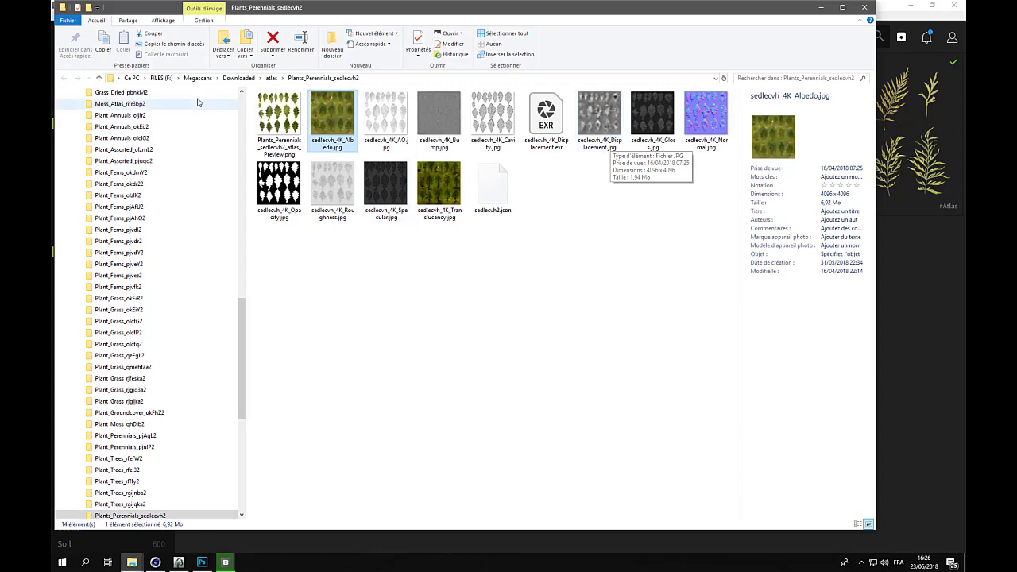
- Switch to Photoshop and open sedlecvh_4K_Albedo.jpg from the File Explorer folder as a new document
click(199, 563)
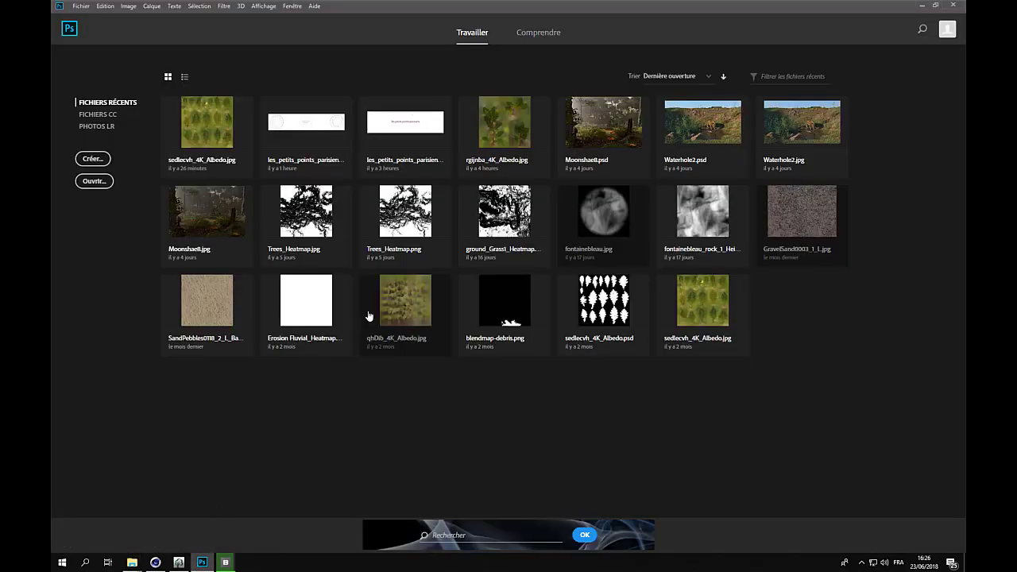
key(alt+Tab)
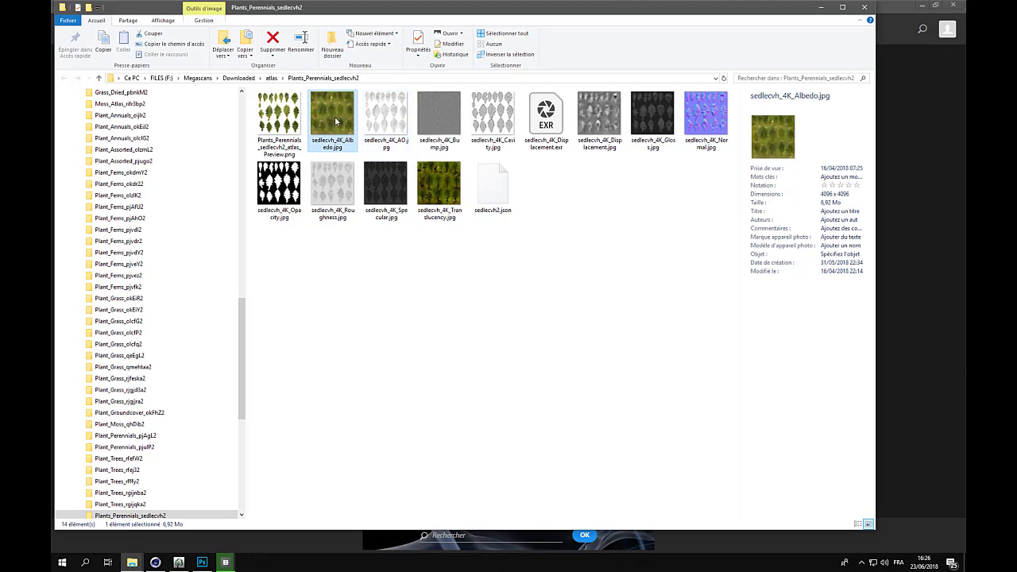
drag(336, 121, 907, 169)
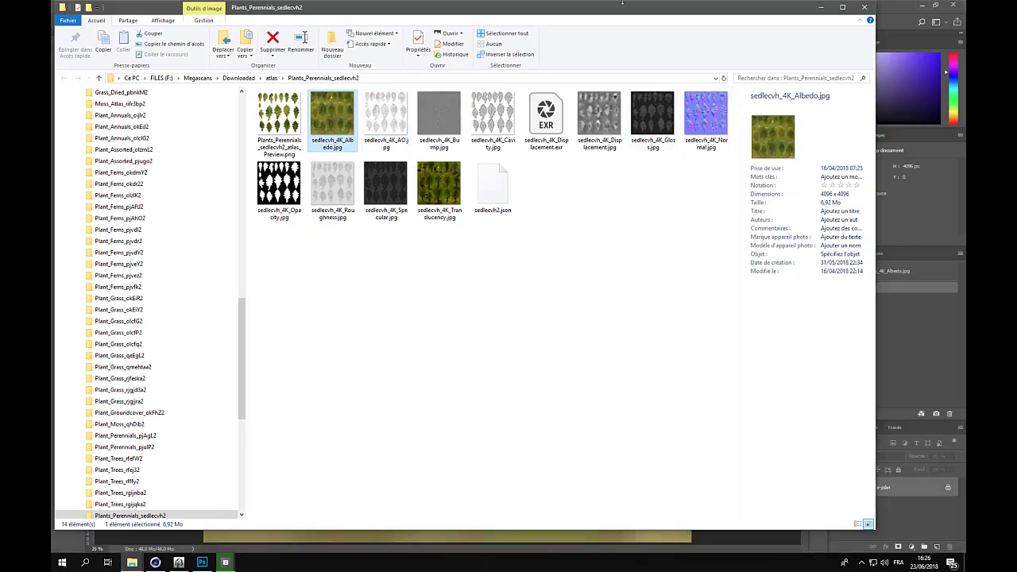
click(898, 17)
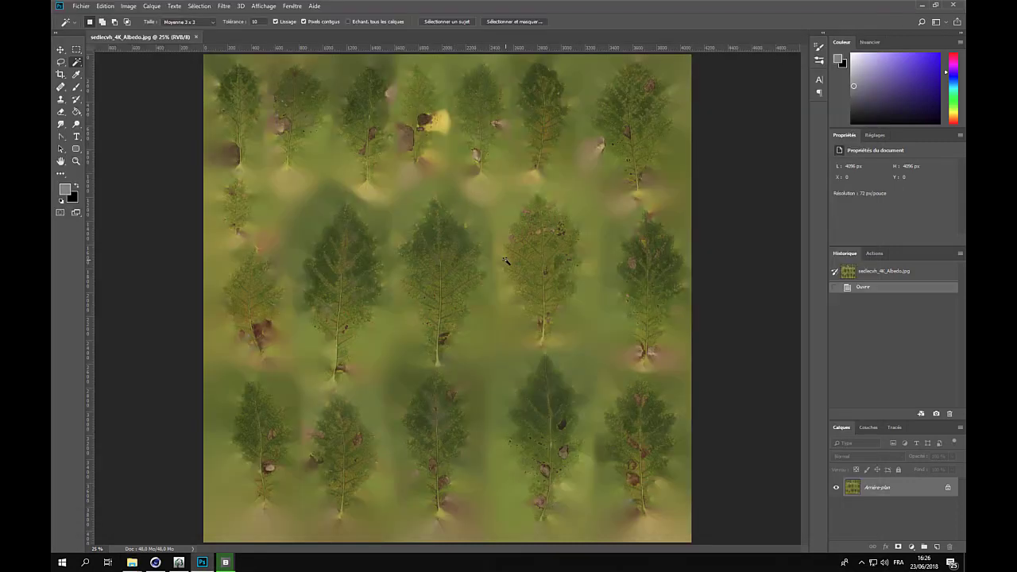
- Place the sedlecvh 4K Opacity, Roughness, Translucency and Normal maps from File Explorer as embedded layers in the albedo document
key(alt+Tab)
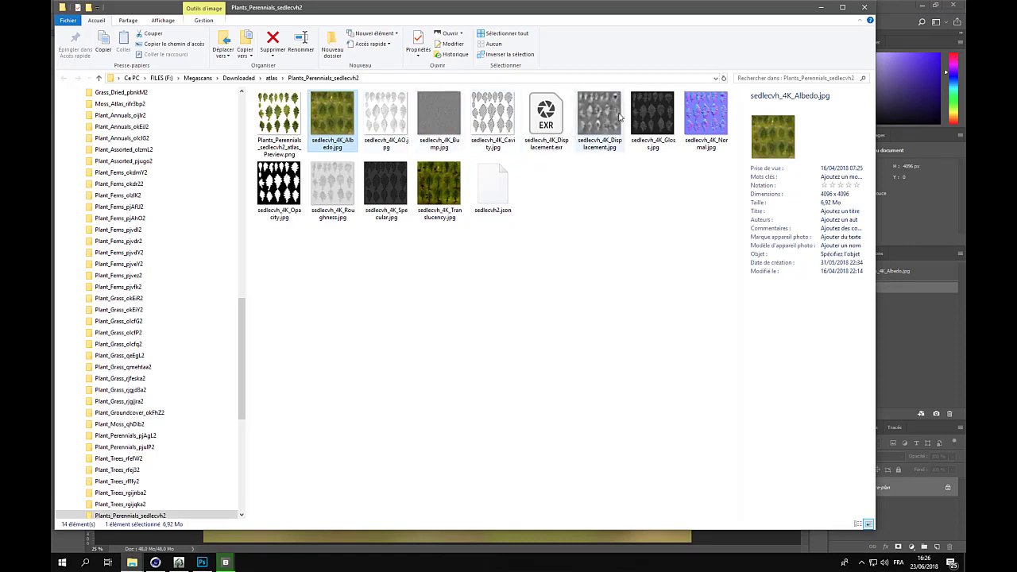
click(705, 115)
ctrl+click(319, 179)
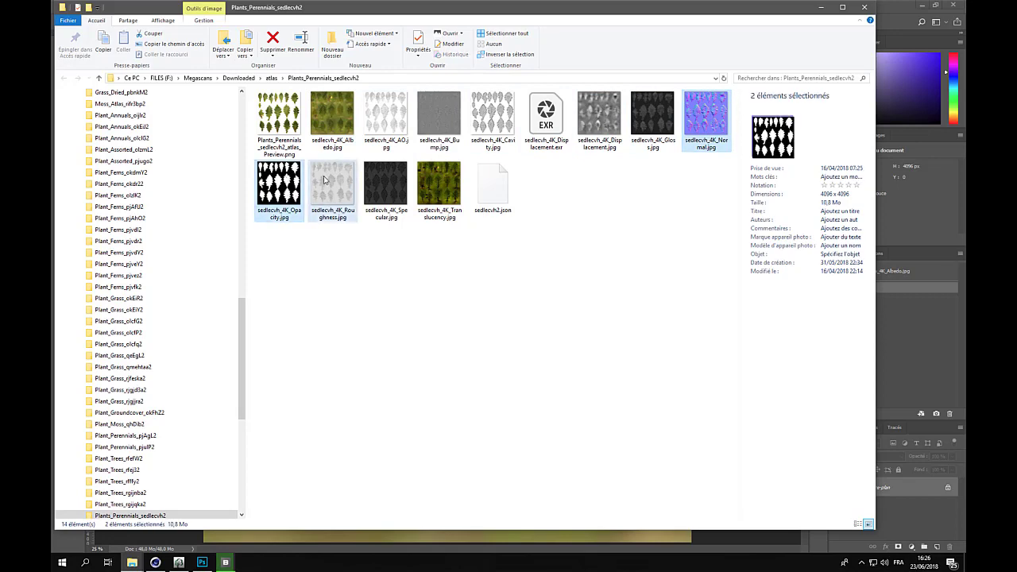
ctrl+click(439, 187)
drag(427, 14, 788, 31)
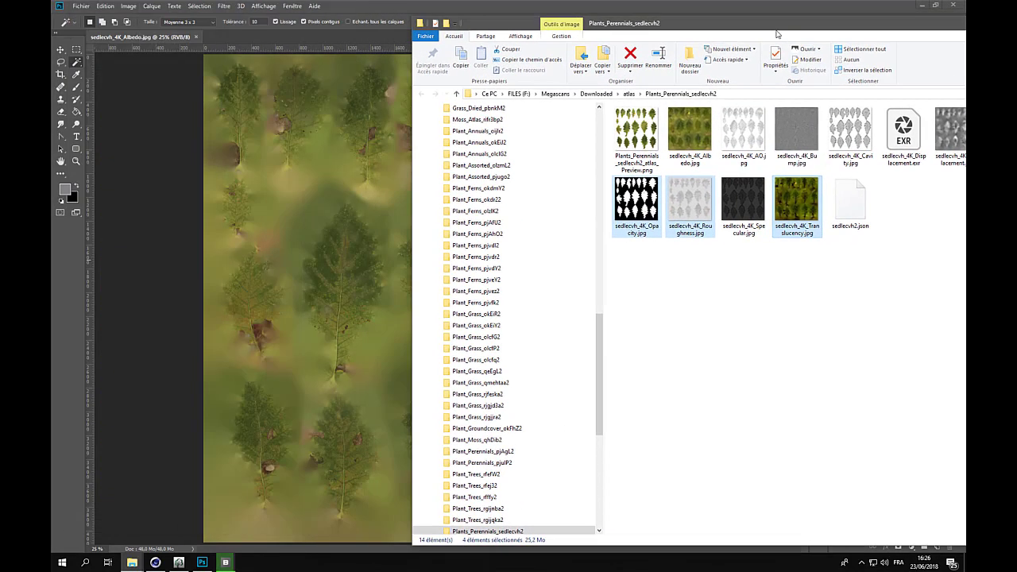
drag(636, 200, 292, 181)
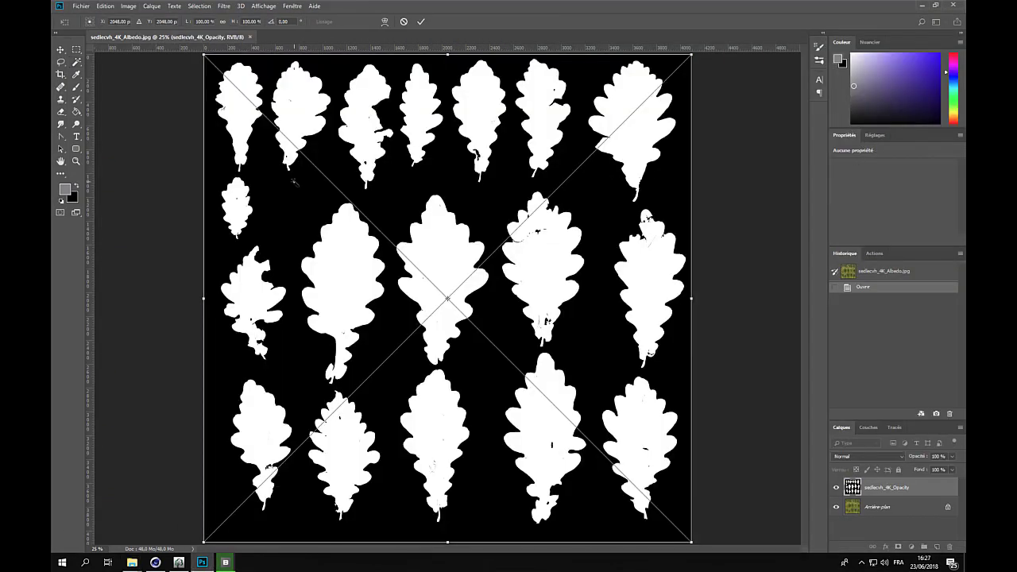
key(Return)
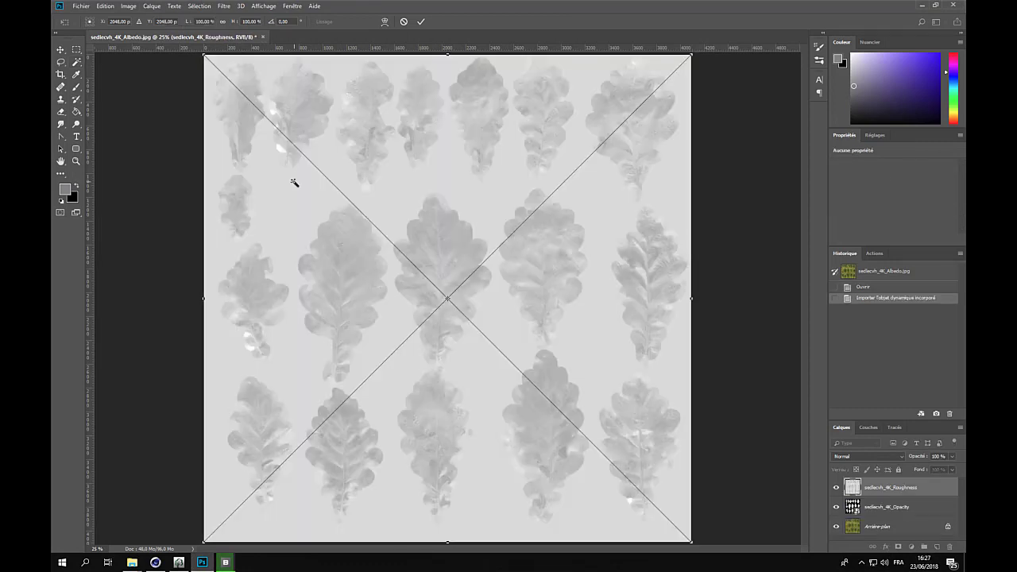
key(Return)
key(Return)
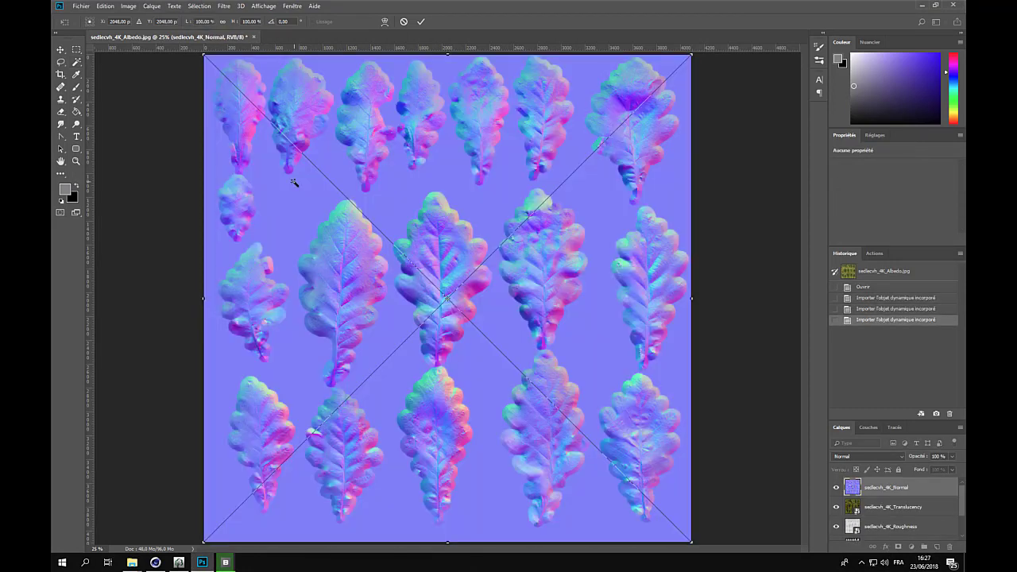
key(Return)
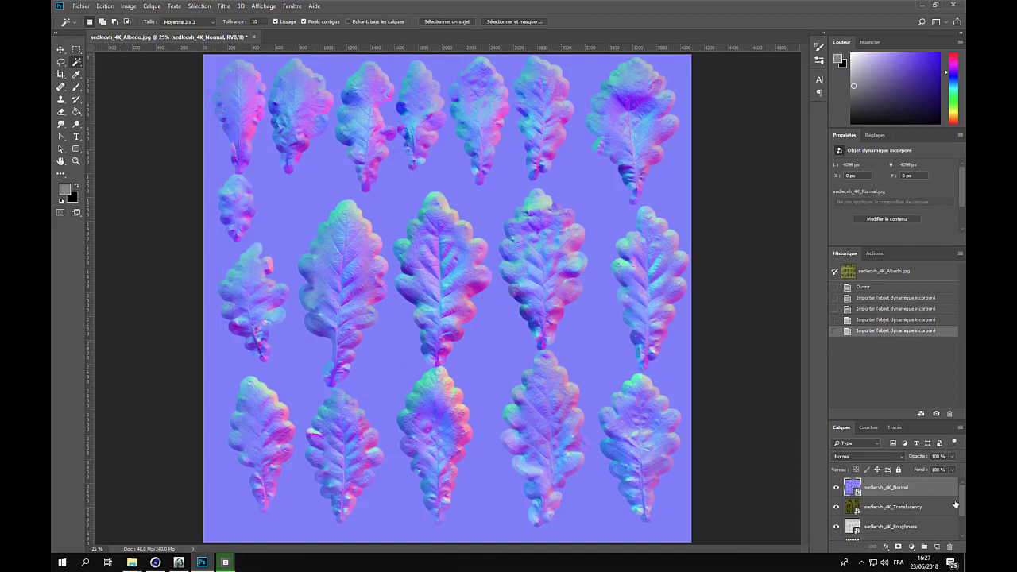
- Move the sedlecvh_4K_Opacity layer to the top of the layer stack, above the Normal layer
scroll(963, 501, down, 2)
click(903, 513)
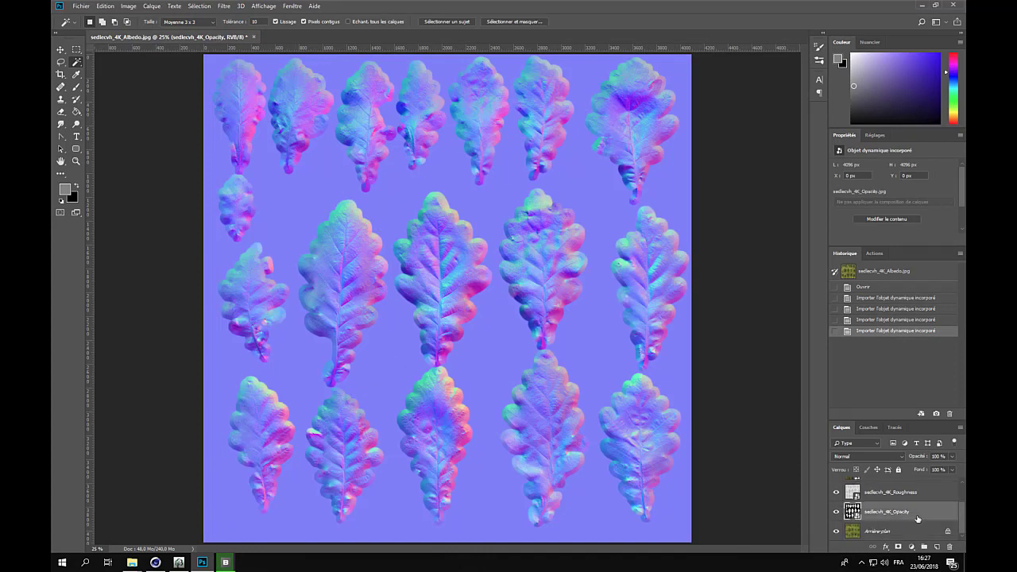
mouse_move(905, 515)
mouse_down()
mouse_move(902, 479)
mouse_move(906, 508)
mouse_move(906, 498)
mouse_up()
scroll(922, 516, up, 1)
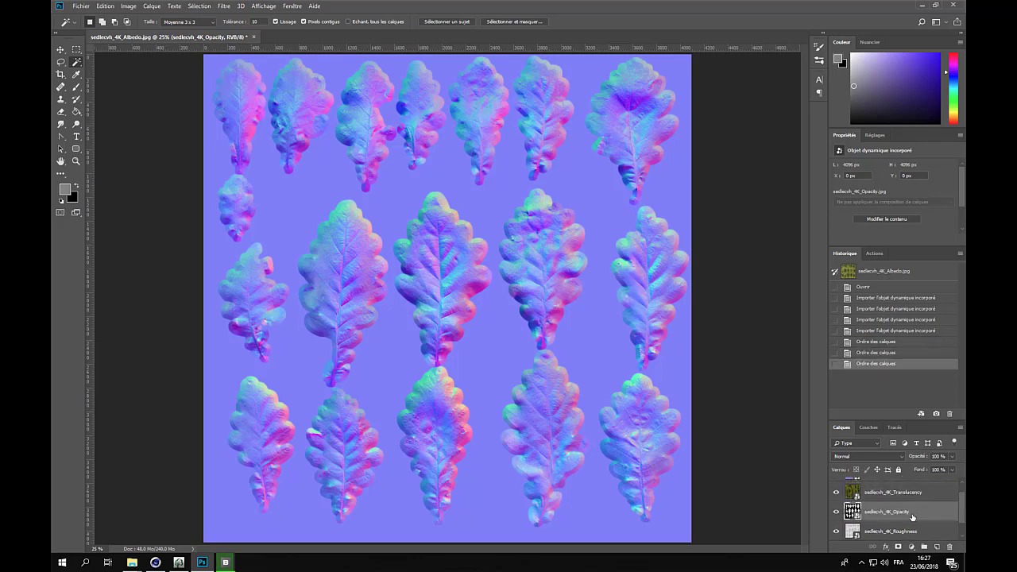
scroll(899, 521, up, 1)
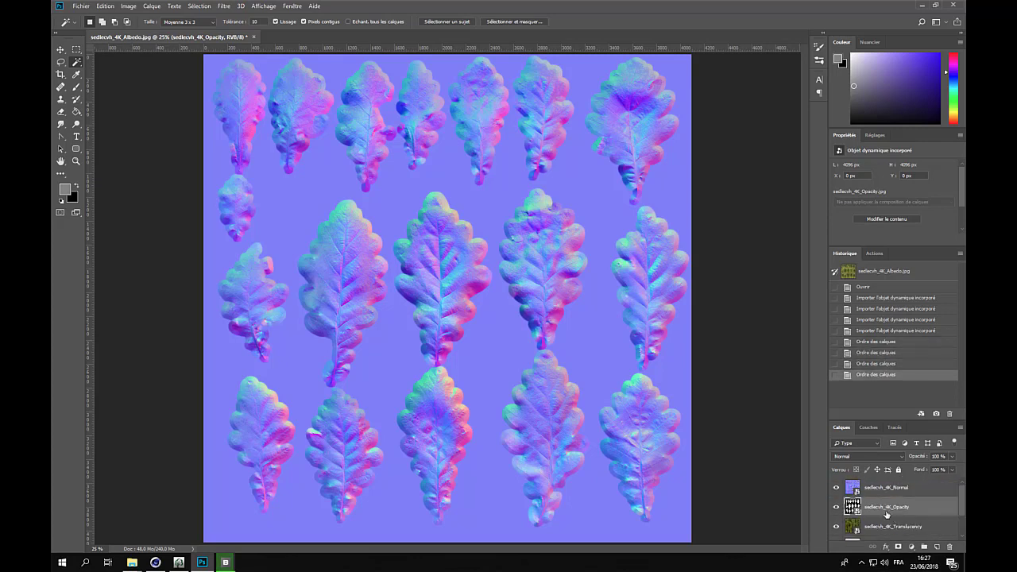
drag(887, 511, 887, 487)
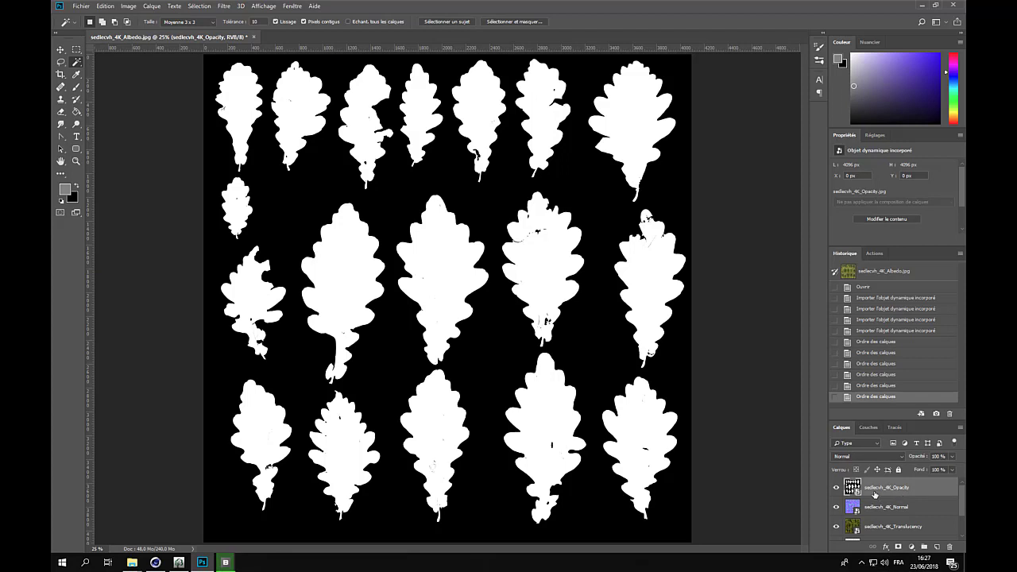
- Rename the opacity layer as _Opacity and the normal layer as _Normal
double_click(876, 488)
drag(894, 487, 826, 475)
key(BackSpace)
key(Return)
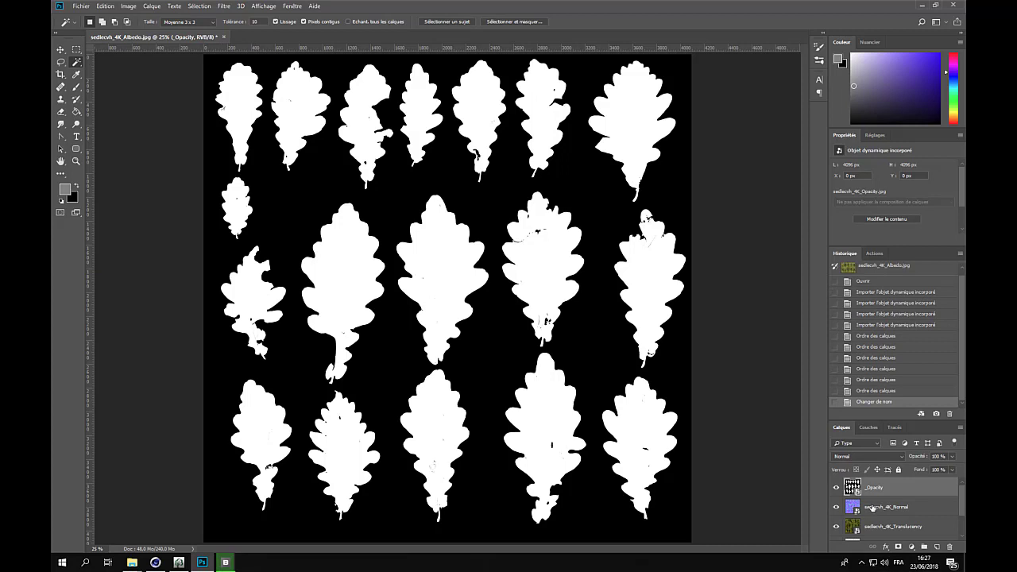
double_click(898, 508)
drag(892, 507, 838, 494)
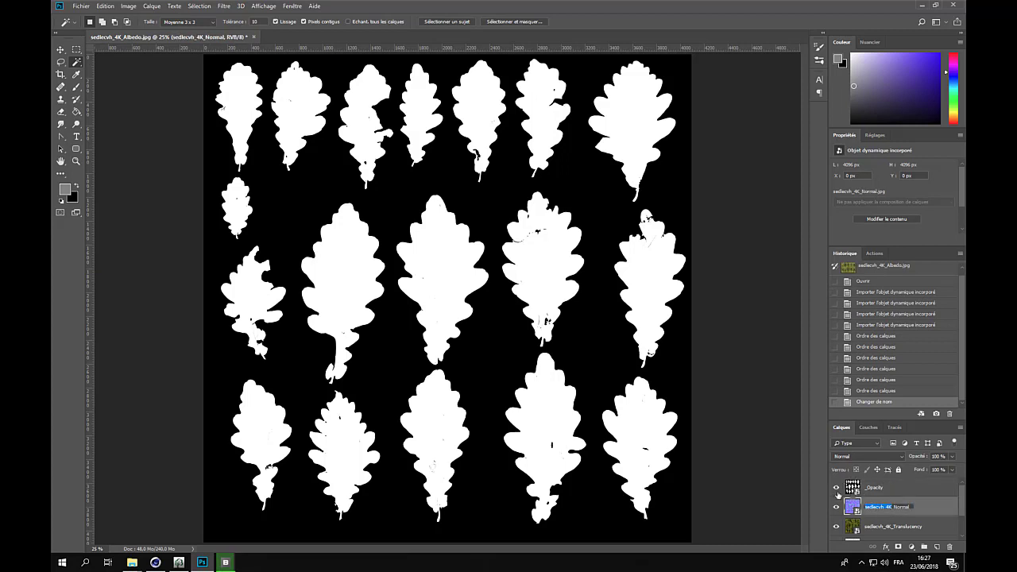
key(BackSpace)
key(Return)
- Rename the translucency layer as _Translucency and the roughness layer as _Roughness
double_click(892, 527)
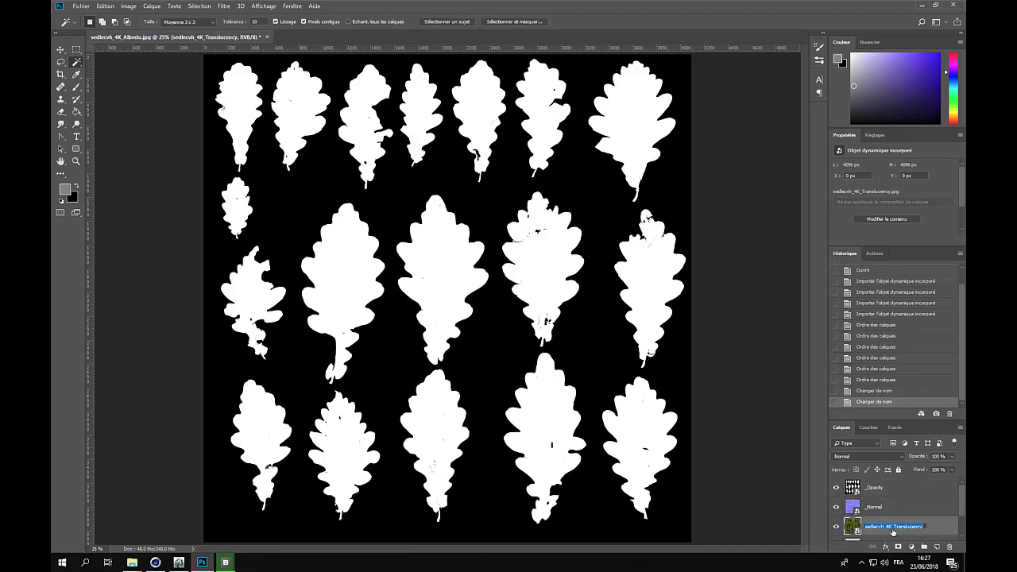
drag(892, 528, 837, 525)
key(BackSpace)
key(Return)
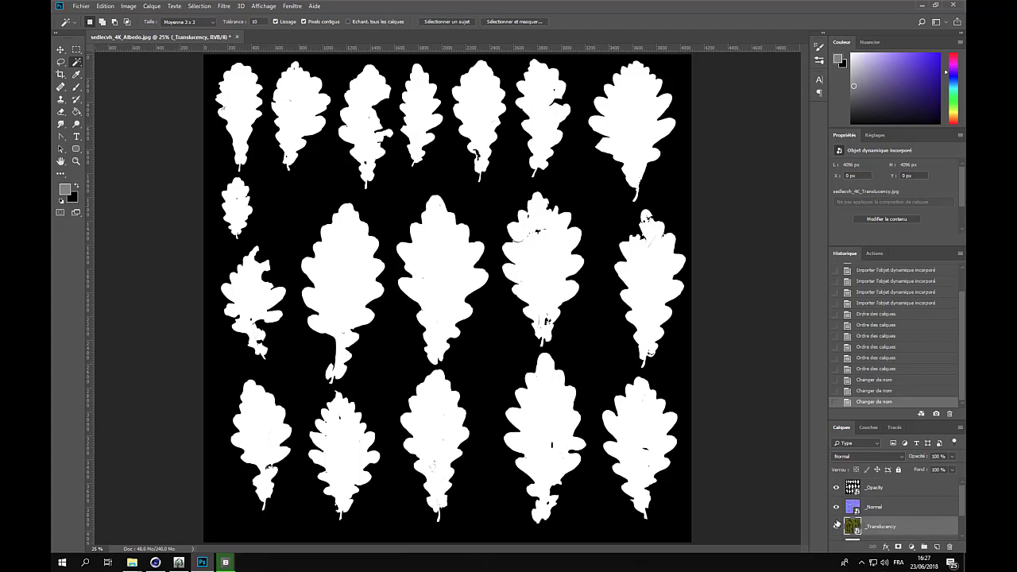
scroll(902, 519, down, 1)
double_click(891, 527)
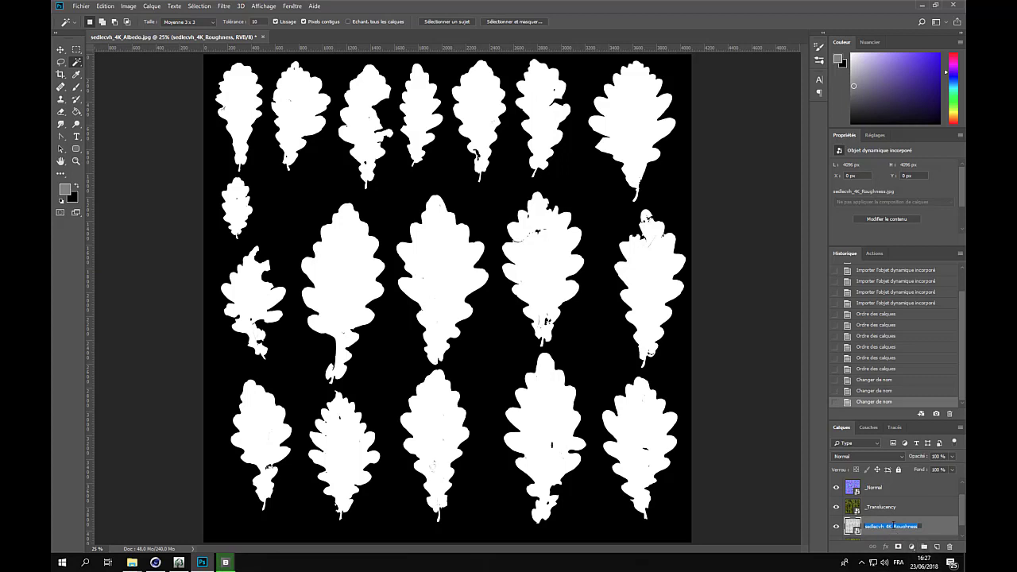
drag(894, 528, 824, 524)
key(BackSpace)
key(Return)
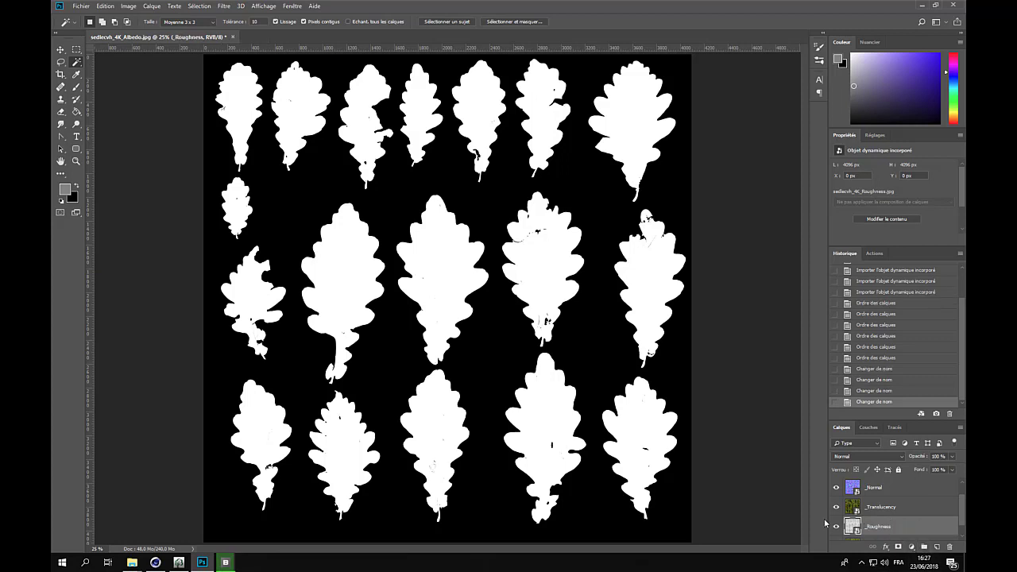
- Convert the background albedo into a regular layer named _diffuse
scroll(906, 523, down, 1)
double_click(875, 532)
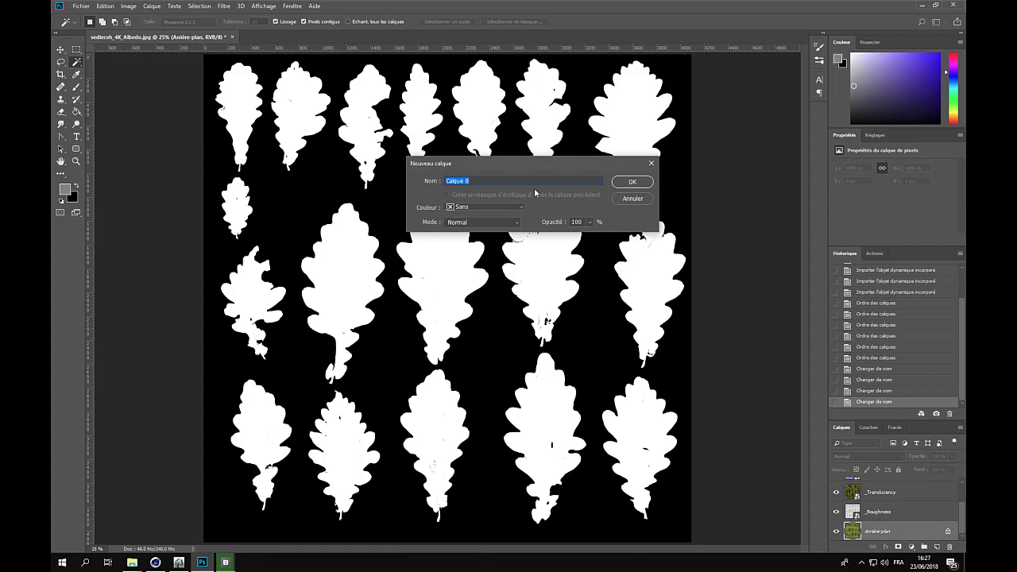
text(D)
key(BackSpace)
text(_diffuse)
key(Return)
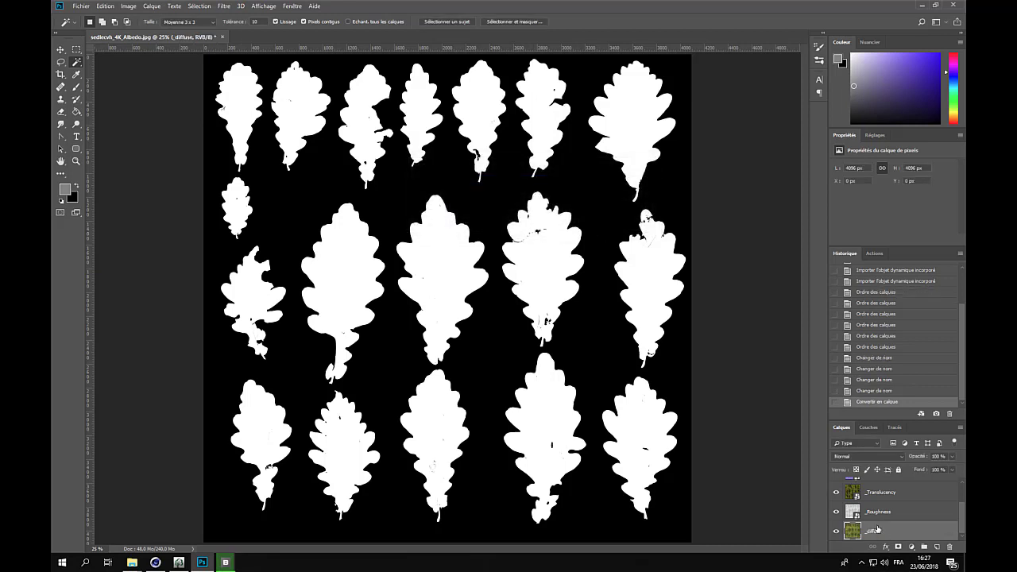
- Move the _diffuse layer to the top of the stack and hide it
mouse_move(959, 526)
mouse_down()
mouse_move(961, 493)
mouse_move(962, 529)
mouse_up()
drag(872, 531, 880, 478)
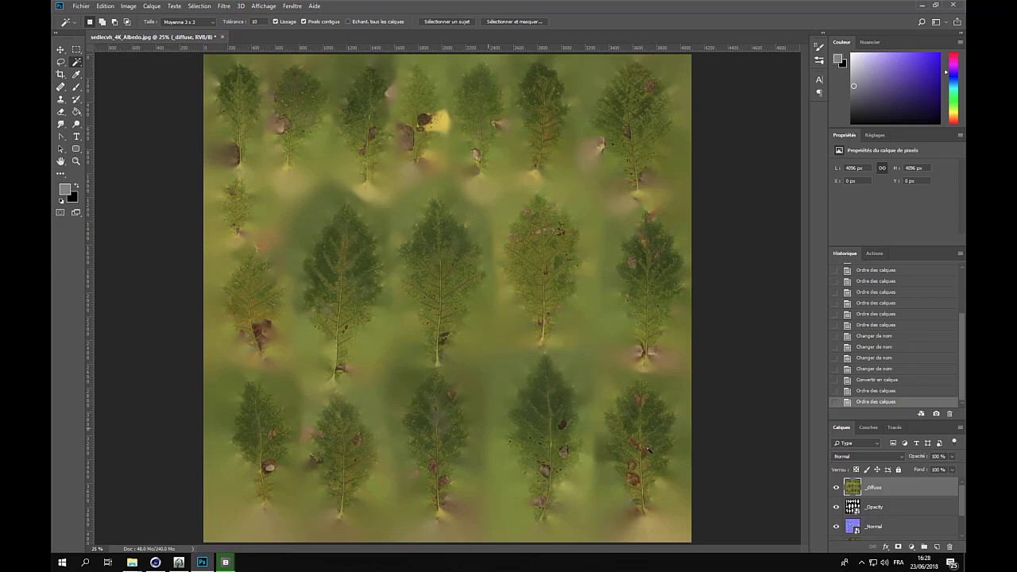
click(836, 488)
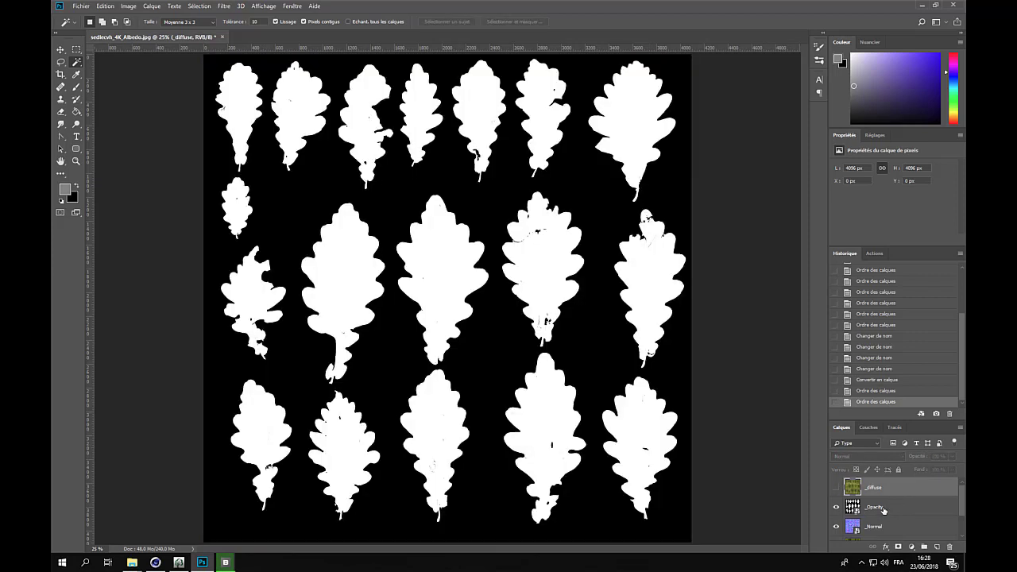
- Select the leftmost leaf of the bottom row on the _Opacity layer with the Magic Wand, crop the image to it and deselect
click(884, 509)
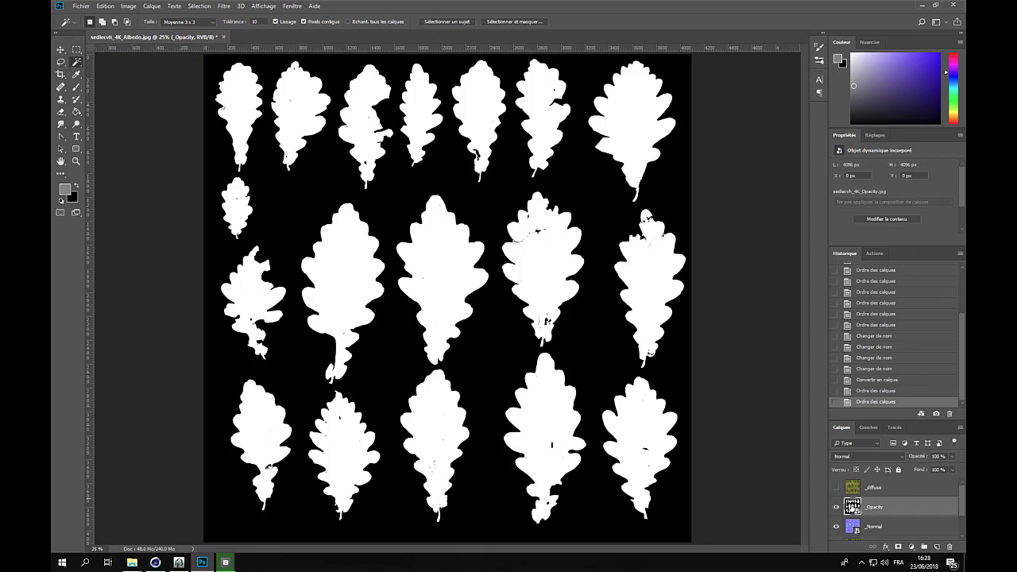
click(267, 428)
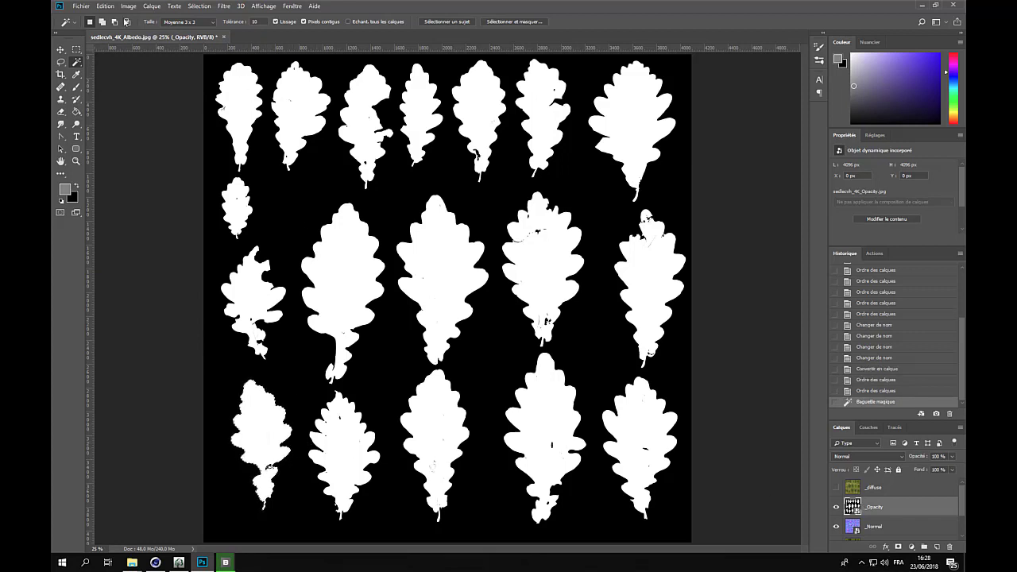
click(129, 6)
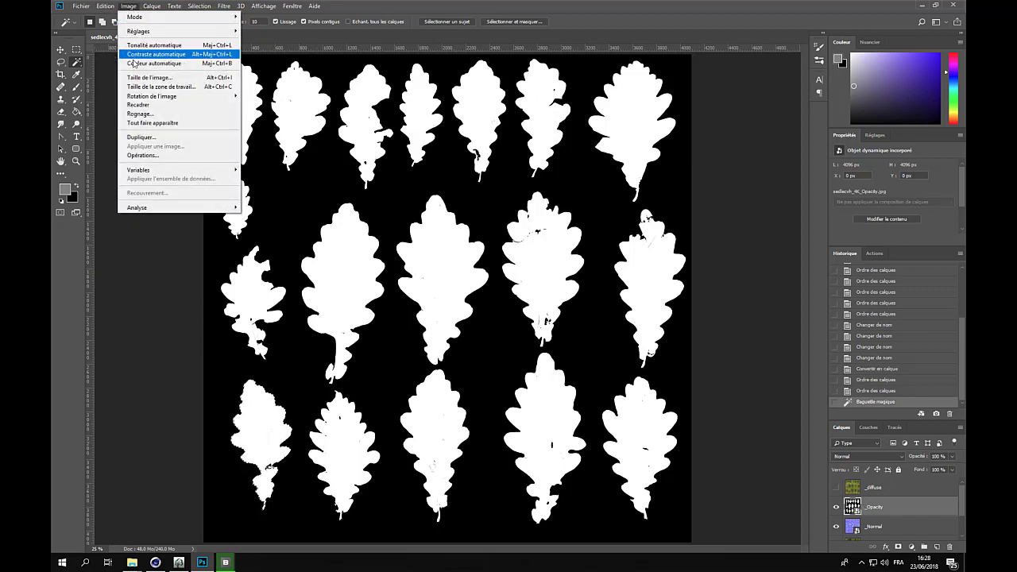
click(142, 104)
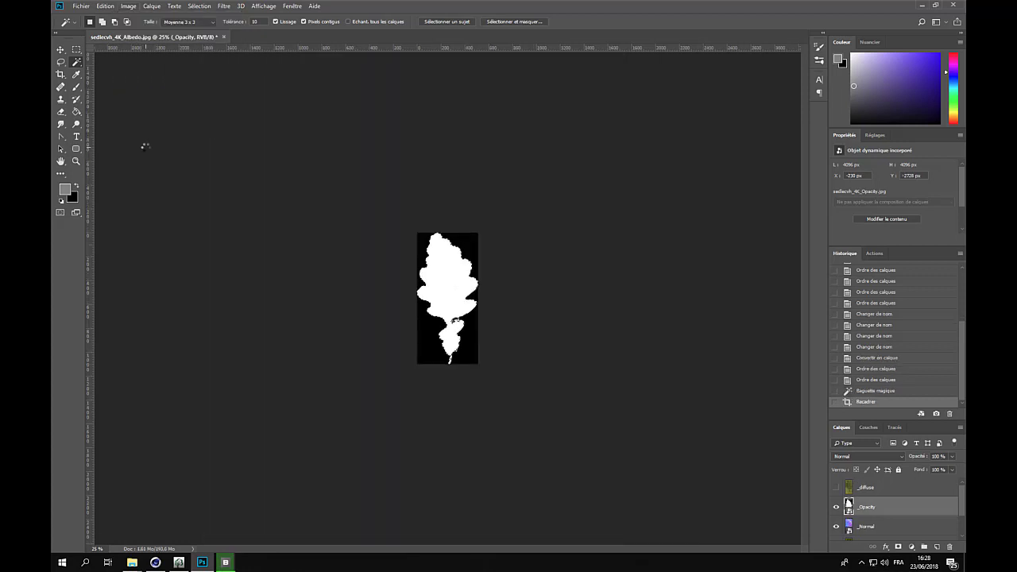
key(ctrl+d)
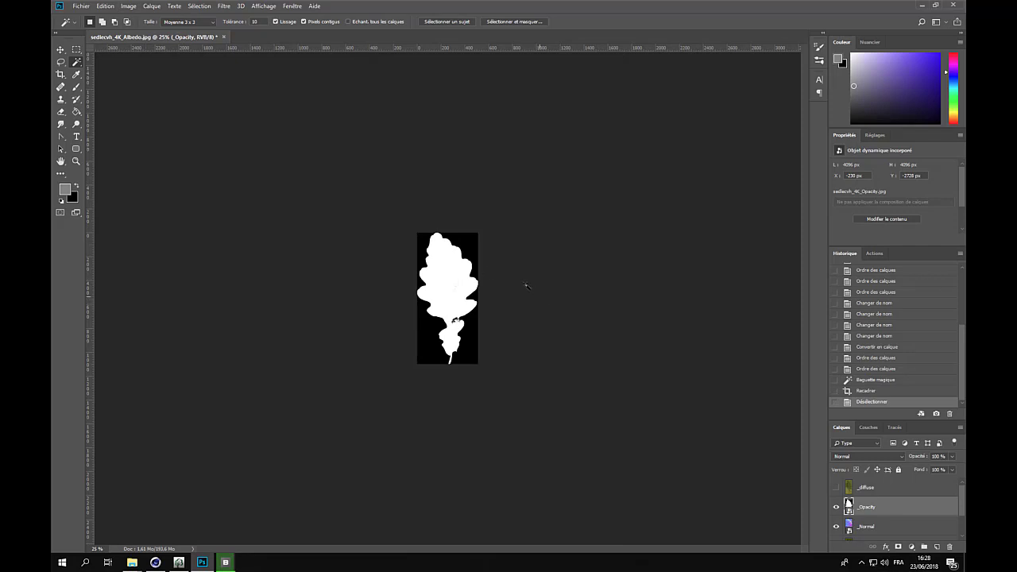
- Make the _diffuse layer visible and export all layers to JPEG files with the file name prefix leaf0
click(836, 487)
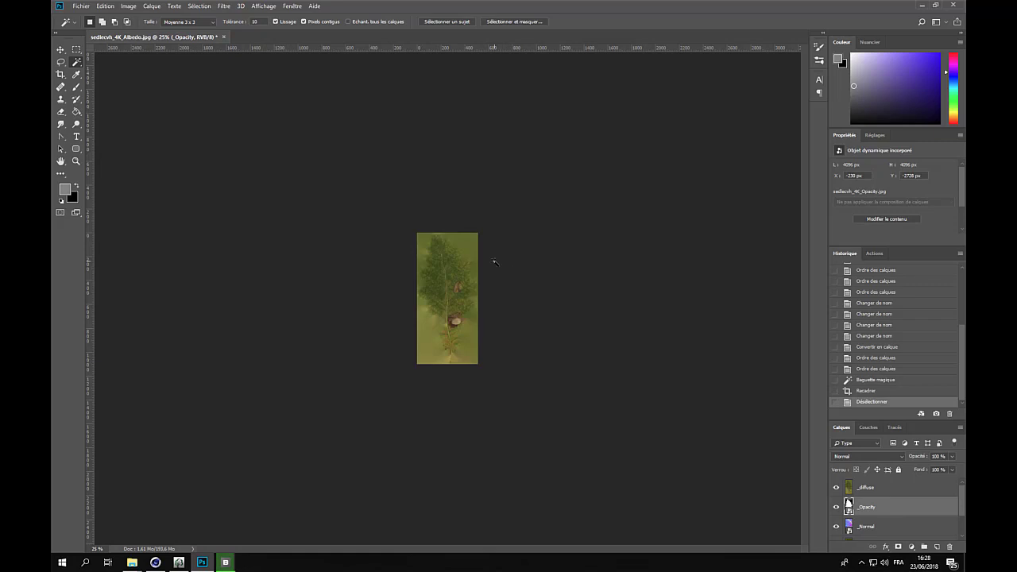
click(73, 8)
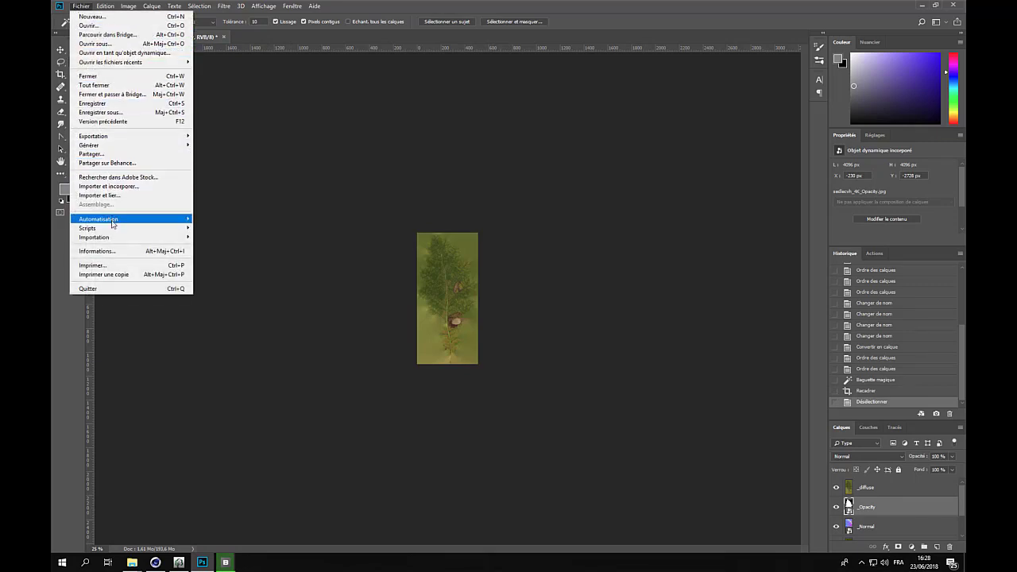
mouse_move(112, 139)
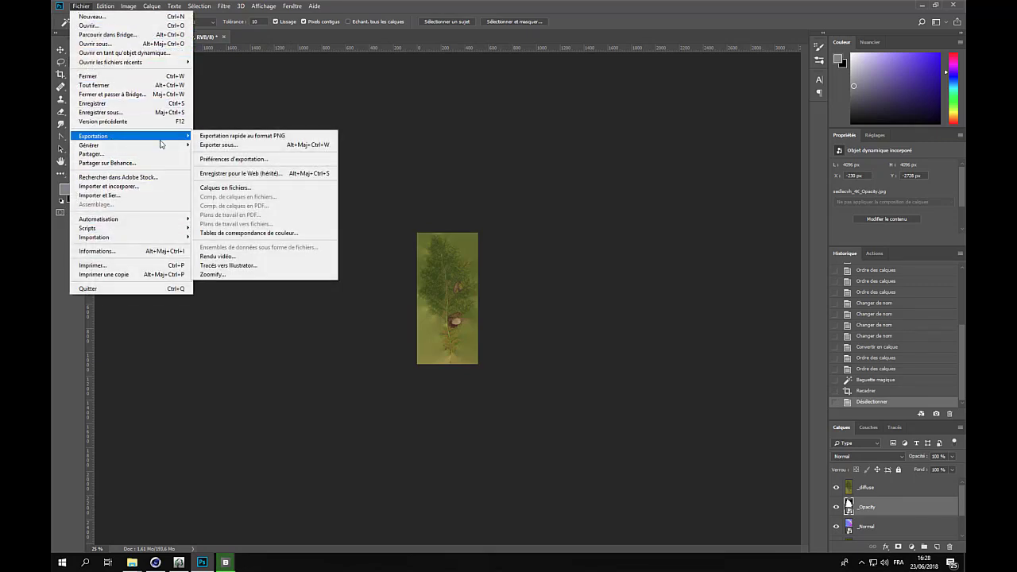
click(243, 189)
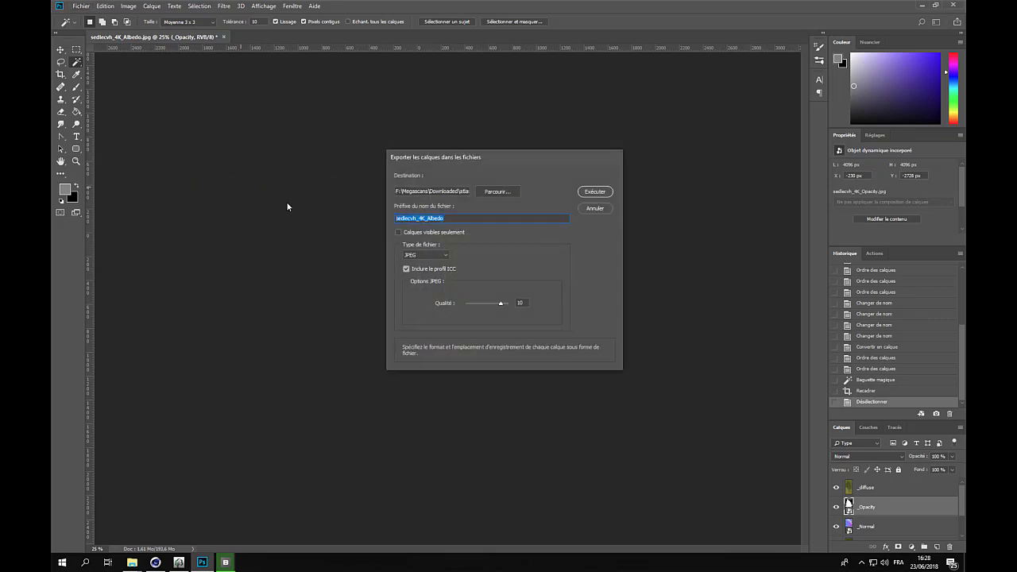
text(leaf0)
click(590, 194)
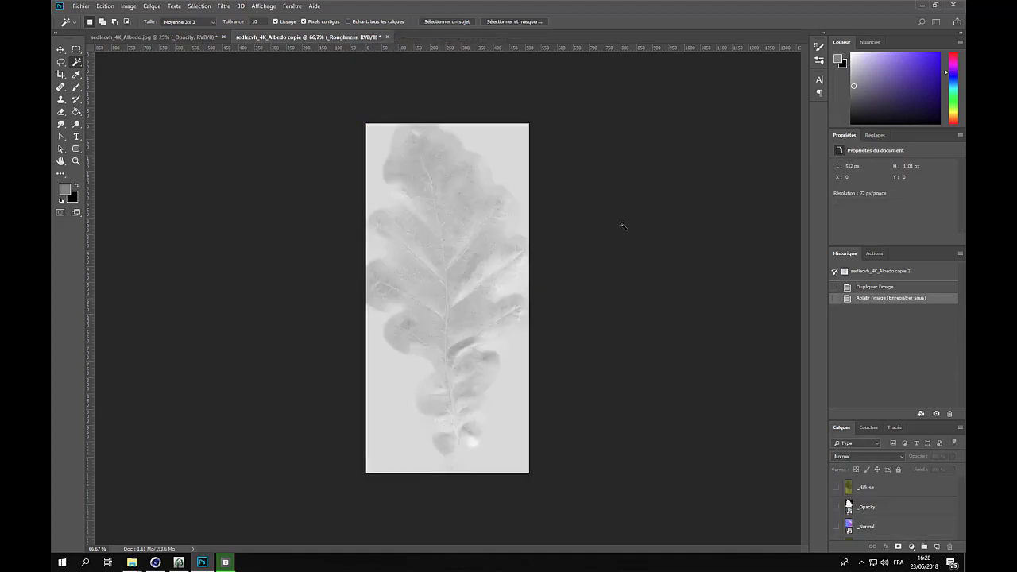
click(565, 313)
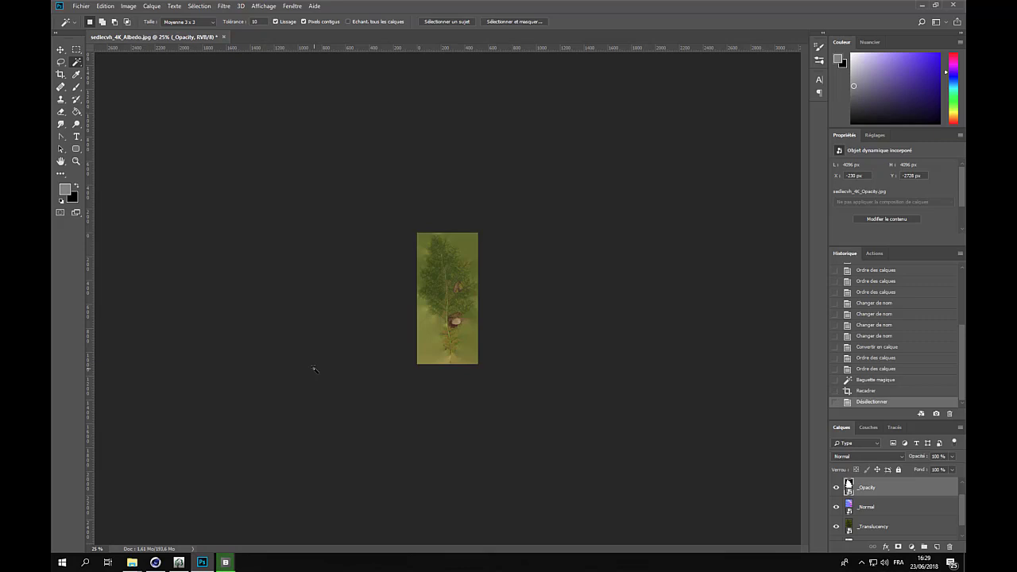
- Switch to File Explorer and copy the five exported leaf0 JPEG files in the Plants_Perennials_sedlecvh2 folder
mouse_move(137, 563)
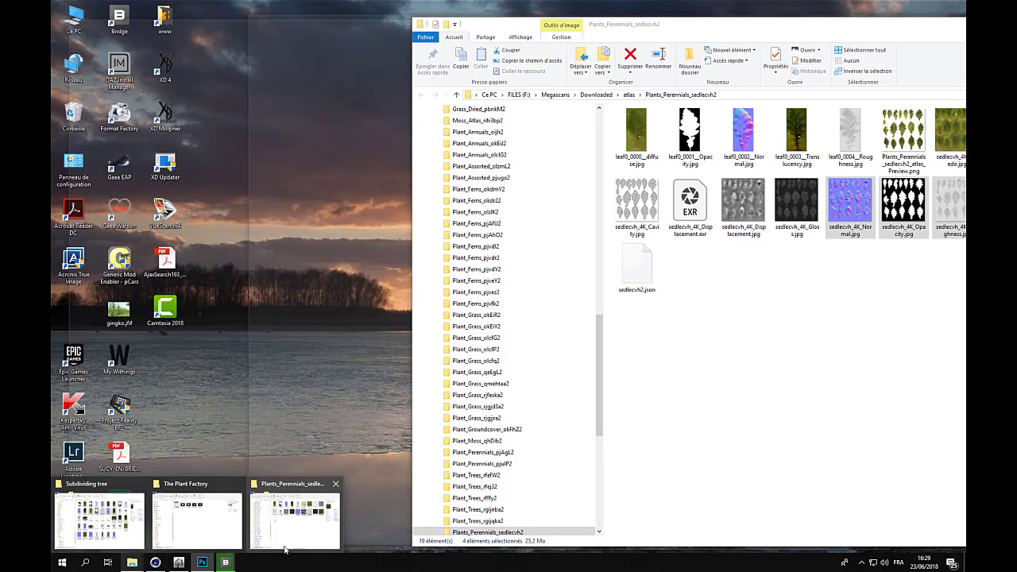
click(294, 521)
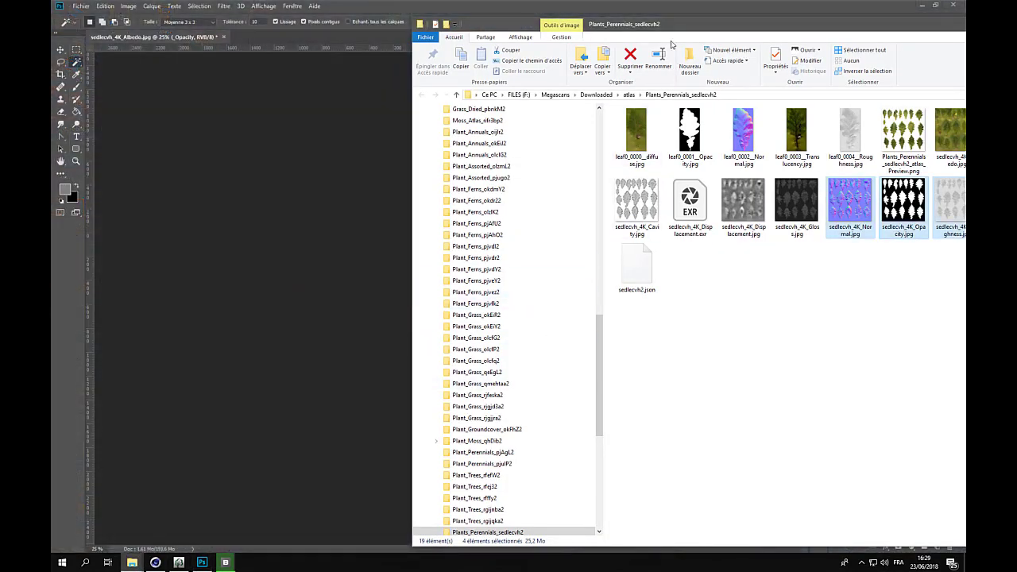
drag(672, 32, 350, 31)
click(334, 127)
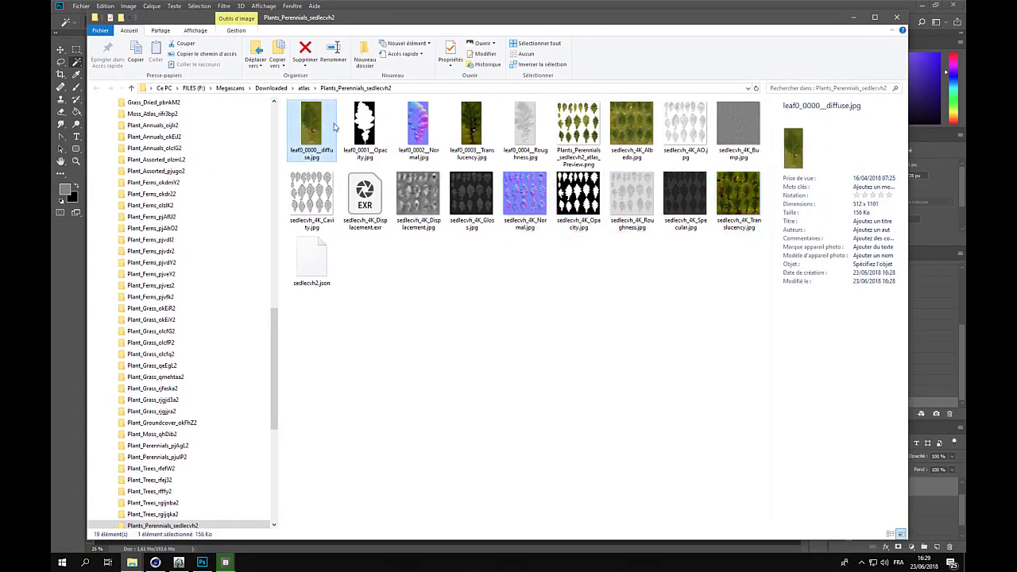
shift+click(526, 134)
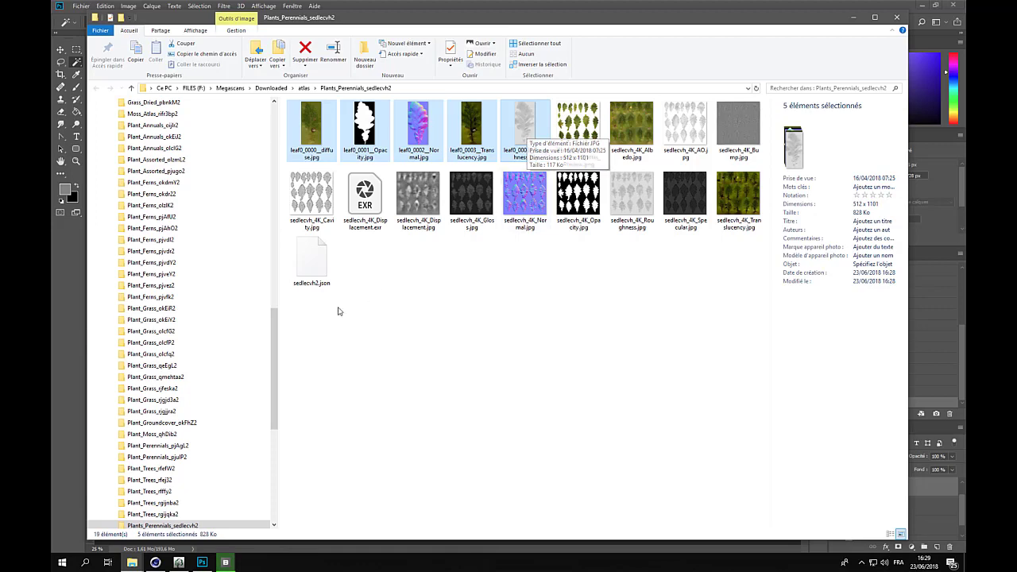
- Paste the copied leaf0 images into the Plants > Trees > Decidous > Temperate forests > Subdividing tree folder
drag(274, 318, 273, 421)
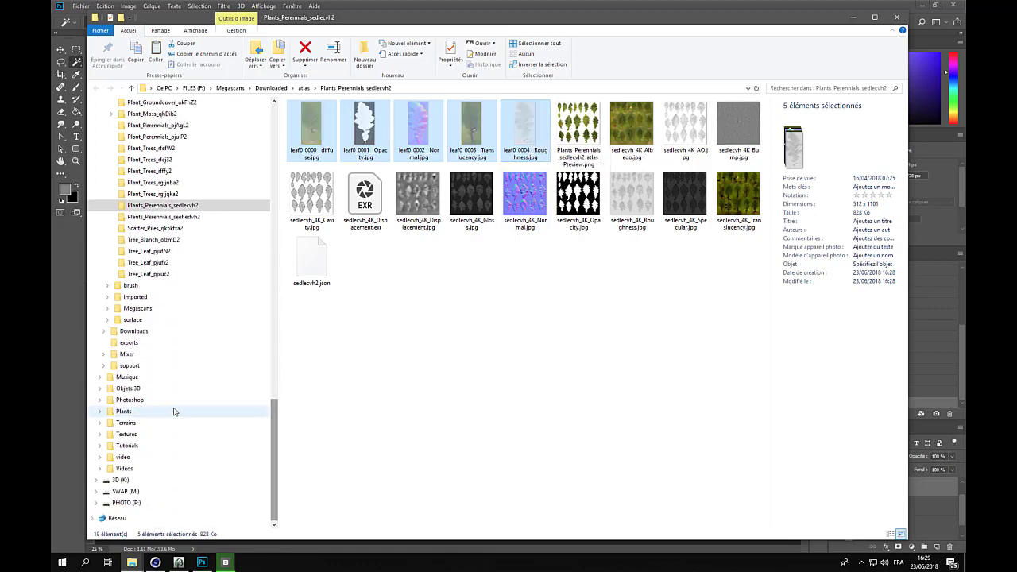
click(127, 413)
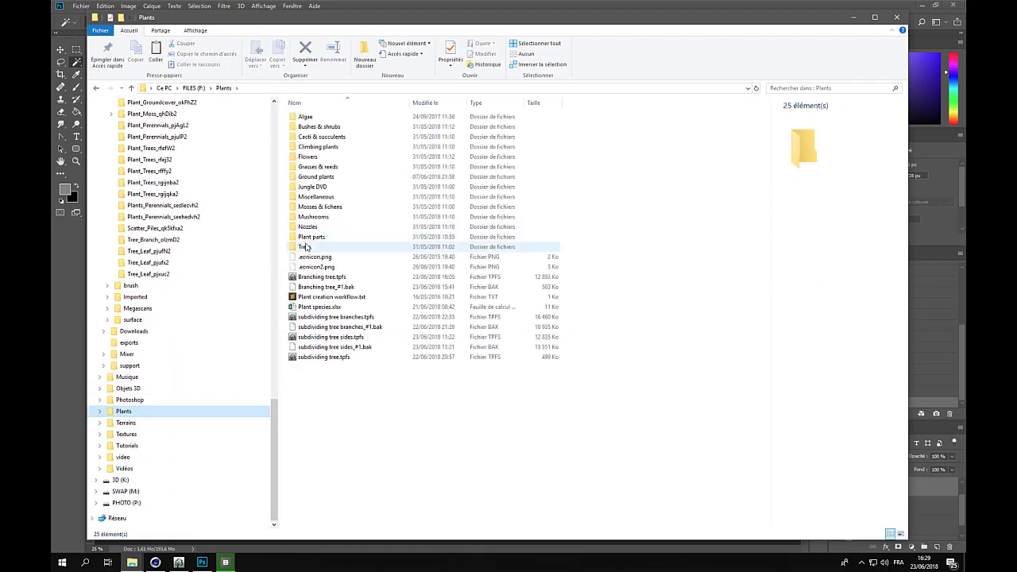
double_click(305, 247)
double_click(310, 126)
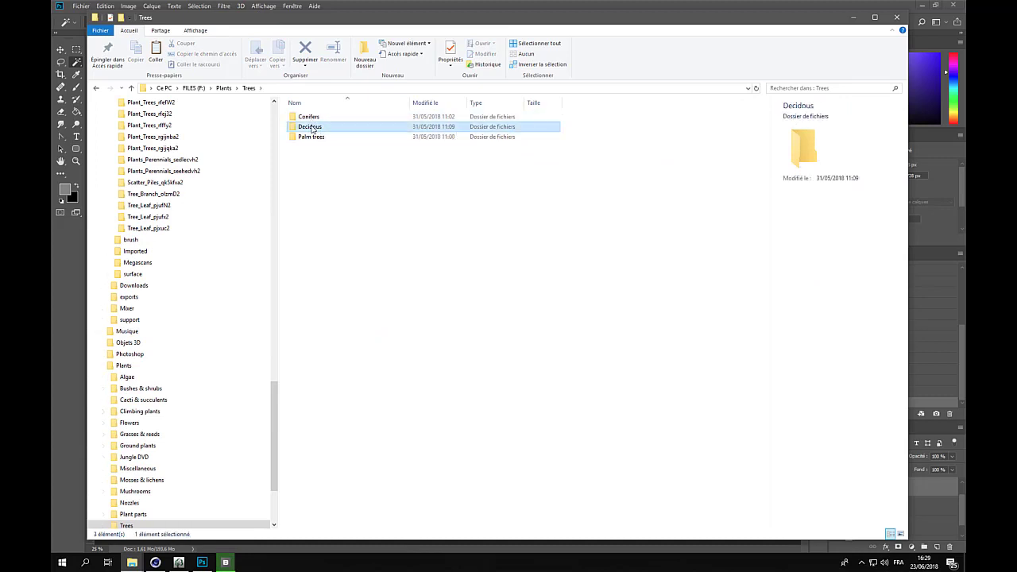
click(309, 118)
double_click(308, 119)
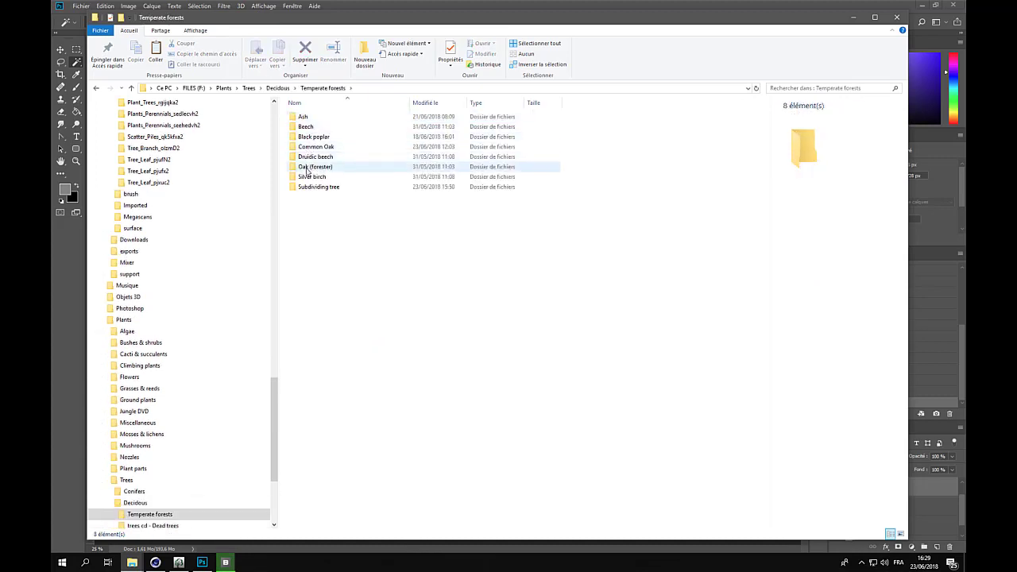
double_click(318, 186)
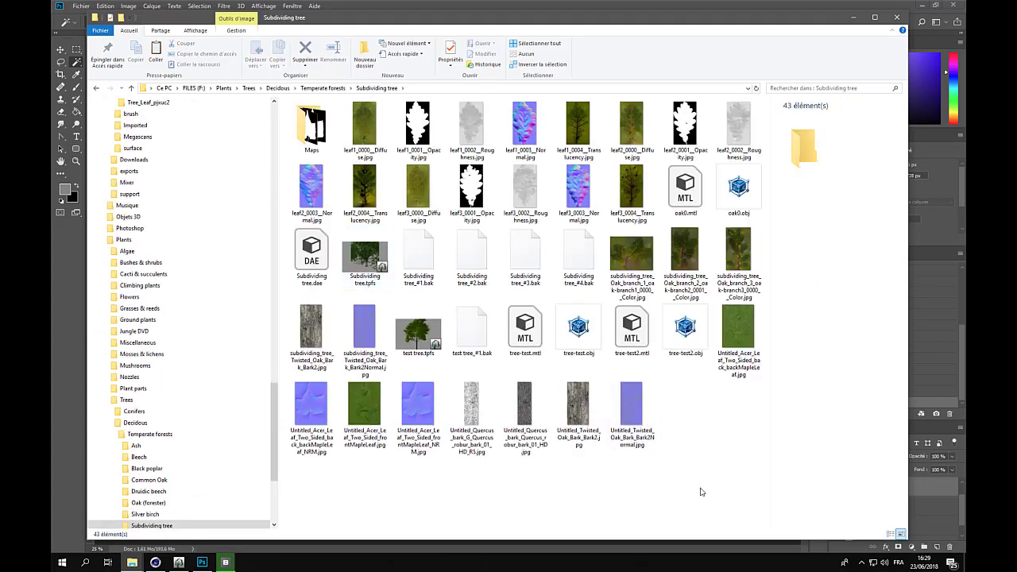
key(ctrl+v)
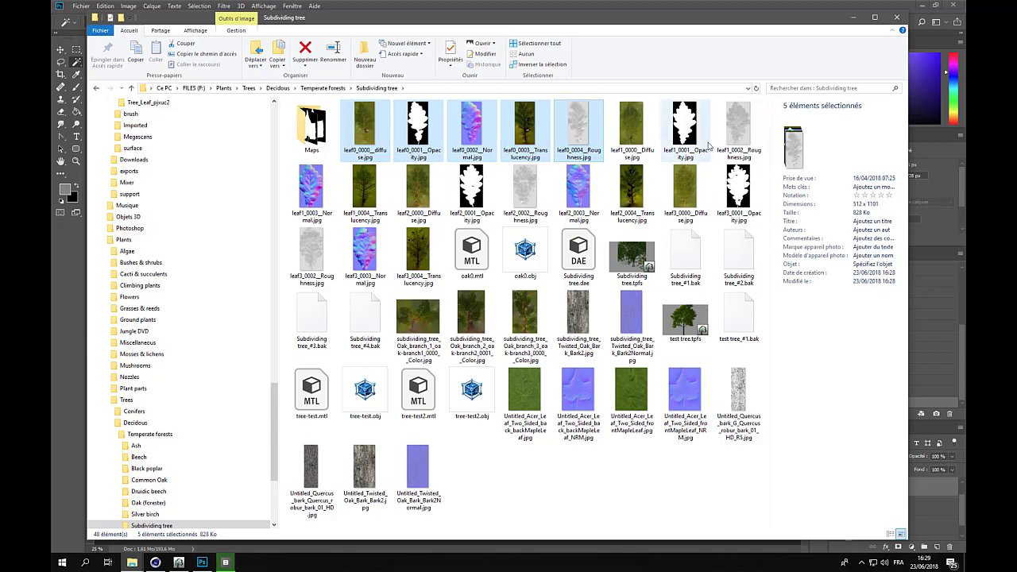
- Switch to PlantFactory and load leaf0_0000__diffuse.jpg from the Subdividing tree folder as the Leaf material's colour picture
click(178, 562)
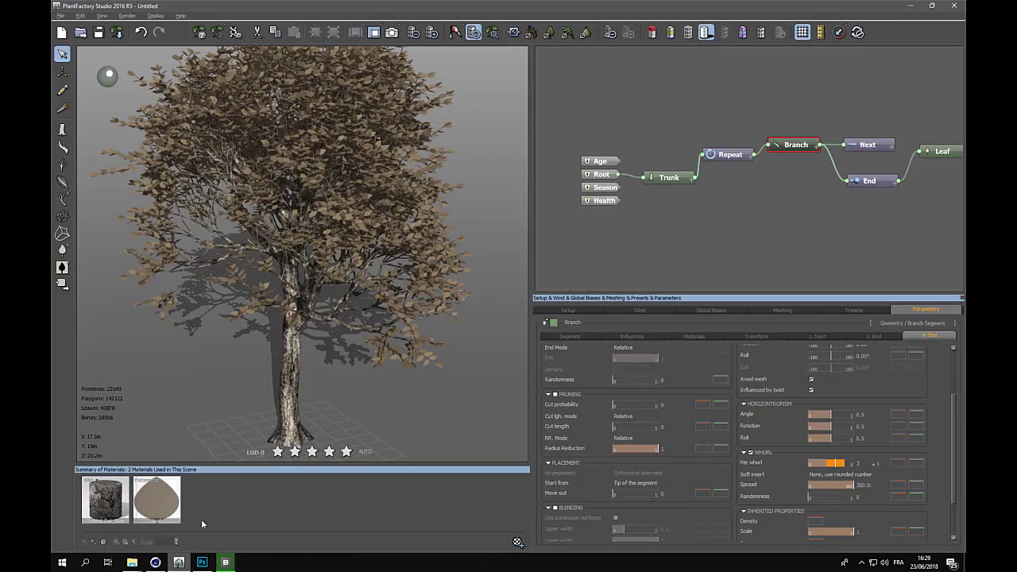
right_click(155, 503)
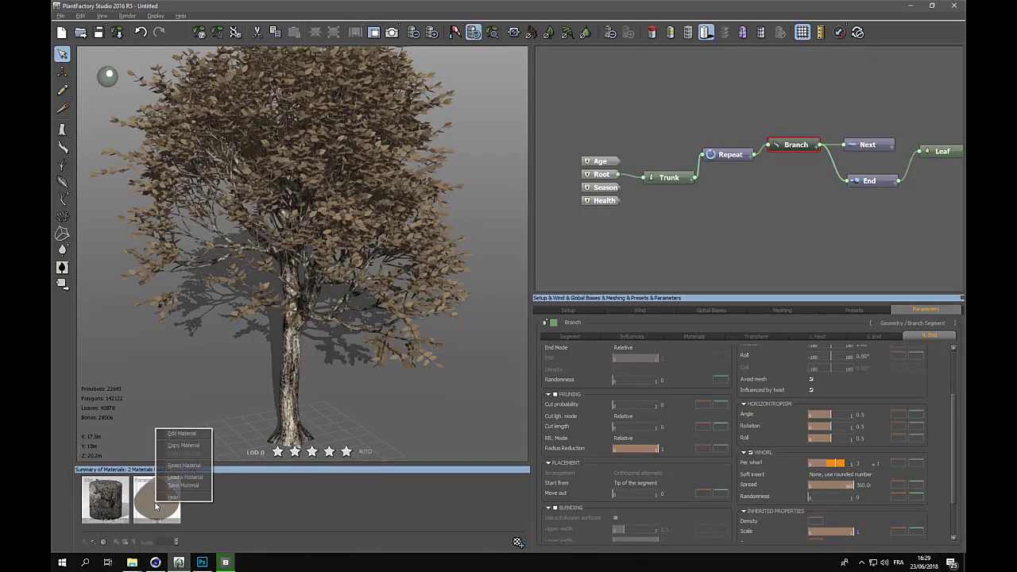
click(182, 434)
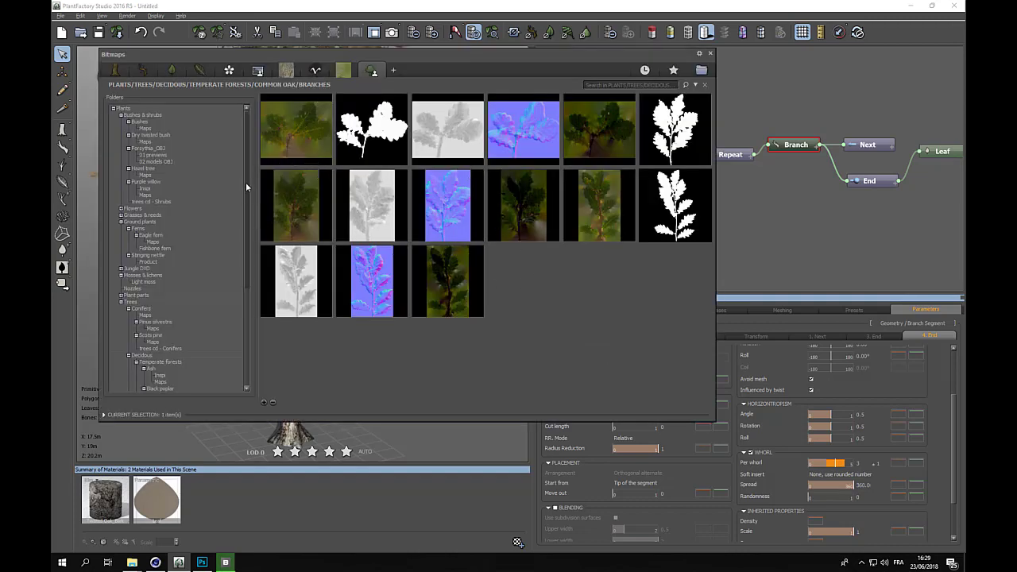
drag(245, 182, 240, 261)
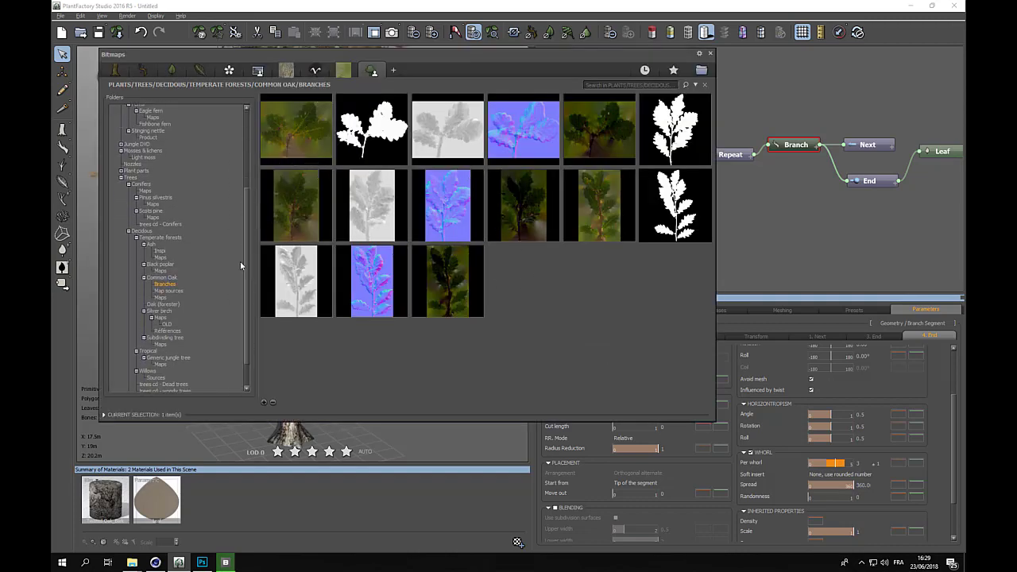
click(161, 278)
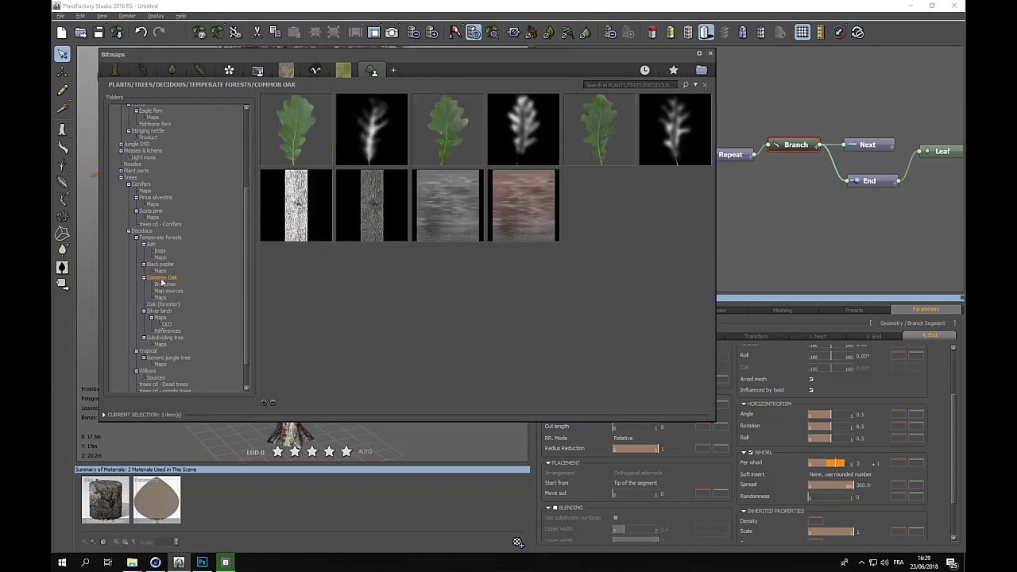
click(162, 300)
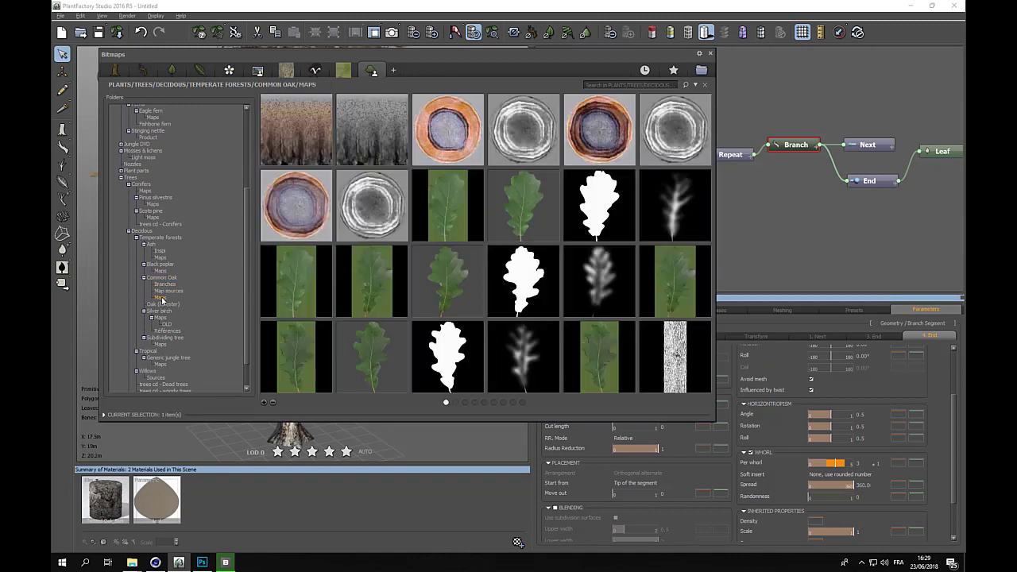
click(163, 293)
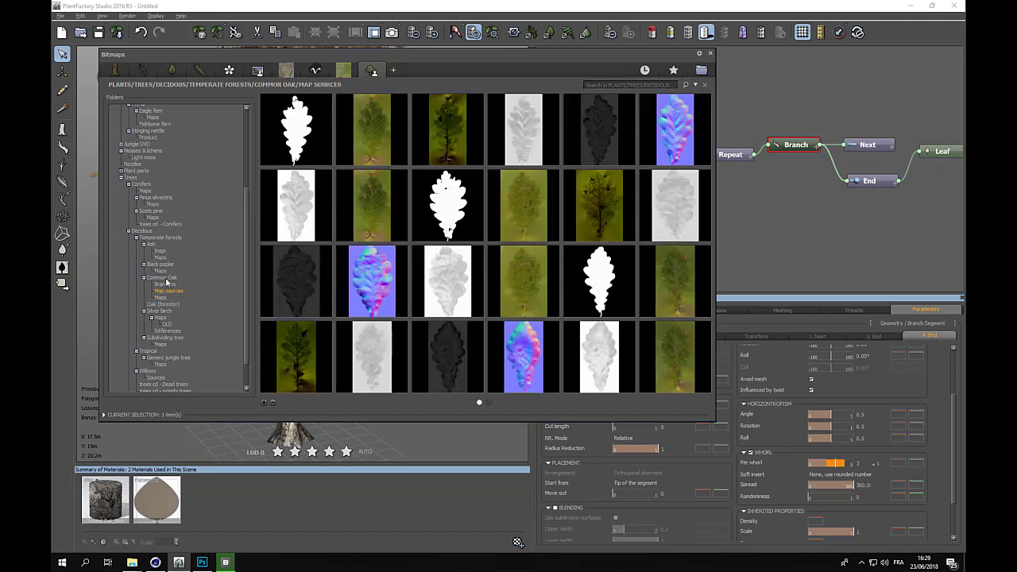
scroll(190, 317, down, 1)
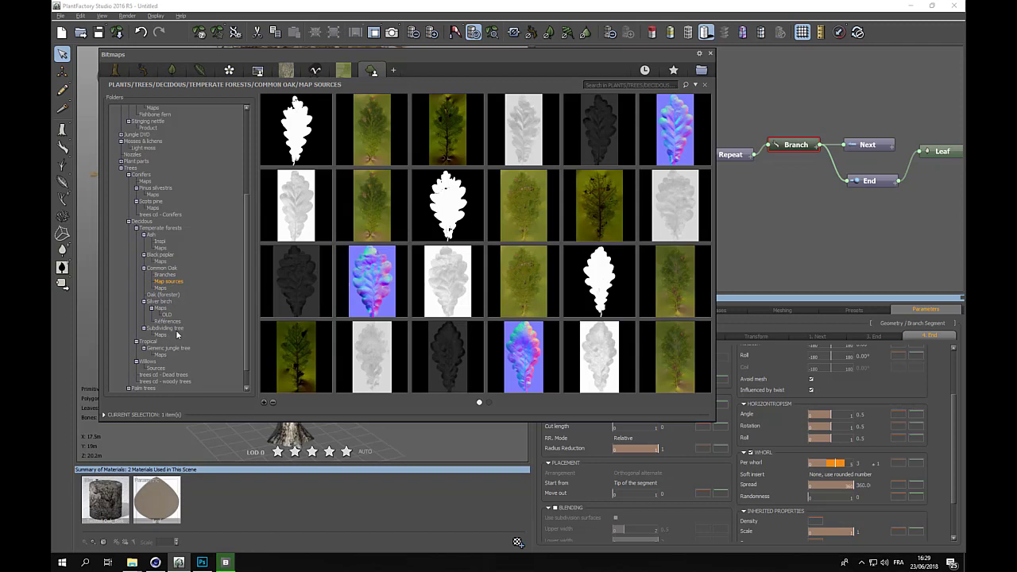
click(165, 327)
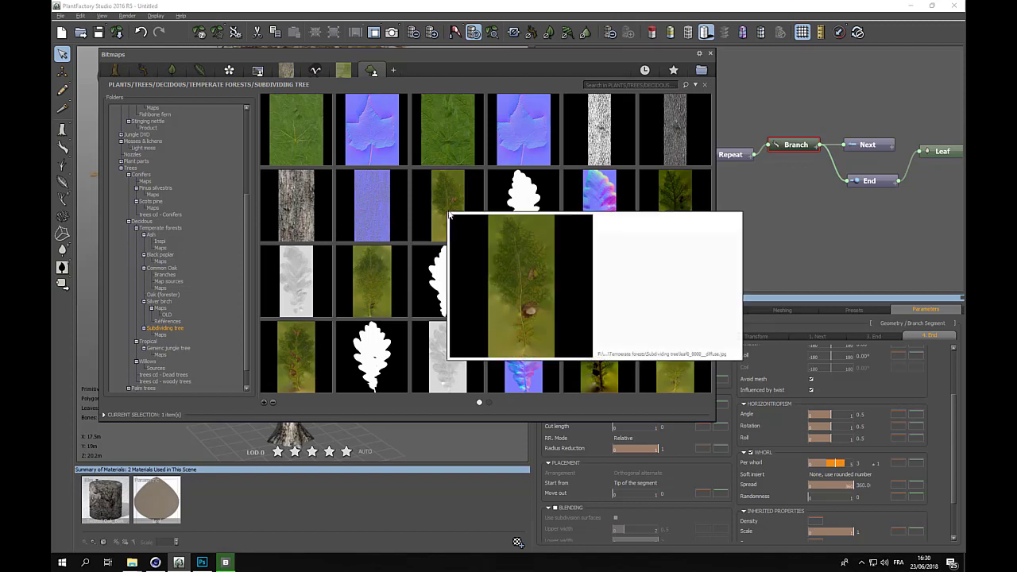
double_click(437, 191)
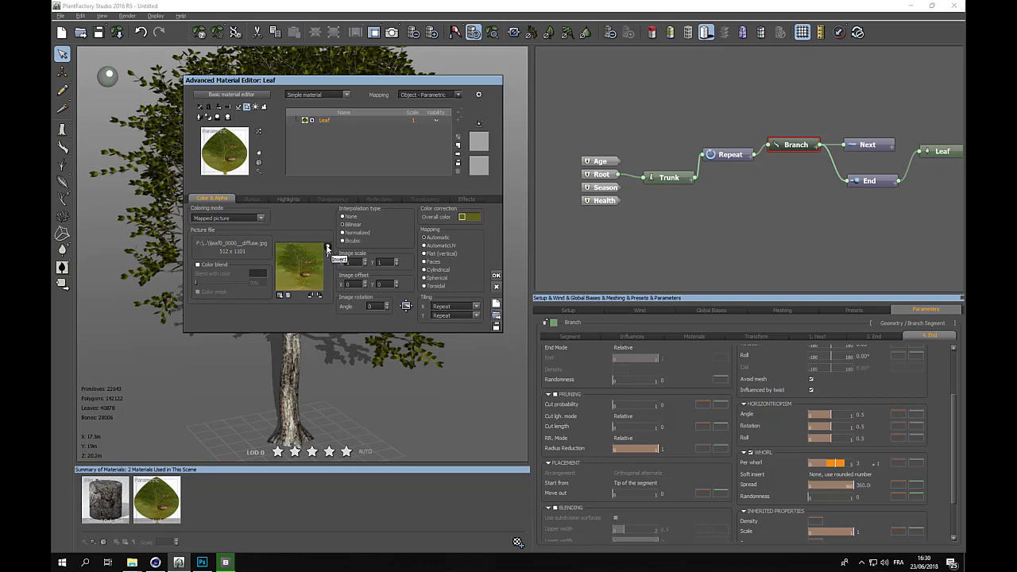
- Edit the leaf colour map's function graph and replace the alpha texture image with the leaf0_0001 Opacity map
click(327, 247)
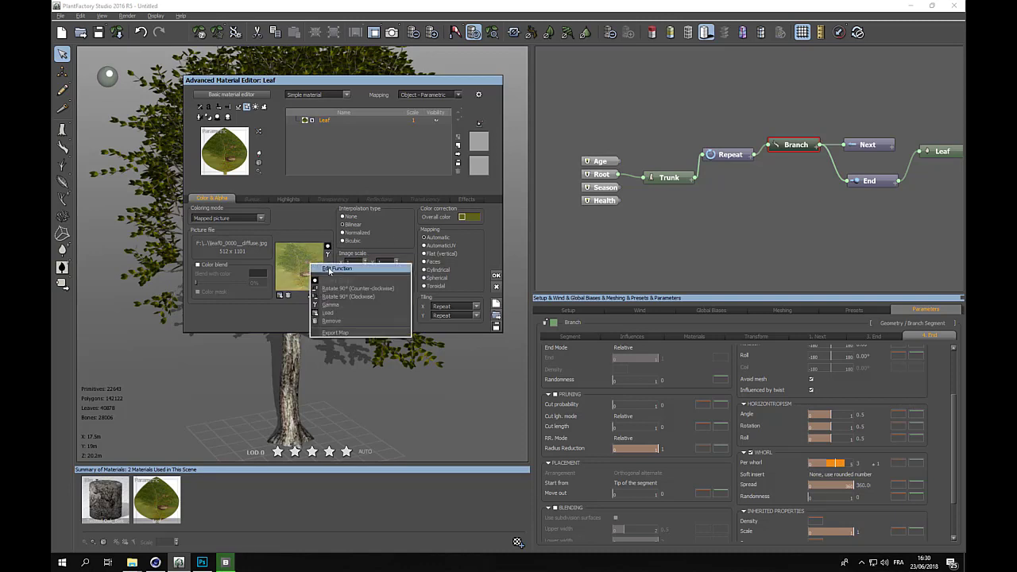
click(330, 269)
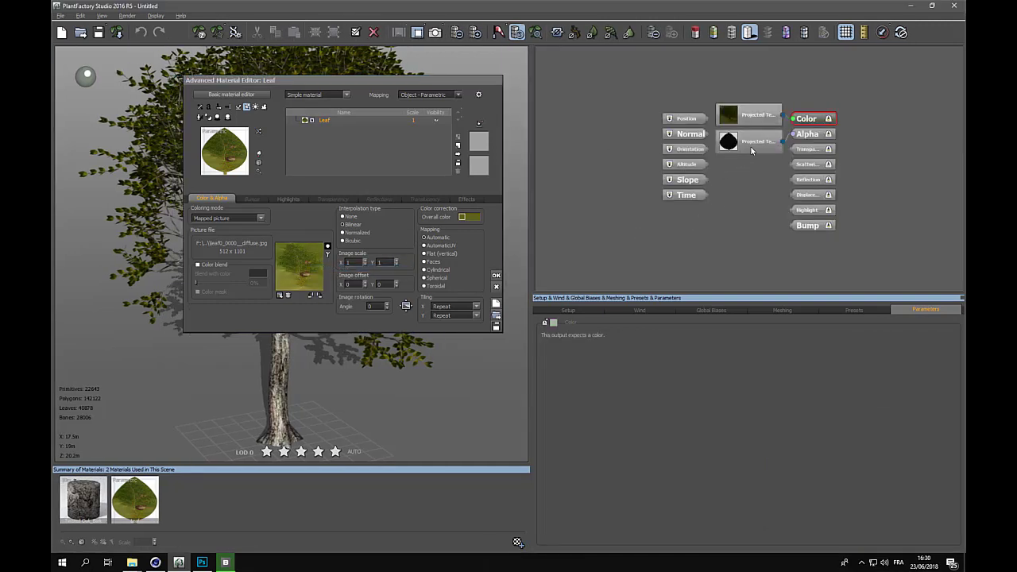
click(752, 150)
mouse_move(690, 353)
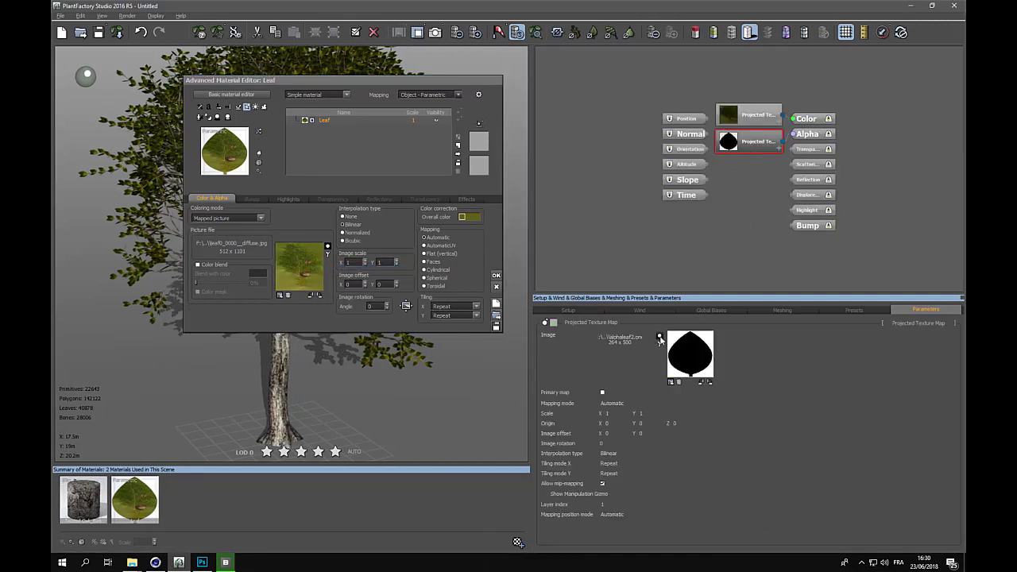
click(672, 383)
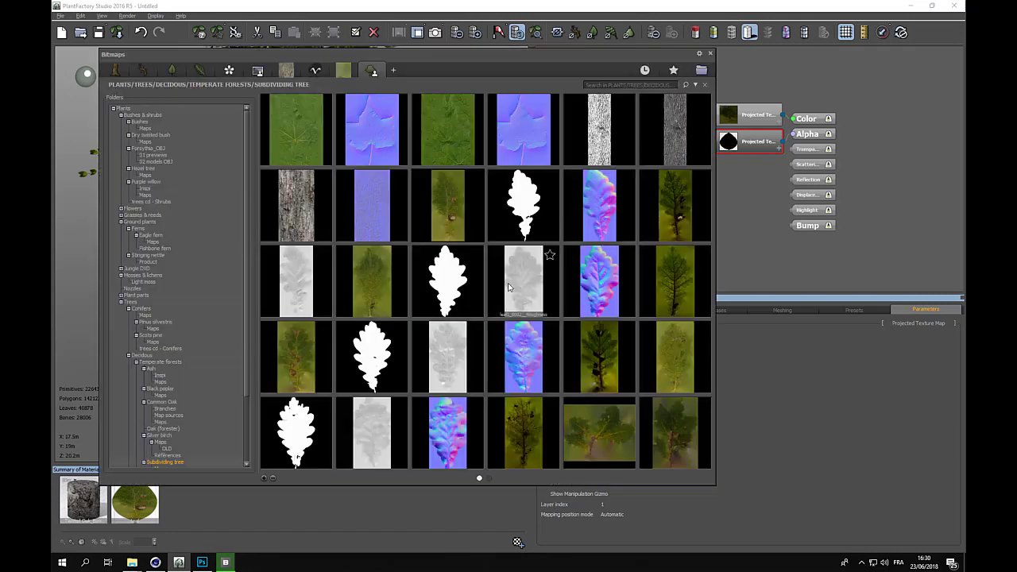
double_click(534, 197)
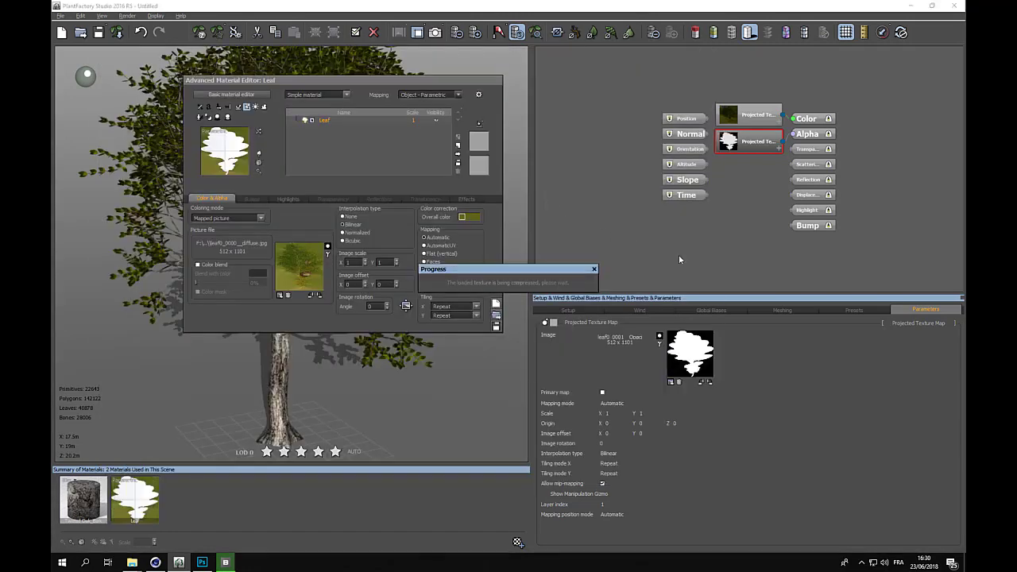
- Invert the colours of the leaf opacity map, accept the Leaf material and inspect the leaves up close
click(659, 336)
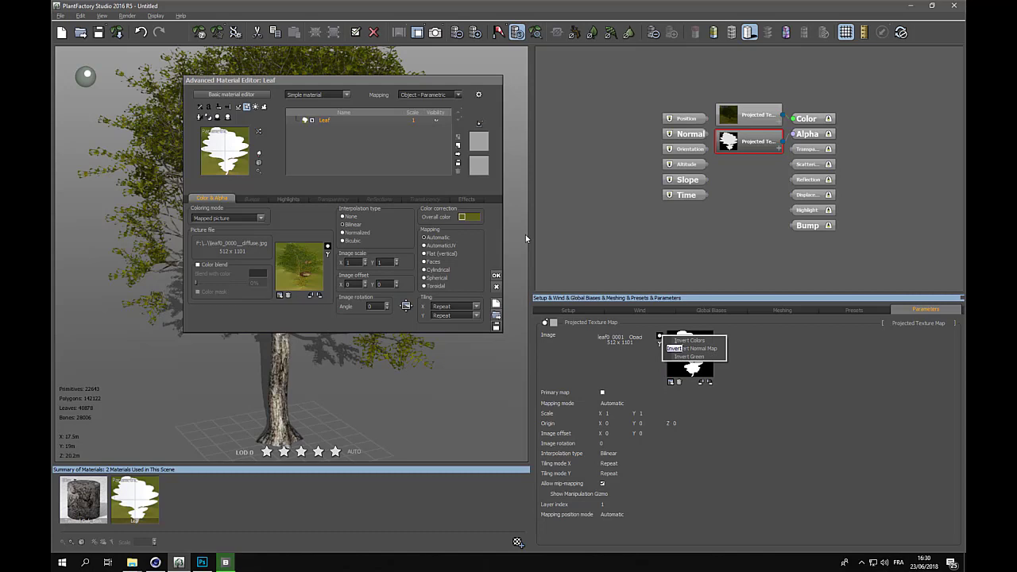
click(696, 341)
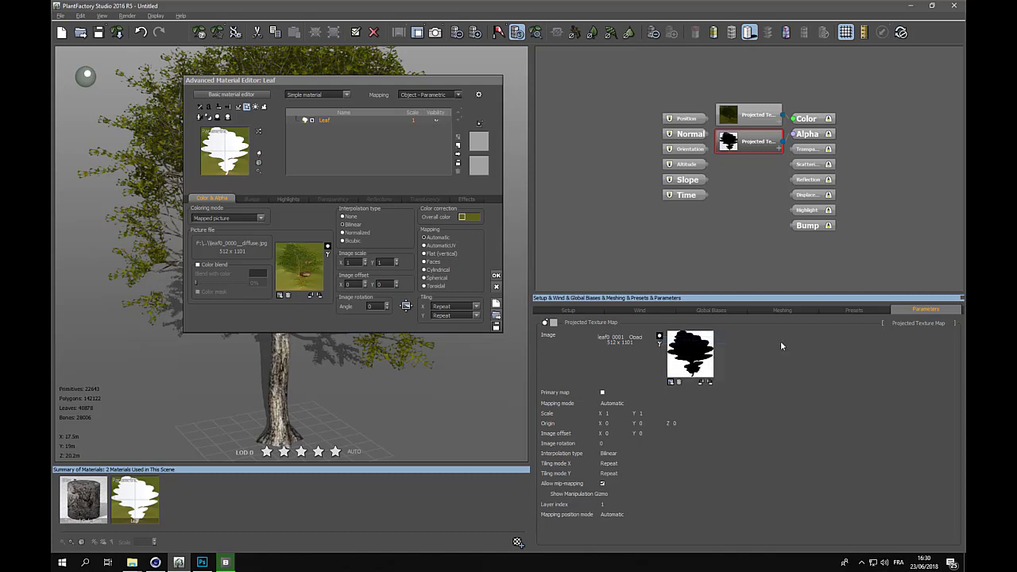
click(496, 276)
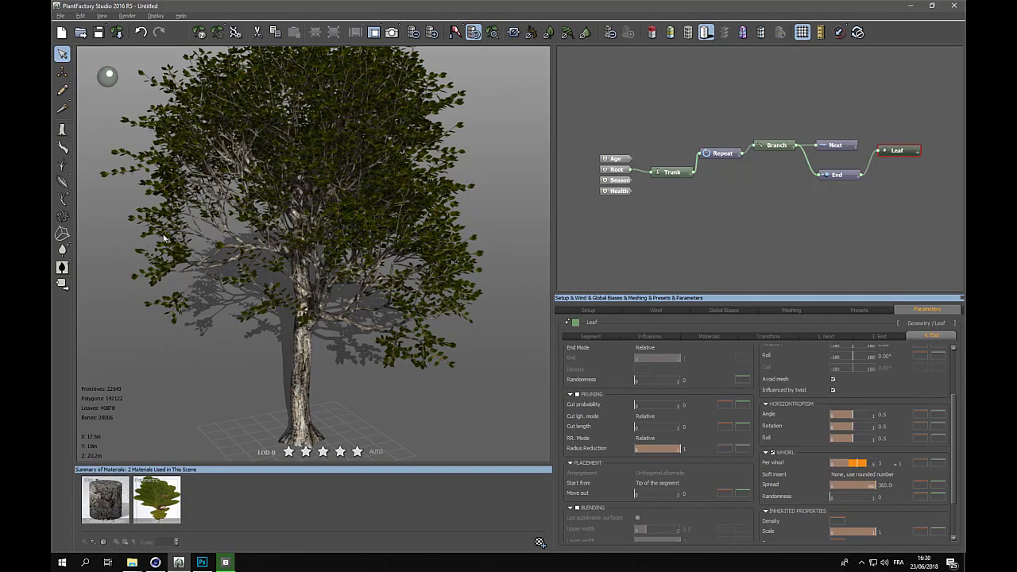
scroll(164, 239, up, 5)
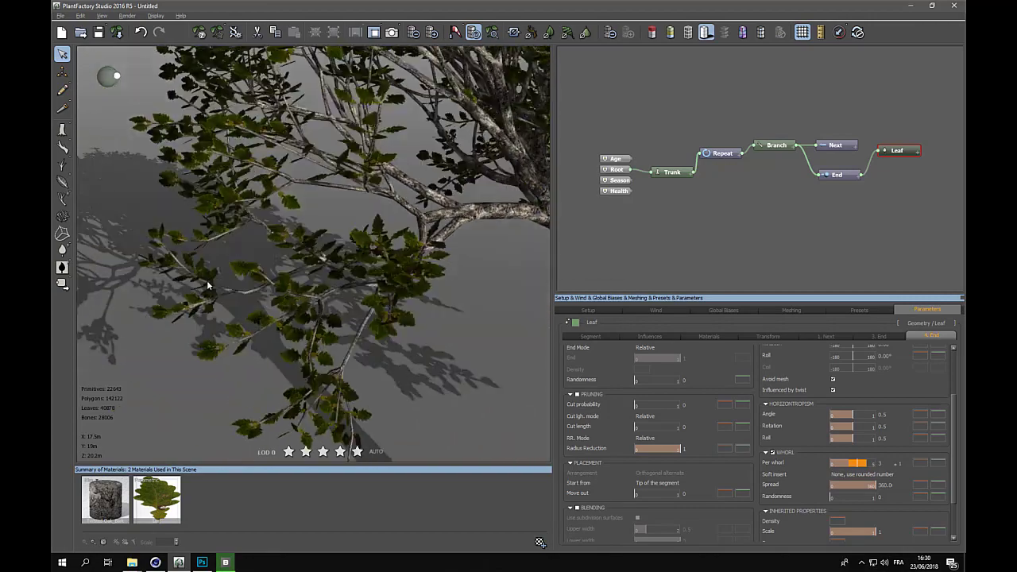
- Examine the new oak leaves on the branches up close and then the whole tree
scroll(398, 281, up, 2)
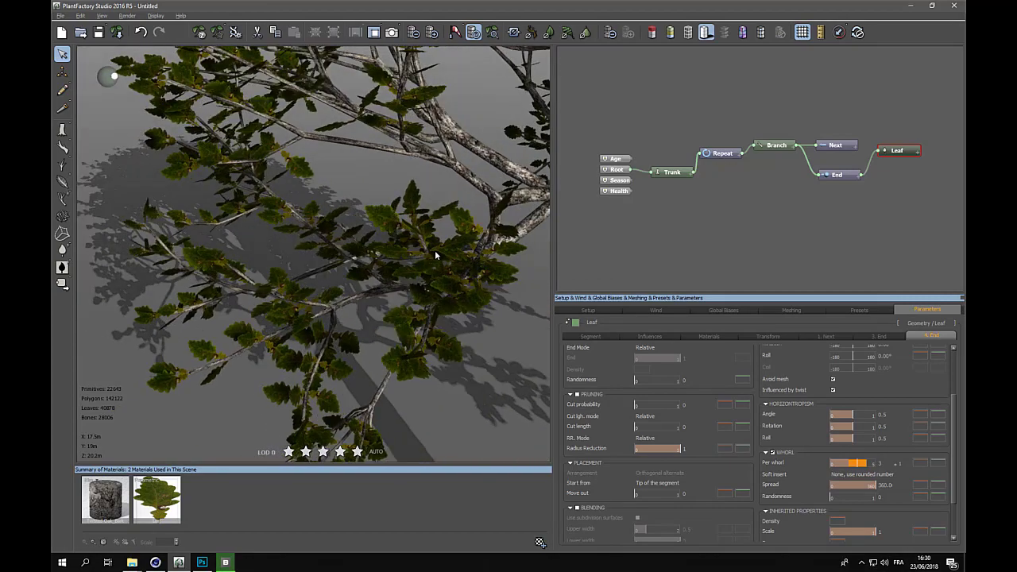
right_drag(435, 251, 378, 237)
scroll(377, 237, down, 3)
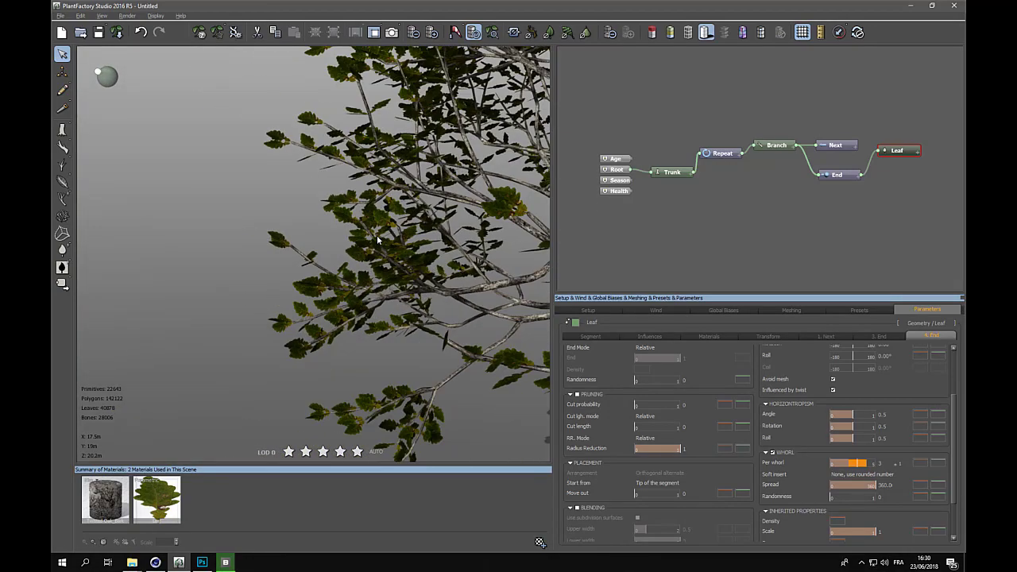
scroll(377, 237, down, 4)
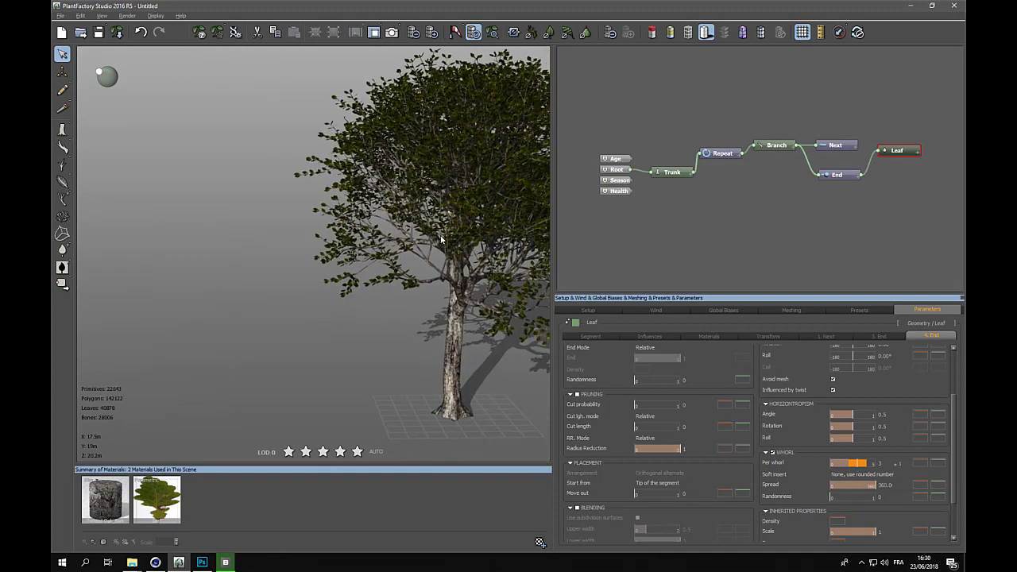
middle_drag(442, 239, 365, 245)
right_drag(365, 245, 418, 242)
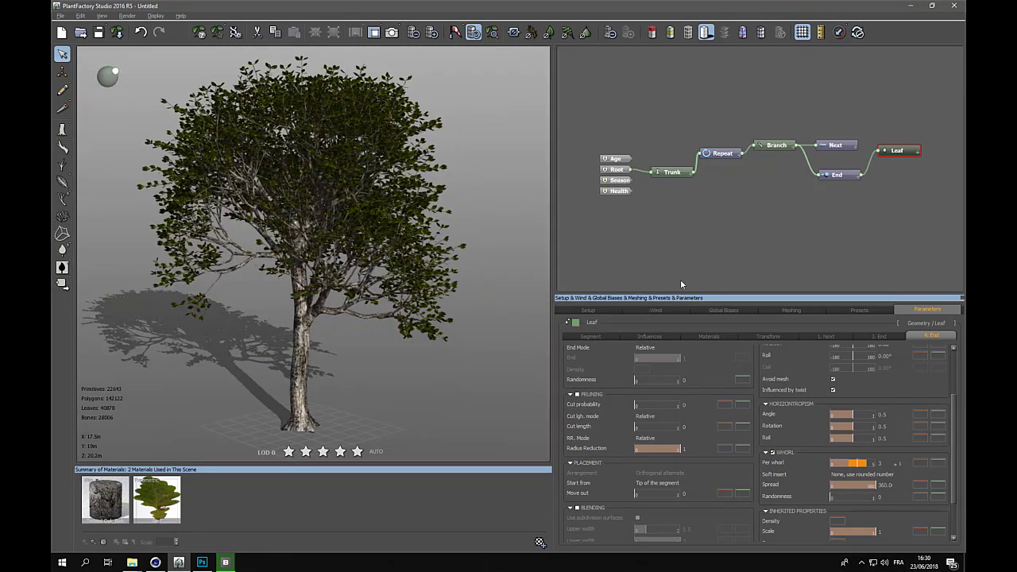
- Look through the Leaf node's material settings, collapsing the Segment Body, Blades and Cap sections
double_click(898, 151)
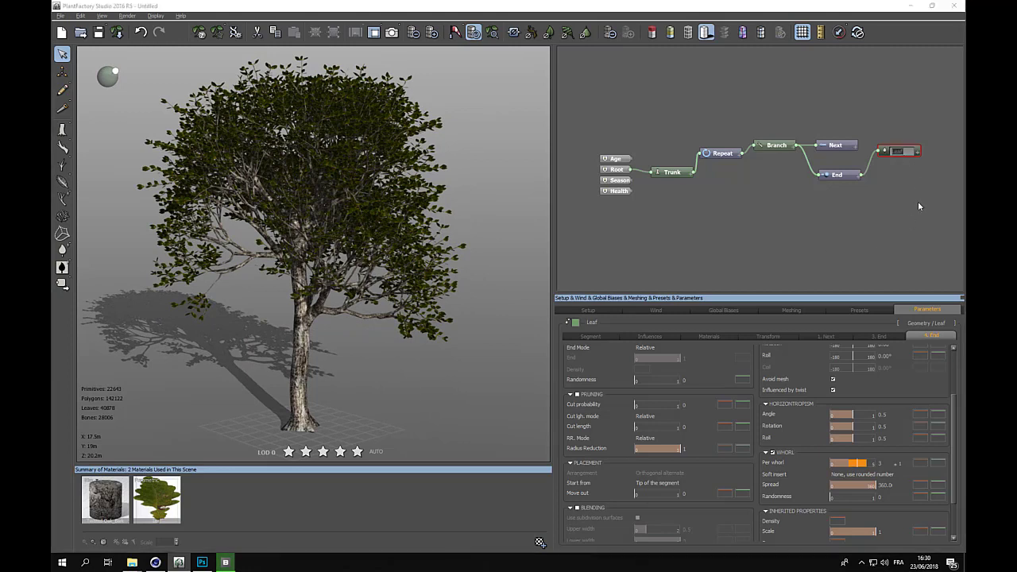
click(886, 155)
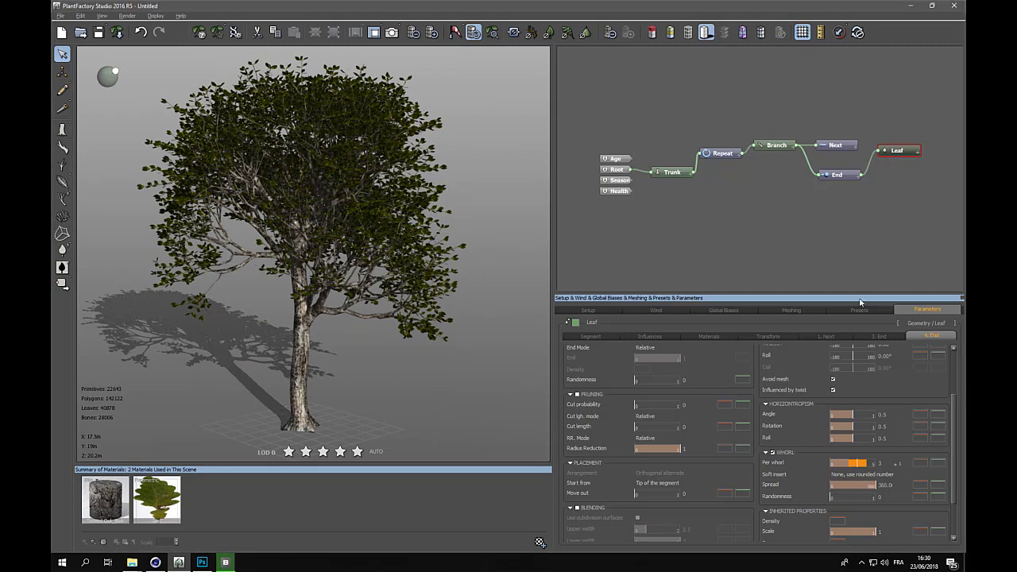
click(704, 337)
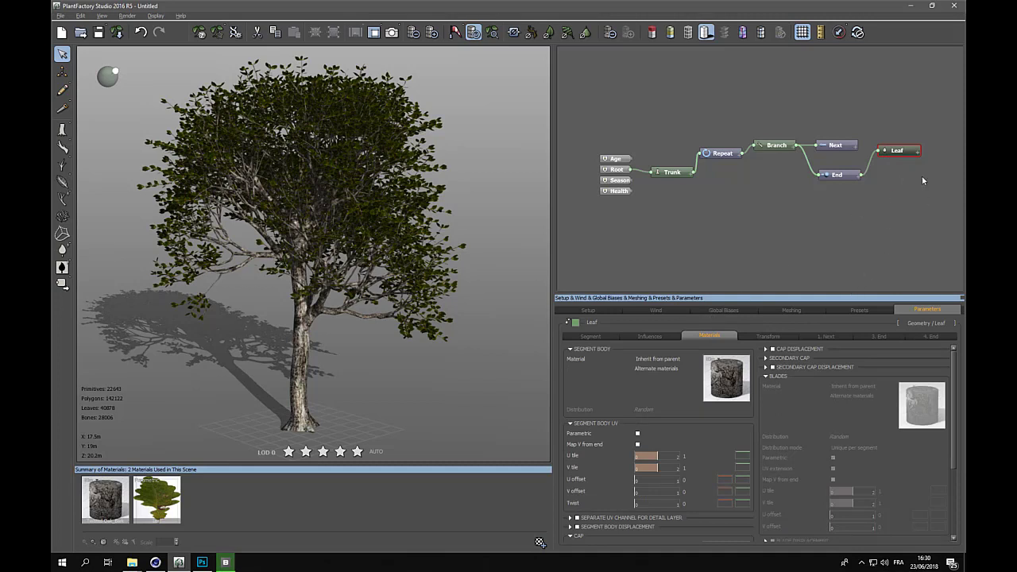
double_click(897, 152)
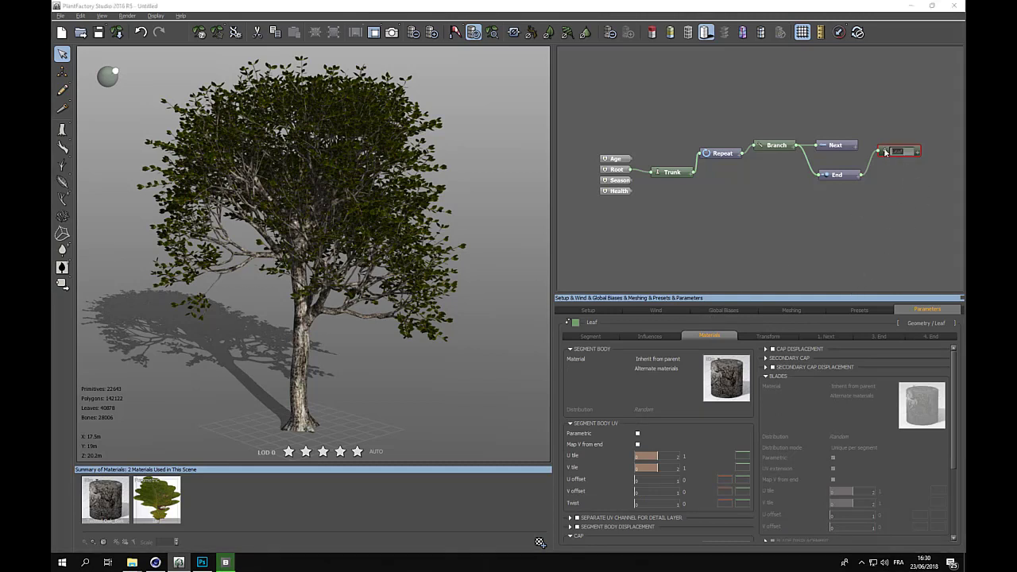
click(886, 152)
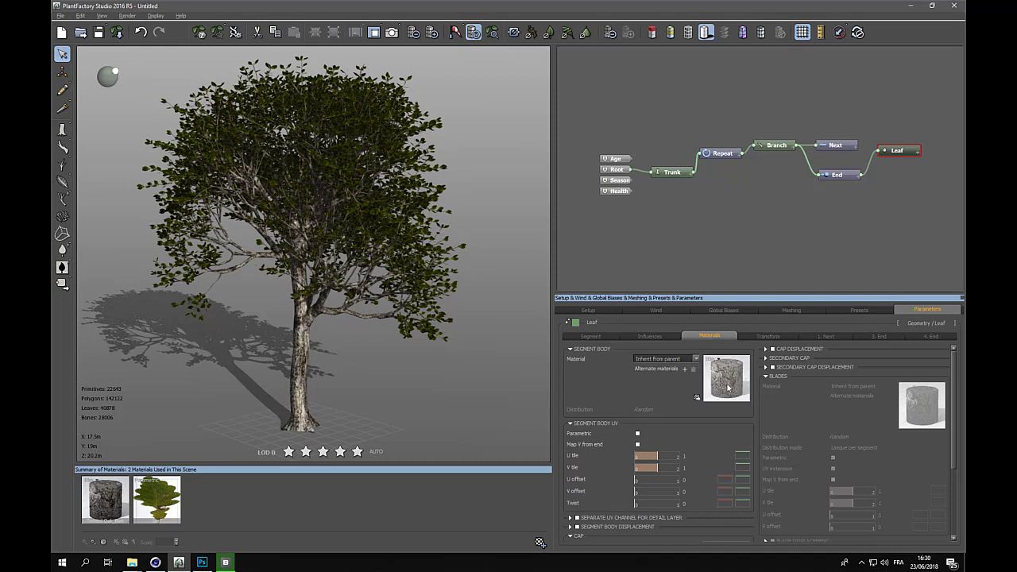
click(570, 350)
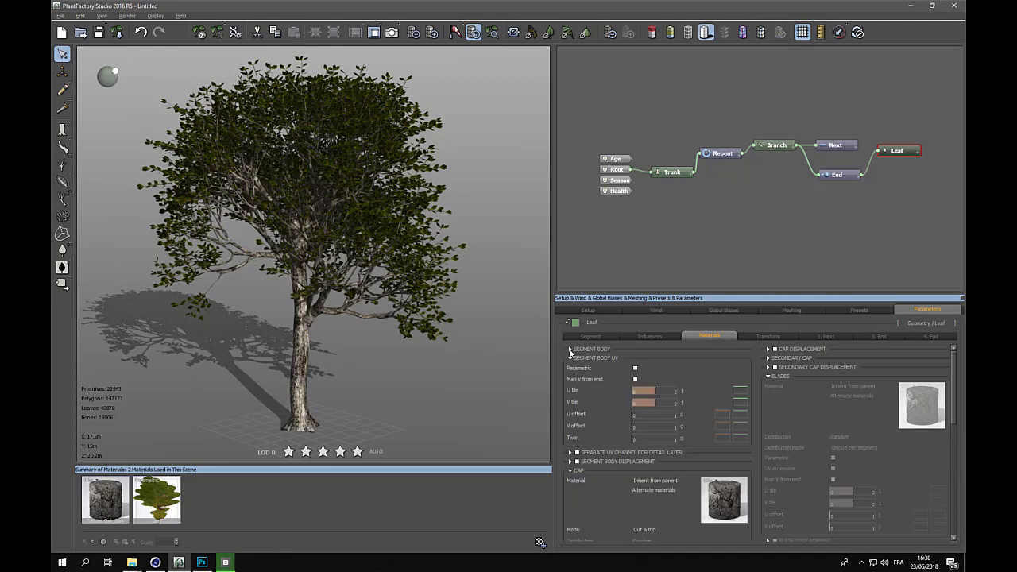
double_click(906, 155)
click(859, 206)
click(676, 402)
text(2)
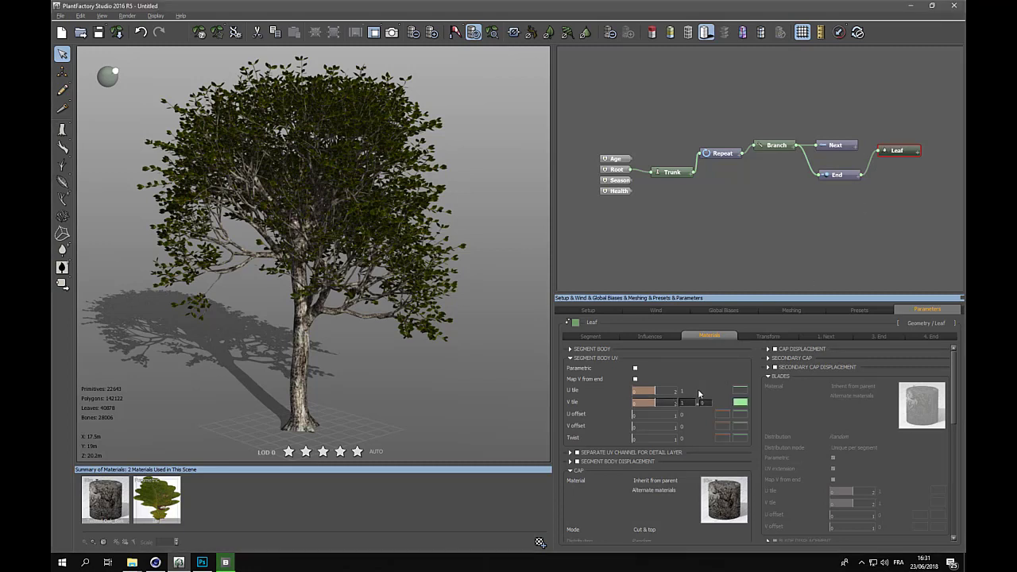
key(Return)
click(770, 378)
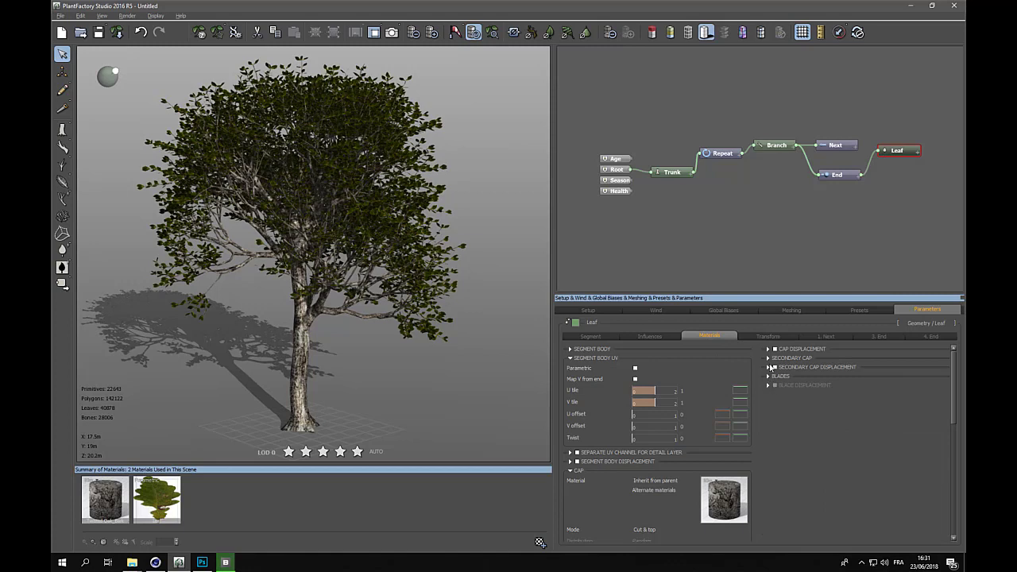
click(570, 471)
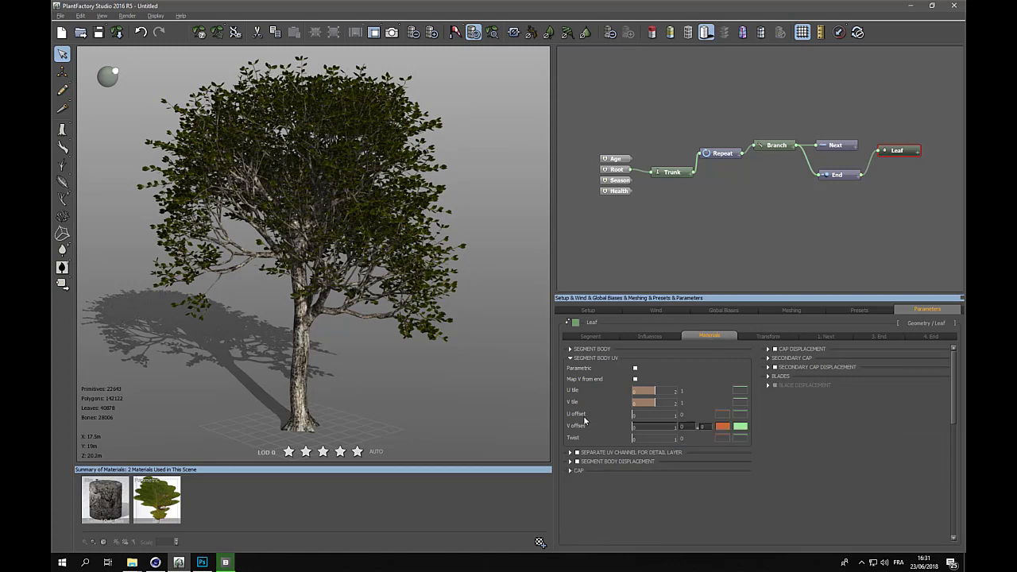
- Try the Leaf material on the segment body, and set it back to Inherit from parent
click(569, 350)
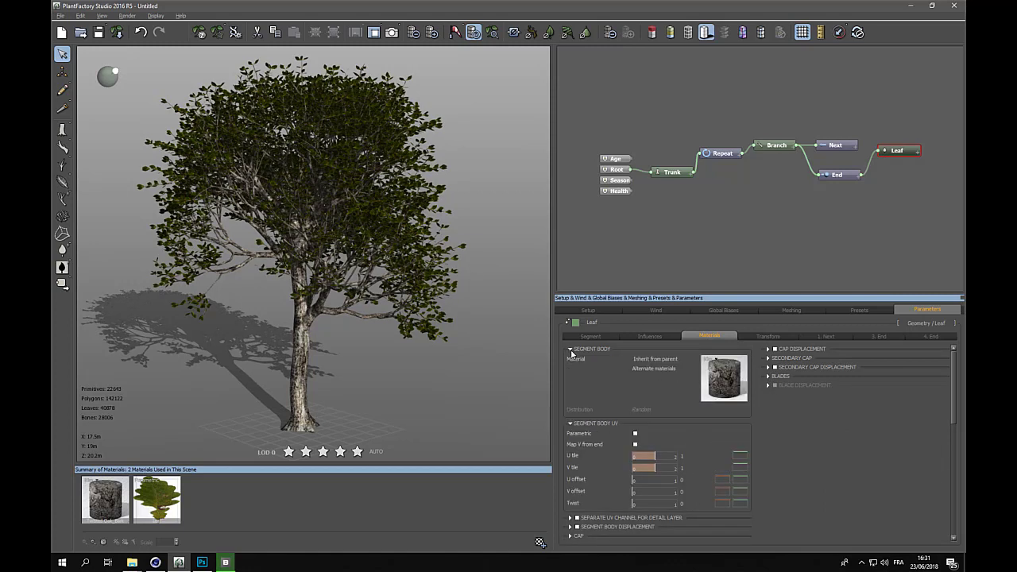
click(690, 361)
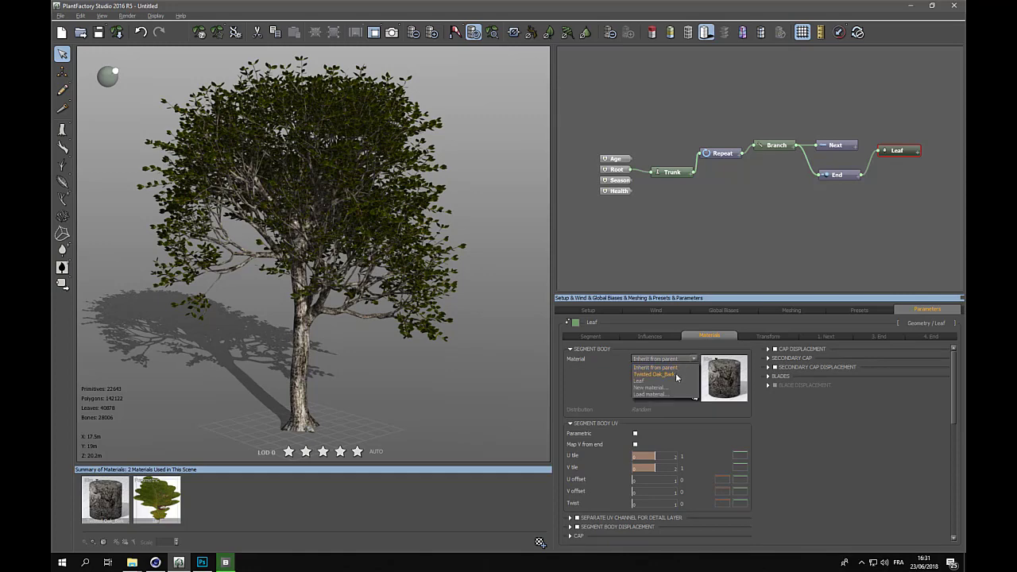
click(642, 381)
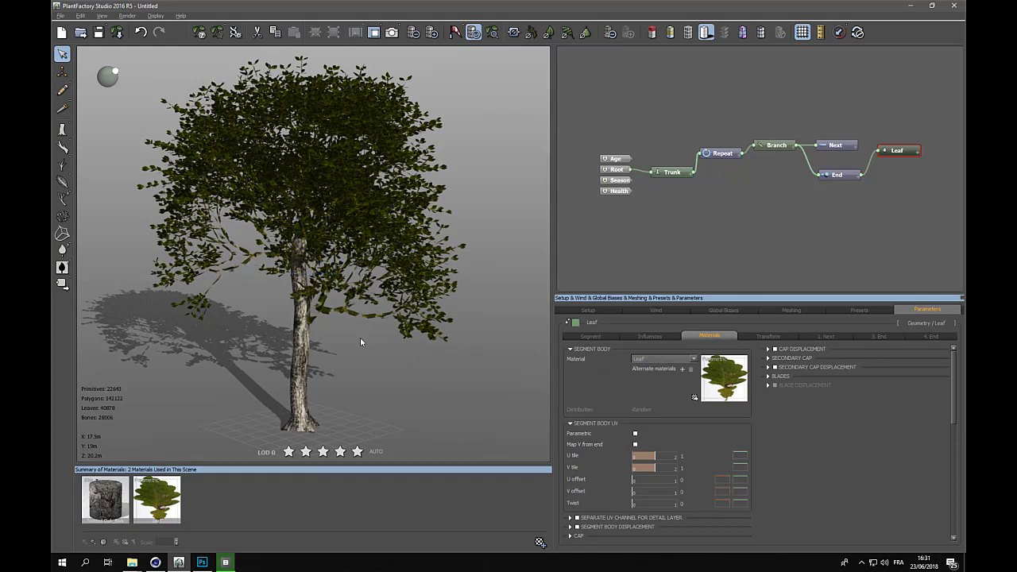
click(696, 362)
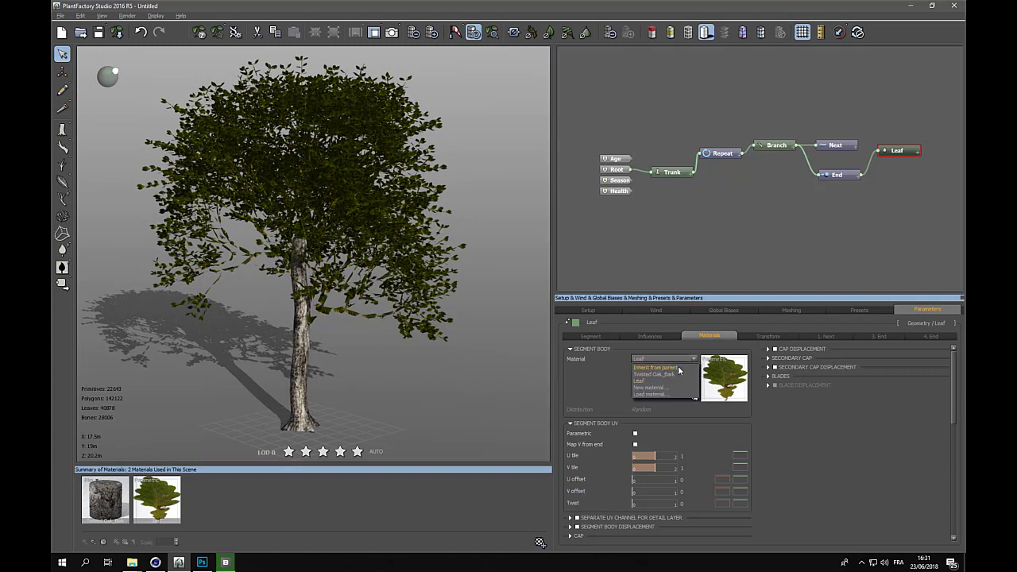
click(667, 367)
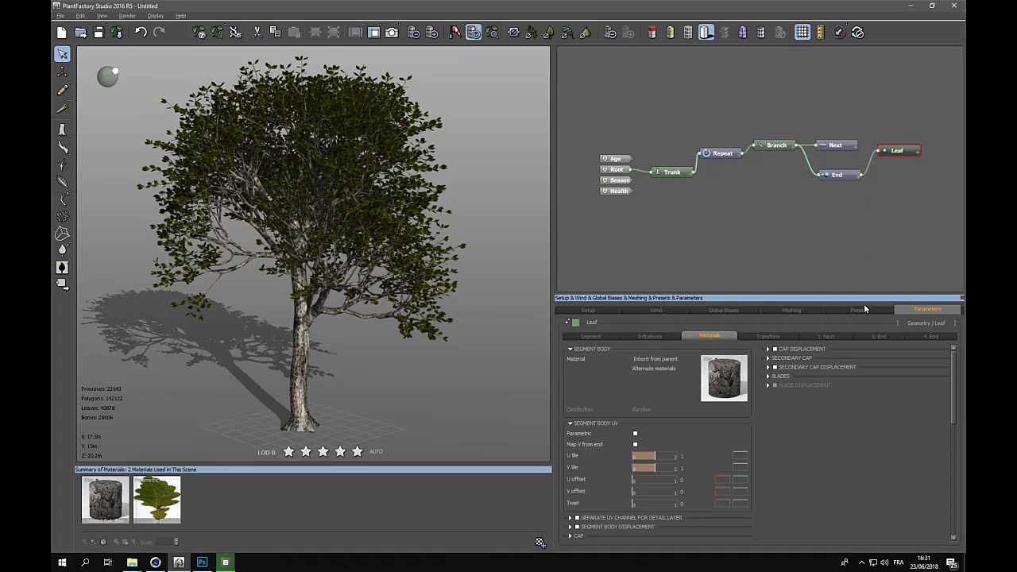
- Reselect the Leaf node to show its own leaf geometry and material settings
click(591, 337)
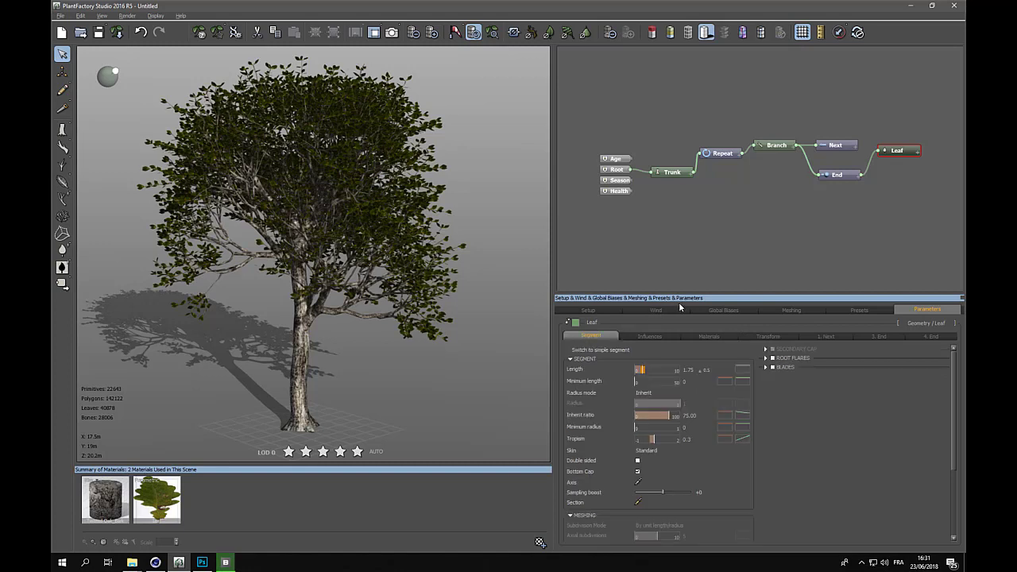
click(649, 336)
click(709, 337)
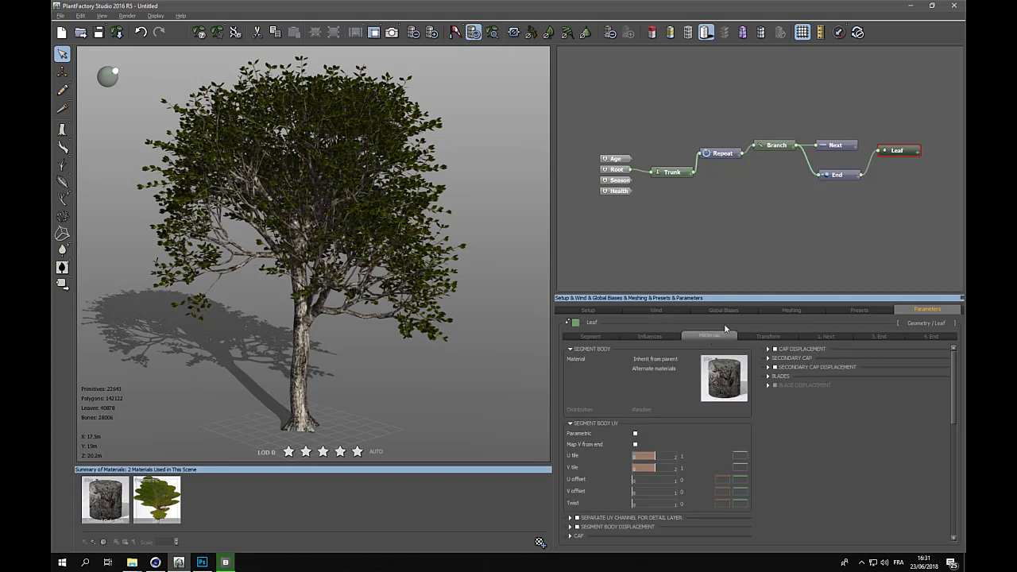
click(782, 146)
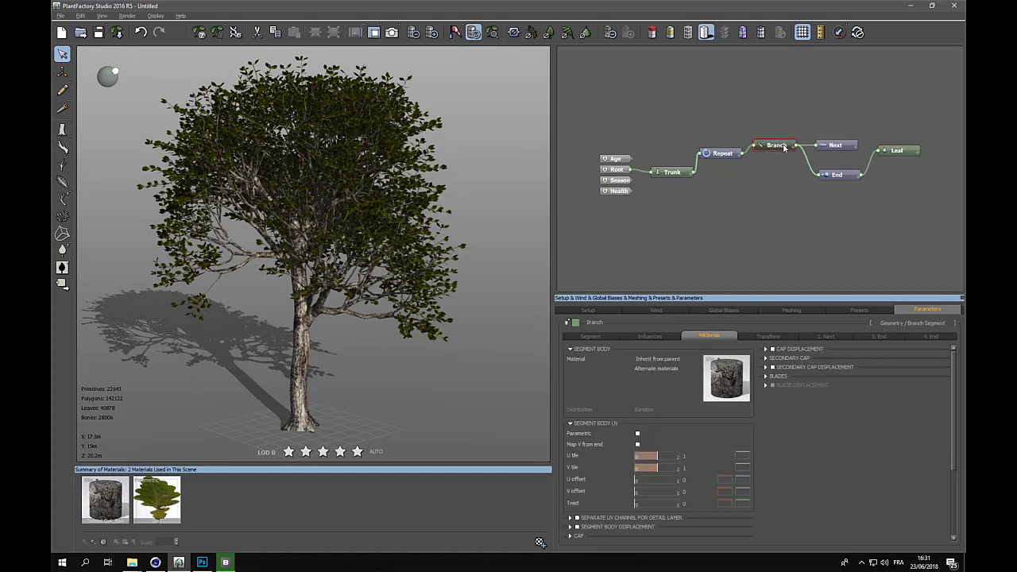
click(899, 153)
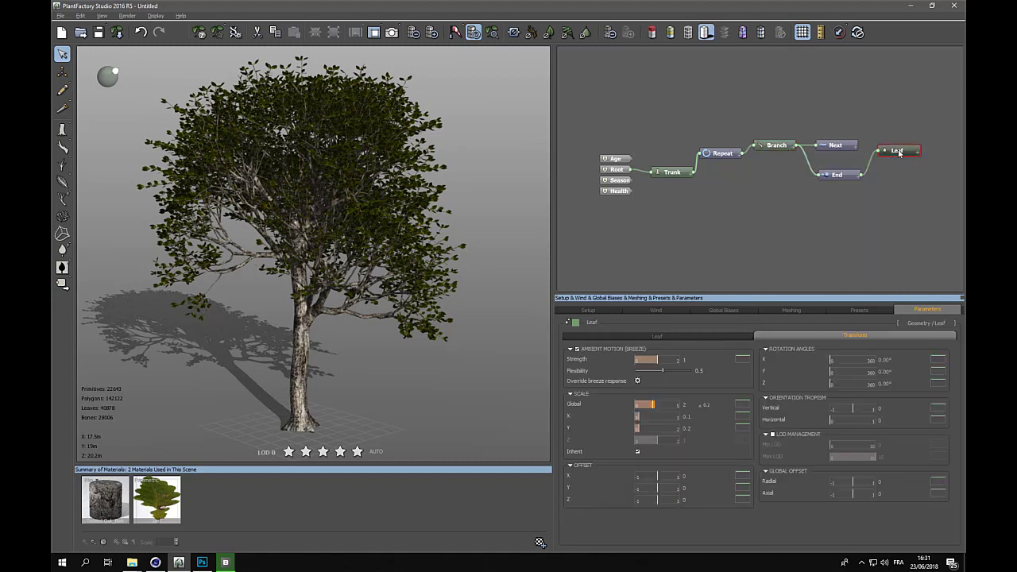
click(662, 340)
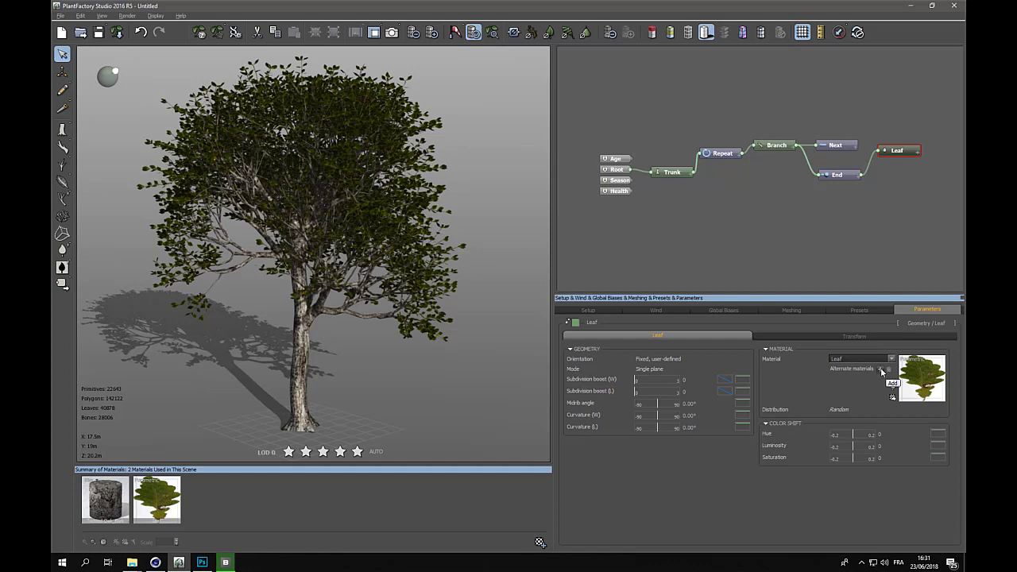
- Add alternate materials to the leaf up to Material 4 and assign a new material to that slot
click(882, 372)
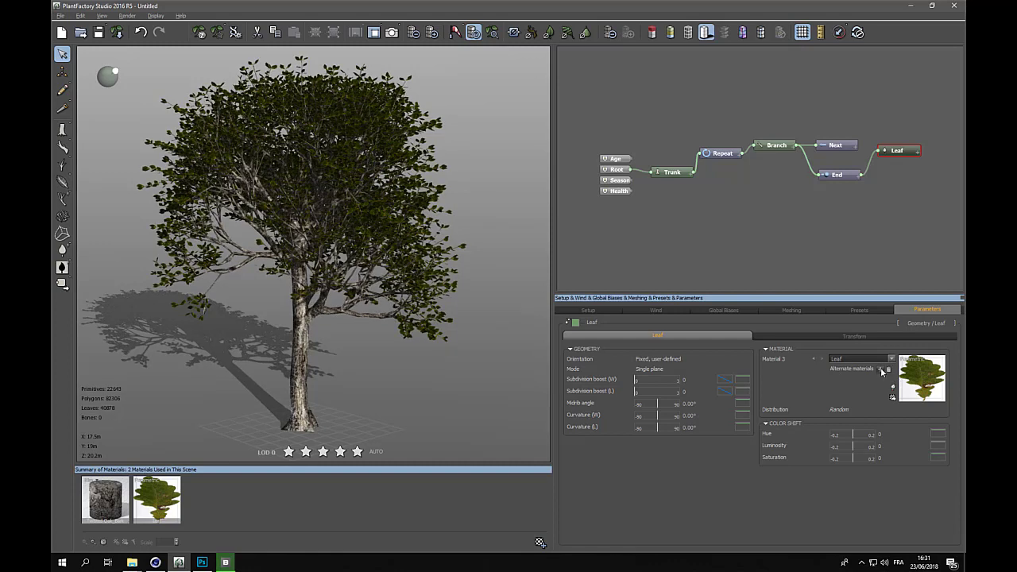
click(880, 369)
click(892, 359)
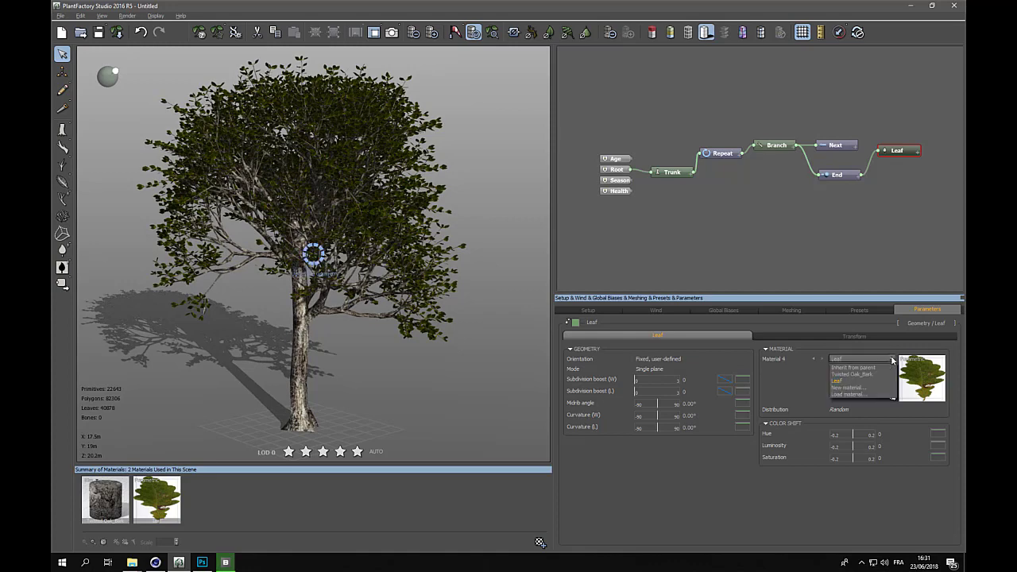
click(847, 392)
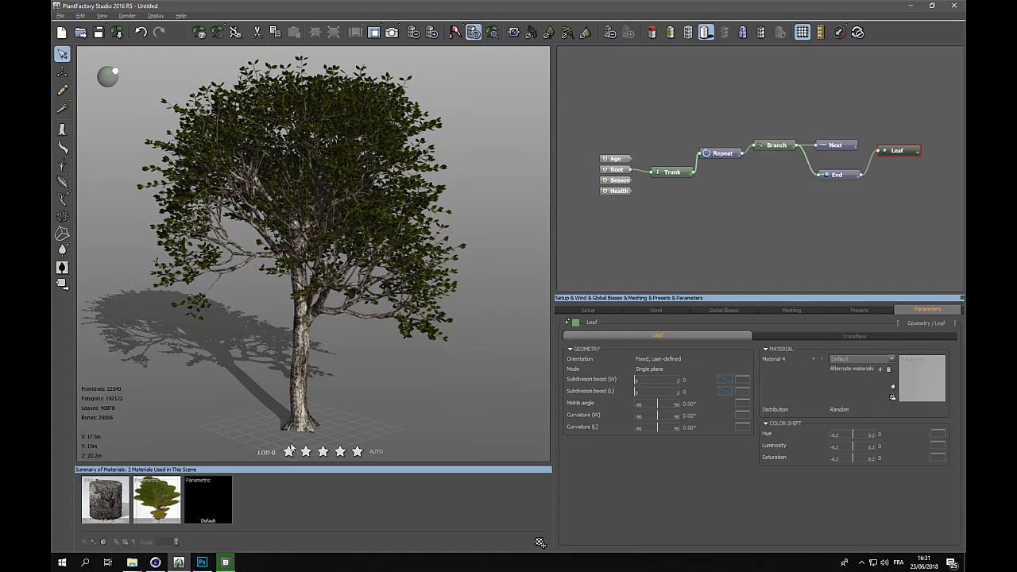
- Copy the Leaf material and paste it onto the new default material
right_click(191, 501)
click(153, 502)
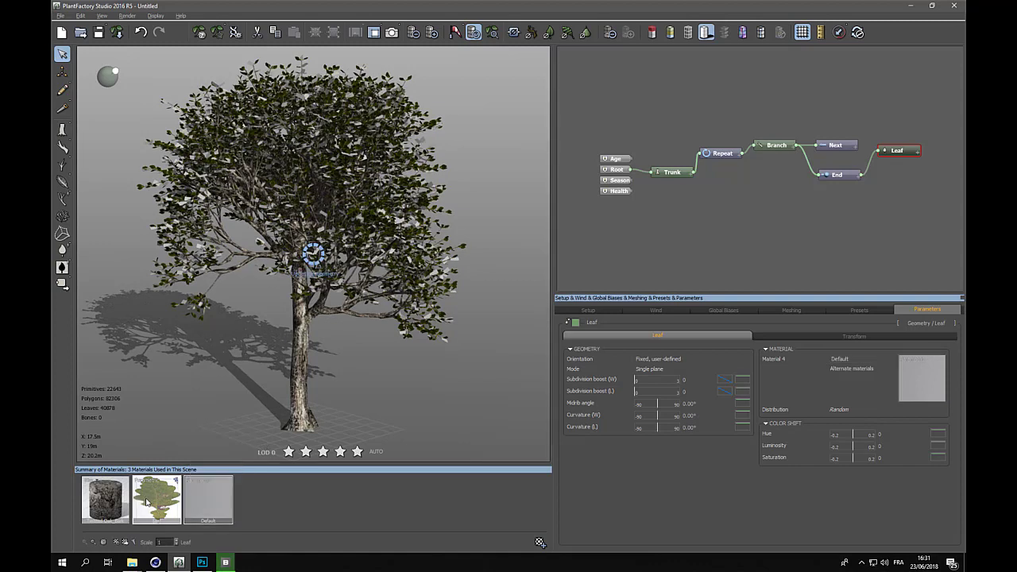
right_click(156, 500)
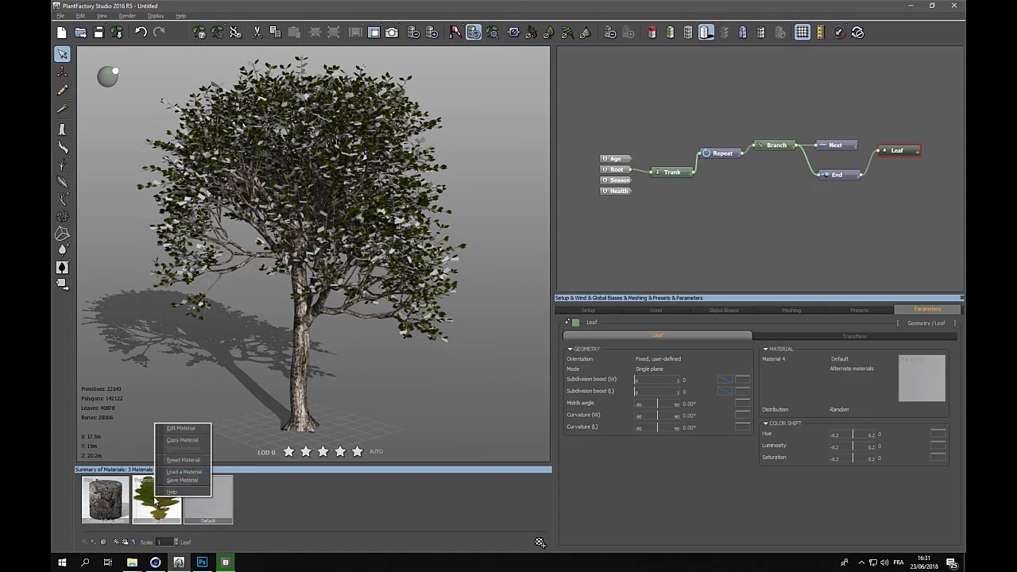
click(181, 440)
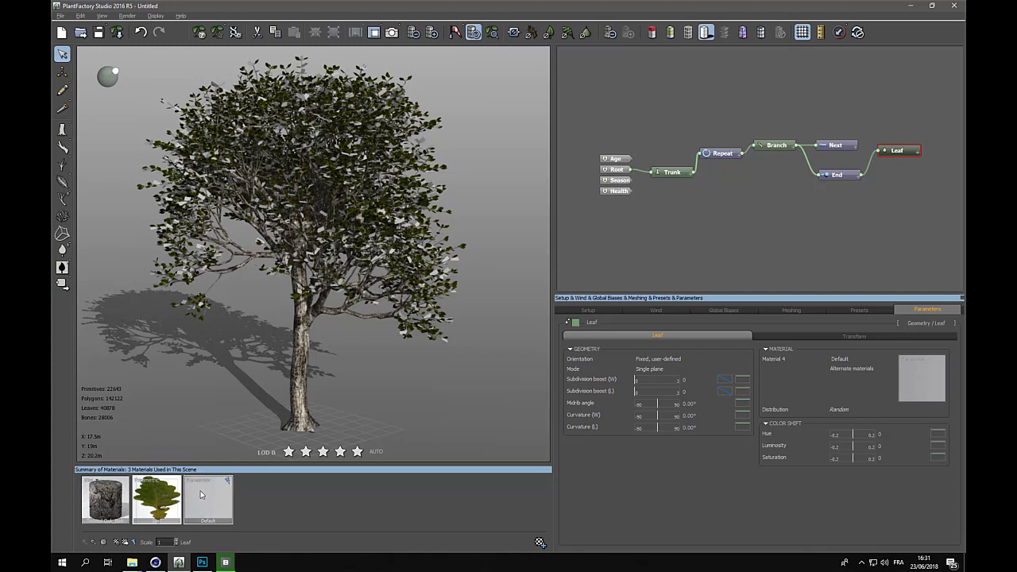
right_click(203, 497)
click(222, 445)
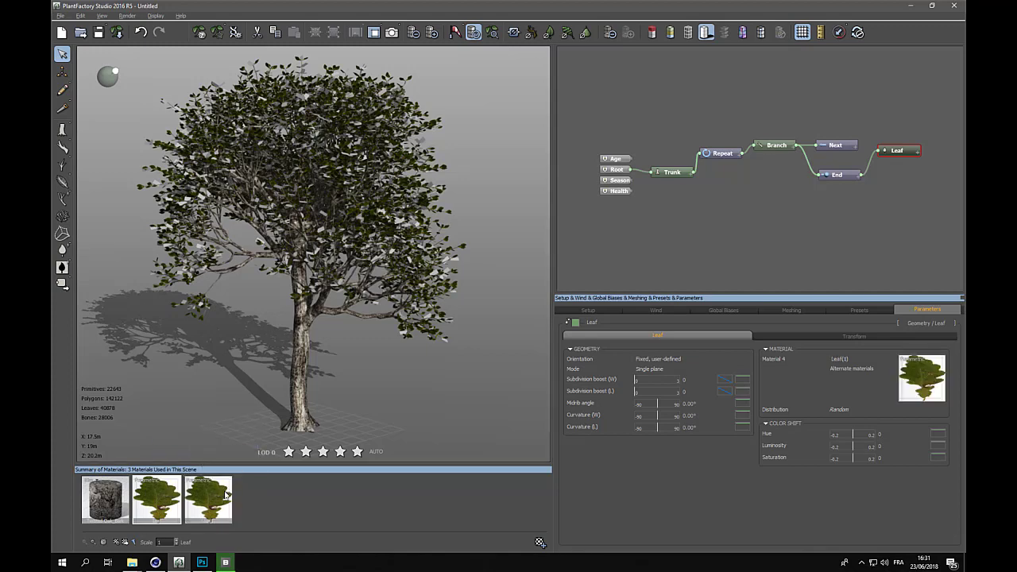
right_click(215, 503)
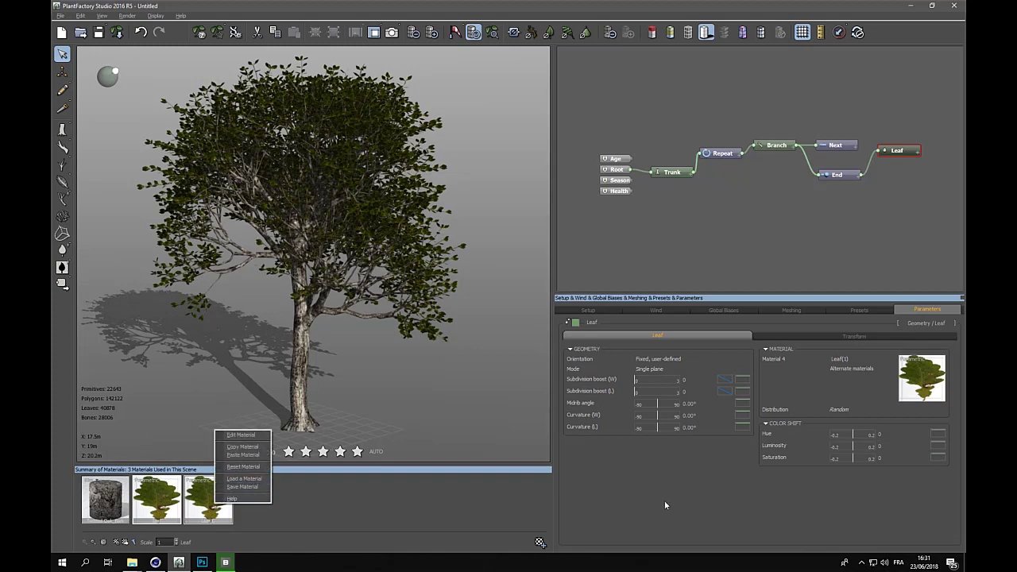
click(824, 383)
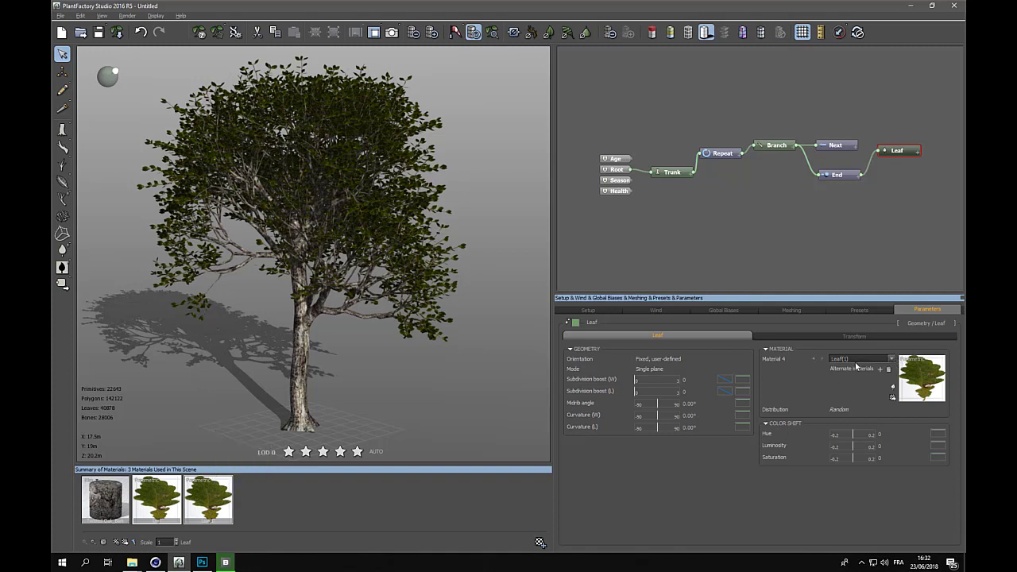
- Try assigning another new material to the leaf's Material 4 and pasting the copied Leaf material onto it
click(892, 360)
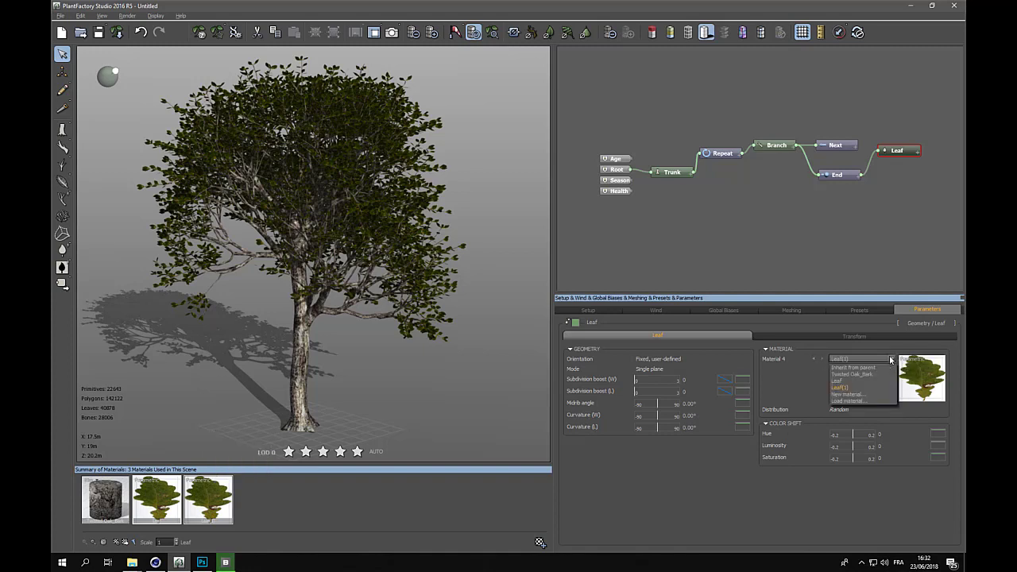
click(846, 397)
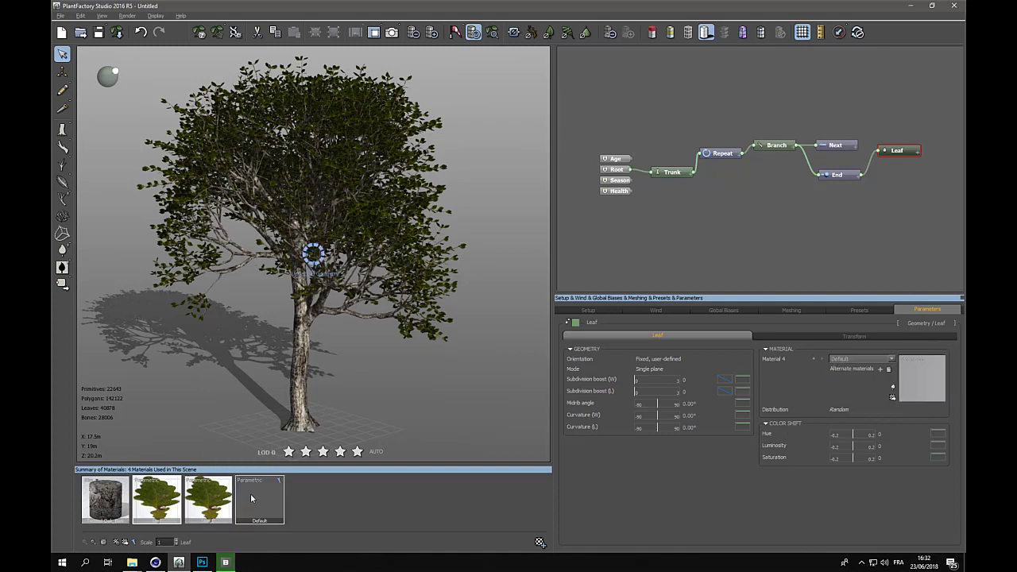
right_click(254, 490)
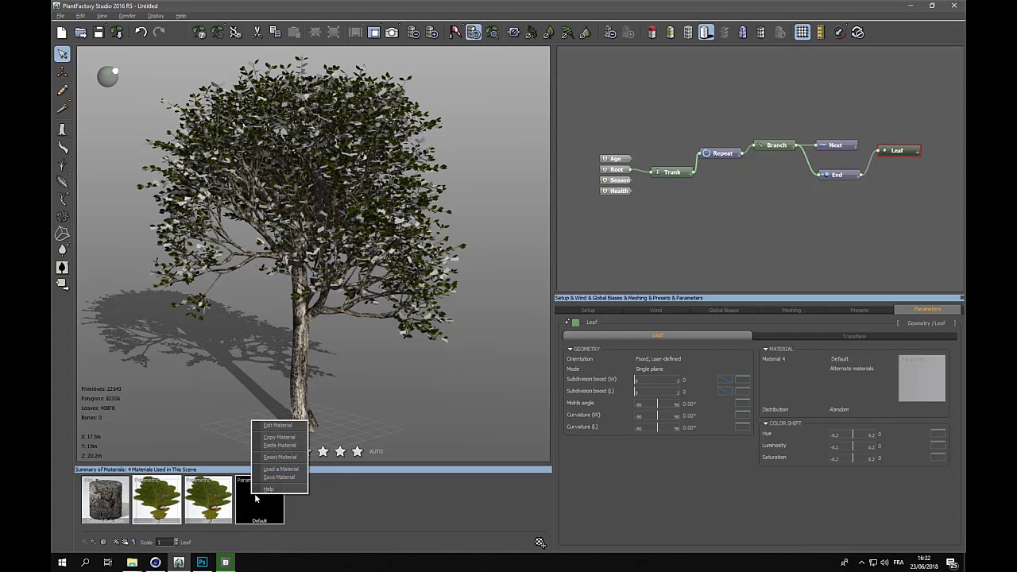
click(279, 457)
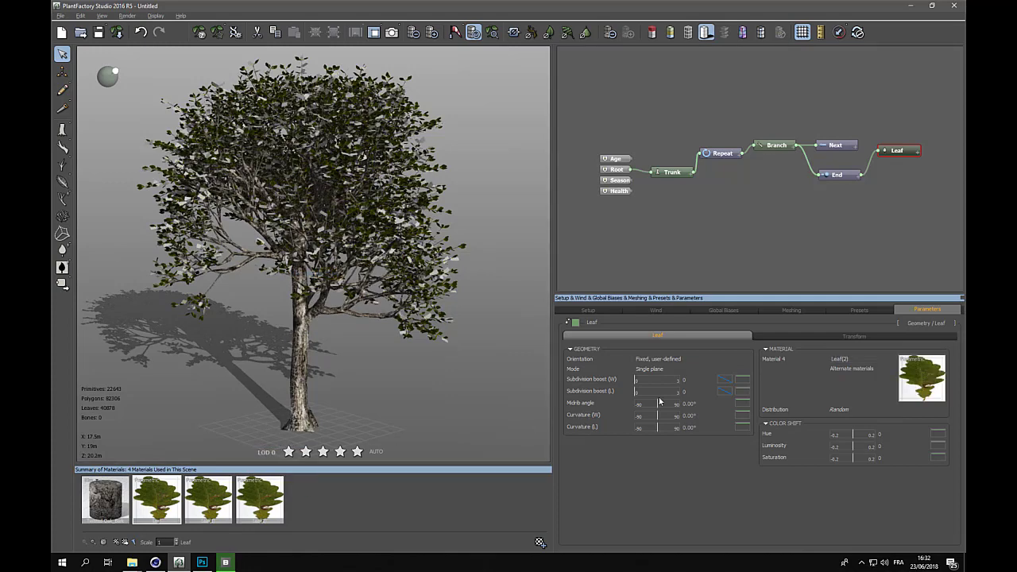
- Replace the material in the Material 4 slot with a fresh one and paste the copied Leaf material onto it
click(891, 359)
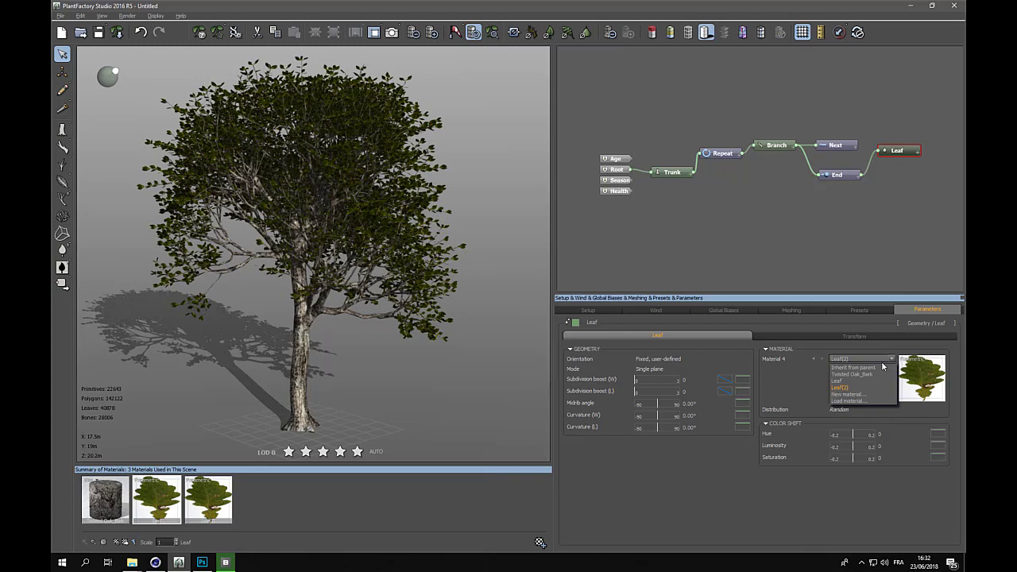
click(845, 395)
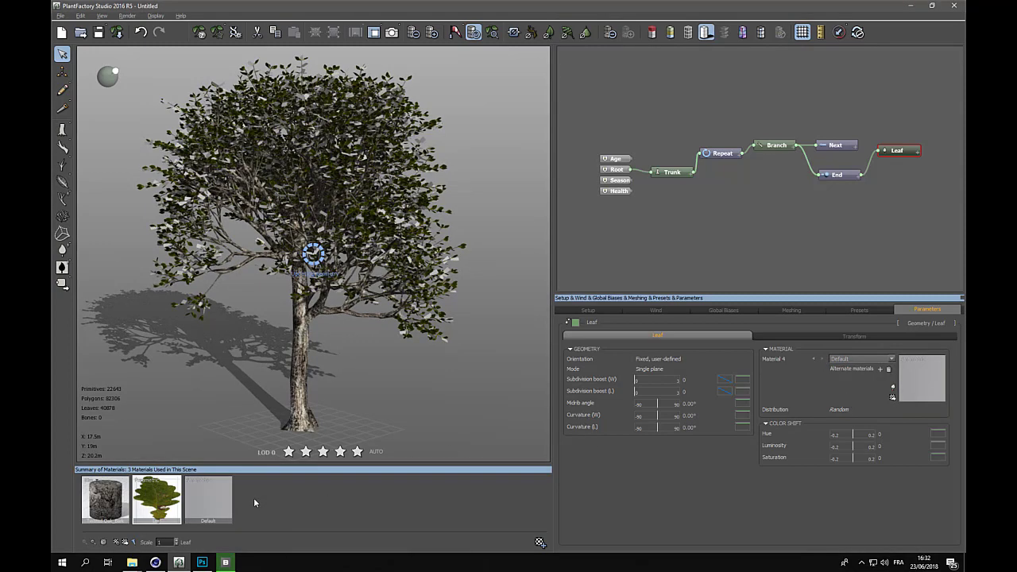
right_click(209, 498)
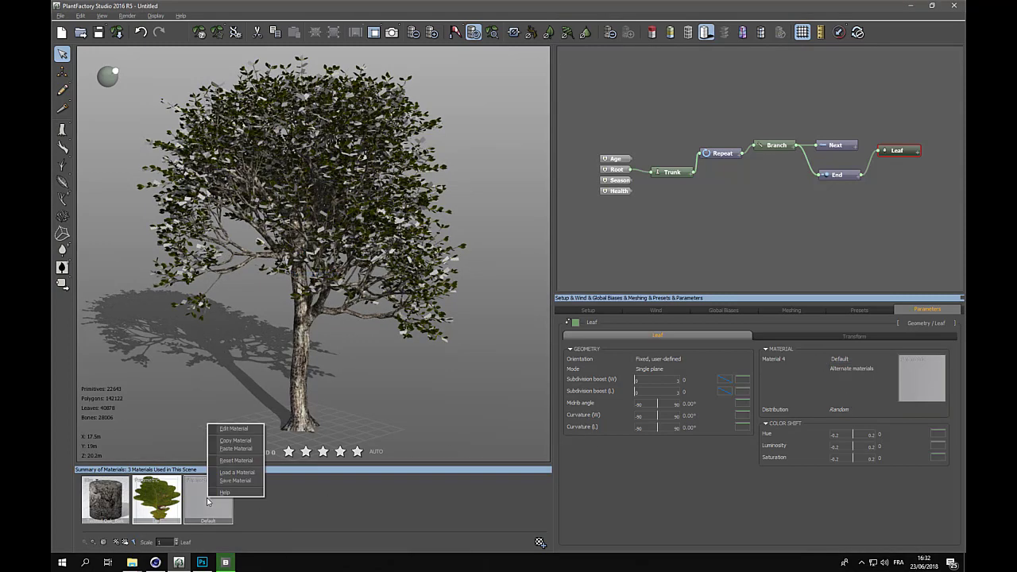
click(226, 448)
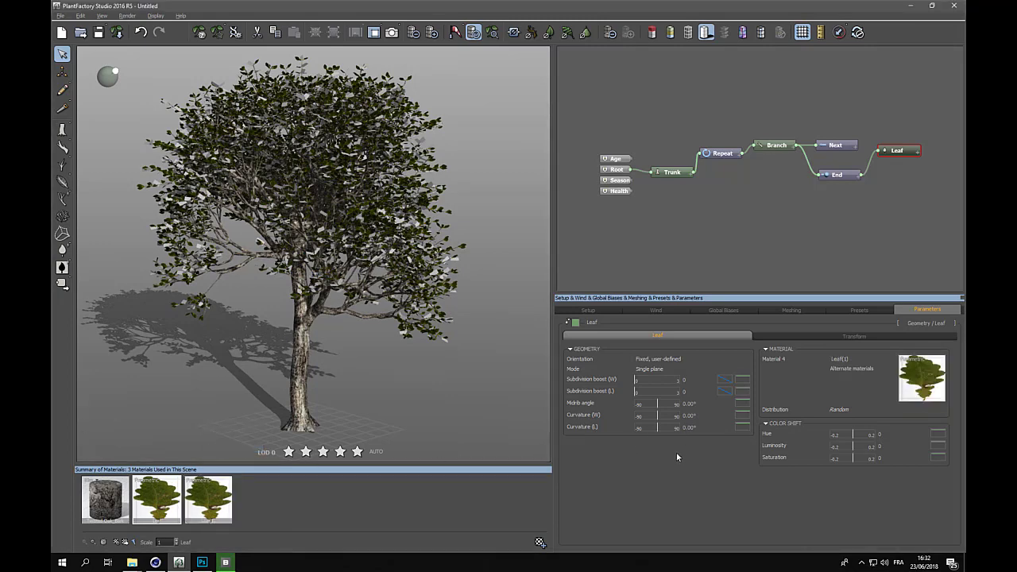
- Add Material 5 to the leaf's alternate materials with a new material, and paste the copied Leaf material onto it
click(822, 360)
click(822, 360)
click(813, 360)
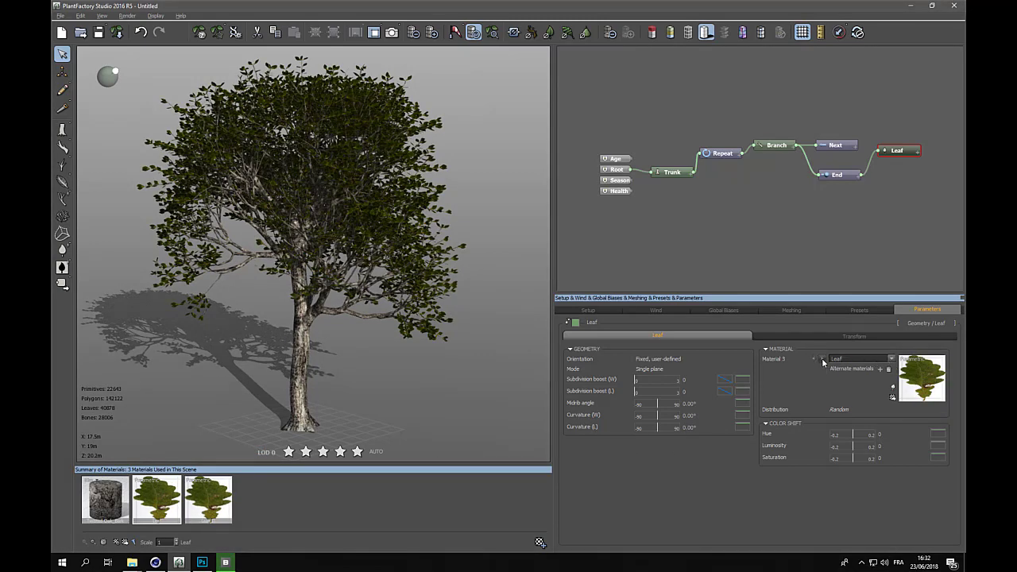
click(822, 360)
click(880, 370)
click(891, 359)
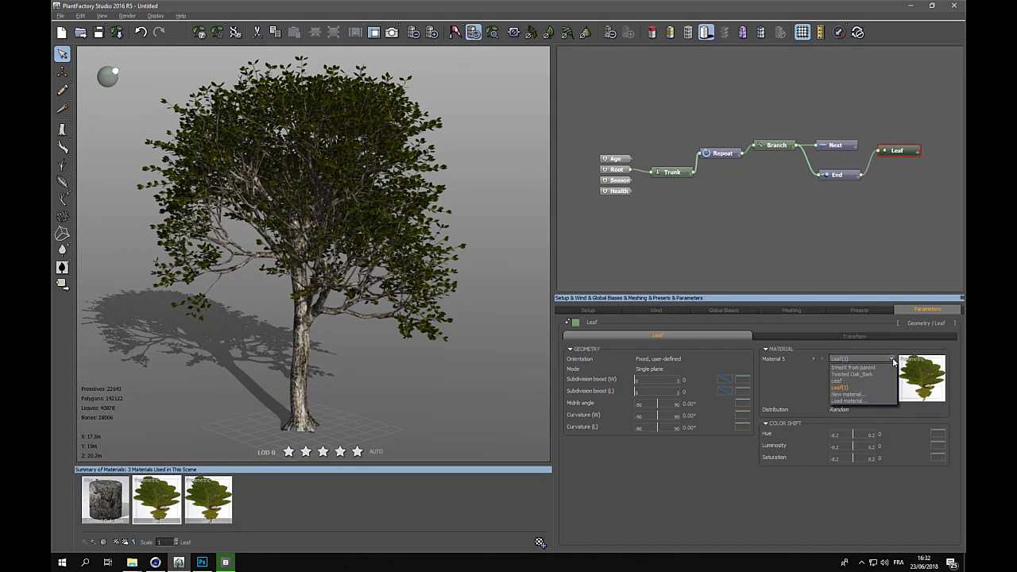
click(846, 394)
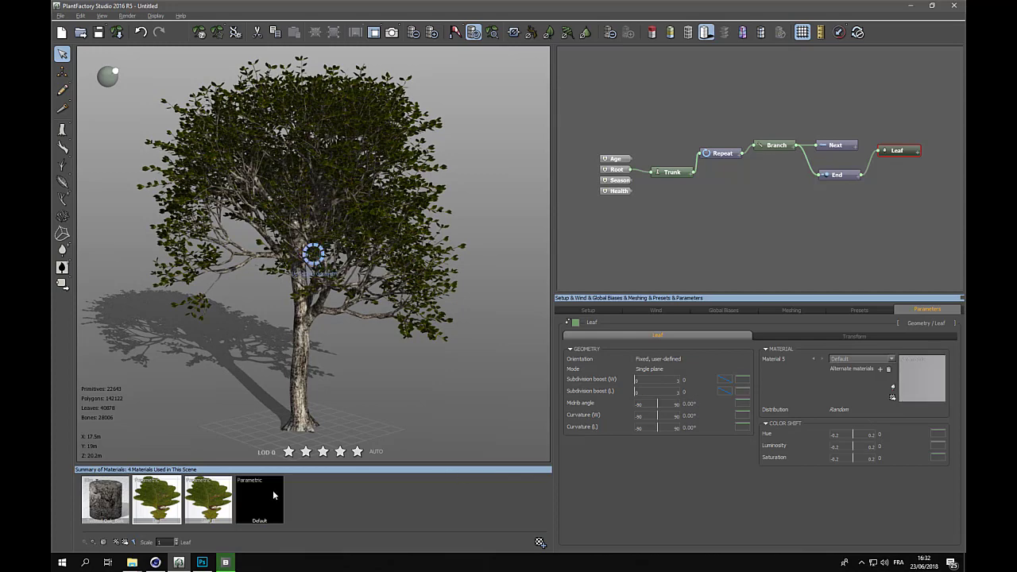
right_click(264, 501)
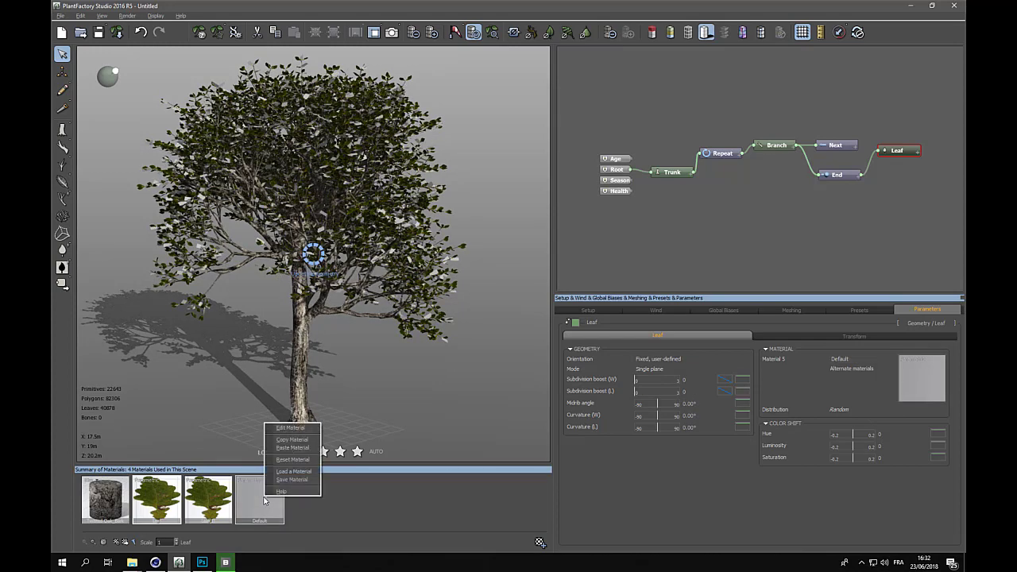
click(292, 447)
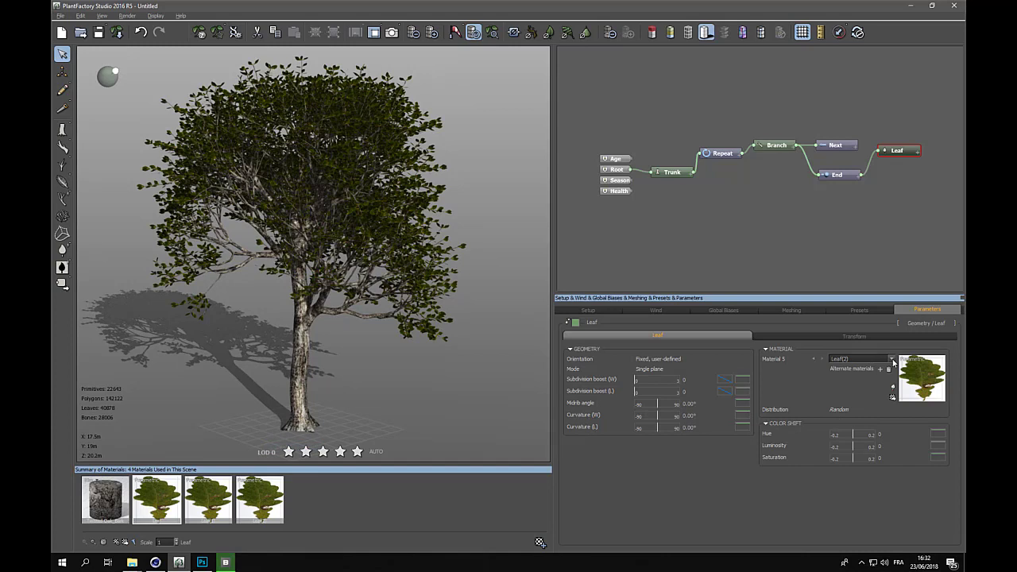
- Add Material 6 to the leaf's alternate materials with a new material, and paste the copied Leaf material onto it
click(823, 359)
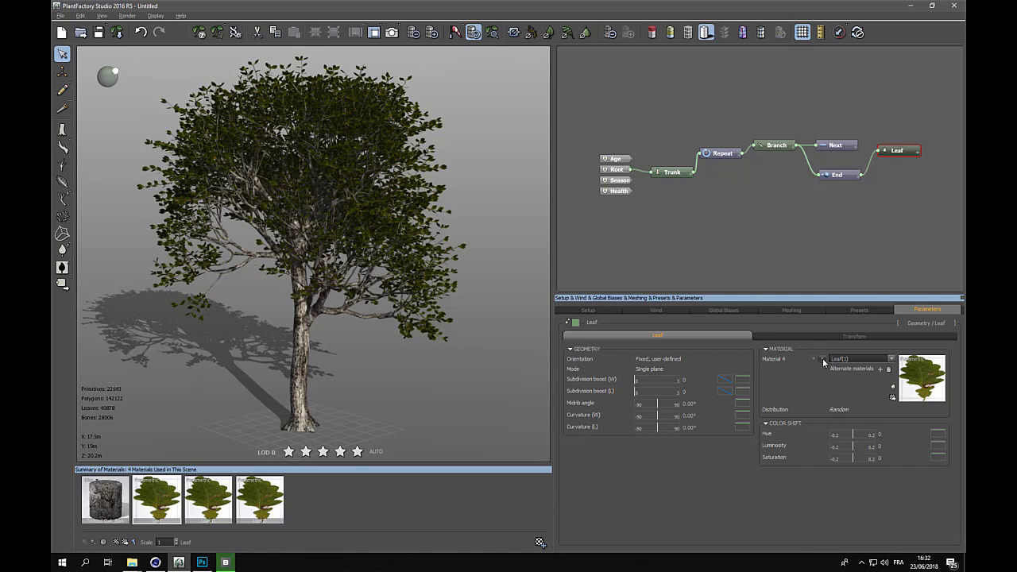
click(892, 359)
click(892, 360)
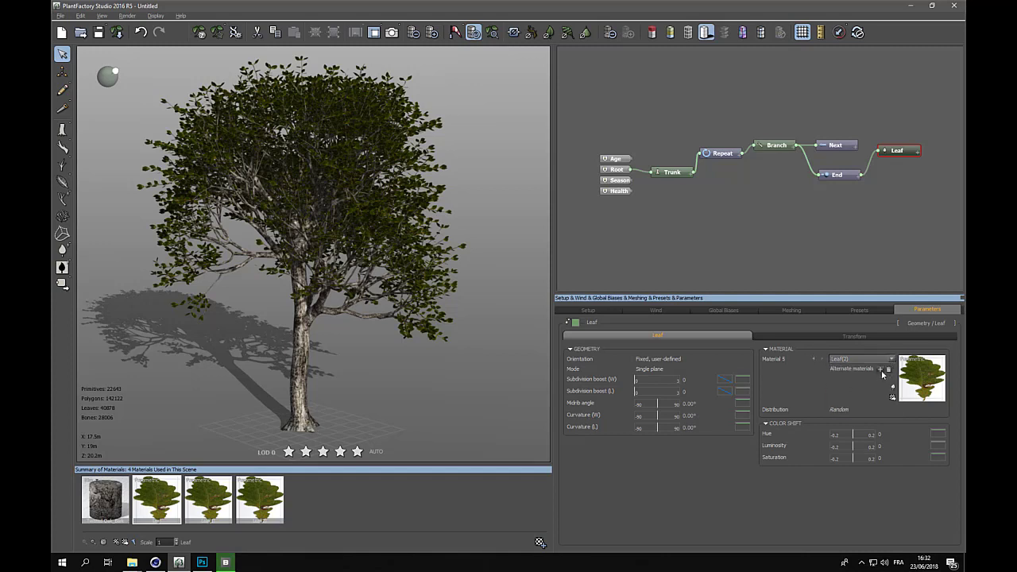
click(881, 370)
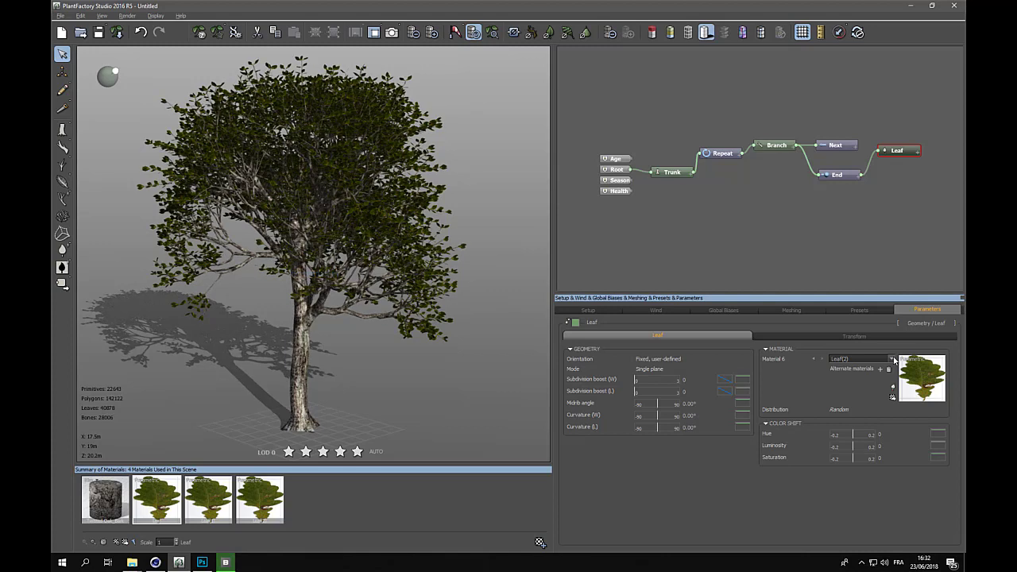
click(893, 359)
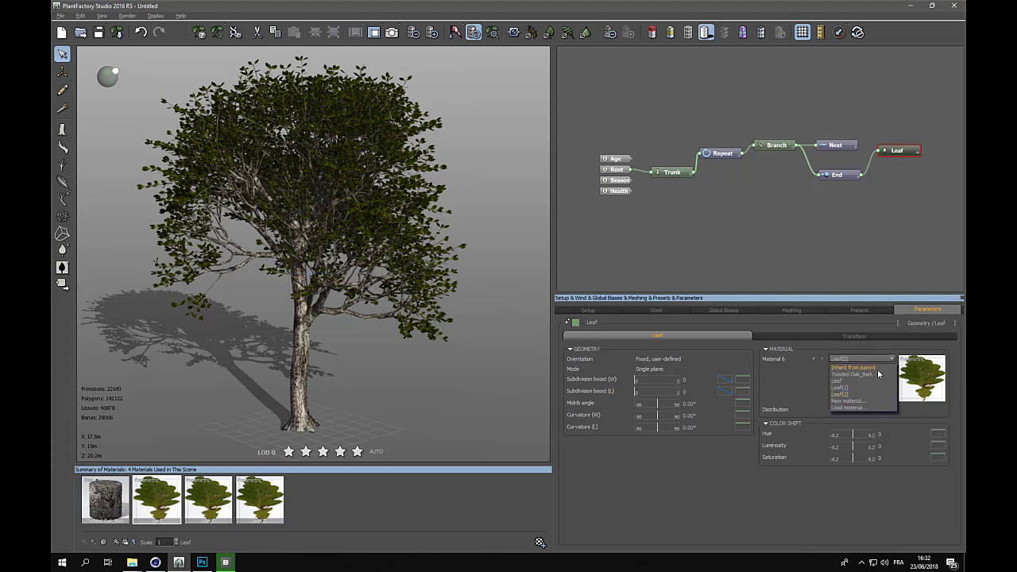
click(849, 402)
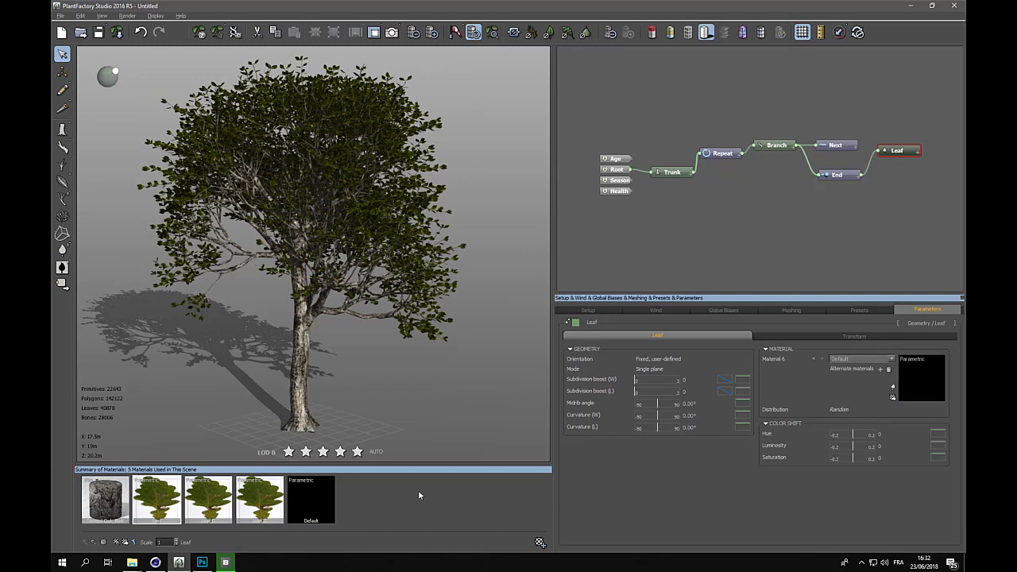
right_click(320, 498)
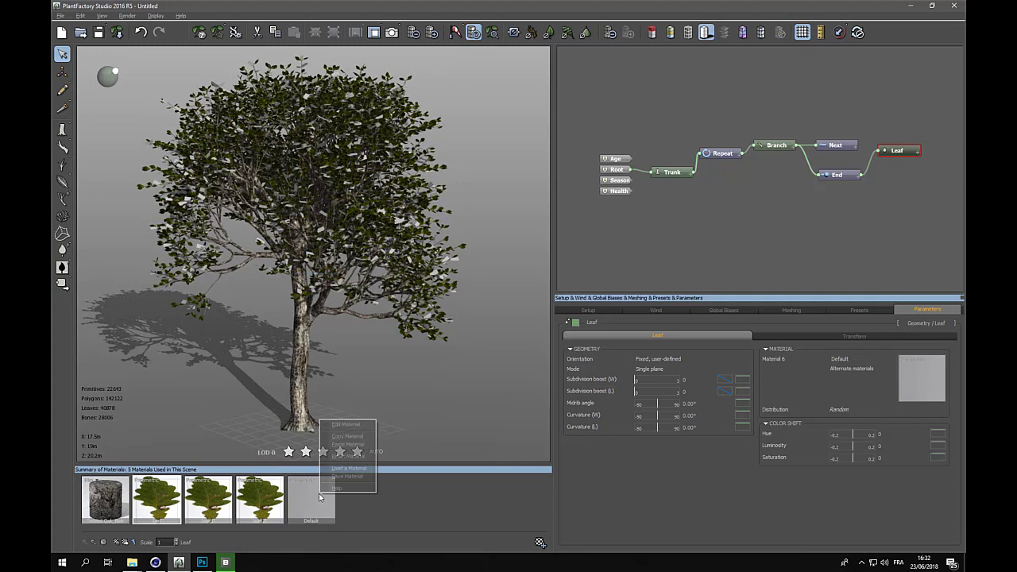
click(334, 446)
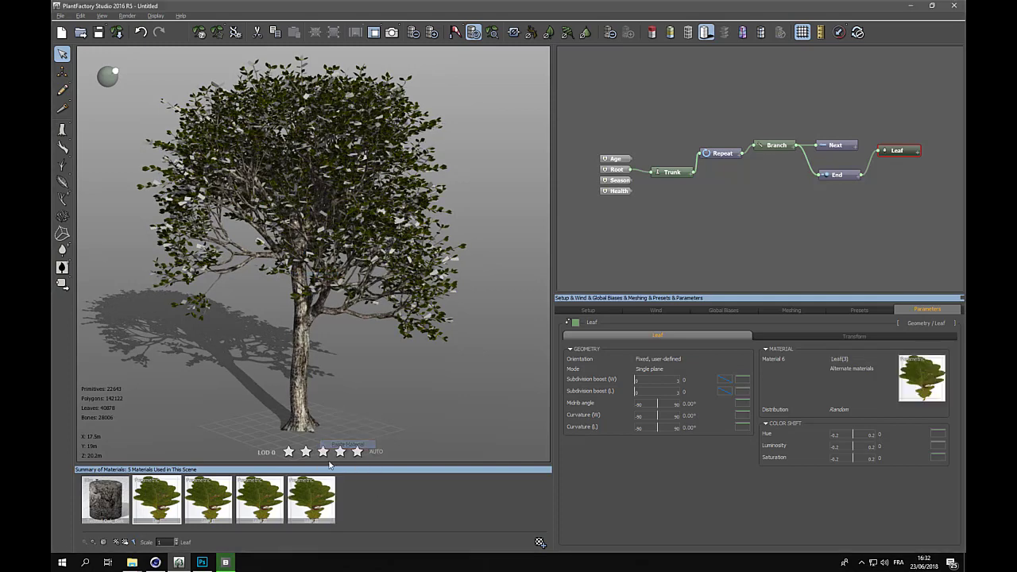
- Edit the Leaf(1) material and load leaf1_0000__Diffuse as its color picture
double_click(202, 503)
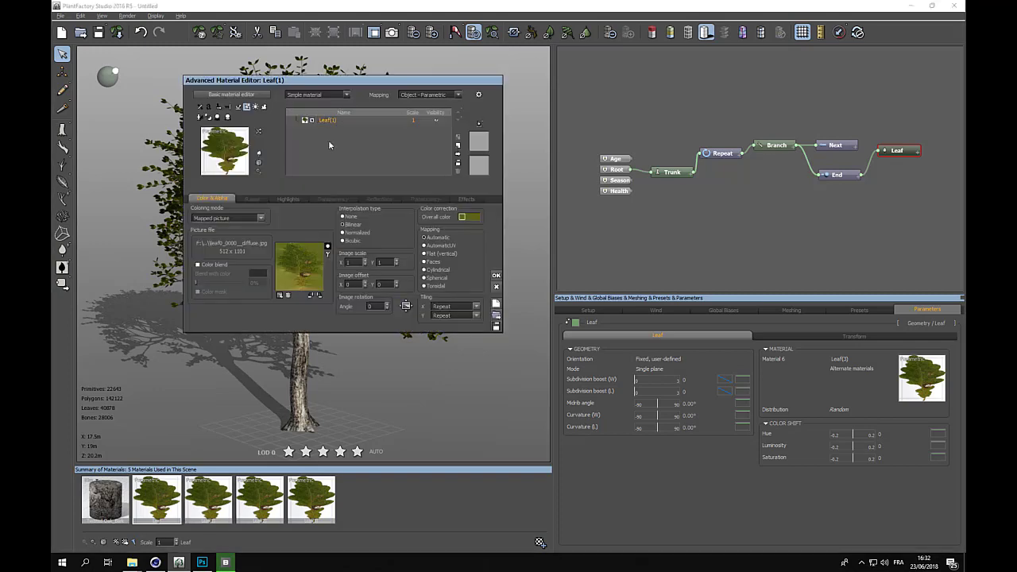
click(280, 294)
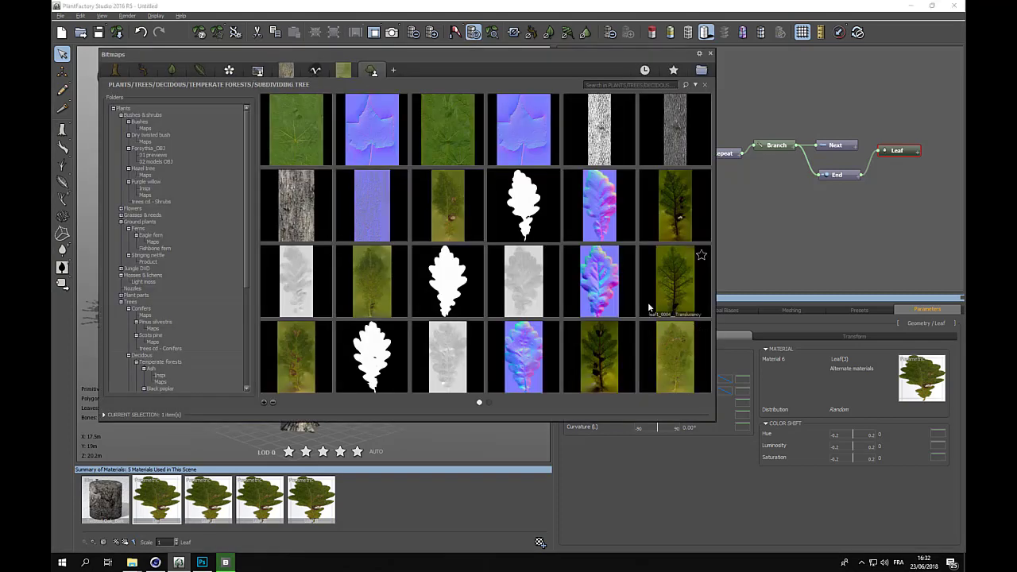
double_click(371, 276)
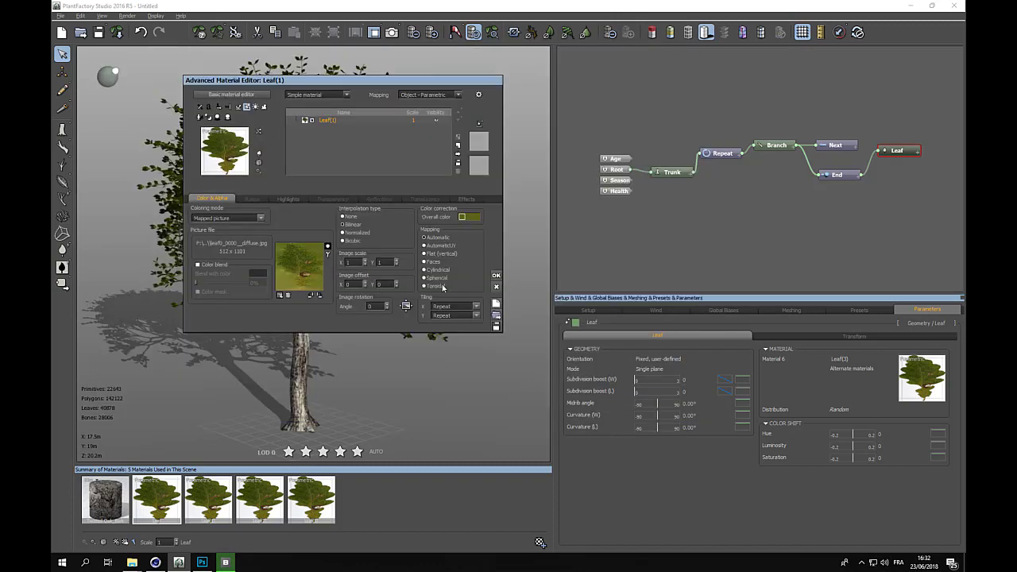
- In the Leaf(1) material function, load the leaf1_0001 opacity map into the alpha texture node, invert its colors and accept the material
right_click(310, 275)
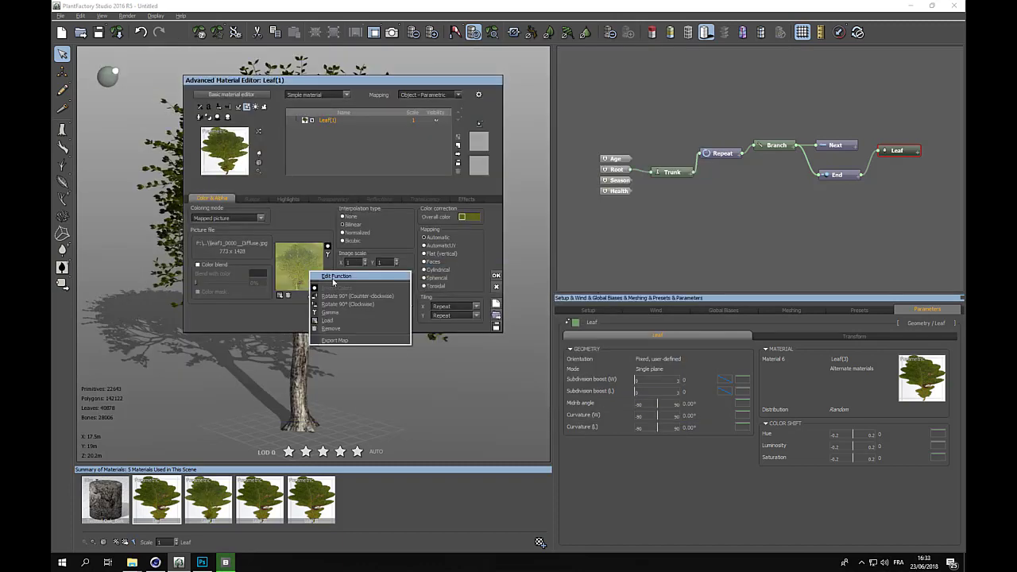
click(334, 277)
click(775, 151)
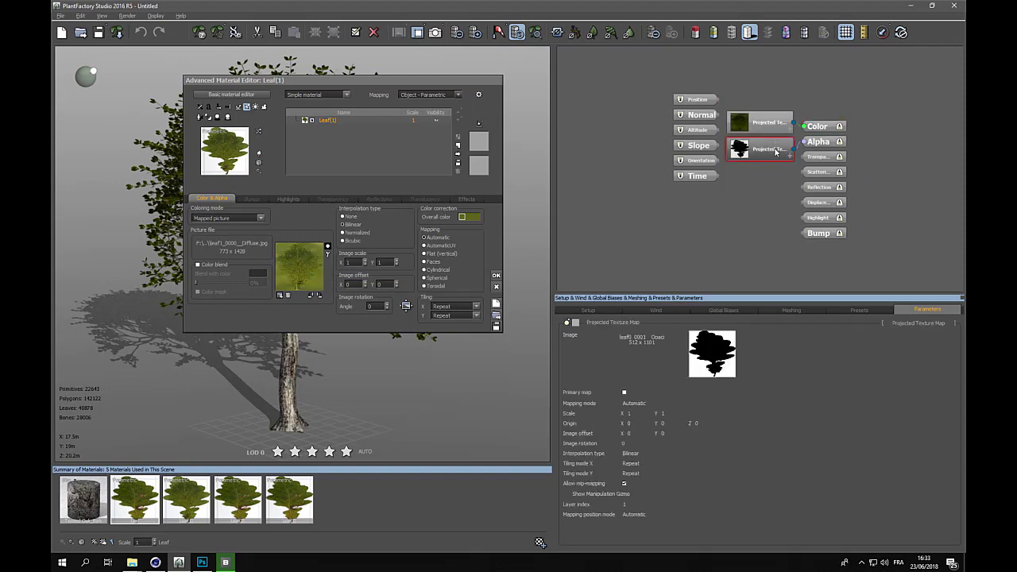
click(692, 382)
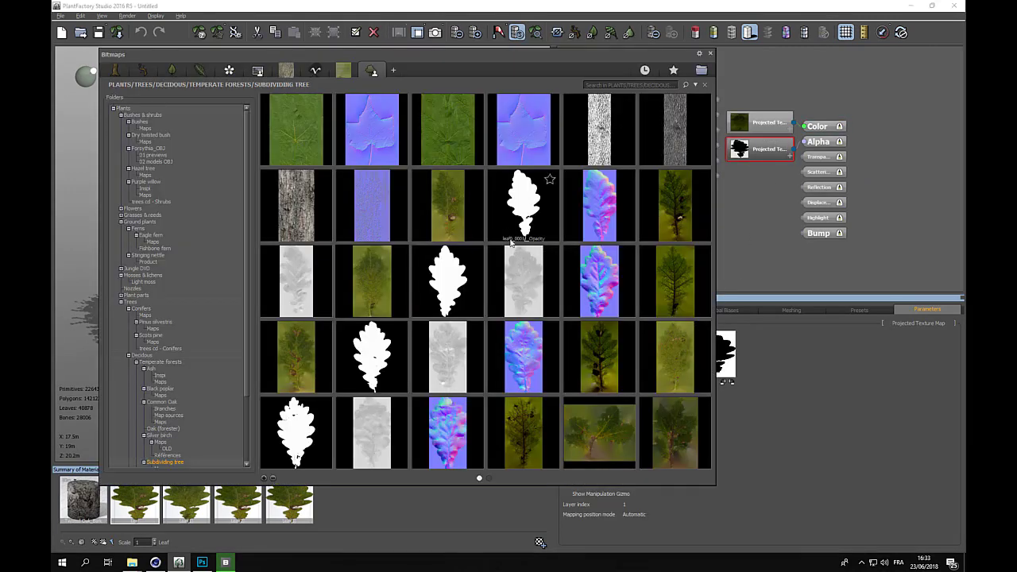
double_click(451, 278)
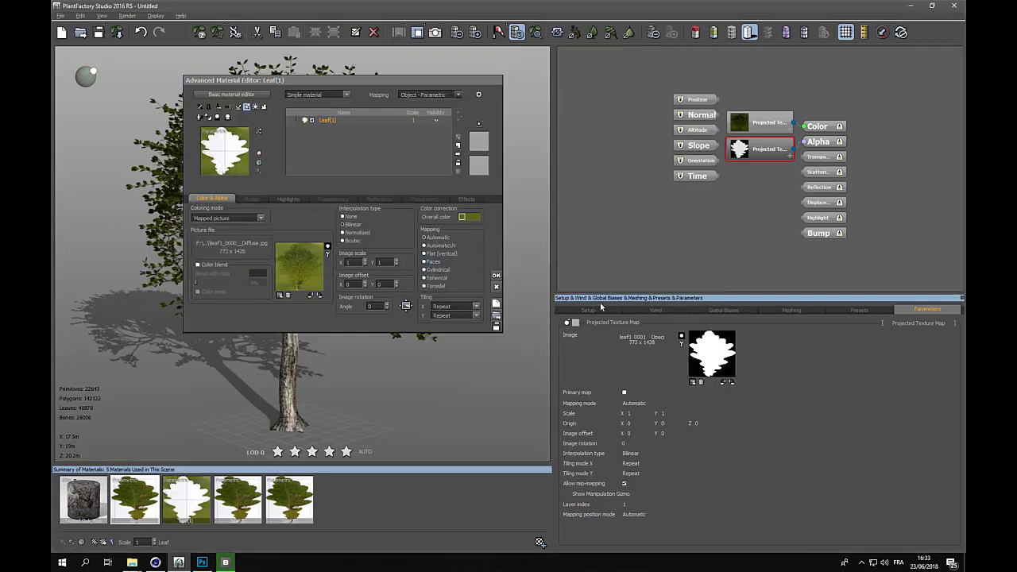
click(681, 337)
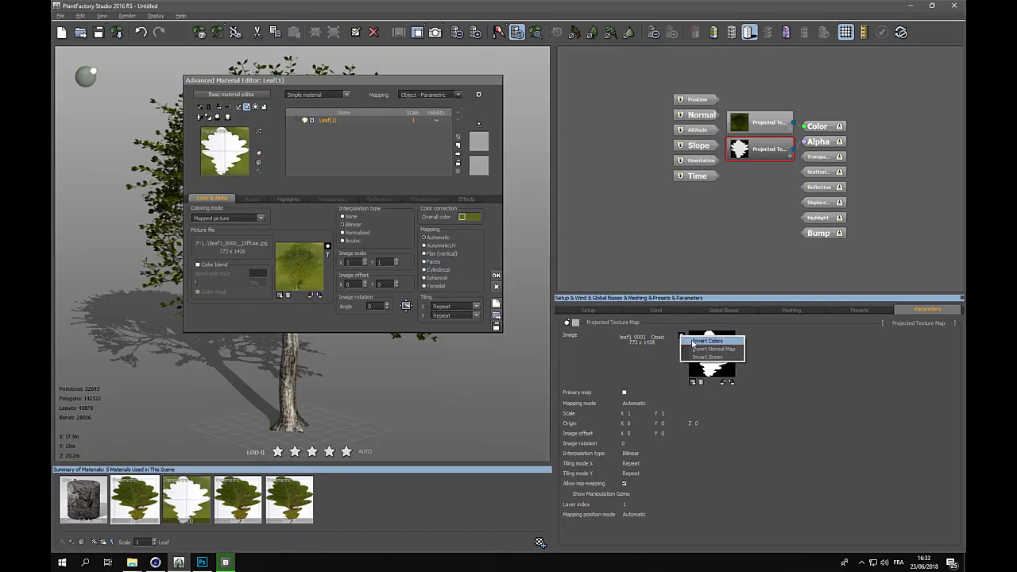
click(706, 341)
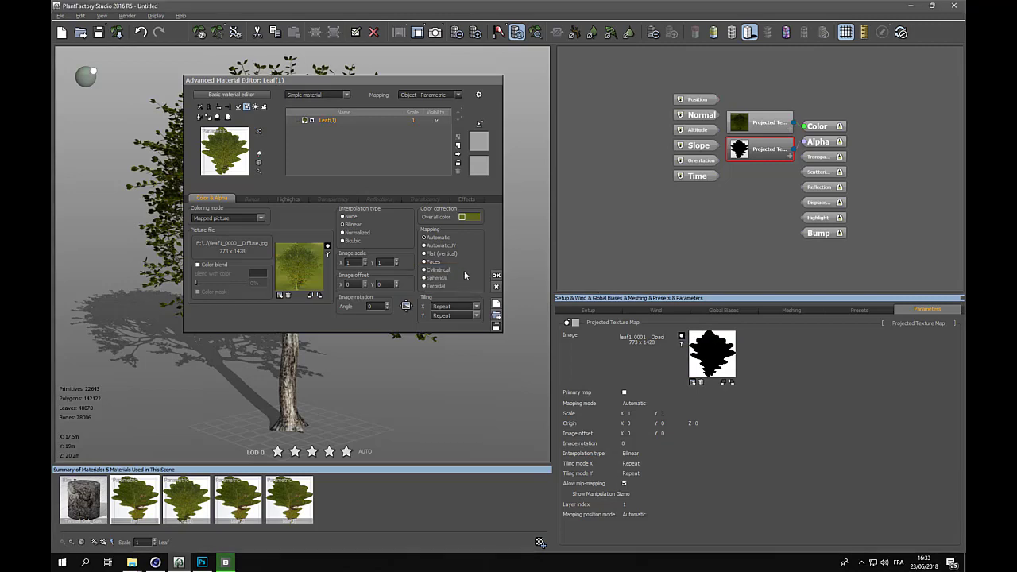
click(496, 275)
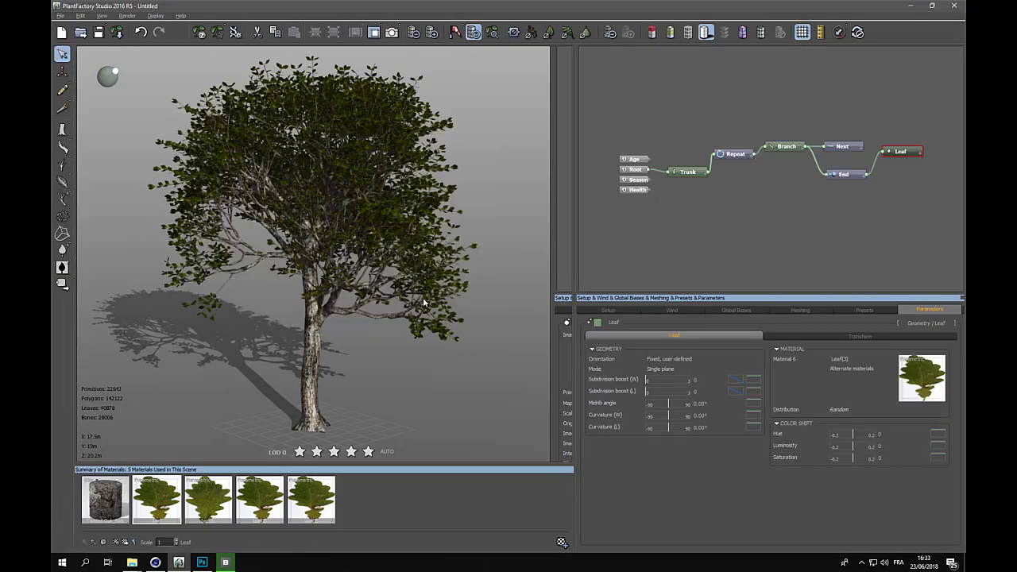
- Edit the function of the Leaf(2) material and load leaf2_0000__Diffuse into its color texture node
right_click(268, 498)
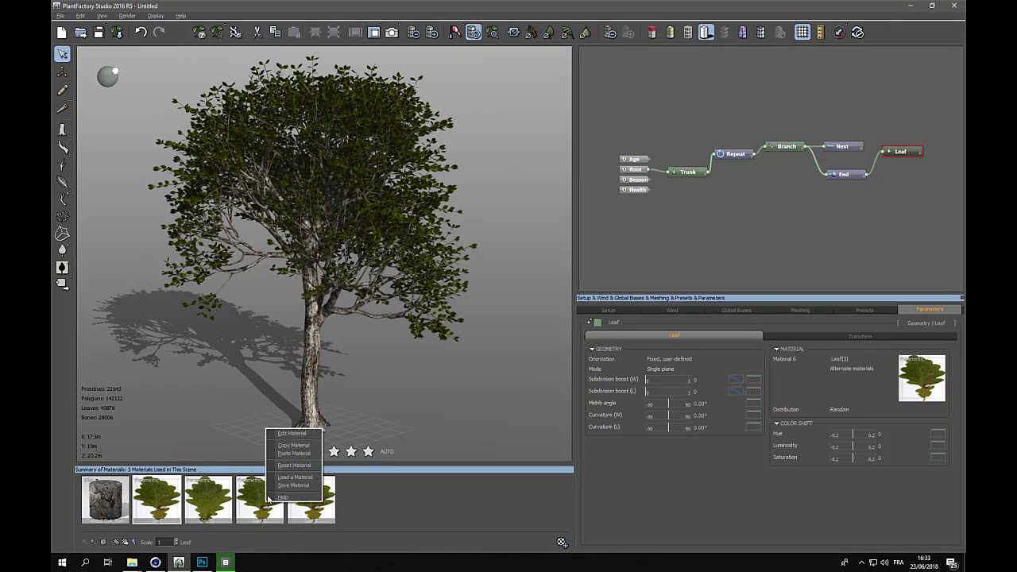
click(291, 433)
right_click(306, 275)
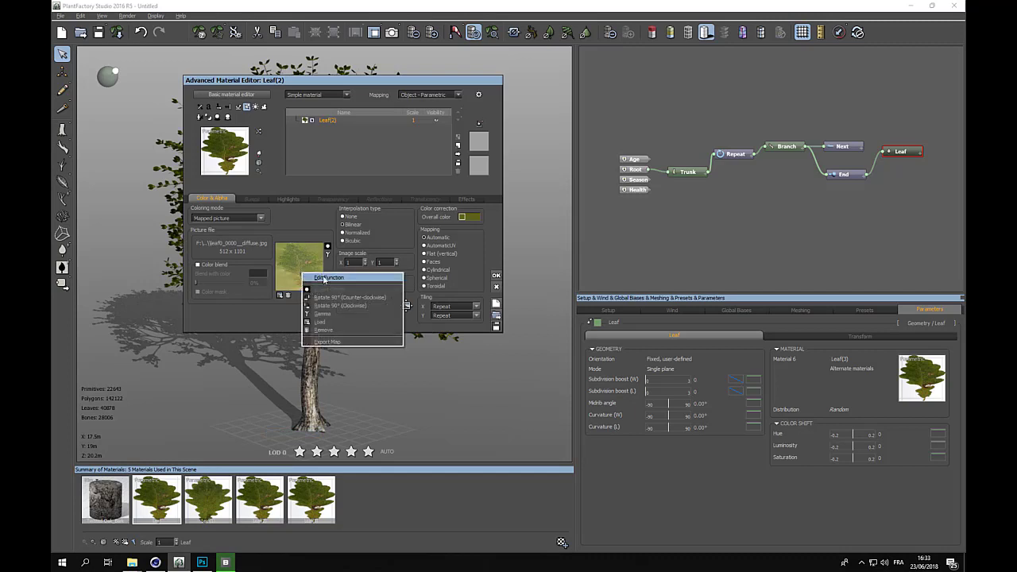
click(322, 277)
click(781, 130)
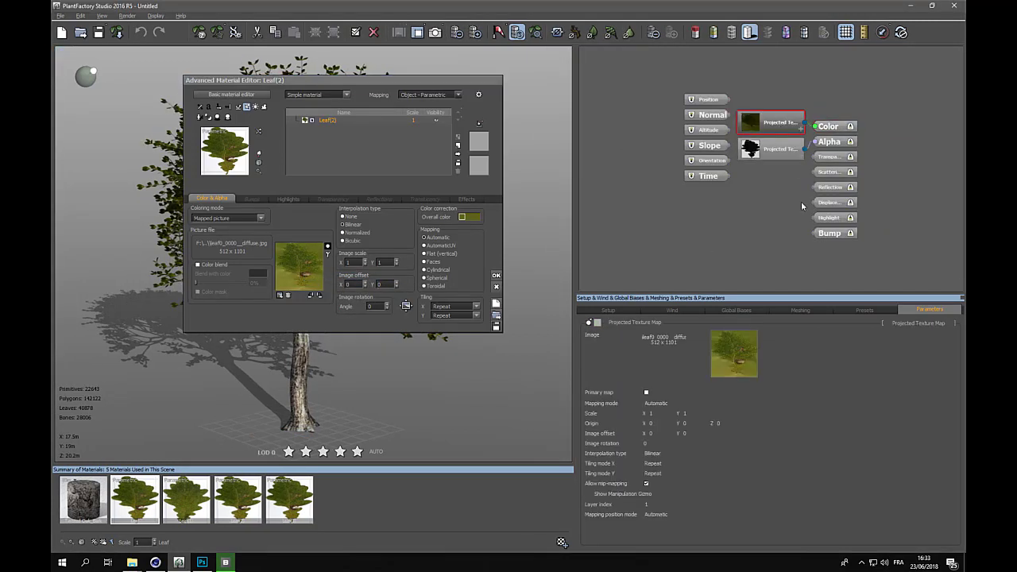
click(715, 382)
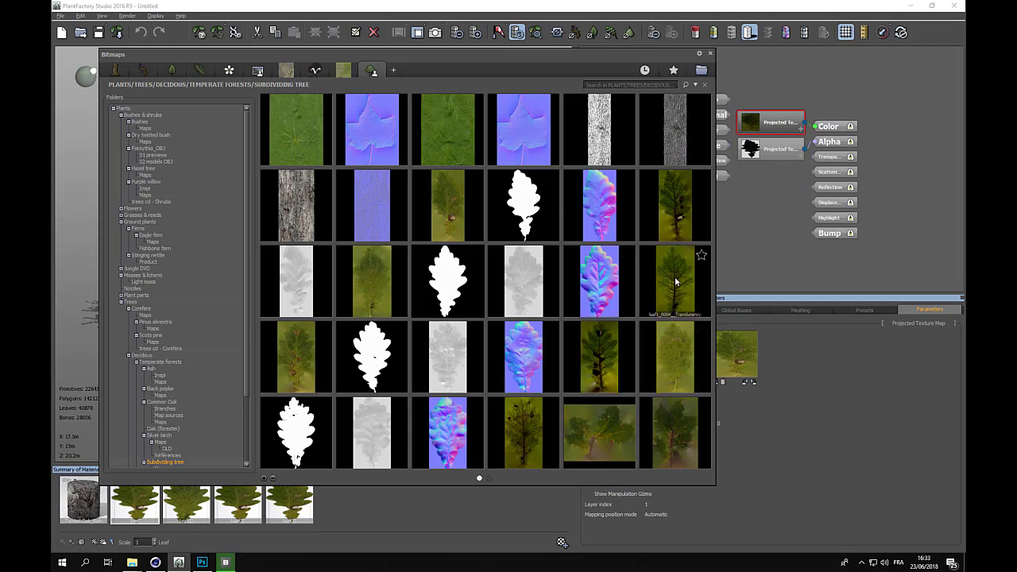
double_click(292, 351)
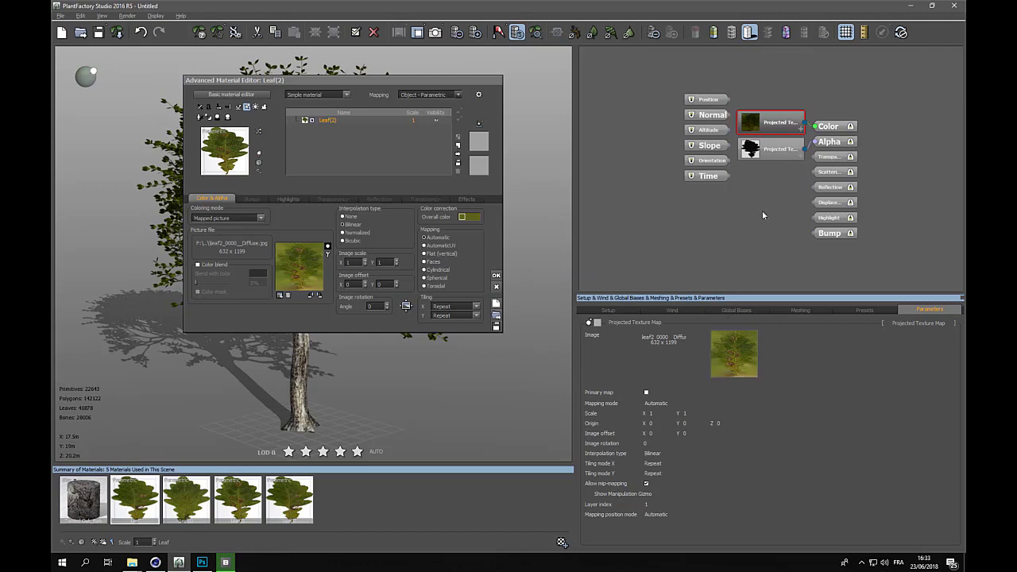
- Load the leaf2_0001 opacity map into the alpha texture node of Leaf(2), invert its colors and accept the material
click(768, 153)
mouse_move(707, 344)
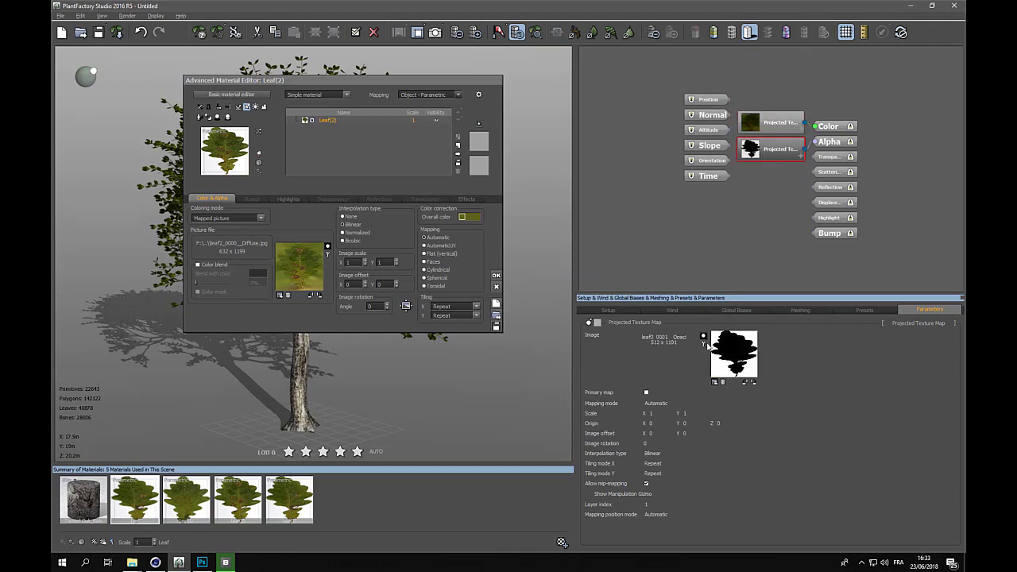
click(715, 384)
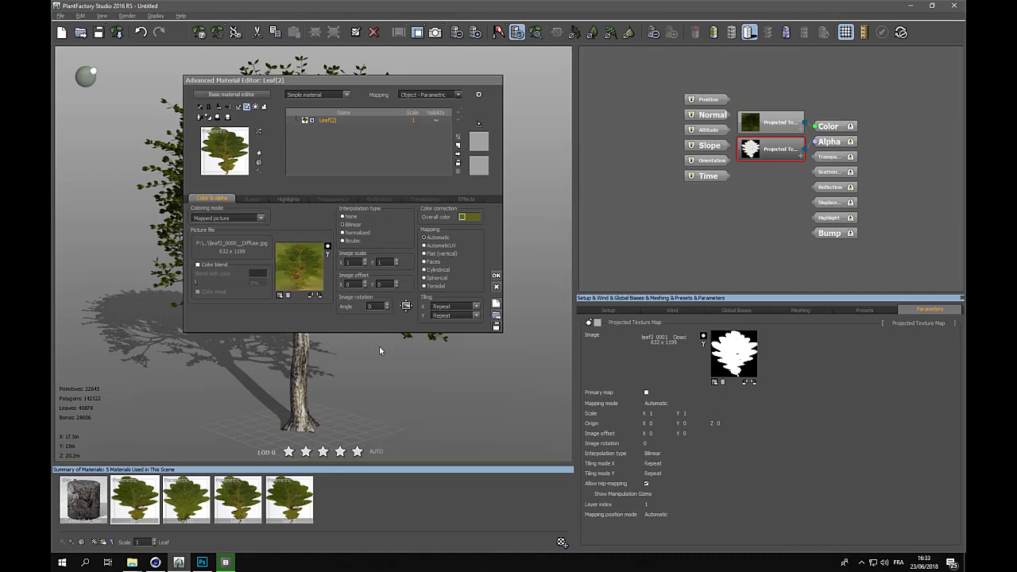
double_click(380, 351)
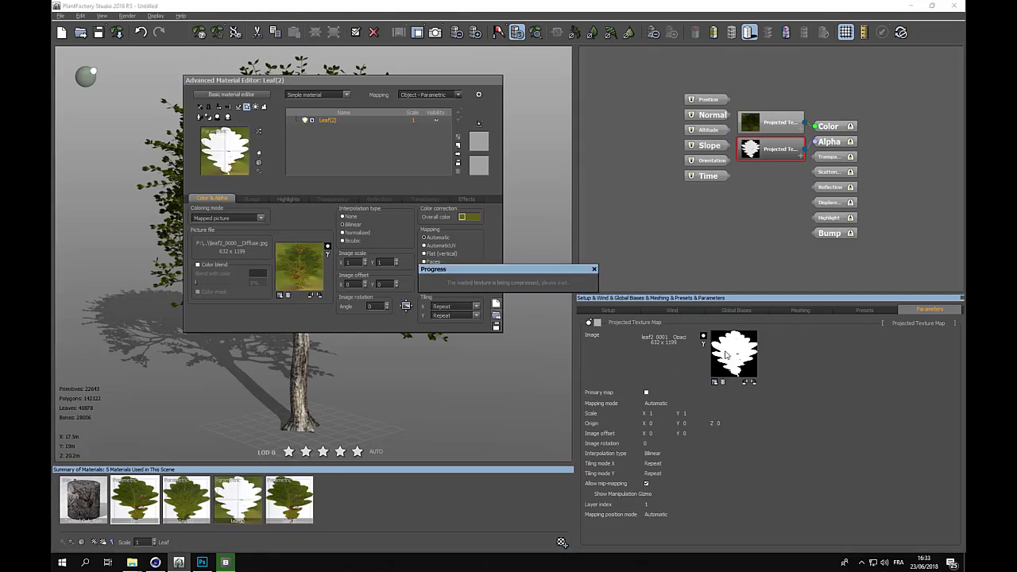
click(704, 339)
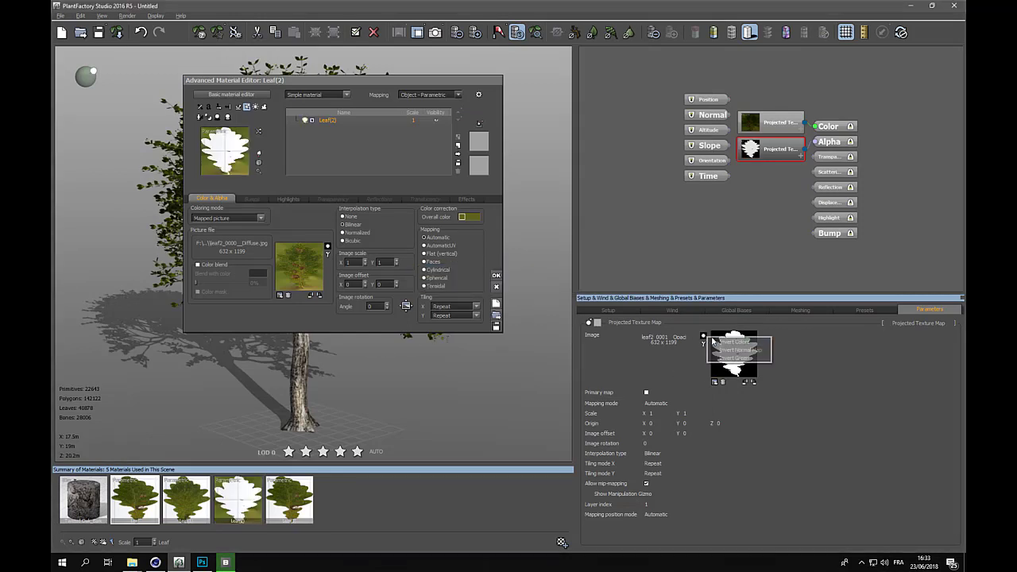
click(727, 342)
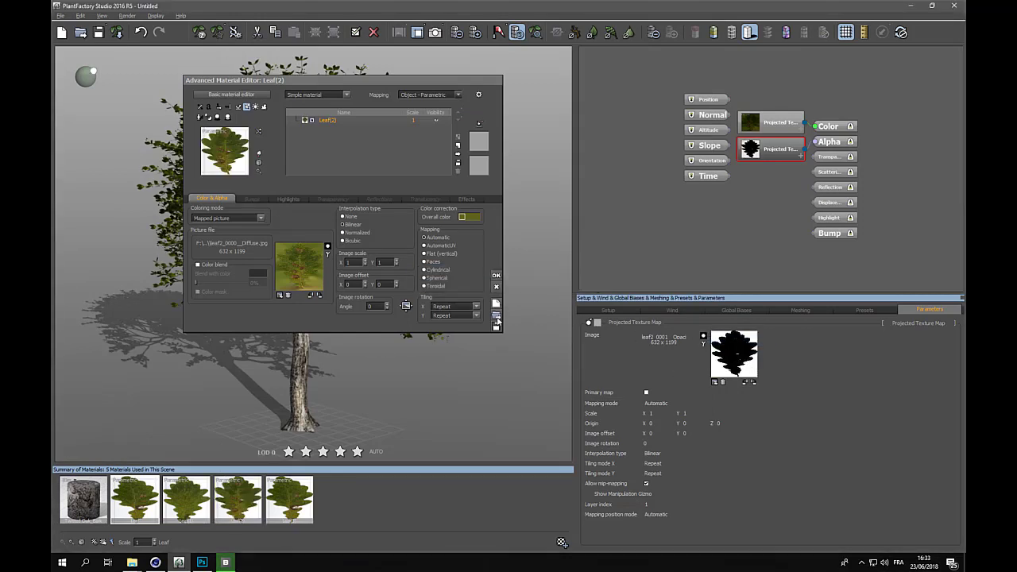
click(496, 275)
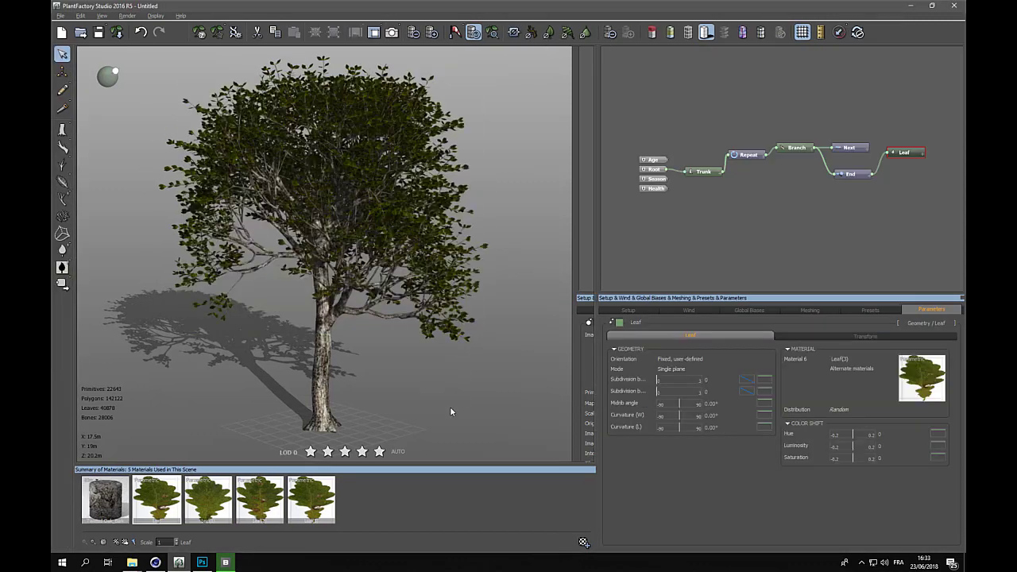
- Edit the function of the Leaf(3) material and load leaf3_0000__Diffuse into its color texture node
double_click(309, 499)
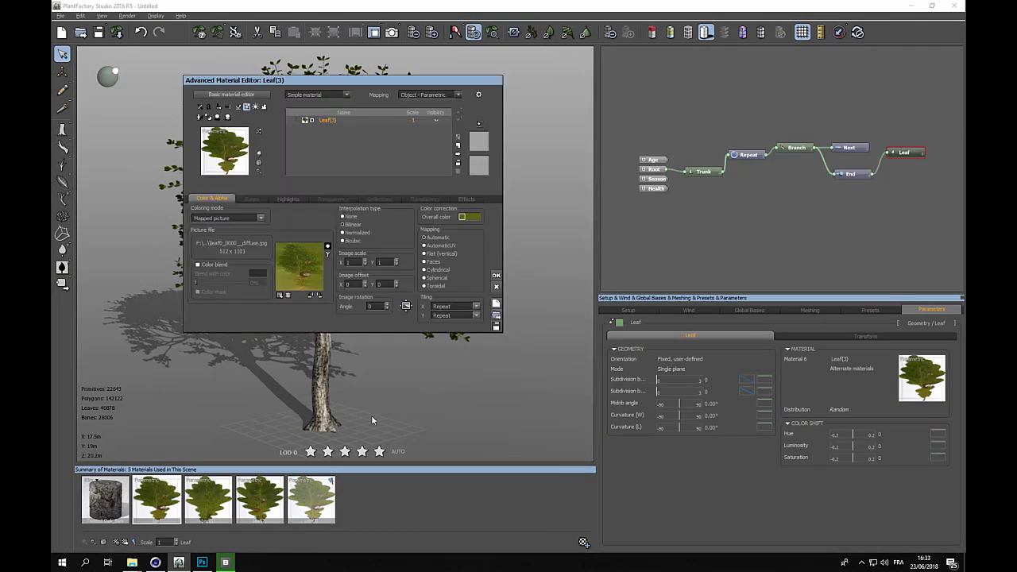
right_click(284, 275)
click(307, 283)
click(785, 124)
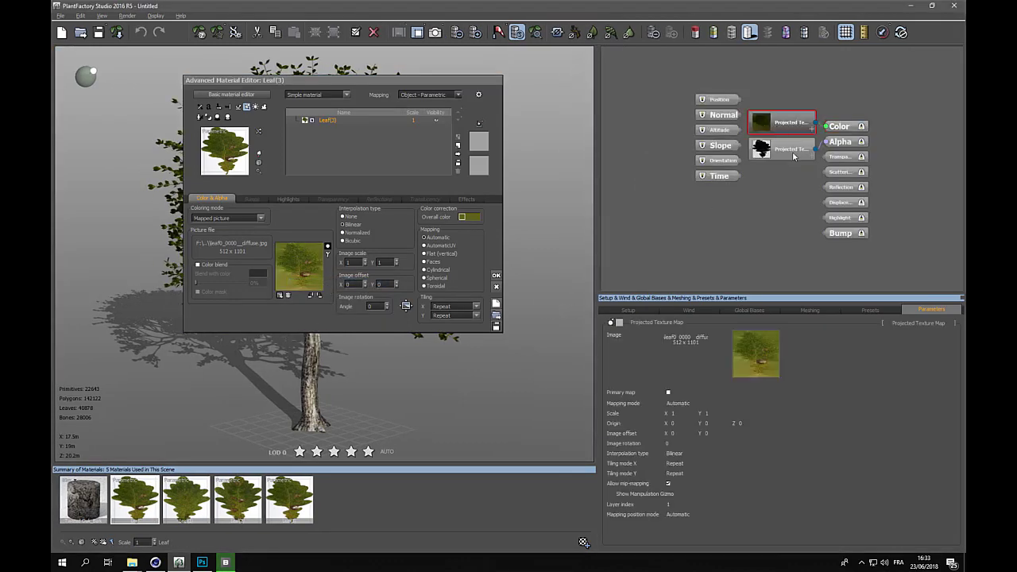
click(736, 382)
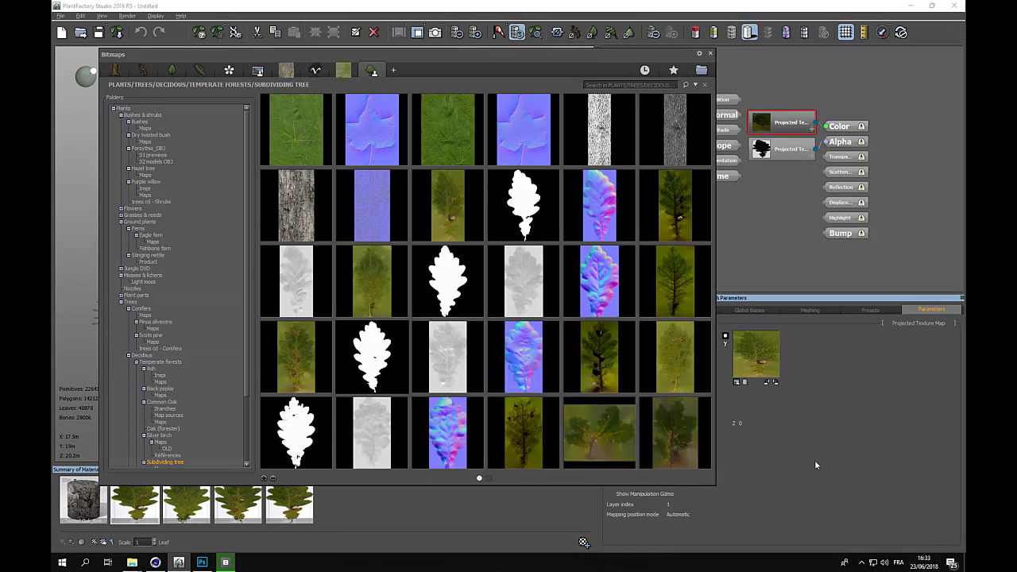
double_click(679, 356)
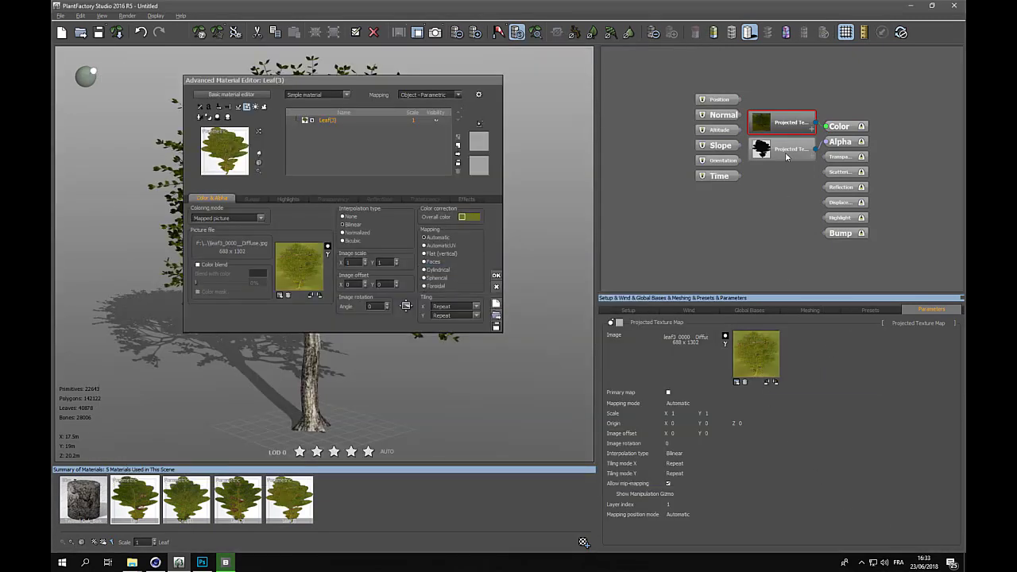
- Load the leaf3_0001 opacity map into the alpha texture node of Leaf(3), invert its colors and accept the material
click(784, 153)
click(739, 383)
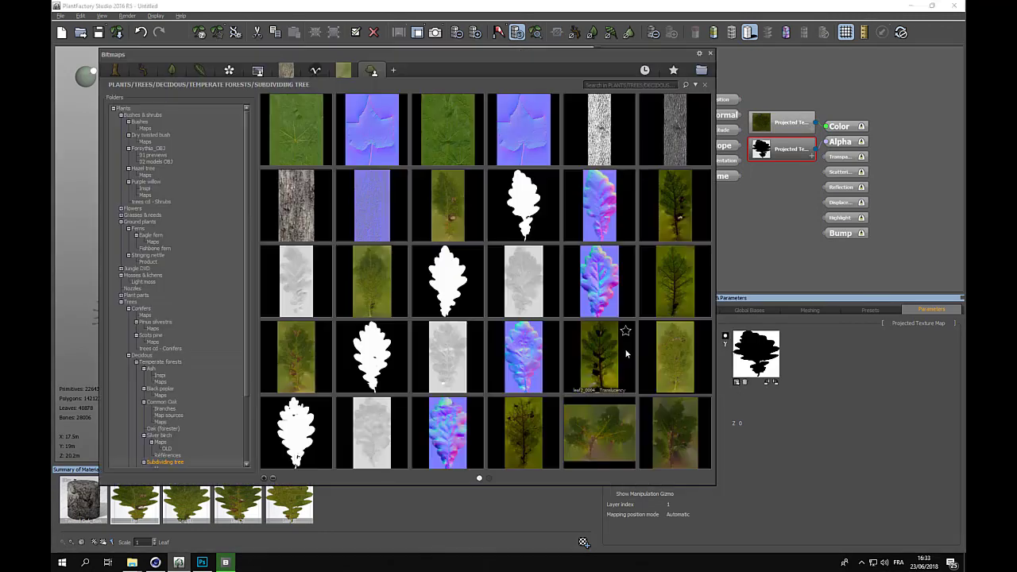
double_click(297, 425)
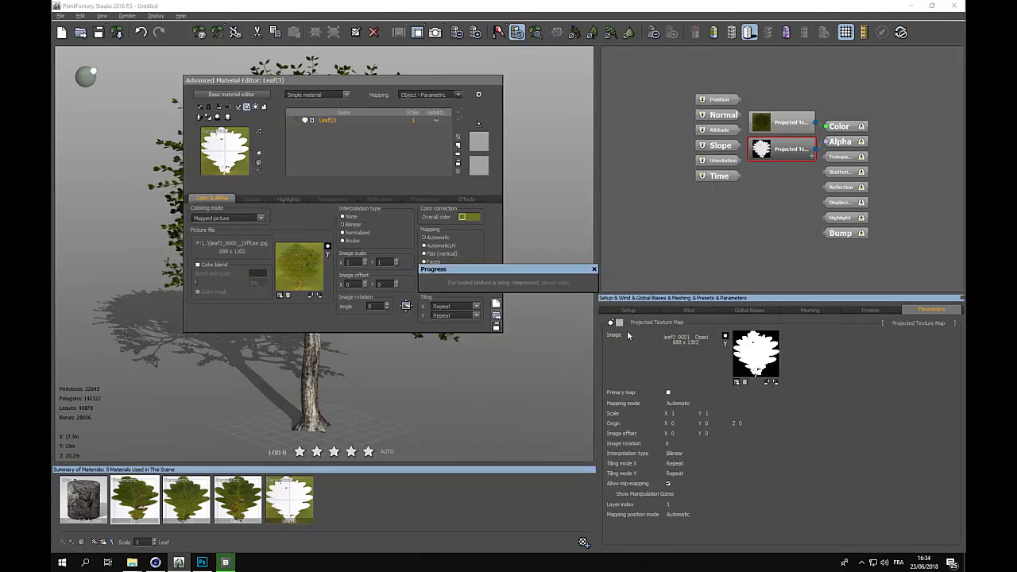
click(726, 337)
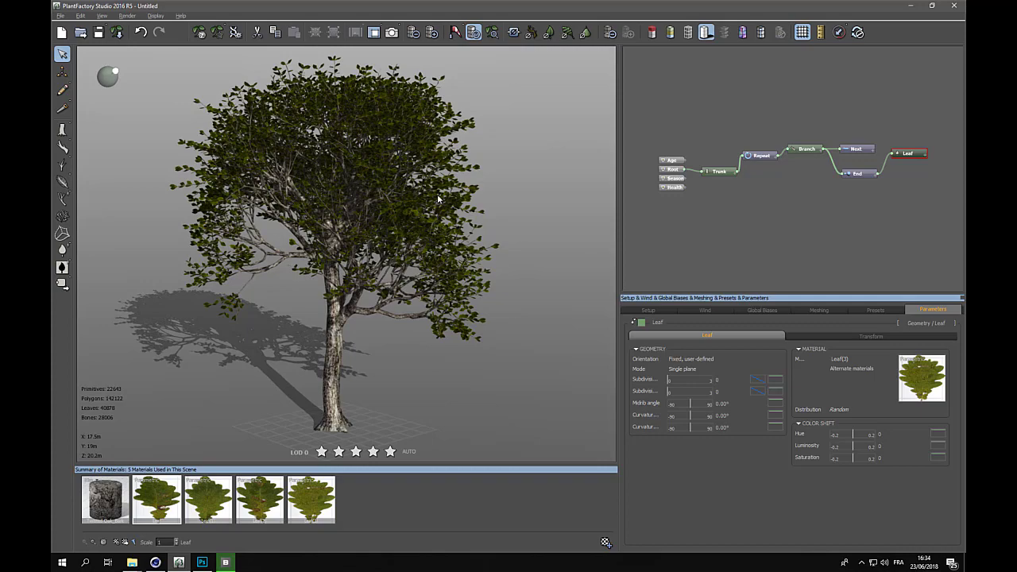
- Examine the leaf variation in the tree's crown from close up and from several sides
middle_drag(438, 199, 366, 238)
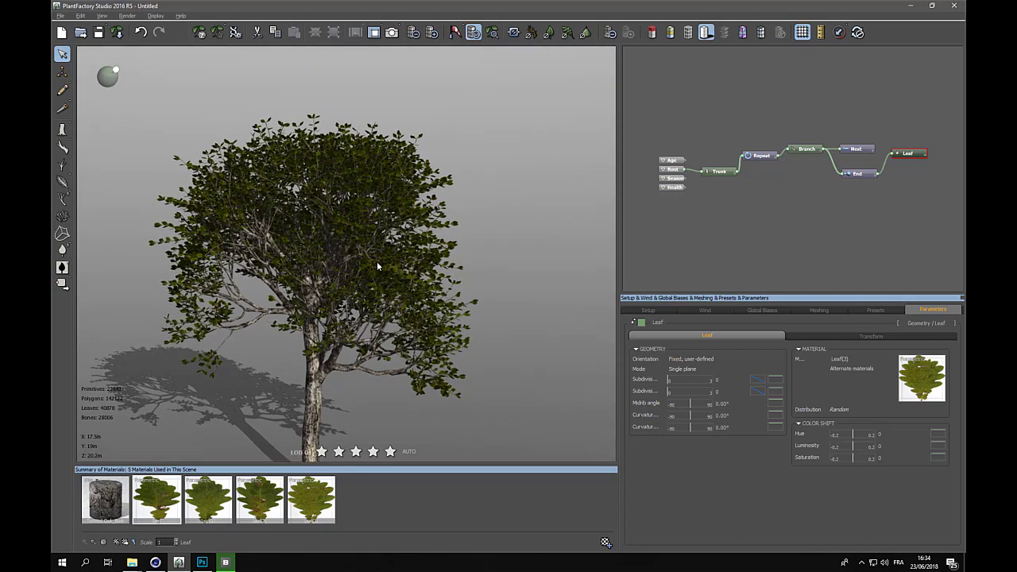
right_drag(379, 262, 334, 327)
scroll(385, 190, up, 5)
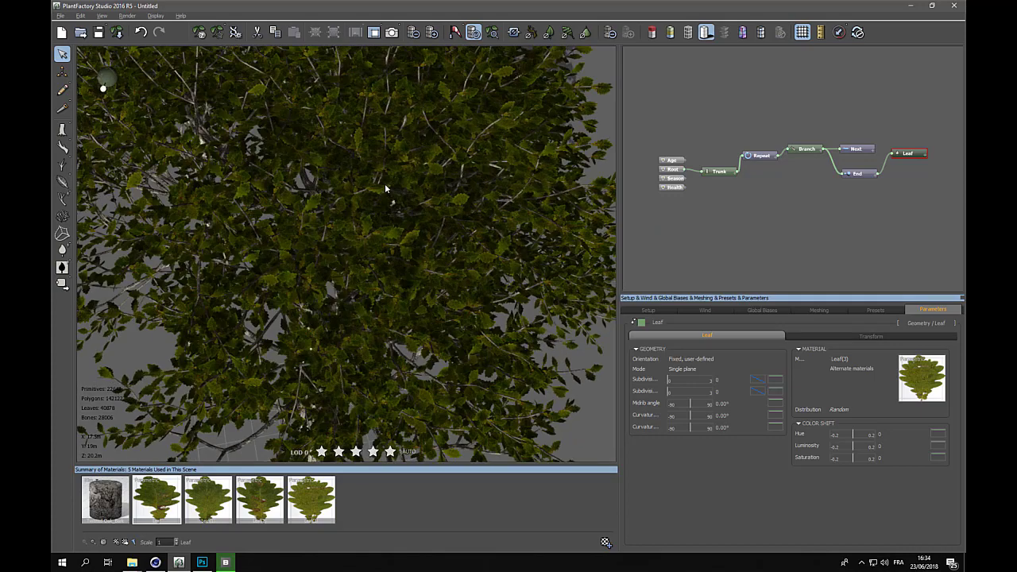
scroll(384, 190, up, 2)
right_drag(364, 277, 301, 238)
scroll(356, 243, down, 2)
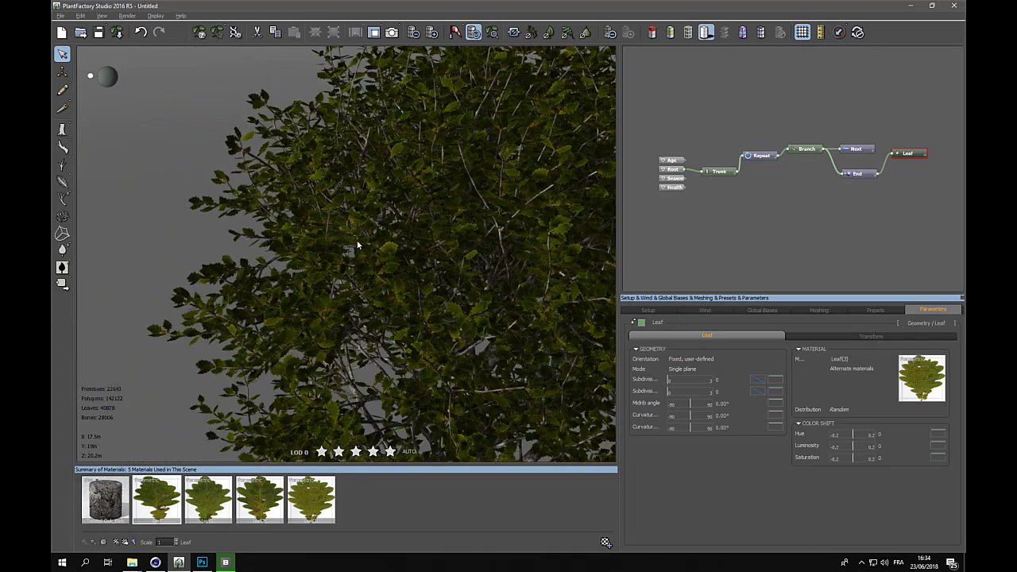
right_drag(395, 233, 578, 204)
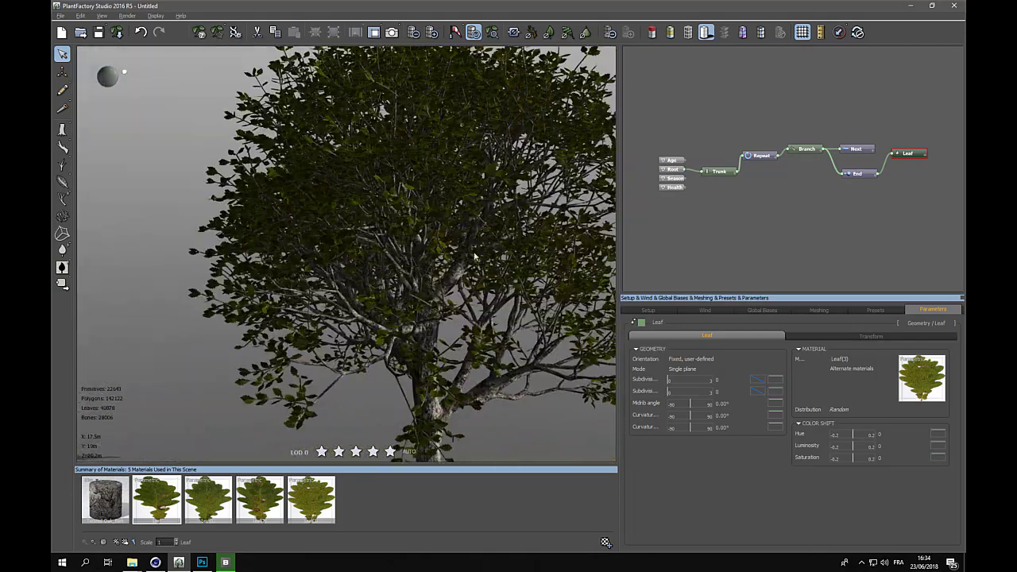
scroll(474, 253, down, 2)
middle_drag(485, 257, 411, 261)
right_drag(411, 265, 318, 276)
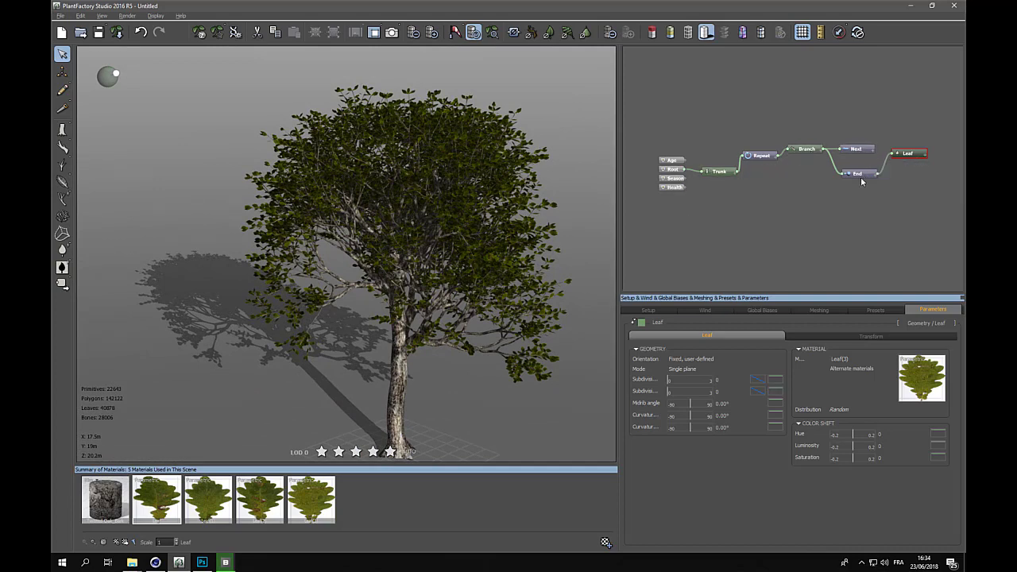
middle_drag(437, 238, 392, 222)
mouse_move(395, 238)
right_down()
mouse_move(415, 236)
mouse_move(263, 243)
mouse_move(403, 246)
mouse_move(392, 245)
right_up()
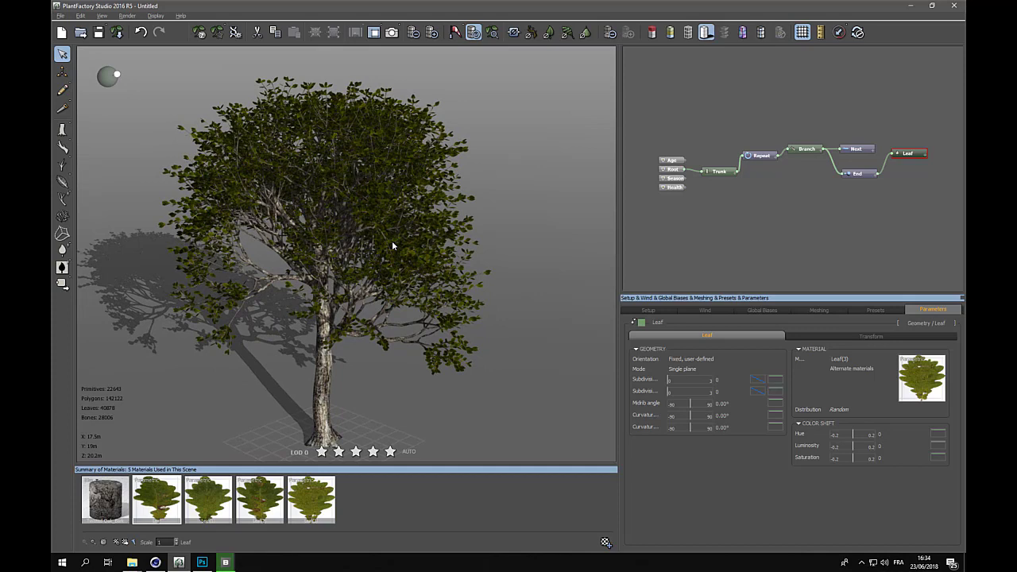
- Export the tree as a Wavefront OBJ mesh with a file name ending in oak-tree1.obj
click(60, 16)
mouse_move(67, 86)
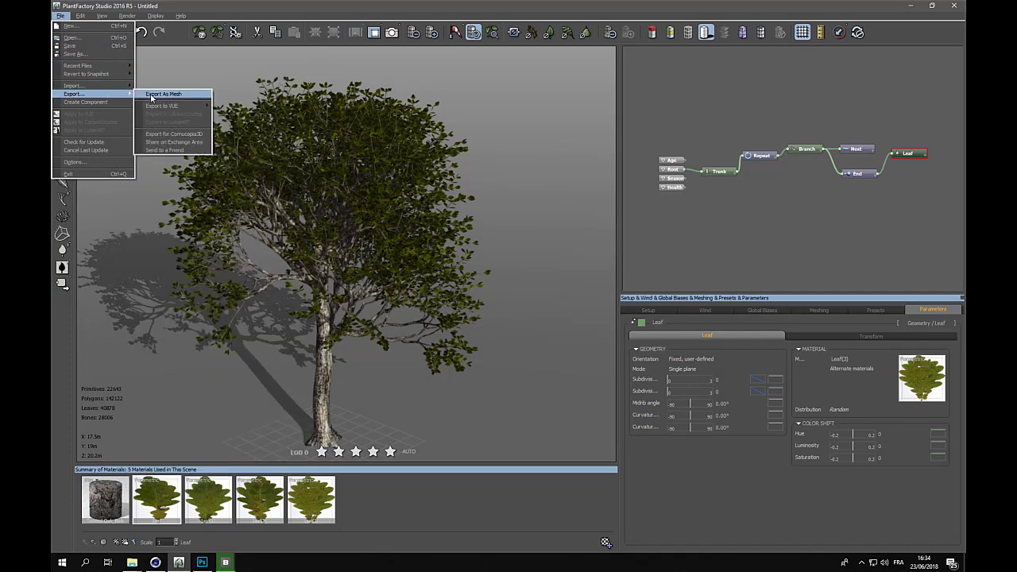
click(152, 97)
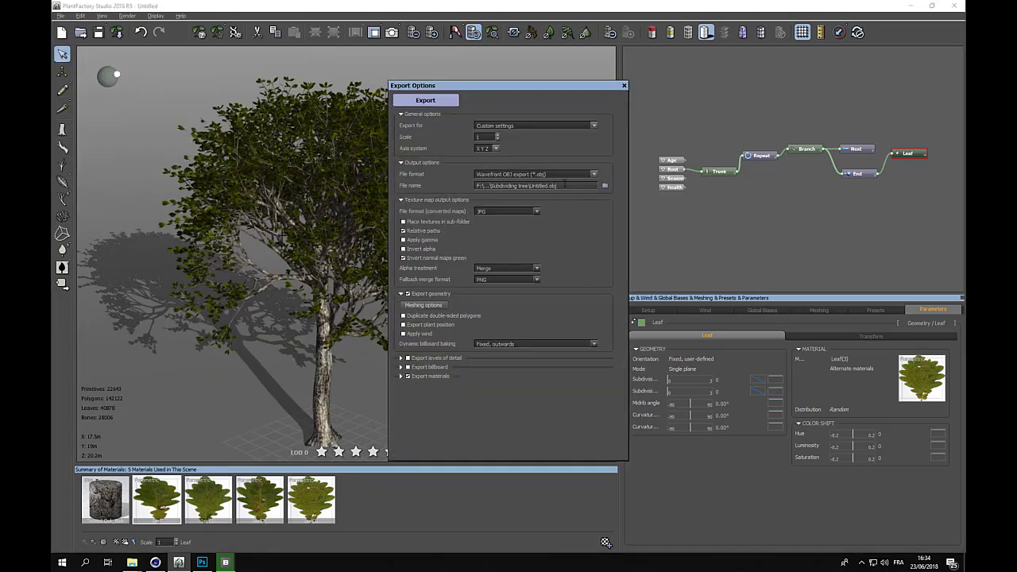
click(565, 185)
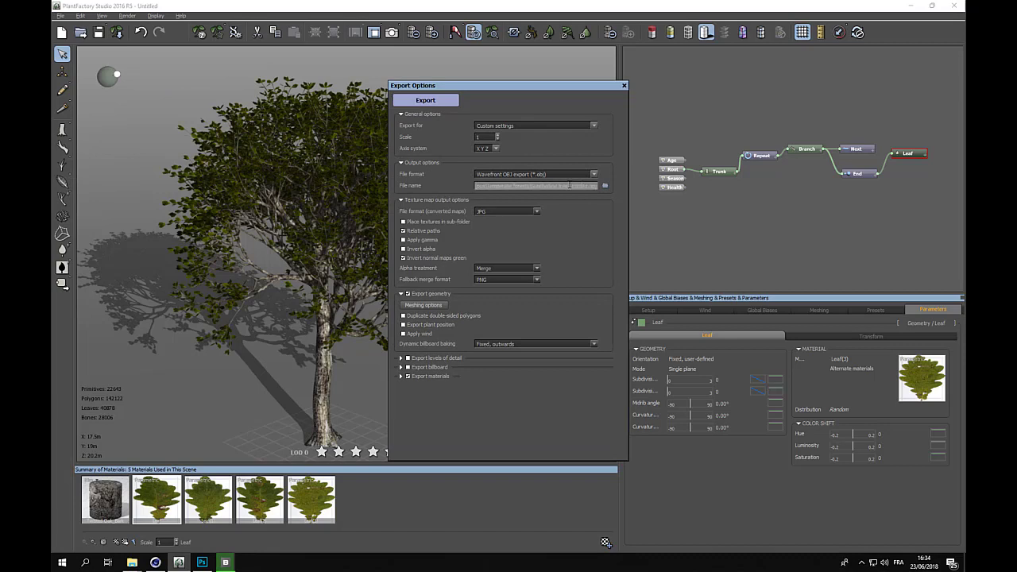
drag(569, 185, 627, 184)
key(BackSpace)
key(Return)
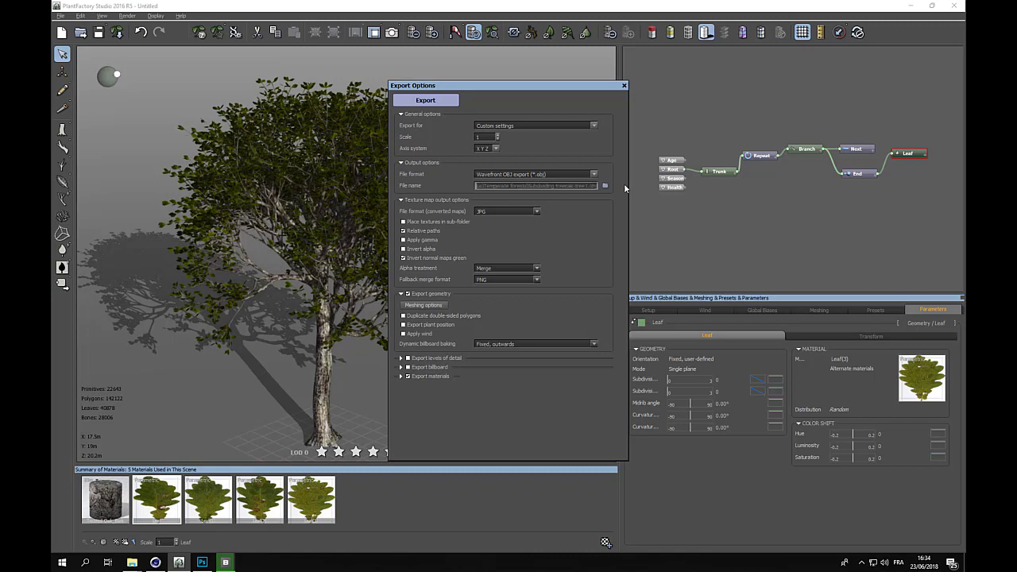
click(425, 100)
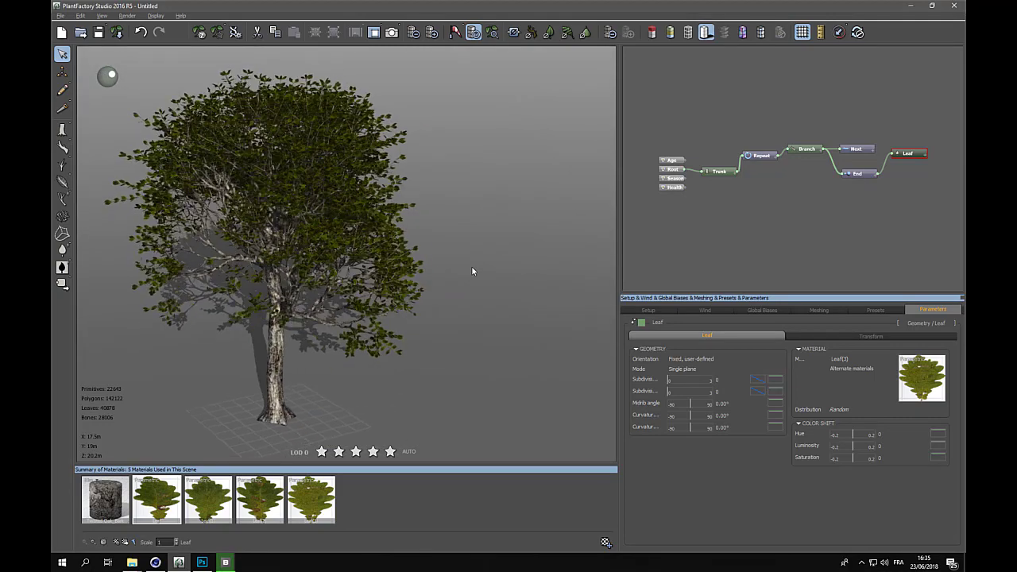
- Generate a new random variation of the tree and view its shape
click(196, 29)
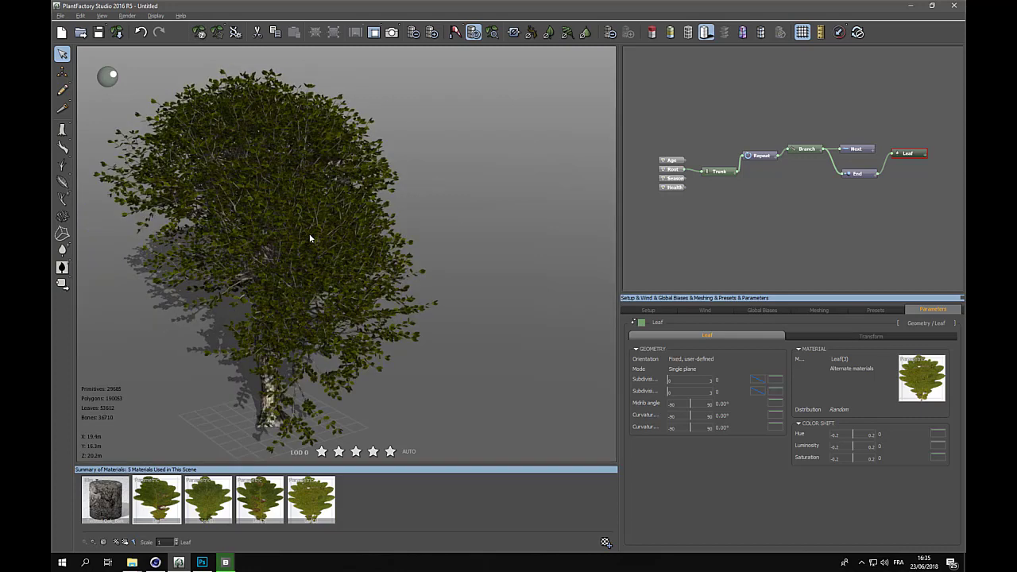
mouse_move(310, 238)
mouse_down()
mouse_move(425, 221)
mouse_move(604, 227)
mouse_move(437, 236)
mouse_move(220, 215)
mouse_move(395, 212)
mouse_move(341, 234)
mouse_move(230, 227)
mouse_move(353, 233)
mouse_up()
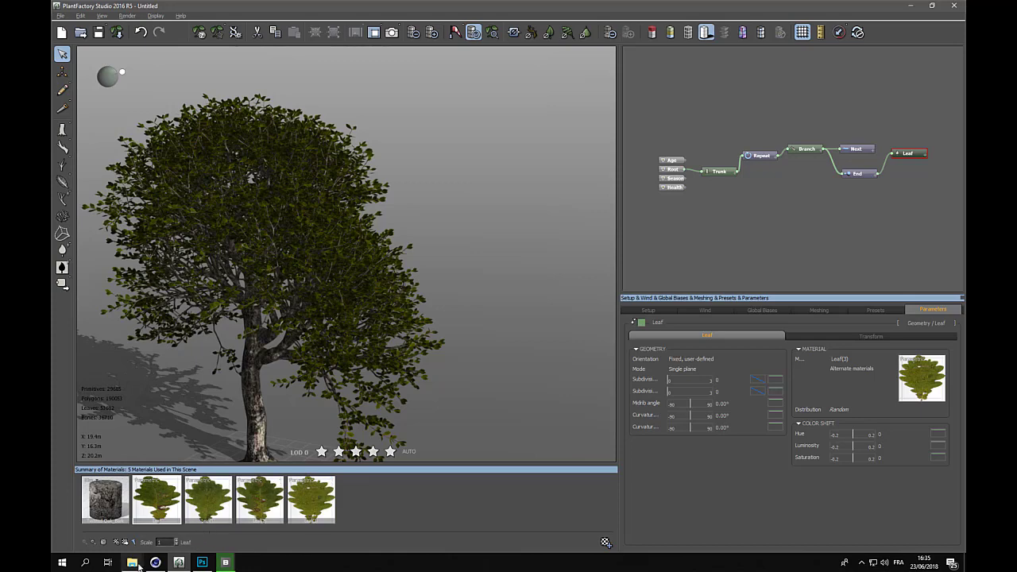
- Switch to Cinema 4D and browse the Subdividing tree folder for the exported tree file
click(155, 563)
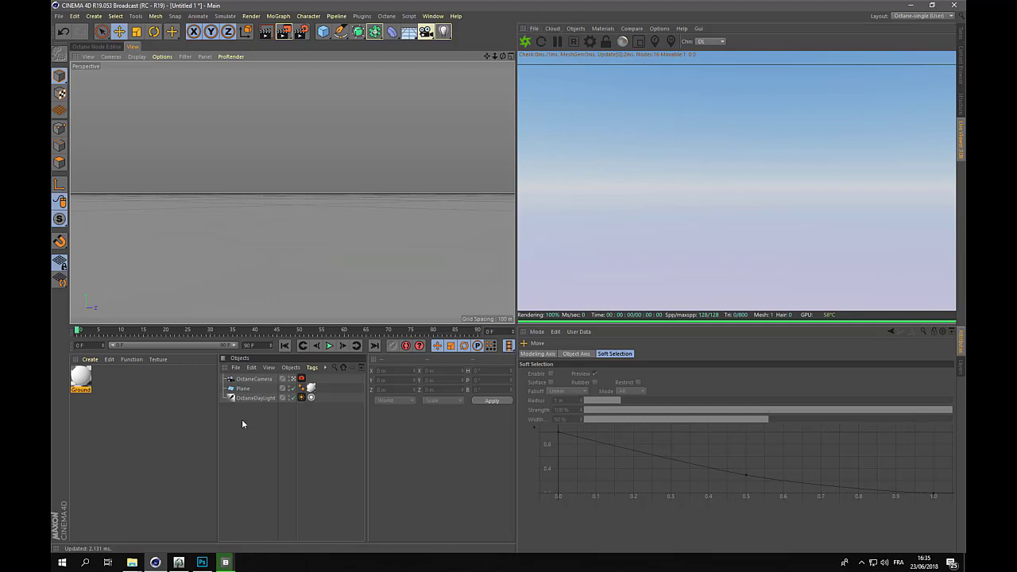
click(235, 369)
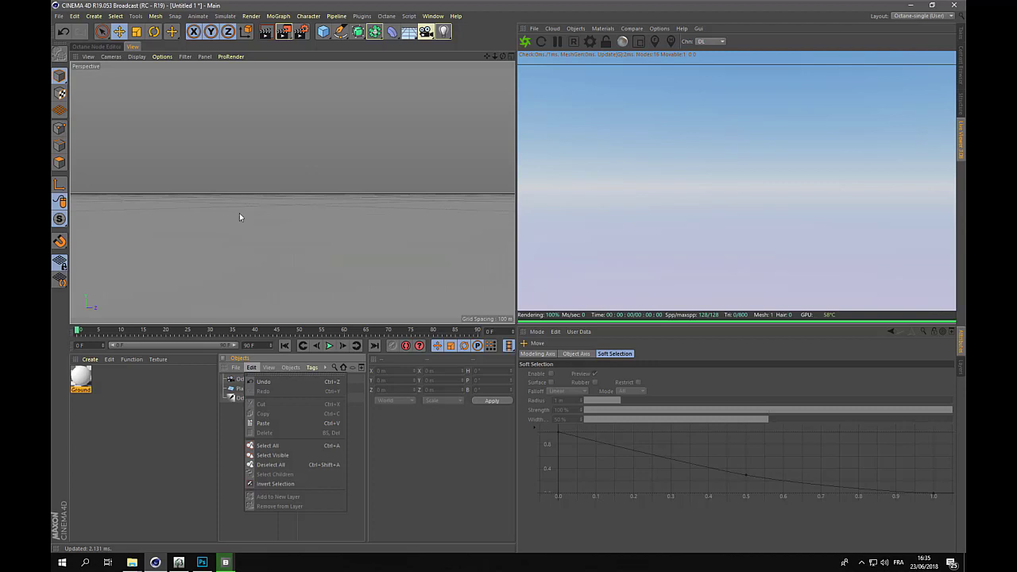
mouse_move(234, 368)
click(256, 381)
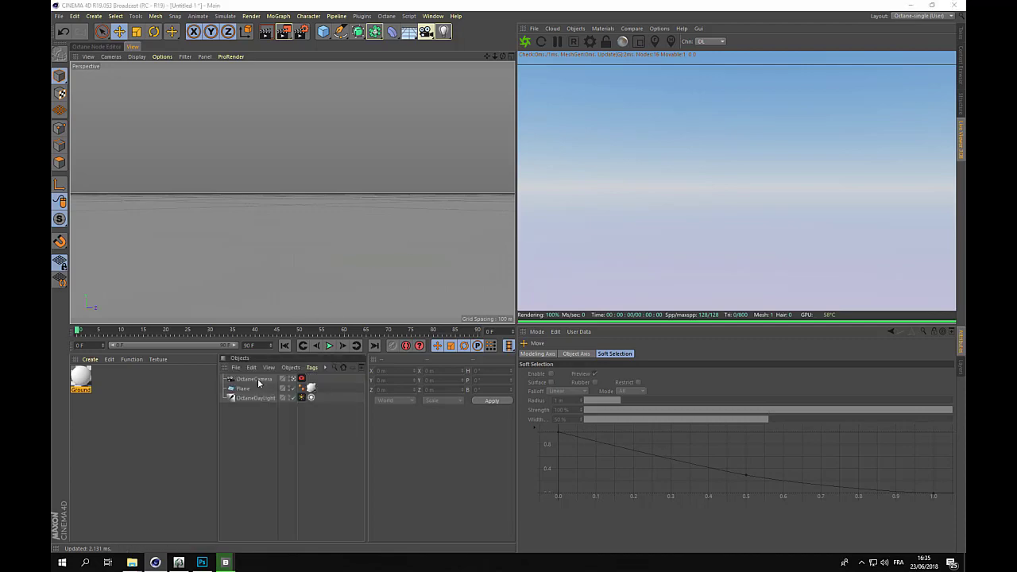
click(840, 477)
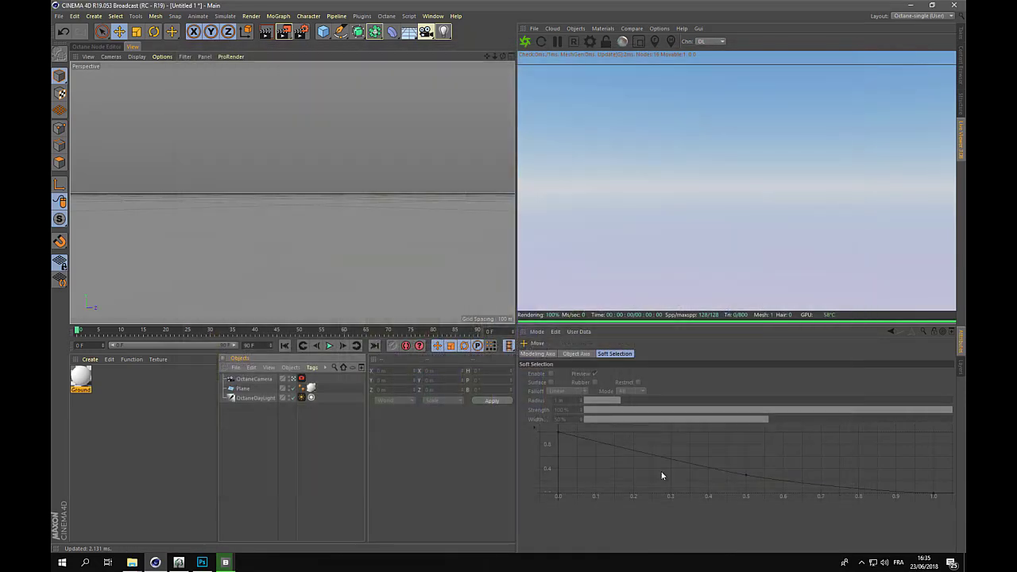
click(236, 367)
click(242, 381)
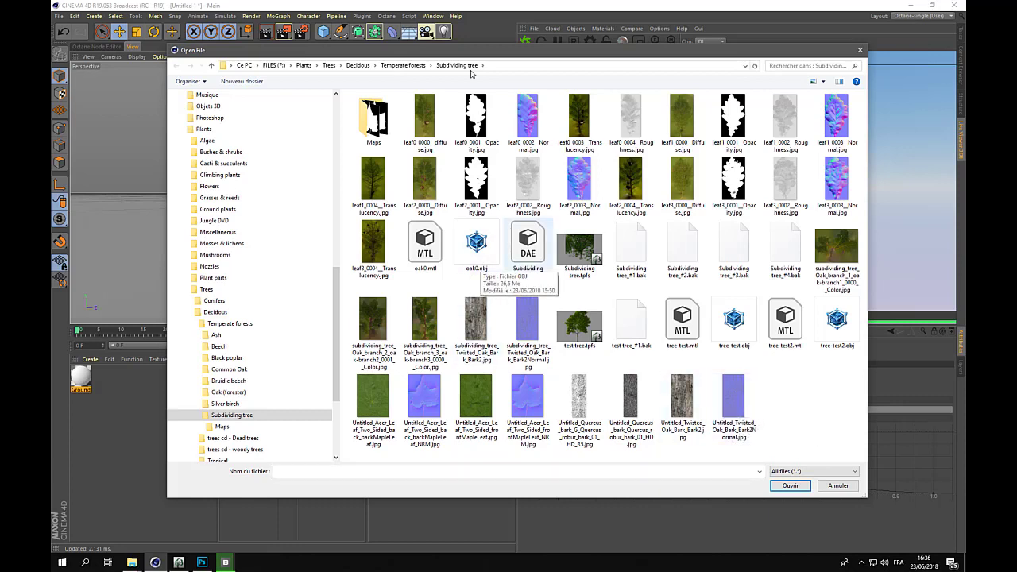
- Switch to PlantFactory and export the tree as a Wavefront OBJ, correcting the path to save oak-tree1.obj inside the Subdividing tree folder
click(200, 561)
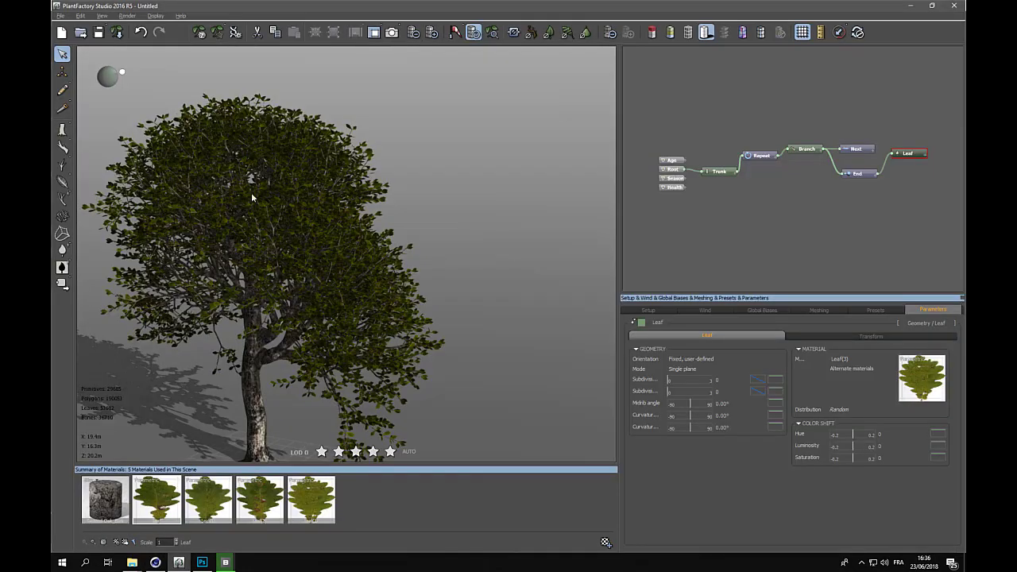
click(61, 15)
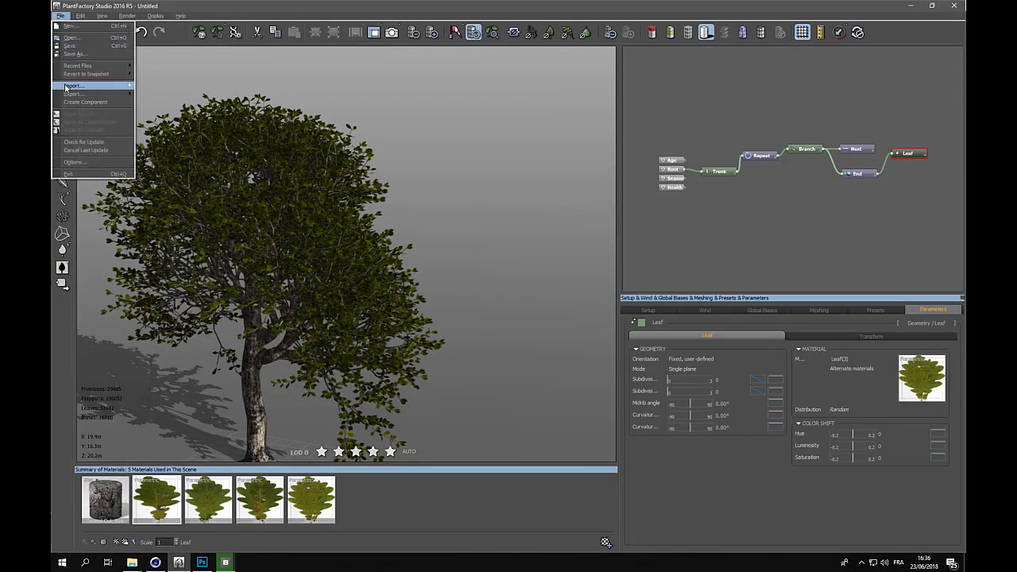
mouse_move(82, 95)
click(159, 94)
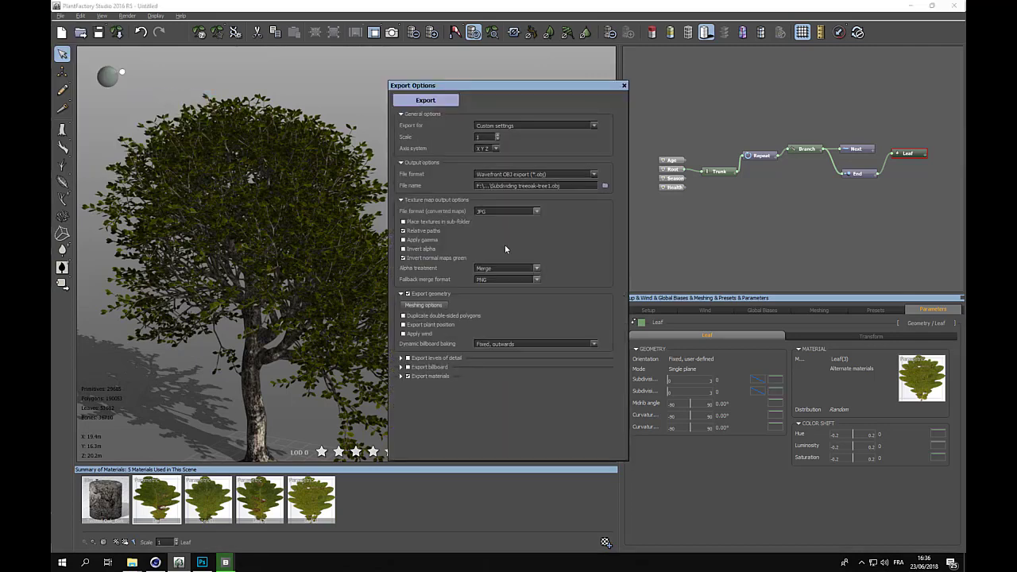
click(571, 186)
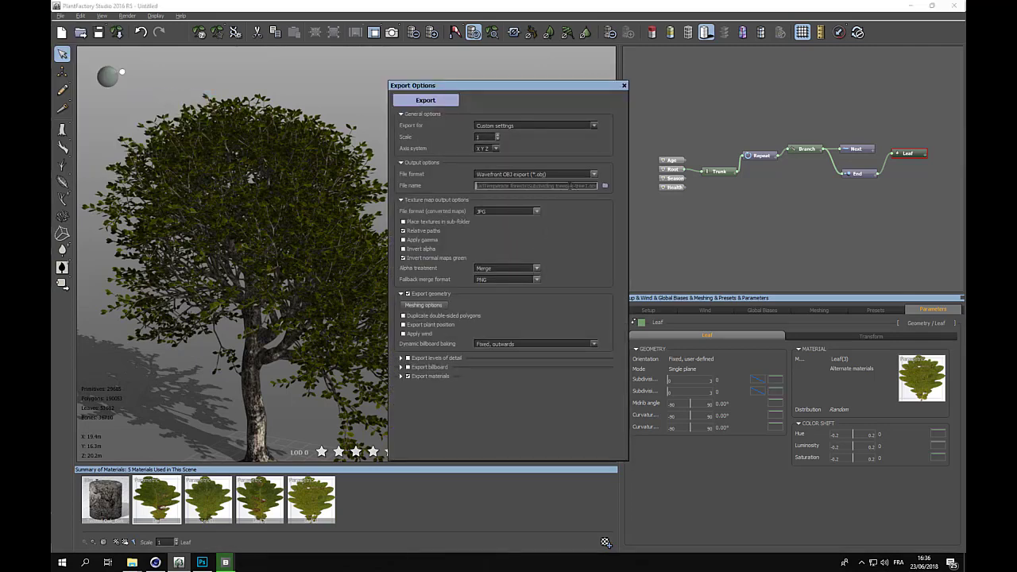
double_click(558, 185)
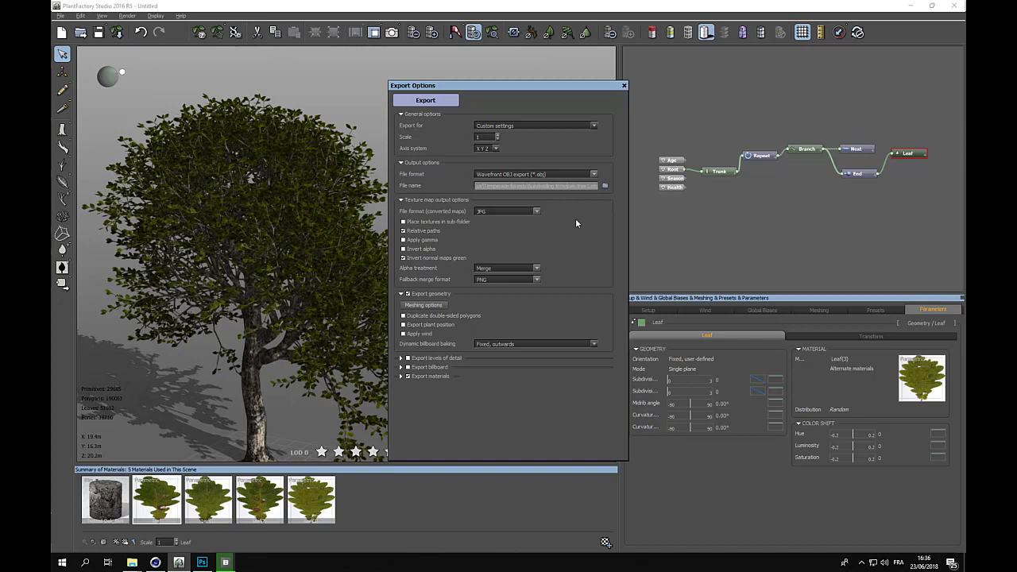
click(410, 99)
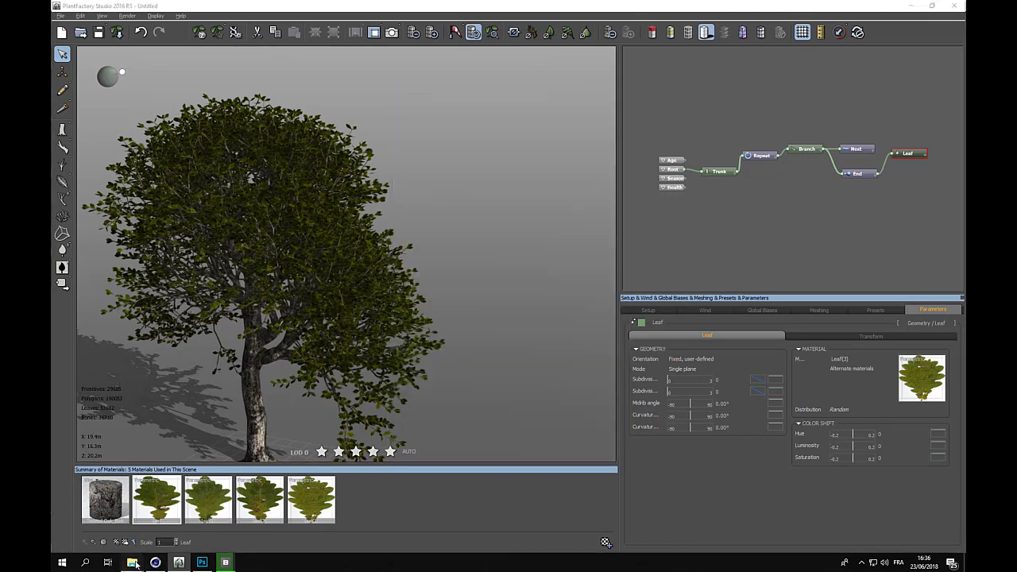
- Check the Subdividing tree folder in File Explorer for the exported oak-tree1.obj
mouse_move(135, 563)
click(306, 509)
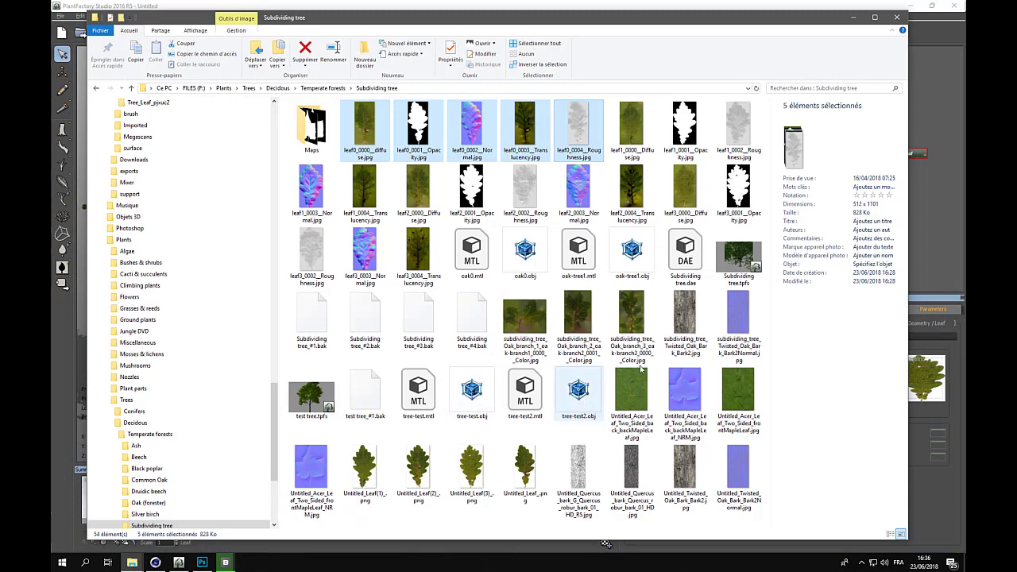
click(634, 253)
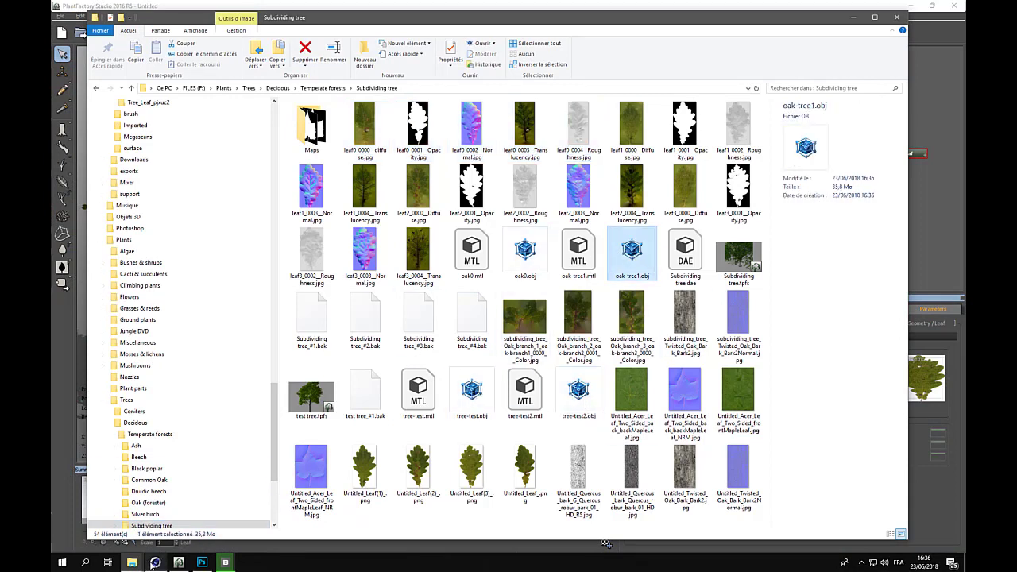
- Switch to Cinema 4D and import oak-tree1.obj at a scale of 1 meter
click(158, 515)
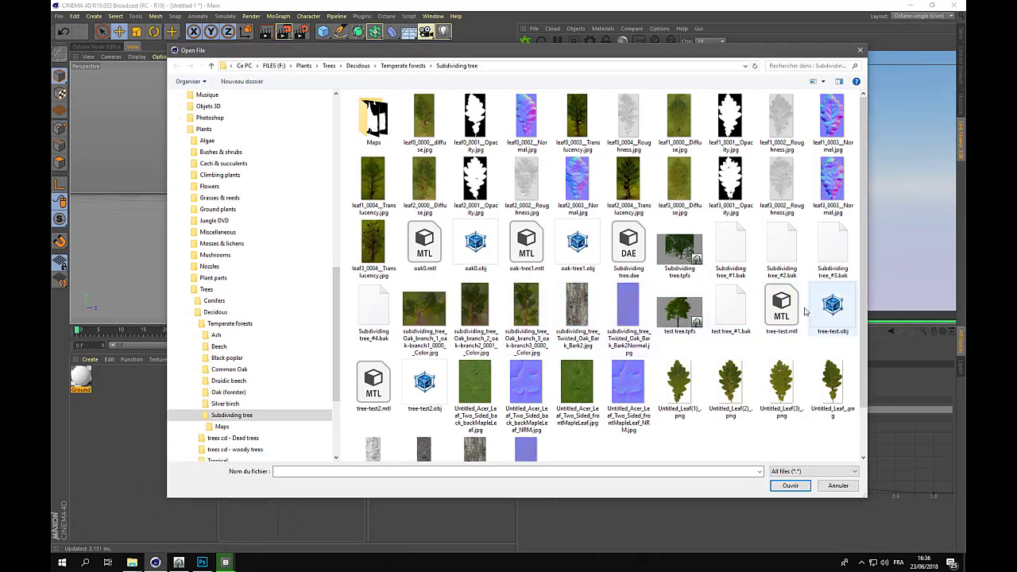
double_click(831, 309)
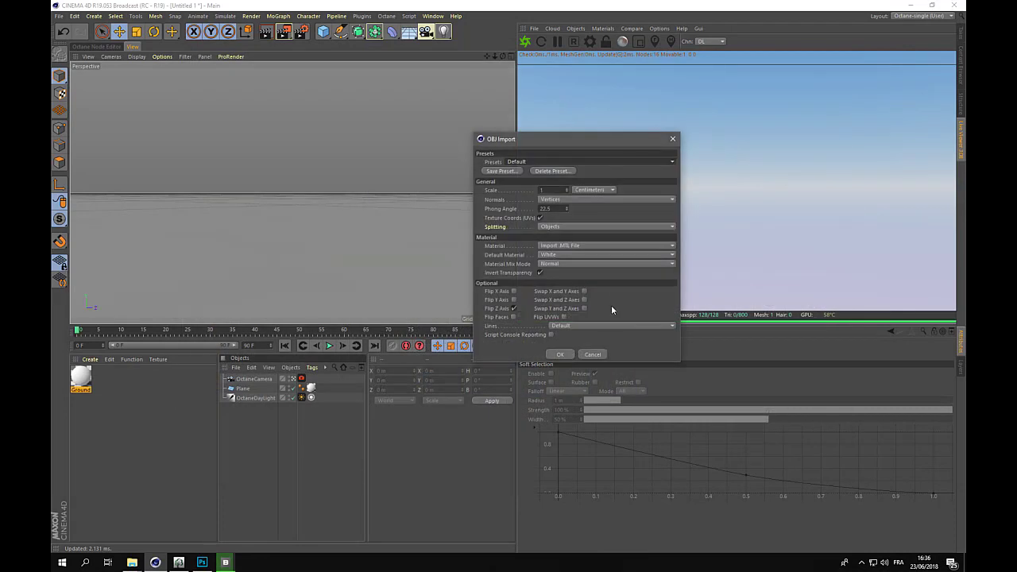
click(593, 190)
click(596, 210)
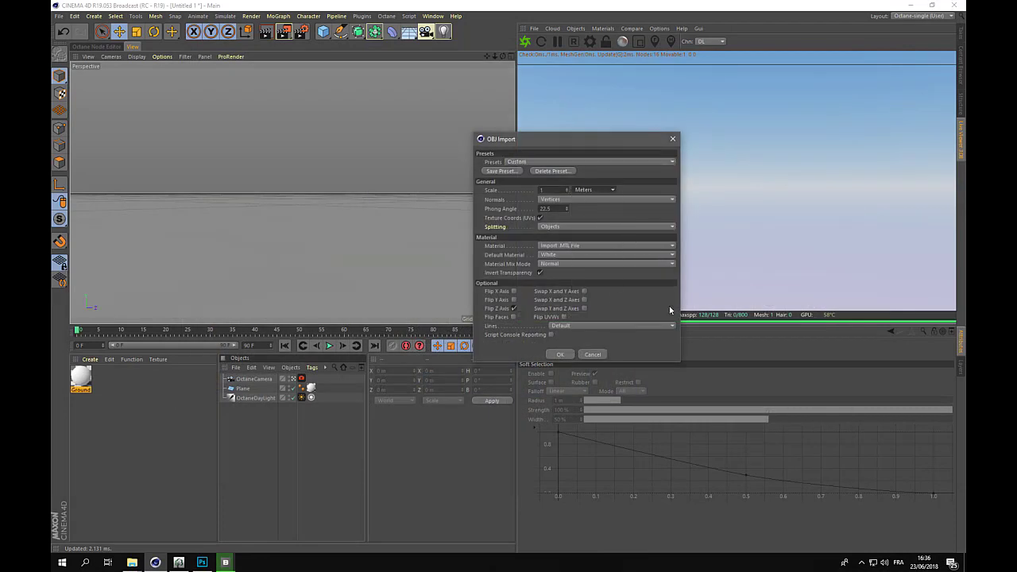
click(560, 355)
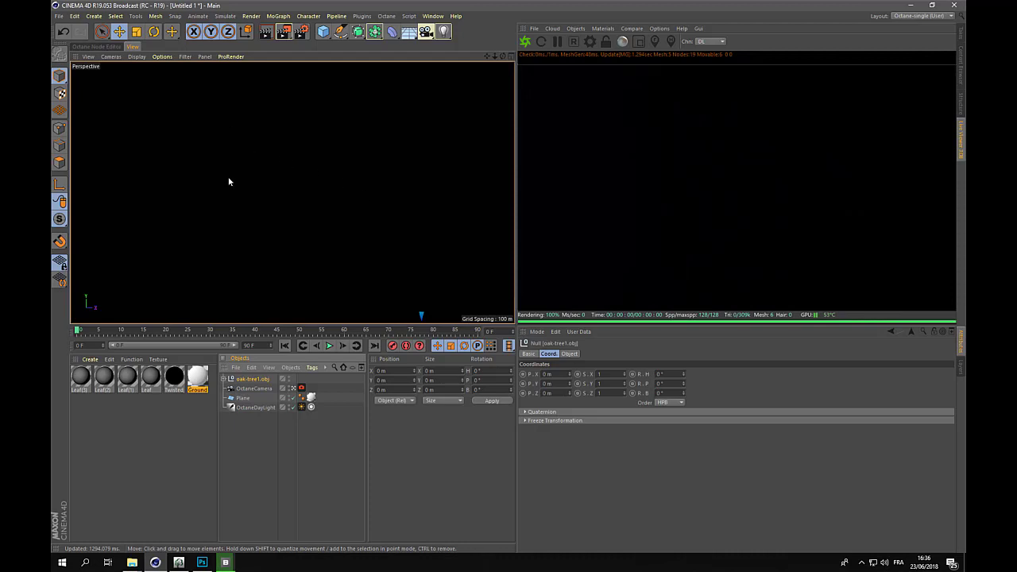
- Move the OctaneCamera back about 19.8 m from the tree along its viewing axis, working in the top view
key(F2)
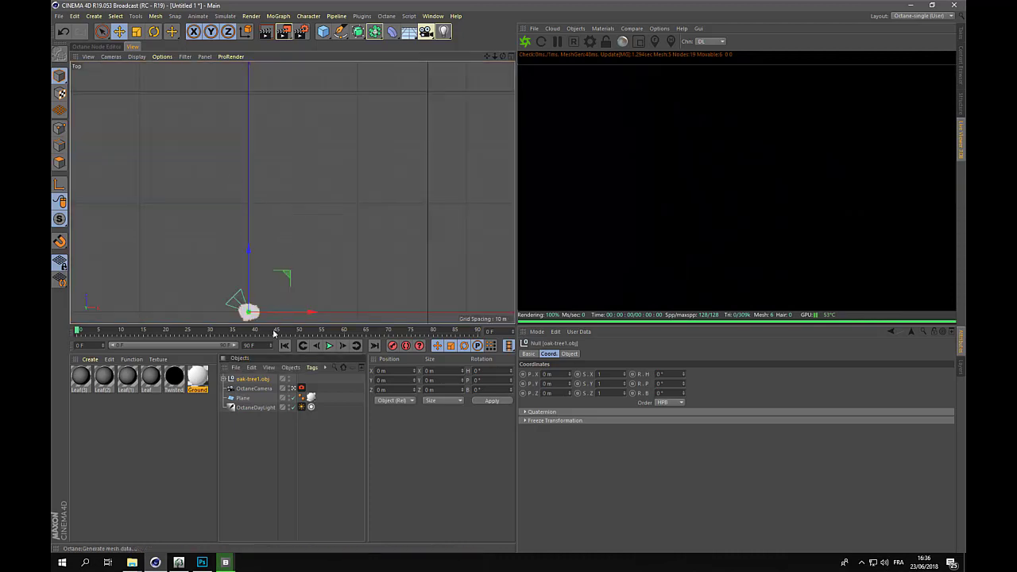
click(236, 301)
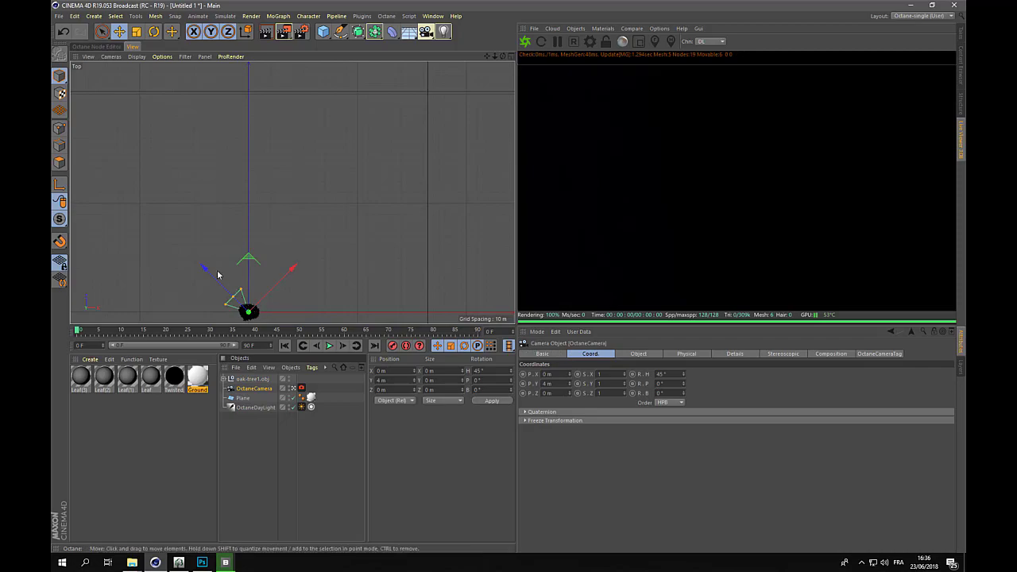
drag(212, 280, 220, 288)
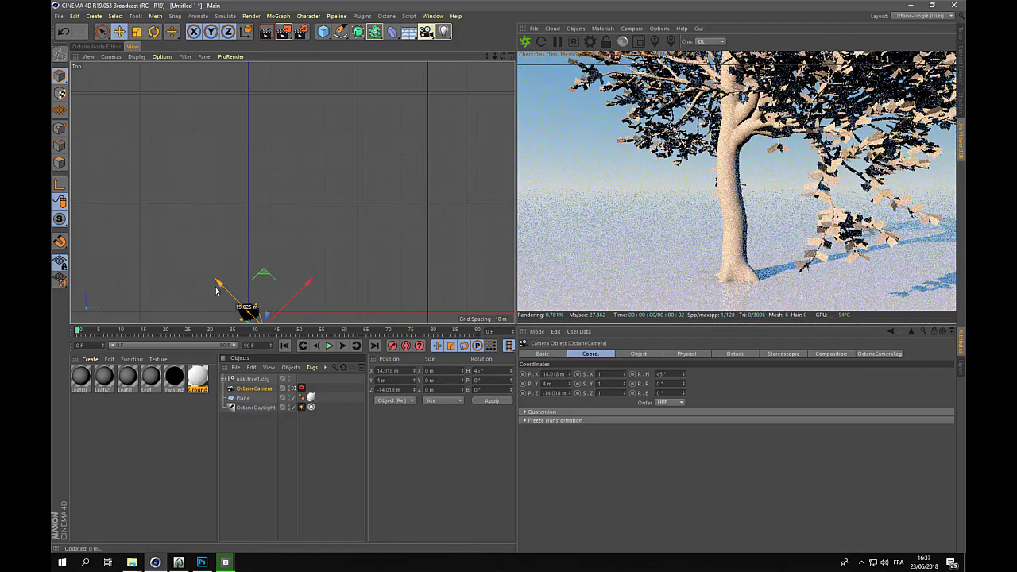
key(F1)
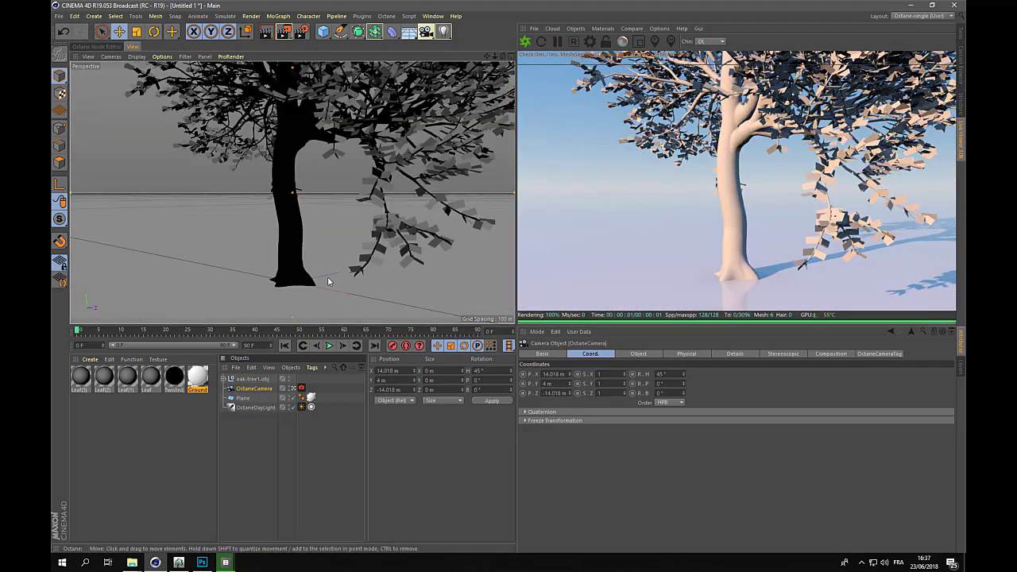
- Reposition the camera around the tree and farther away to frame the trunk and most of the crown
alt+middle_drag(373, 187, 343, 210)
scroll(347, 234, up, 5)
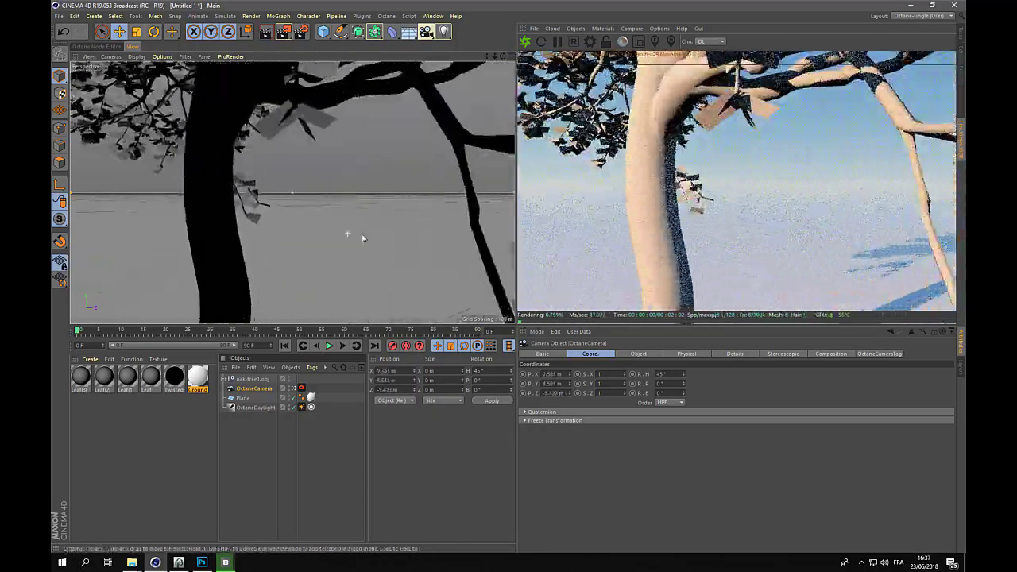
scroll(356, 240, down, 5)
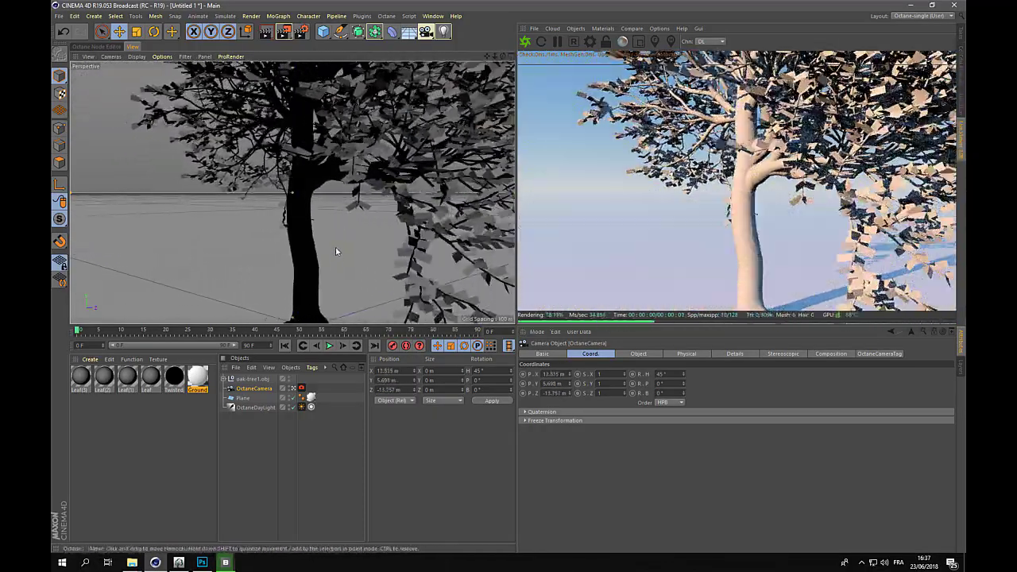
alt+drag(308, 226, 429, 233)
scroll(415, 226, down, 4)
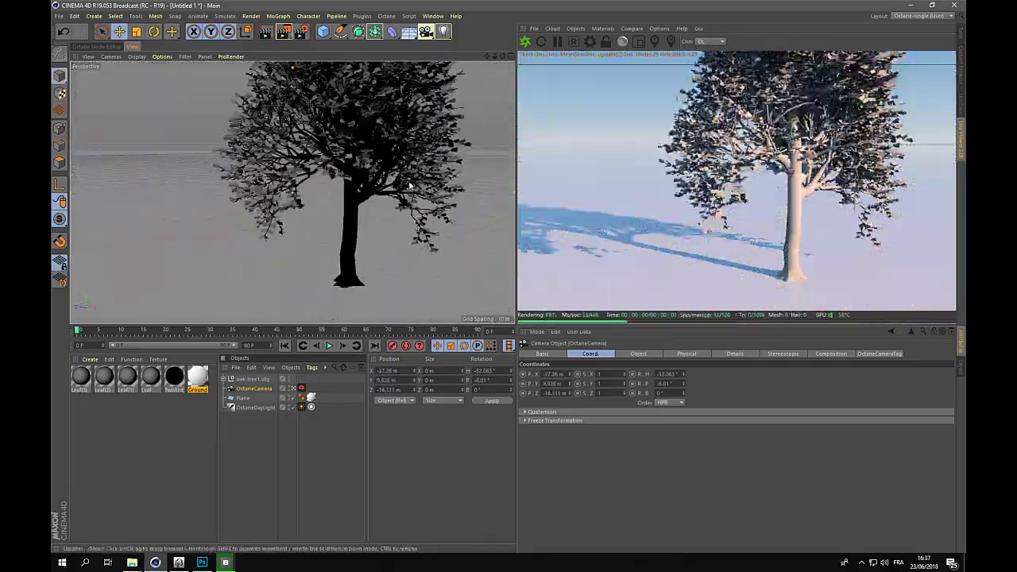
alt+middle_drag(409, 184, 337, 213)
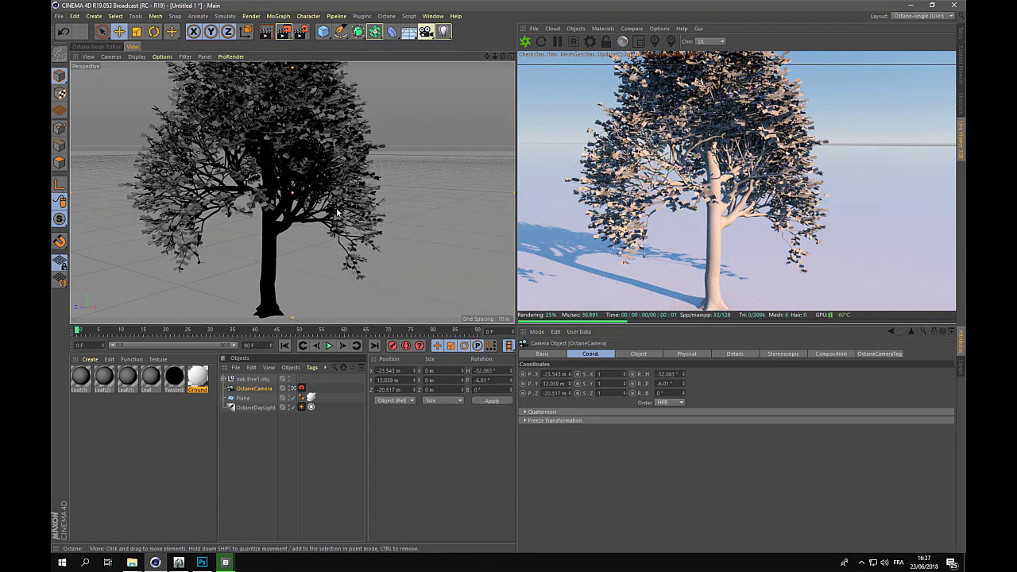
- Convert the five imported leaf and bark materials to Octane materials and remove the unused originals
click(79, 383)
shift+click(176, 384)
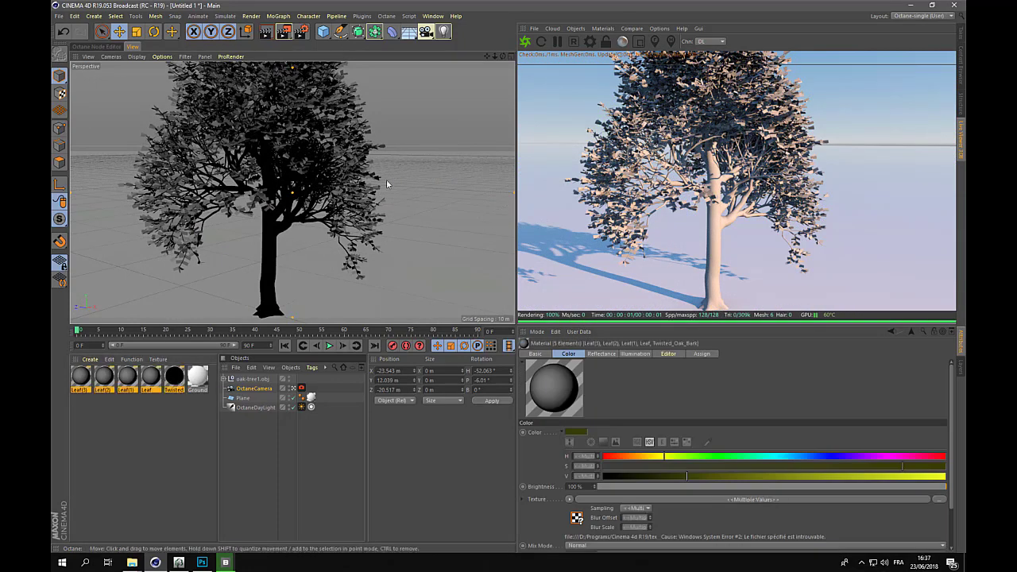
click(602, 29)
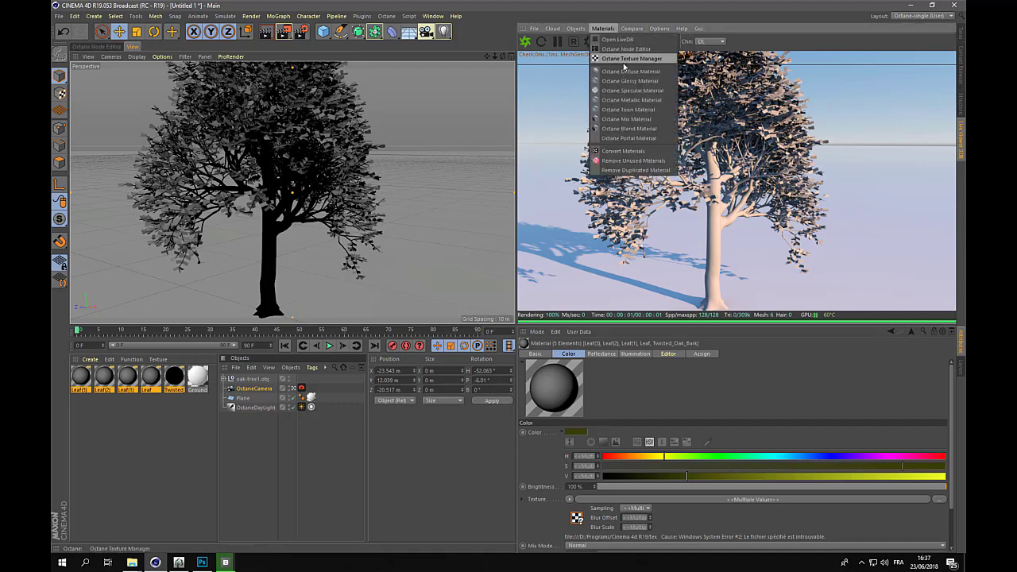
click(624, 151)
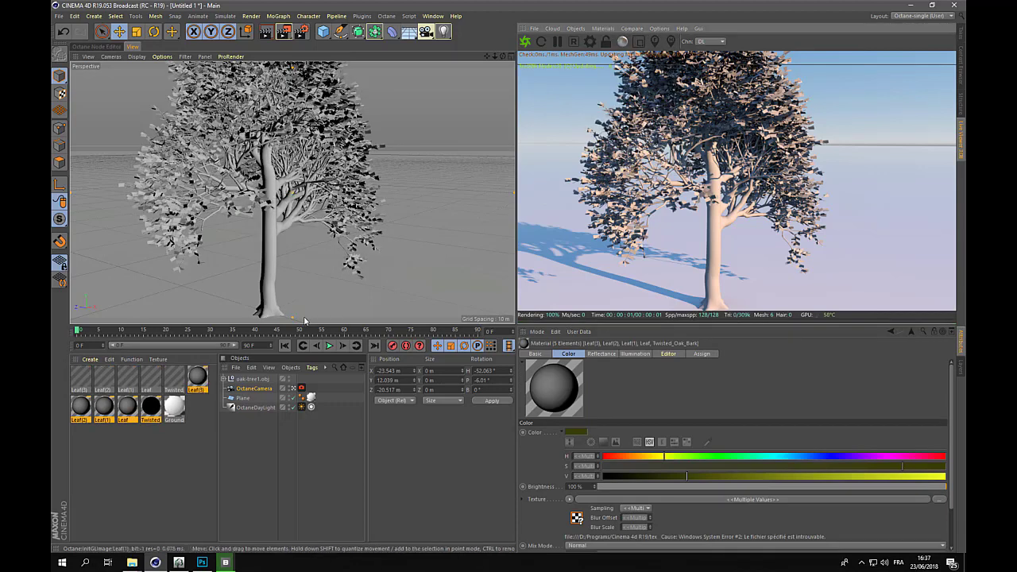
click(131, 359)
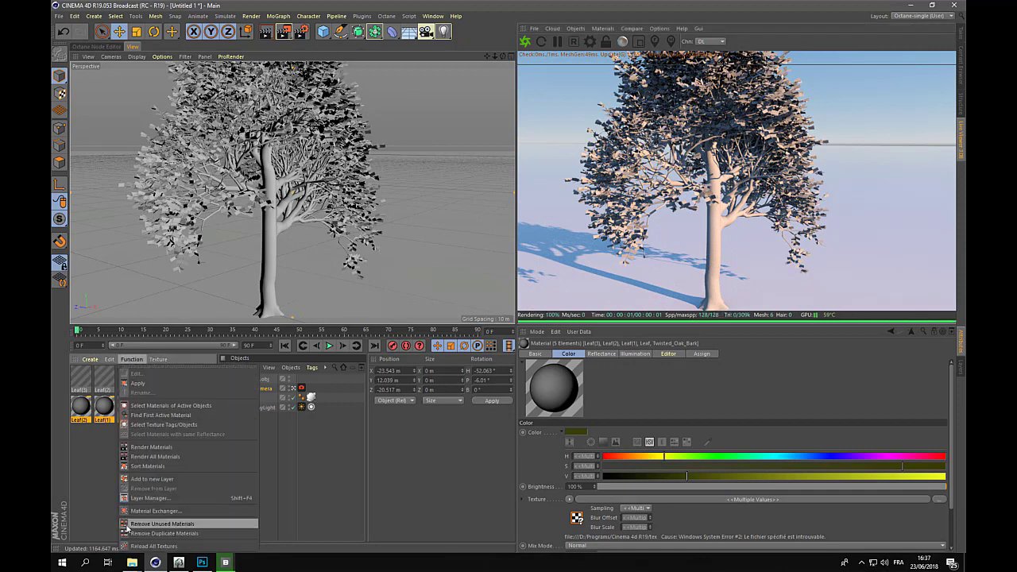
click(163, 525)
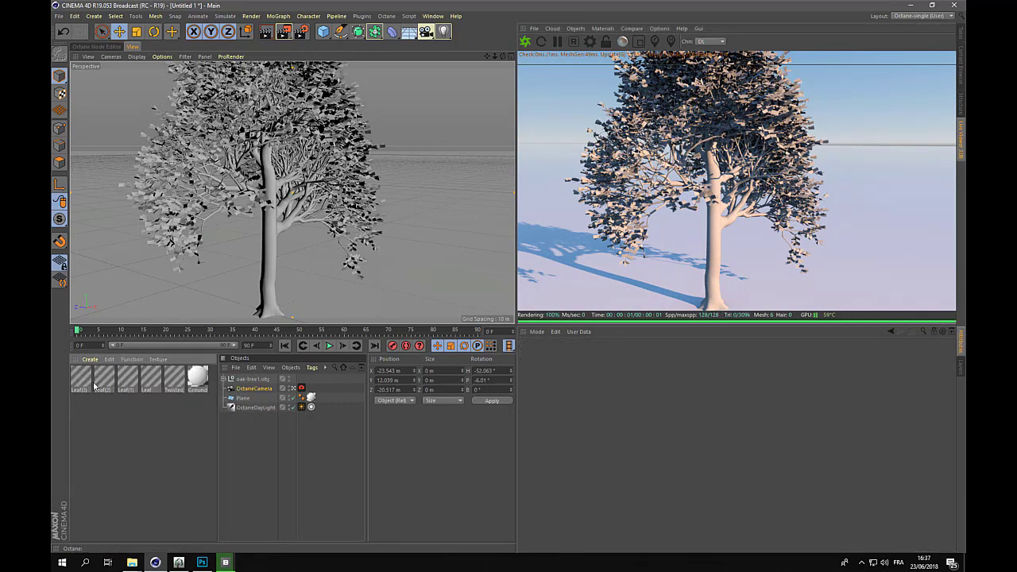
- Open the Twisted_Oak_Bark material in the Octane Node Editor and delete its ImageTexture node
click(174, 385)
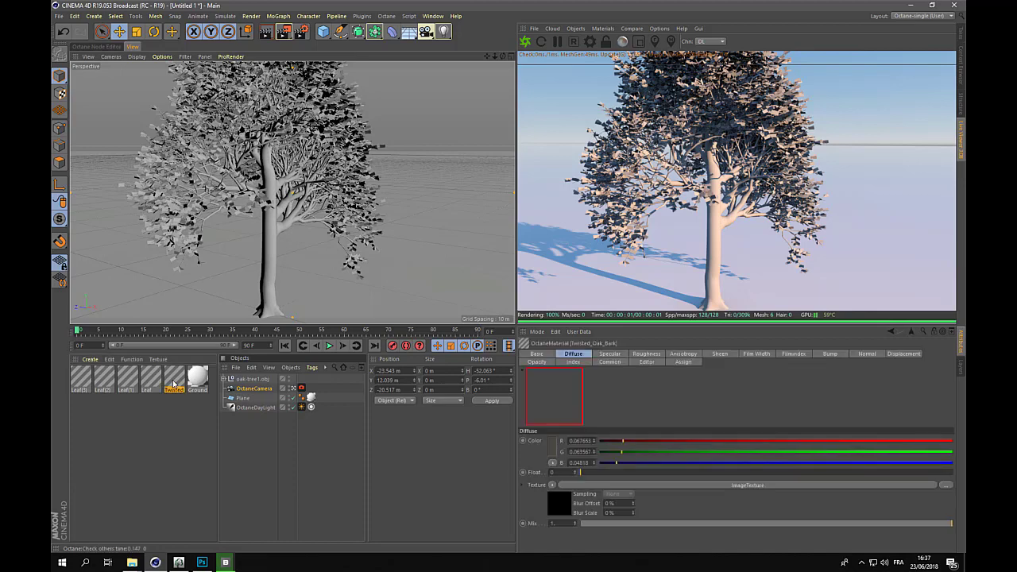
click(85, 50)
drag(221, 139, 315, 102)
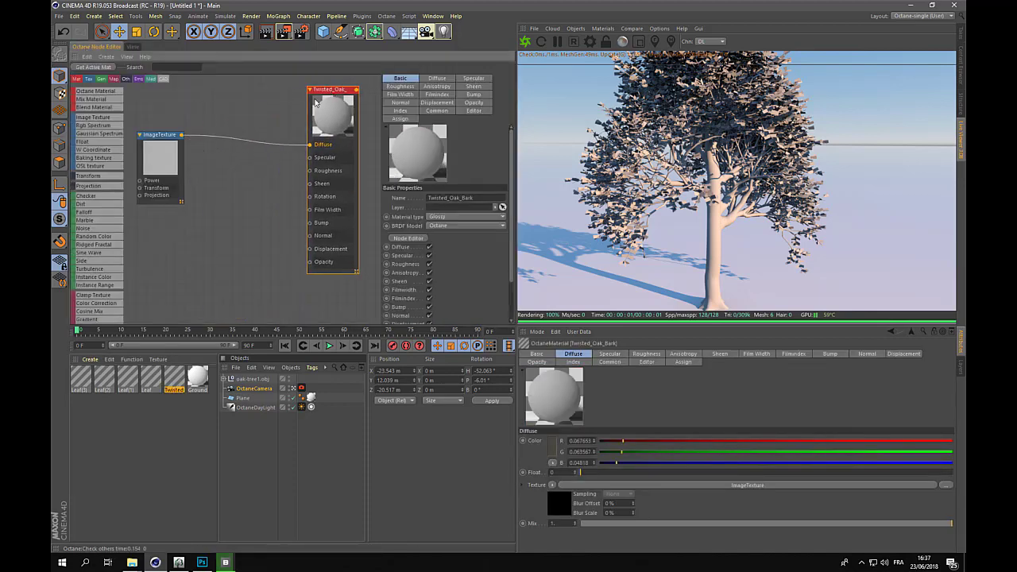
click(159, 135)
key(Delete)
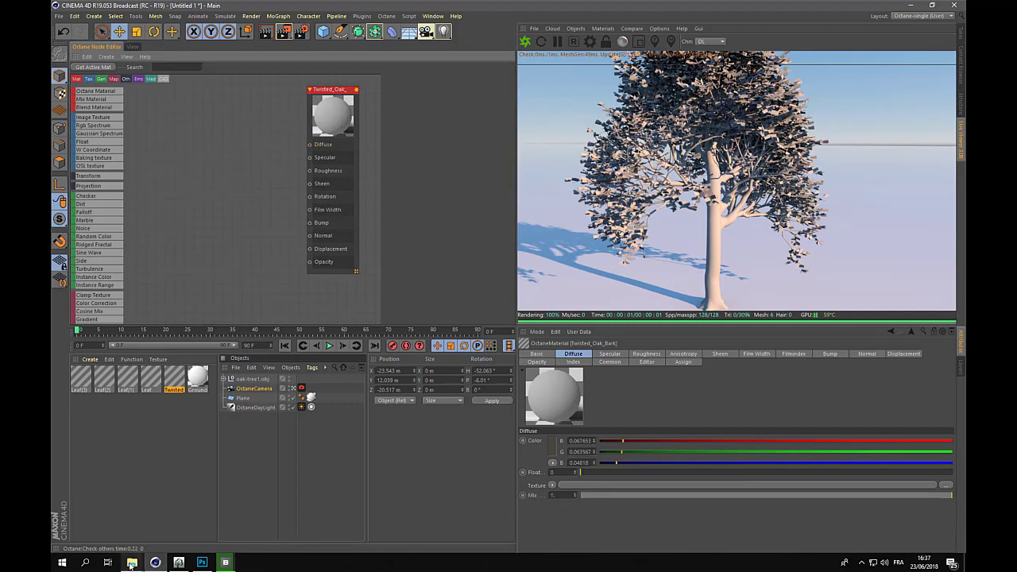
- Add the subdividing_tree Twisted_Oak_Bark Bark2 and Bark2Normal images as nodes and connect them to the bark material's Diffuse and Normal inputs
mouse_move(132, 562)
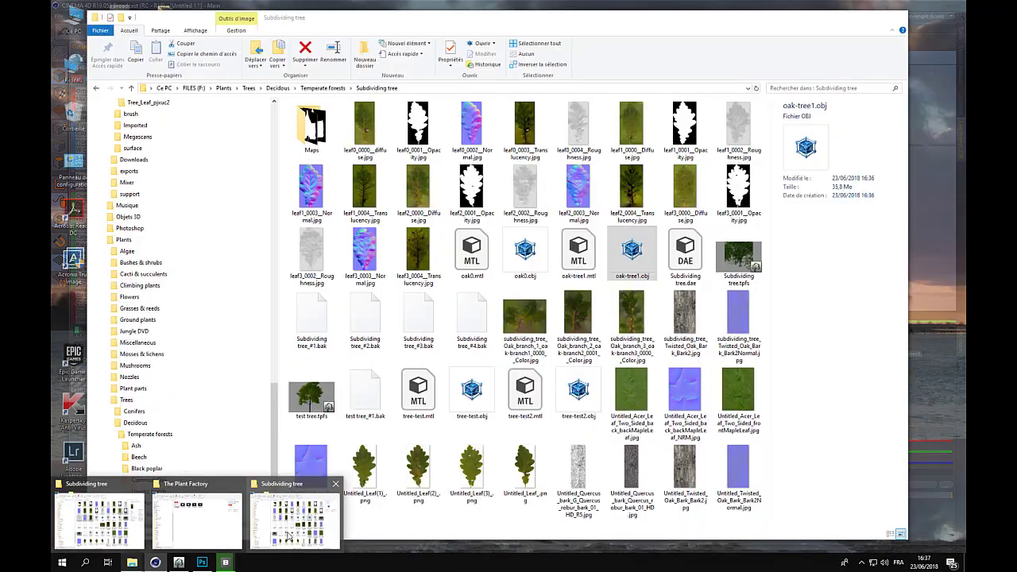
click(289, 538)
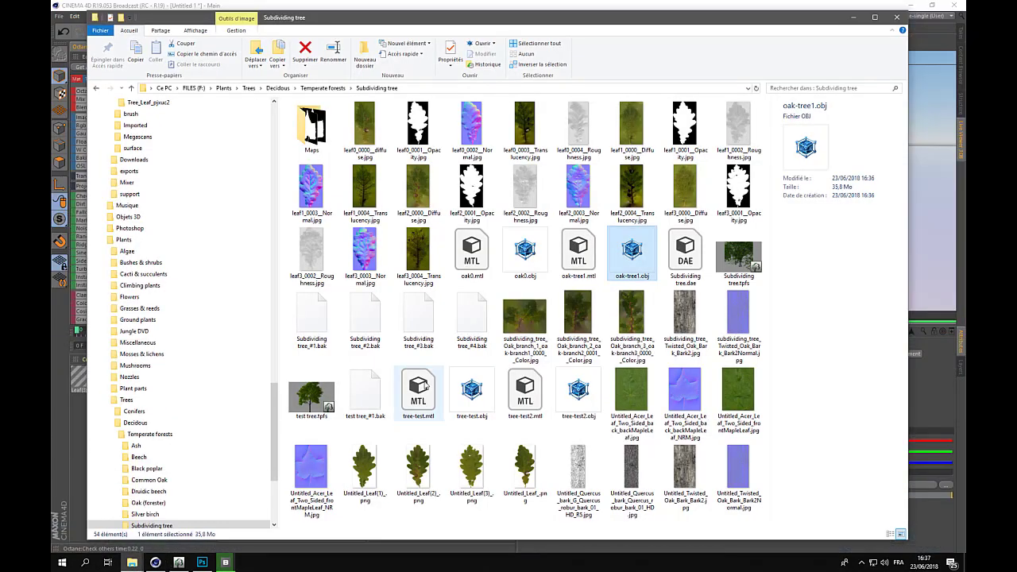
click(704, 318)
ctrl+click(738, 318)
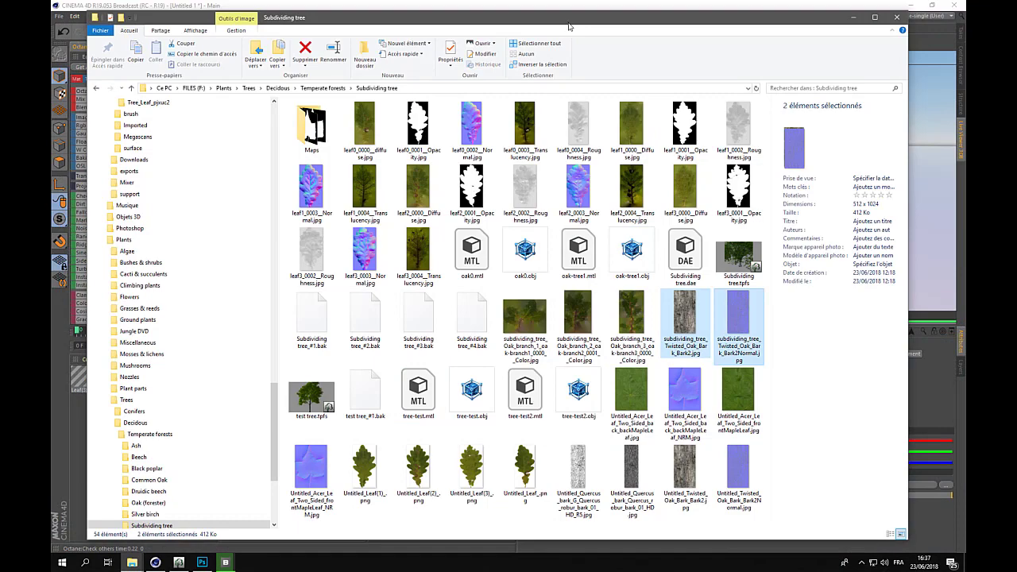
drag(569, 26, 670, 35)
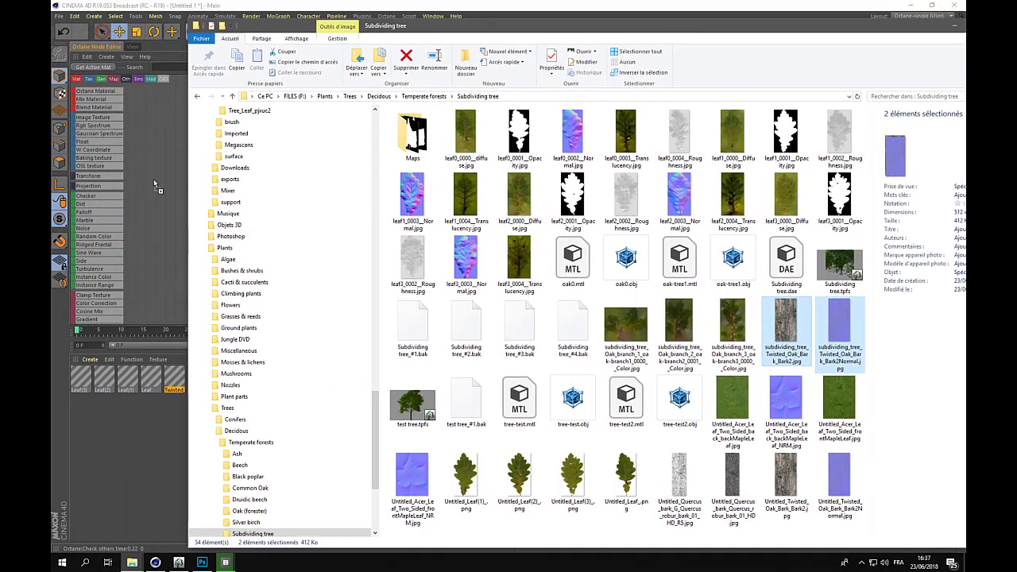
drag(154, 184, 155, 186)
click(140, 129)
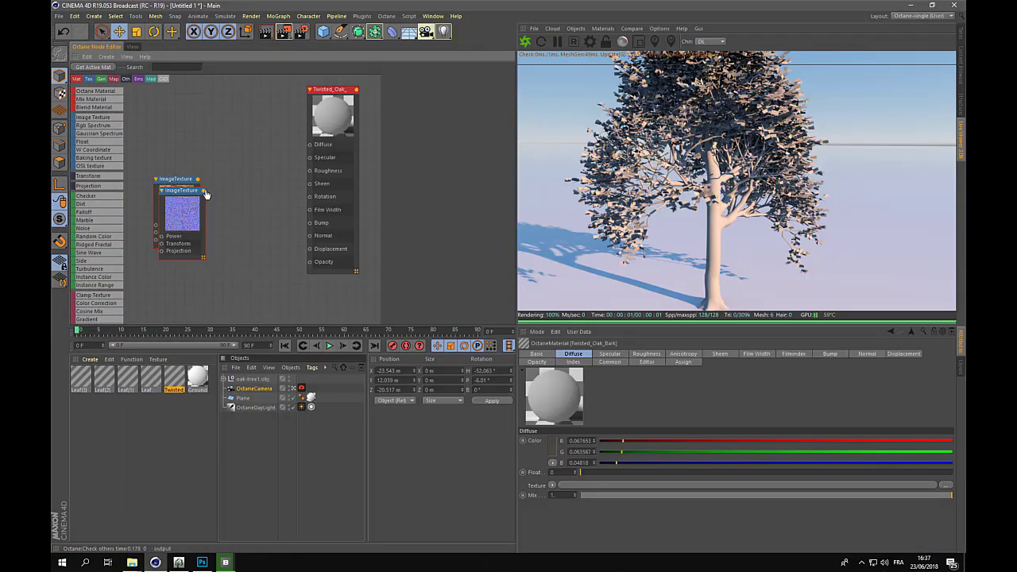
drag(261, 217, 309, 235)
drag(198, 179, 309, 146)
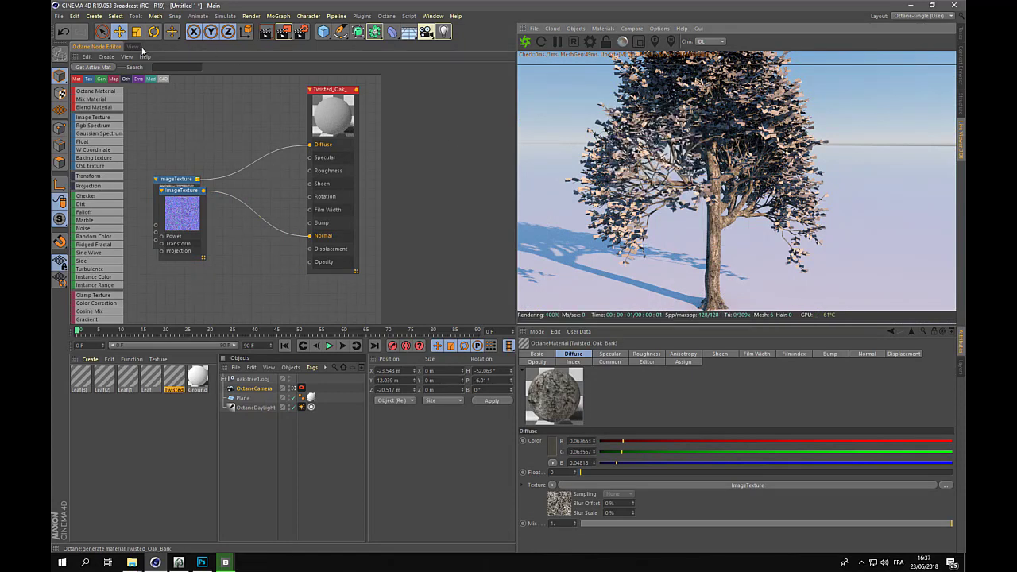
- Show the Leaf material in the Octane Node Editor, move its material node aside, and delete its ImageTexture node
click(151, 380)
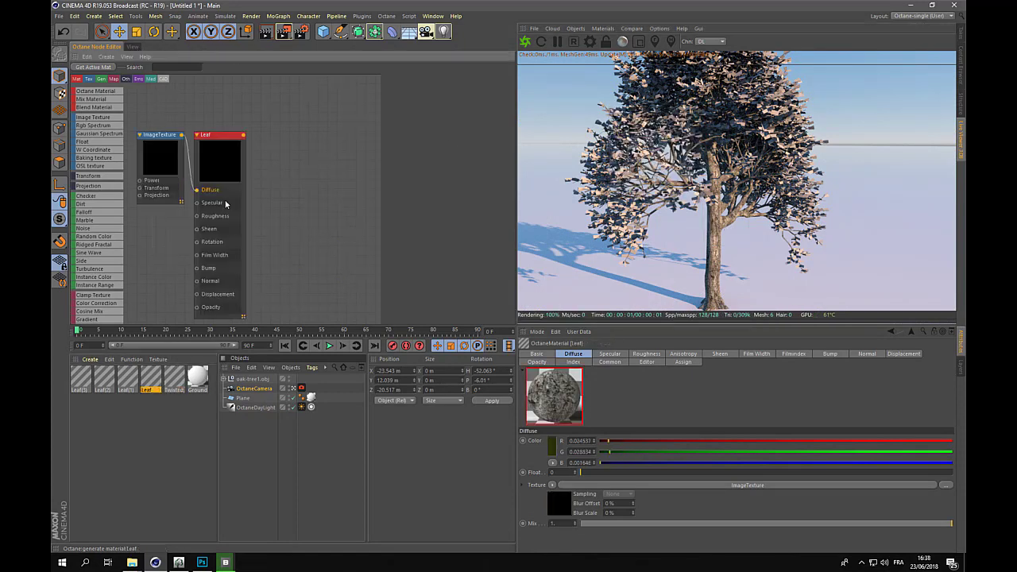
drag(226, 136, 296, 102)
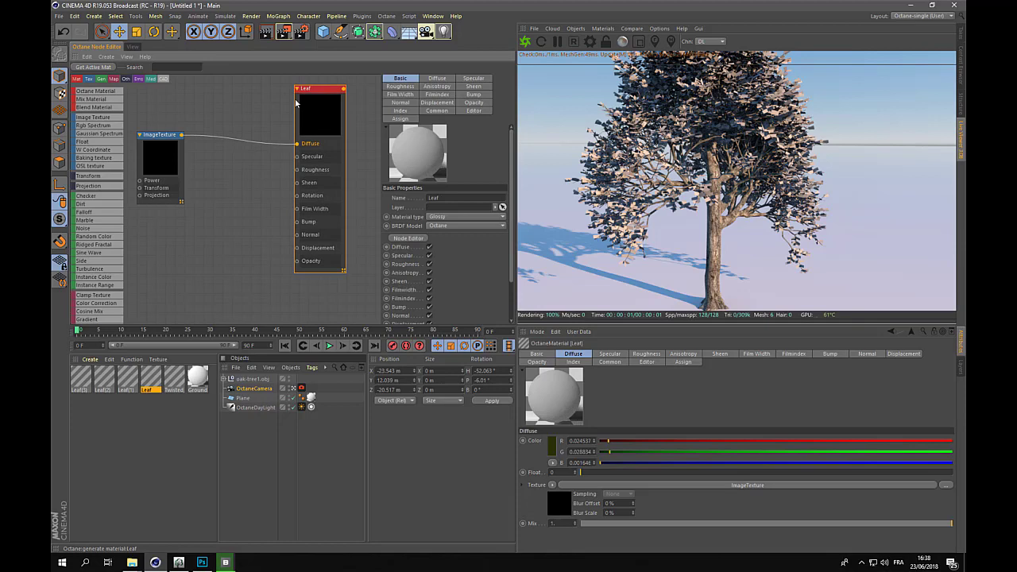
click(156, 137)
key(Delete)
- Add the five leaf0 images (diffuse, opacity, normal, translucency, roughness) from the Subdividing tree folder as nodes for the Leaf material
key(alt+Tab)
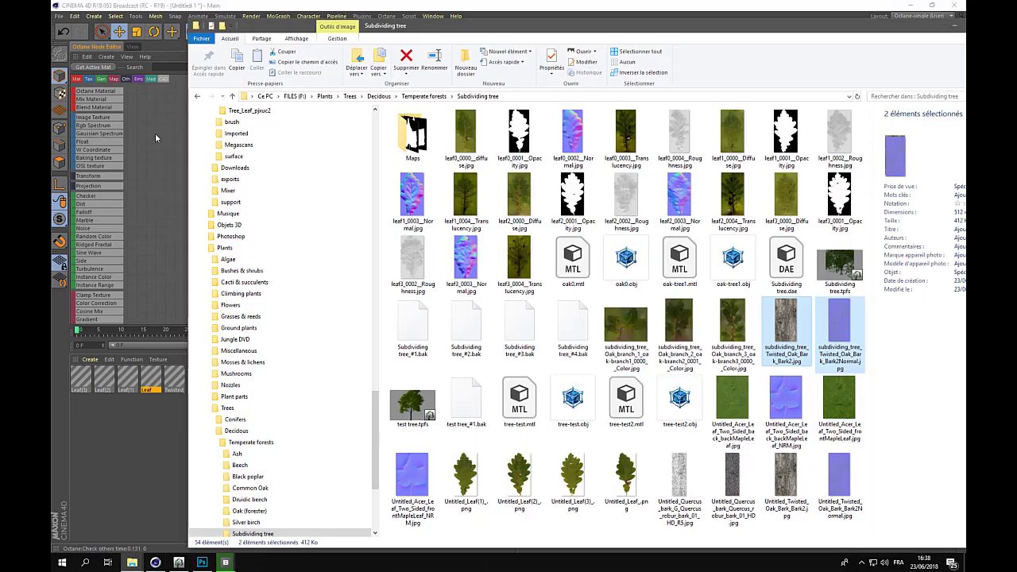
click(465, 142)
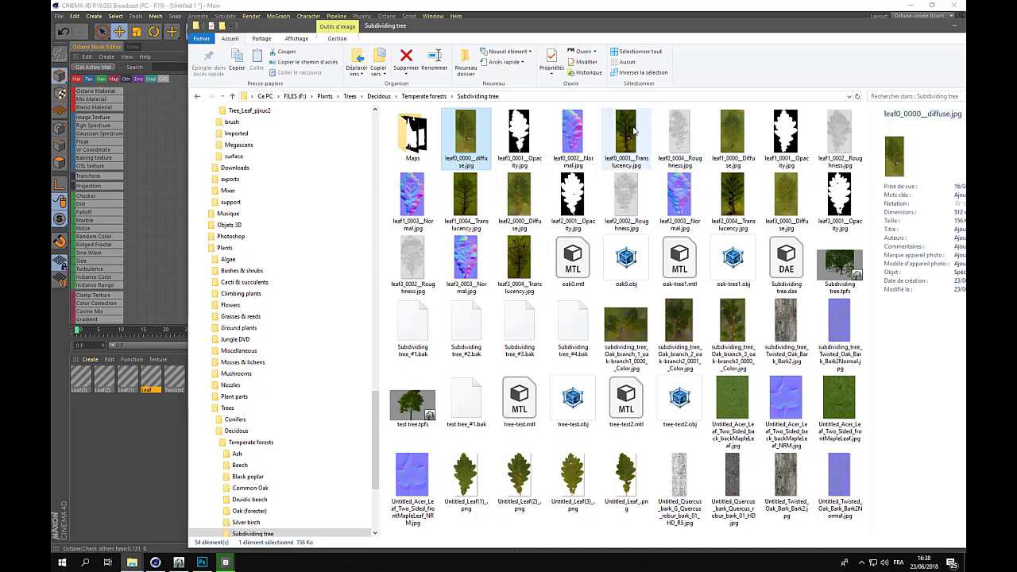
shift+click(680, 151)
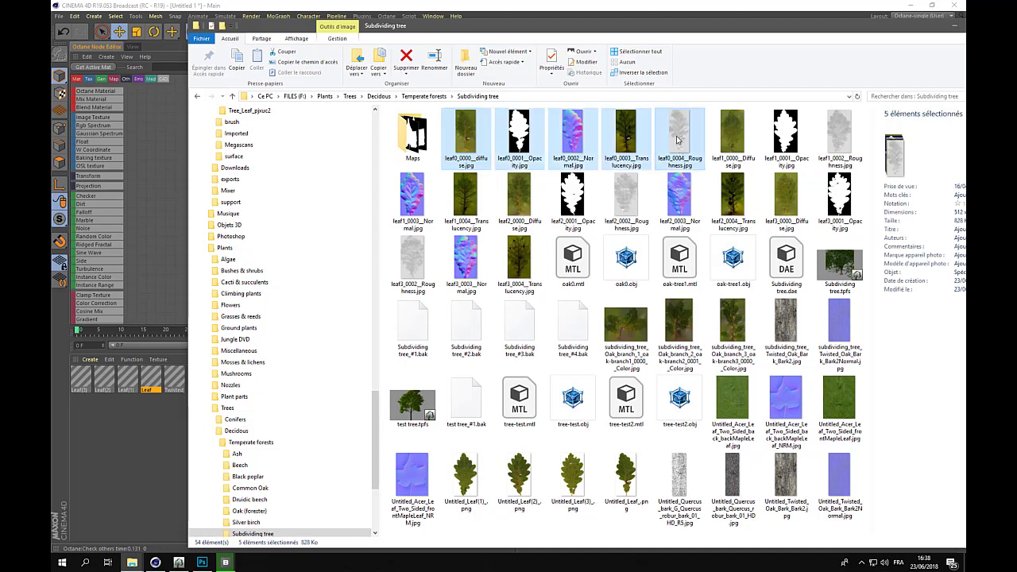
drag(677, 140, 140, 128)
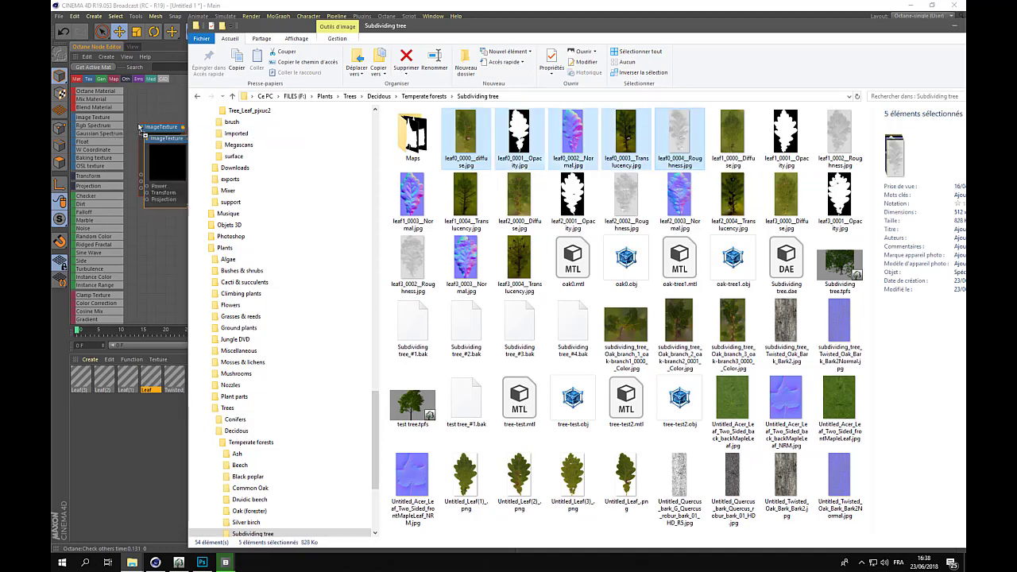
click(142, 97)
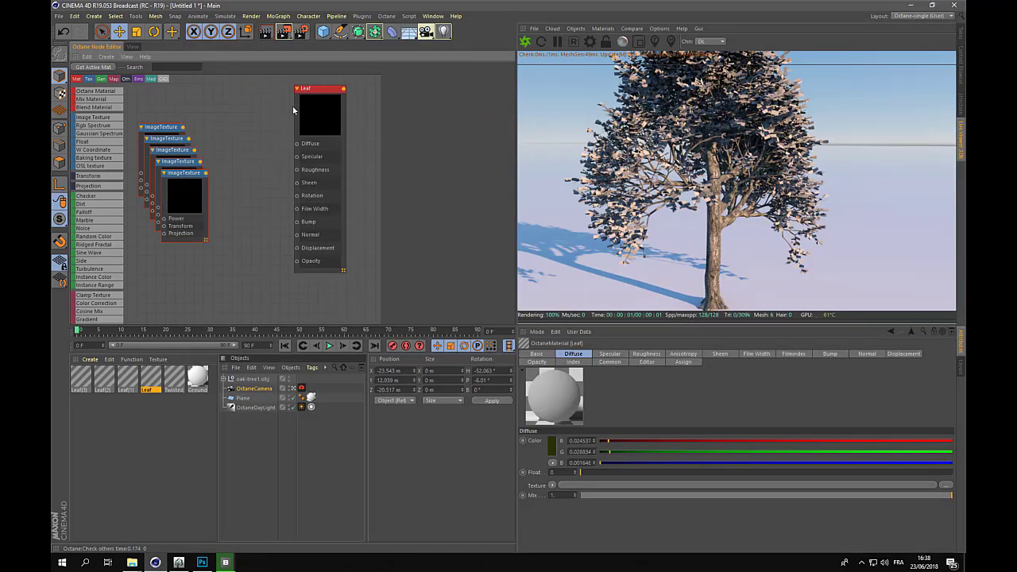
- Separate the leaf0 translucency node from the stack and set the Leaf material's type to Diffuse
drag(317, 97, 326, 104)
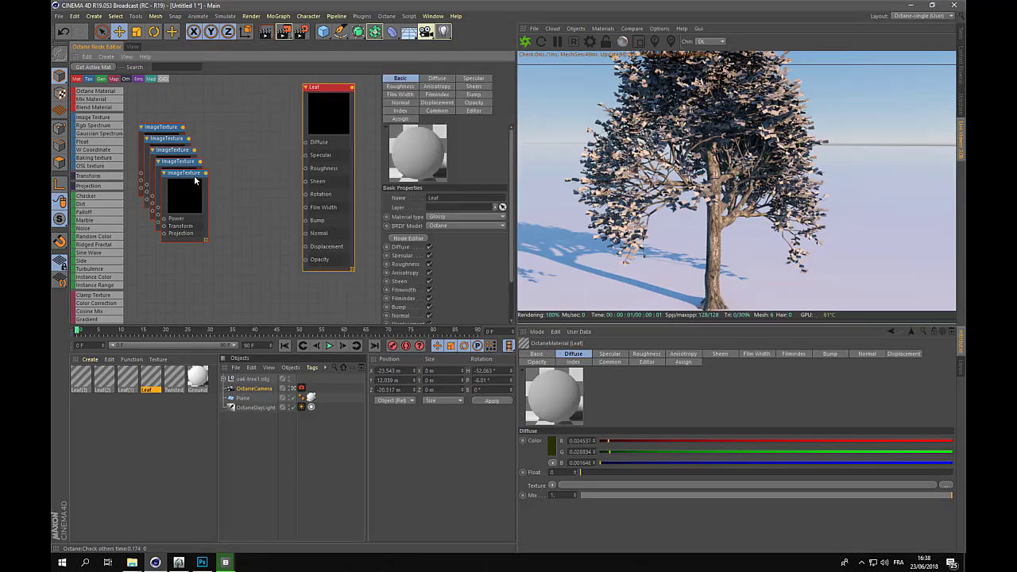
click(195, 179)
drag(195, 176, 238, 240)
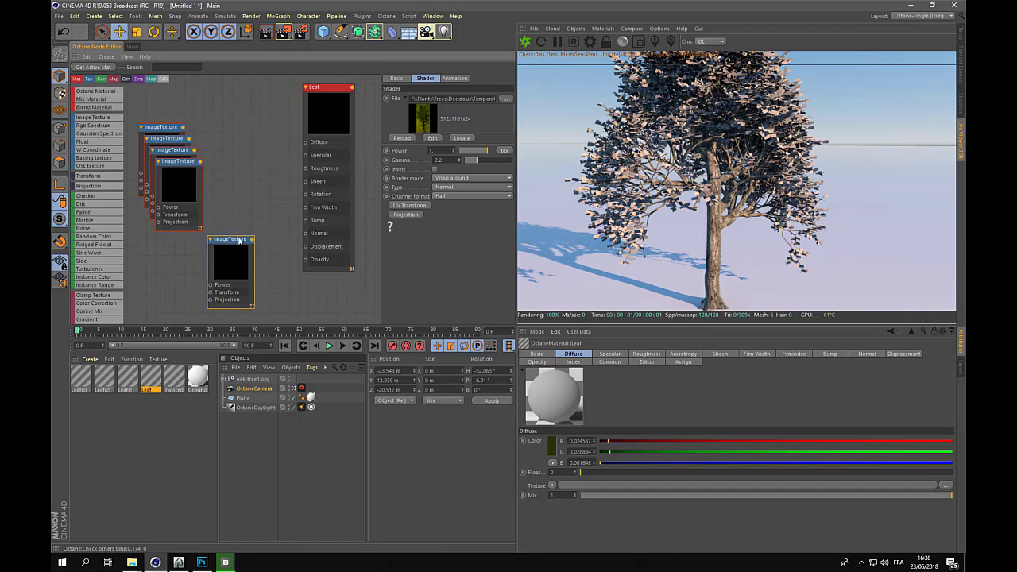
click(324, 94)
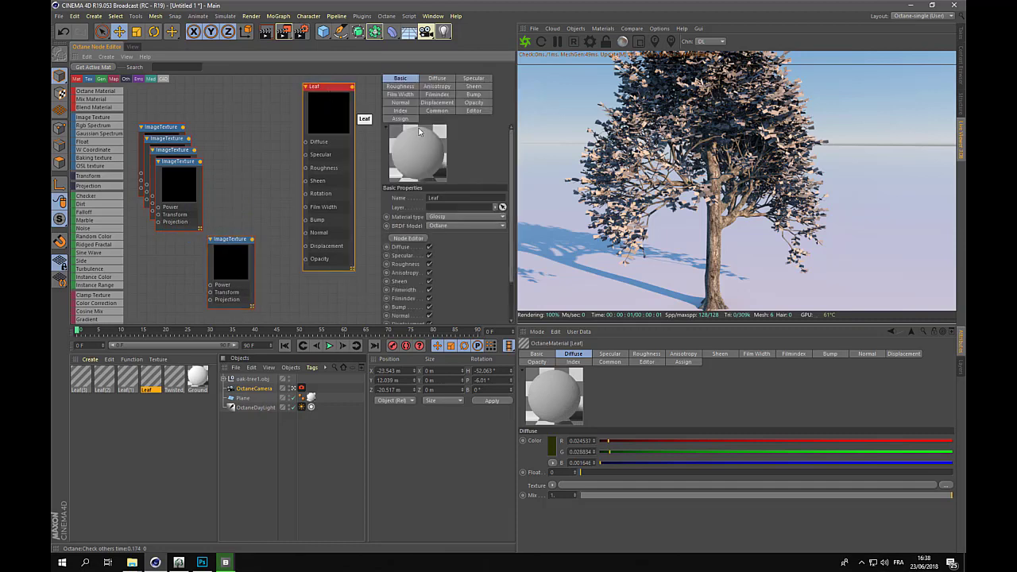
click(464, 216)
click(465, 227)
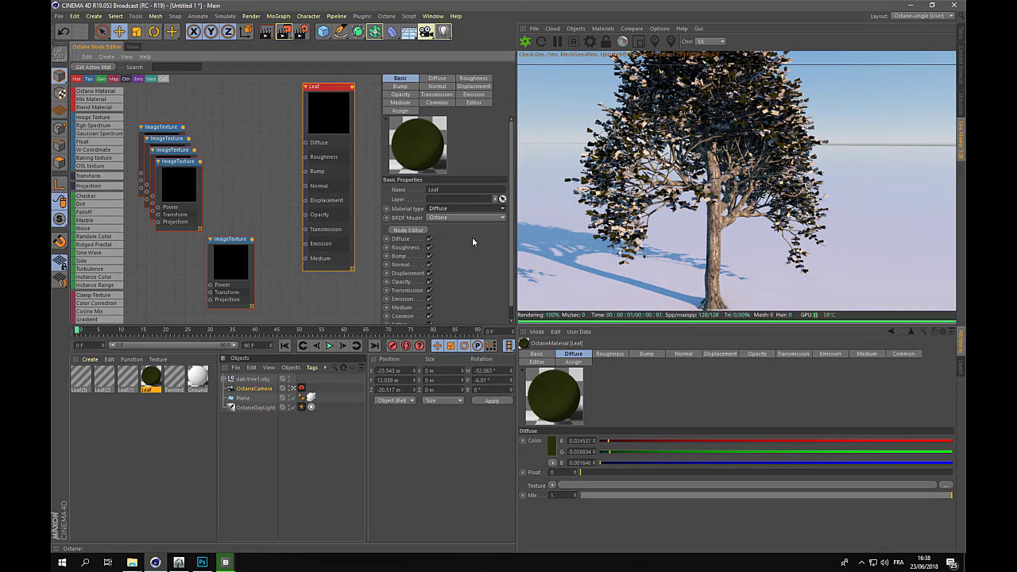
- Connect the leaf0 textures to the Leaf material's Transmission, Normal, Opacity, Diffuse and Roughness inputs
click(245, 245)
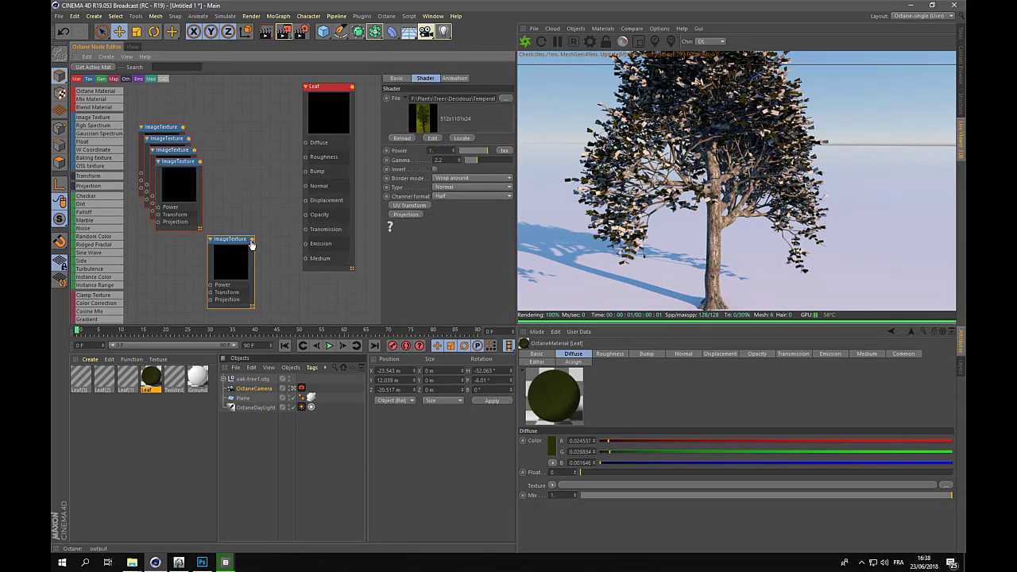
drag(181, 163, 306, 215)
click(190, 141)
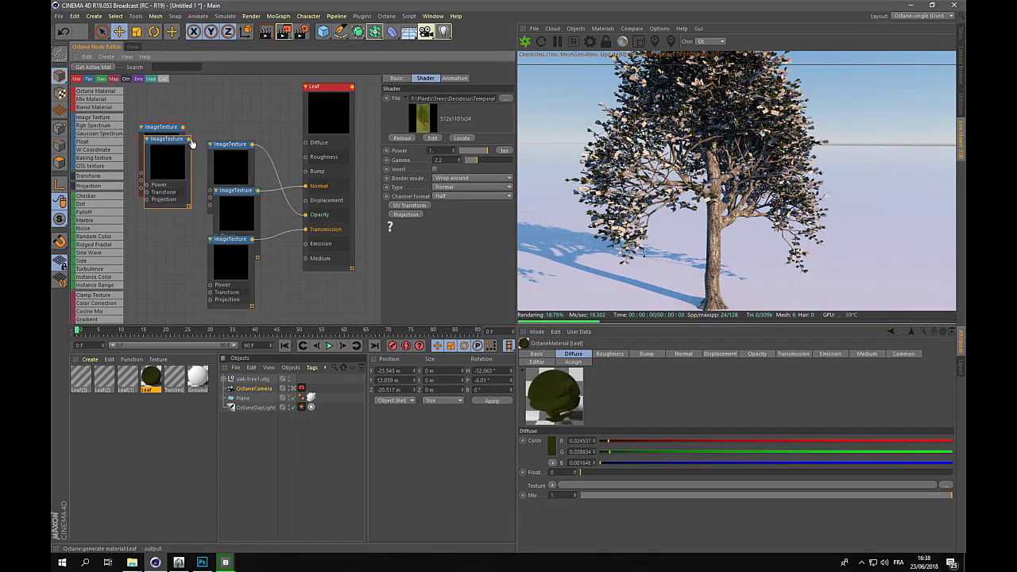
drag(190, 142, 305, 143)
click(184, 128)
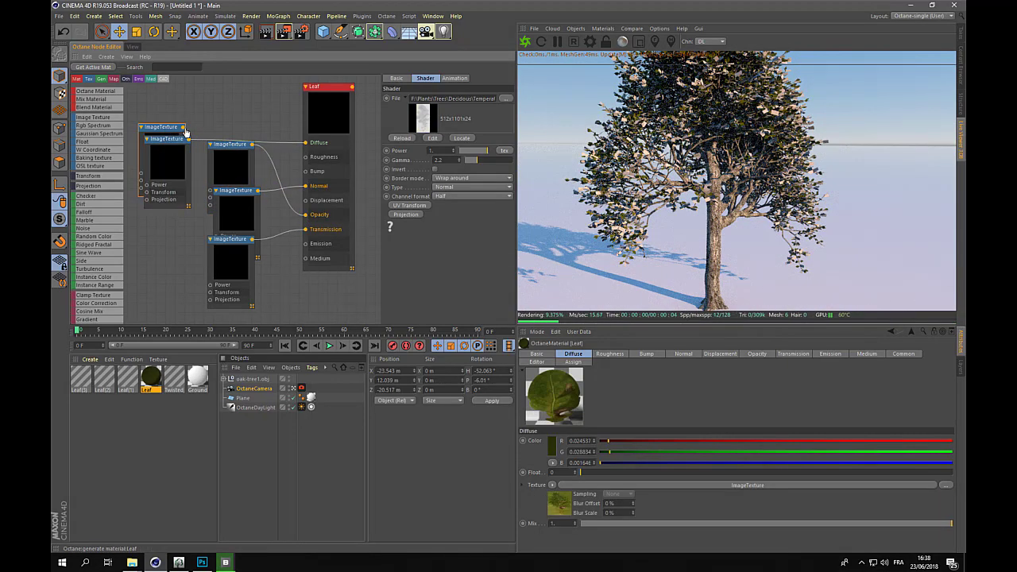
drag(184, 129, 302, 161)
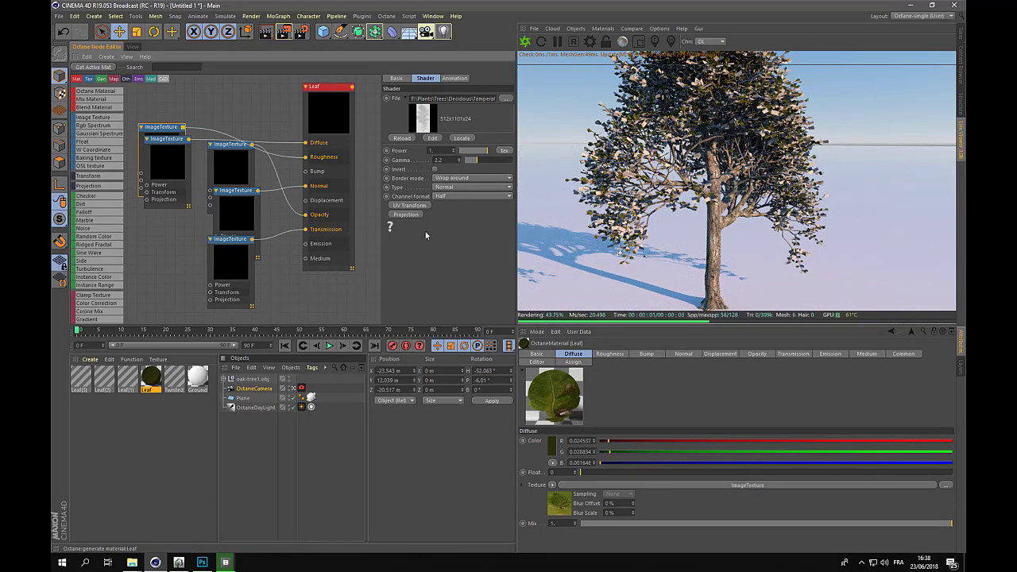
- Show the Leaf(1) material in the node editor and delete its ImageTexture node
click(127, 379)
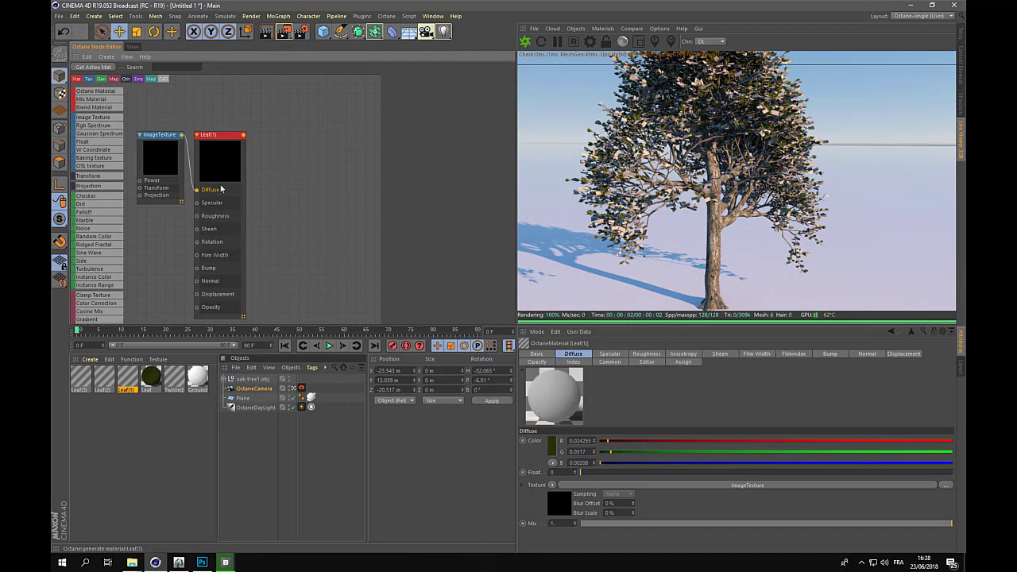
click(143, 199)
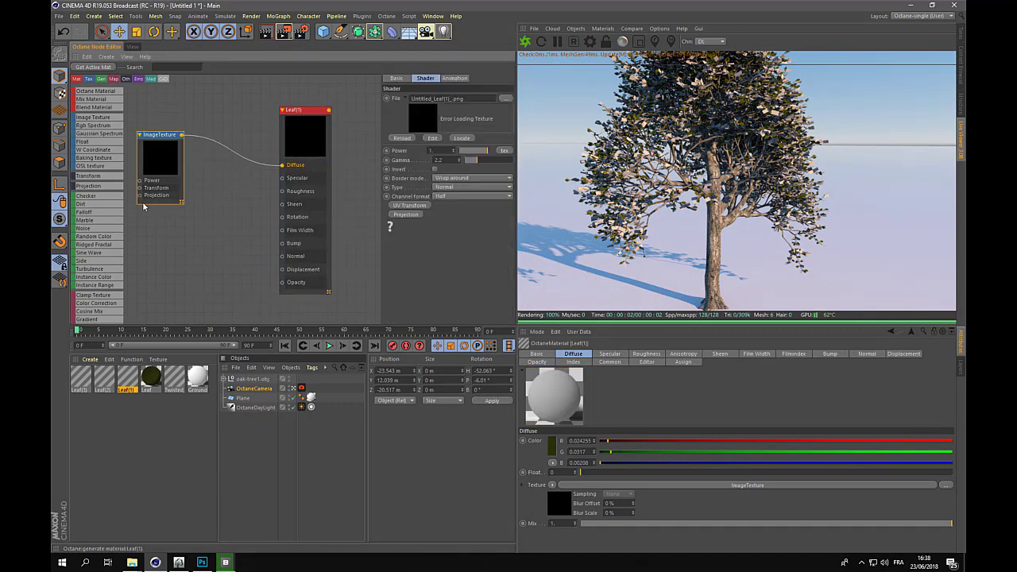
key(Delete)
- Add the five leaf1 images (Diffuse, Opacity, Roughness, Normal, Translucency) from the Subdividing tree folder as nodes for the Leaf(1) material
key(alt+Tab)
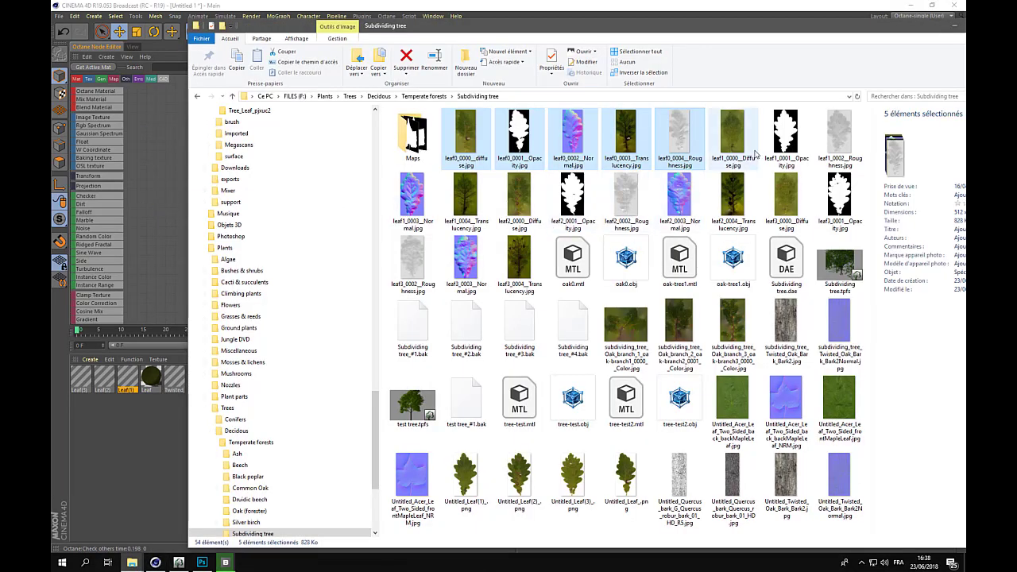
click(787, 147)
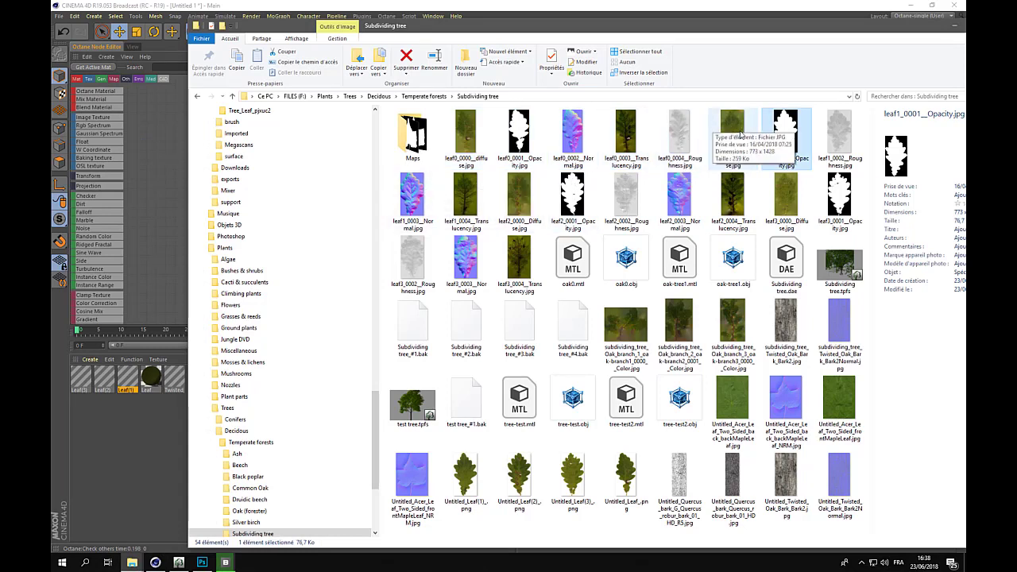
click(738, 135)
shift+click(466, 199)
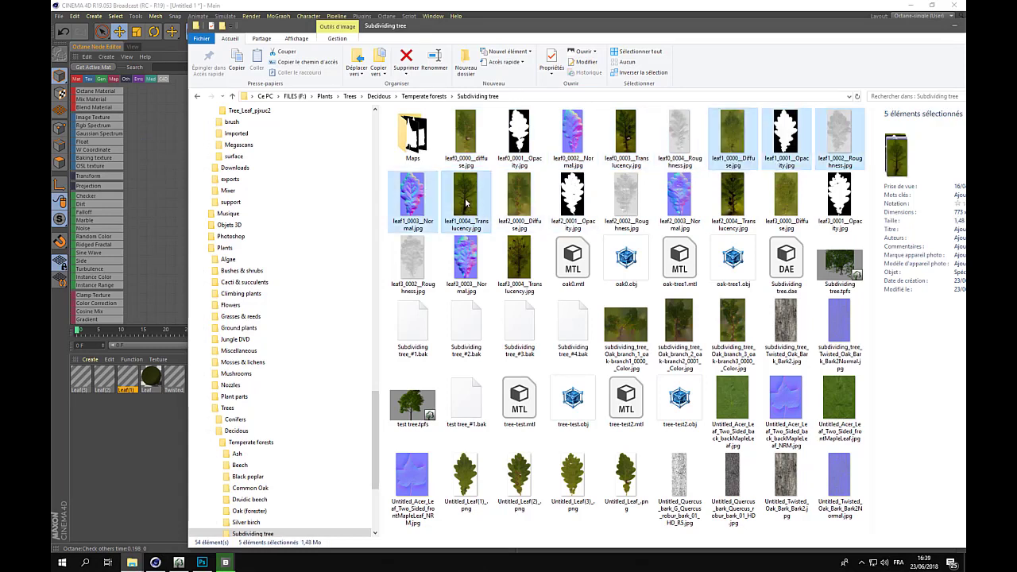
drag(466, 202, 138, 134)
click(147, 112)
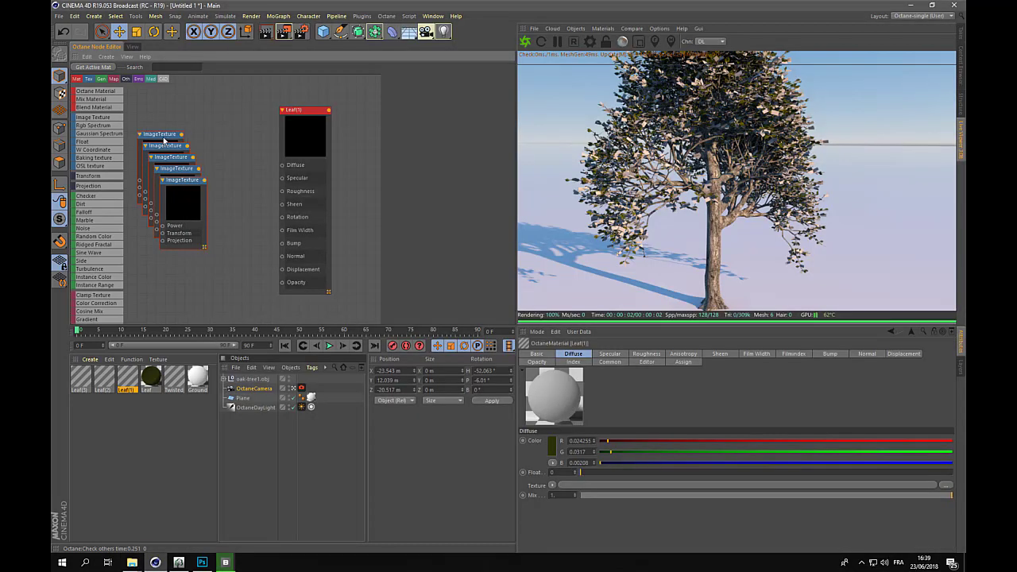
- Set the Leaf(1) material's type to Diffuse
click(177, 135)
drag(181, 136, 278, 258)
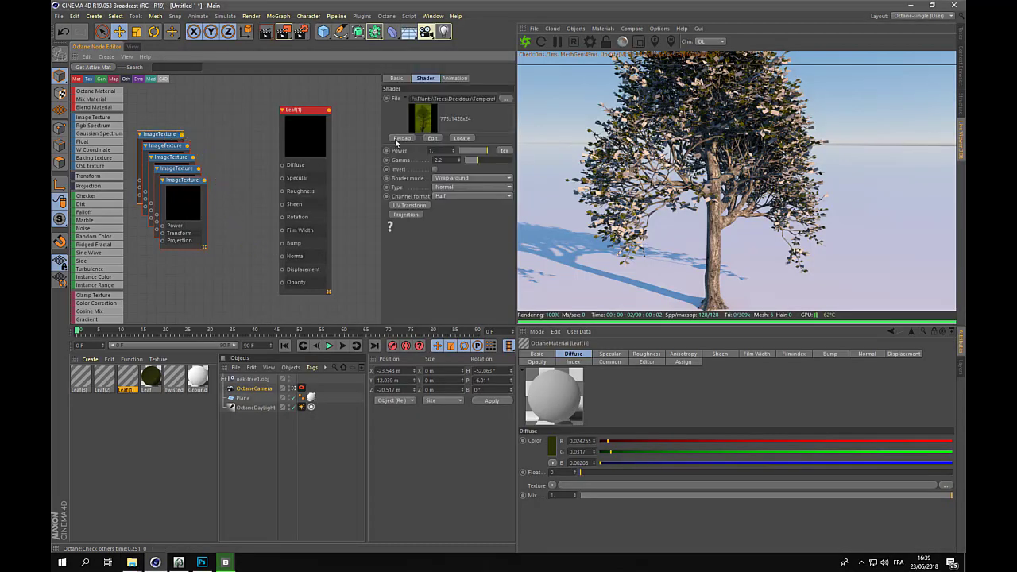
click(313, 122)
click(442, 216)
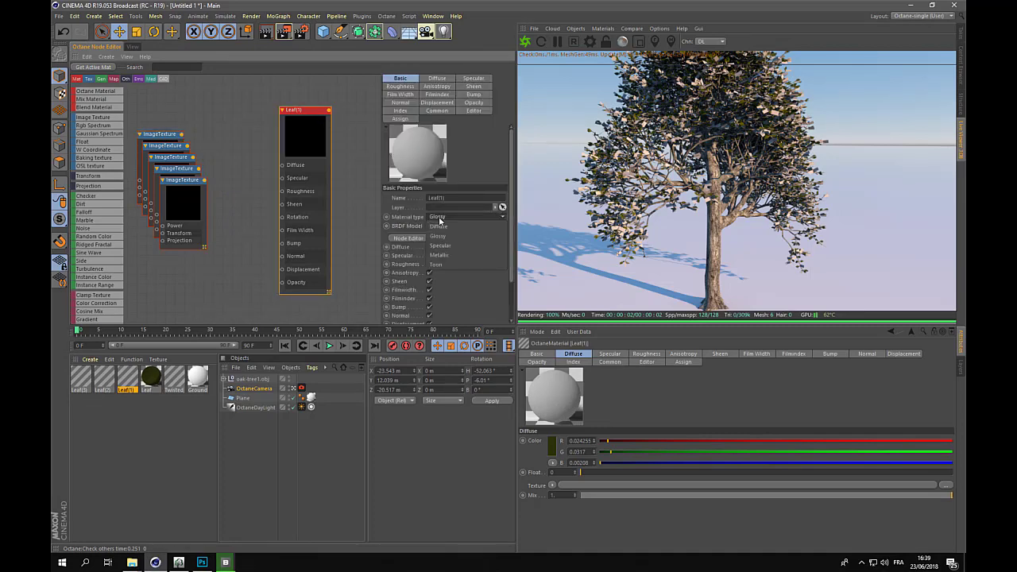
click(438, 226)
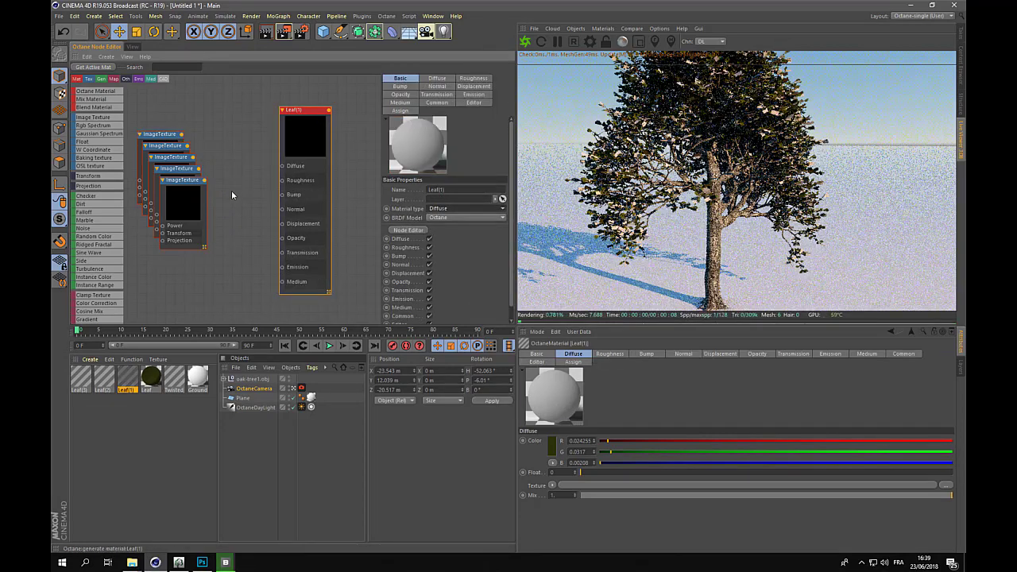
- Connect the leaf1 textures to the Leaf(1) material's Normal, Roughness, Opacity, Diffuse and Transmission inputs
click(203, 181)
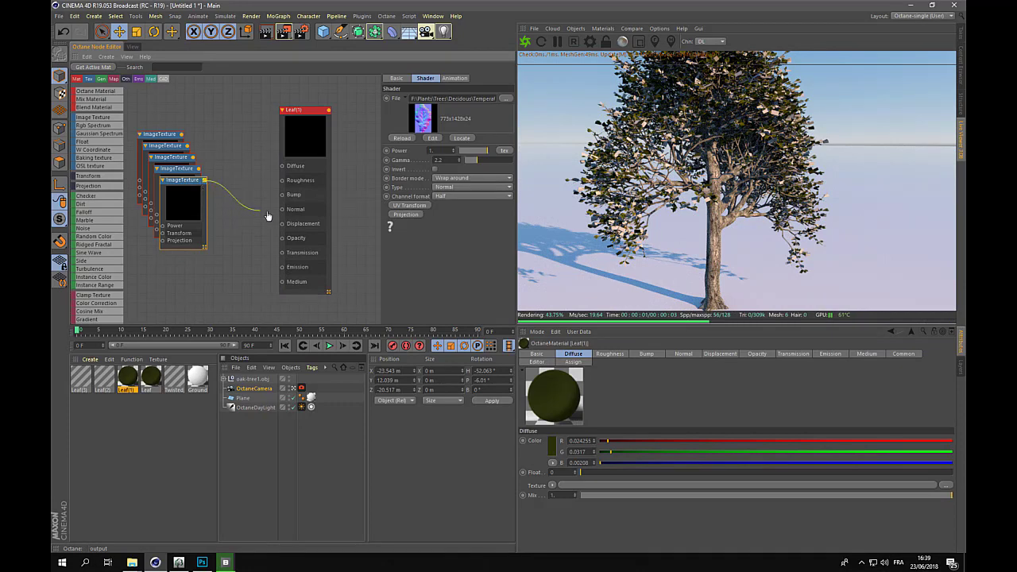
drag(268, 215, 282, 180)
click(197, 171)
click(195, 159)
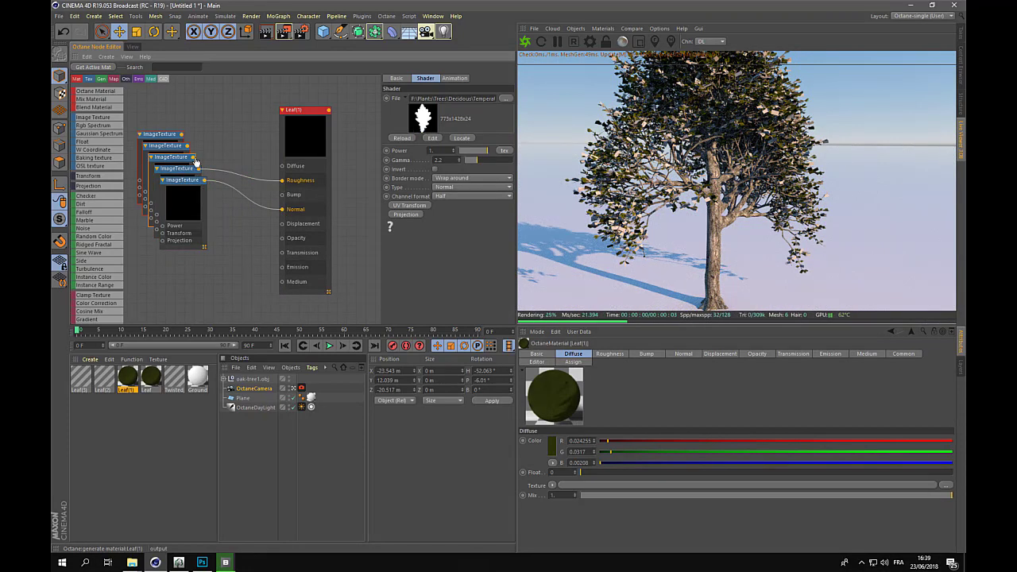
drag(199, 168, 282, 238)
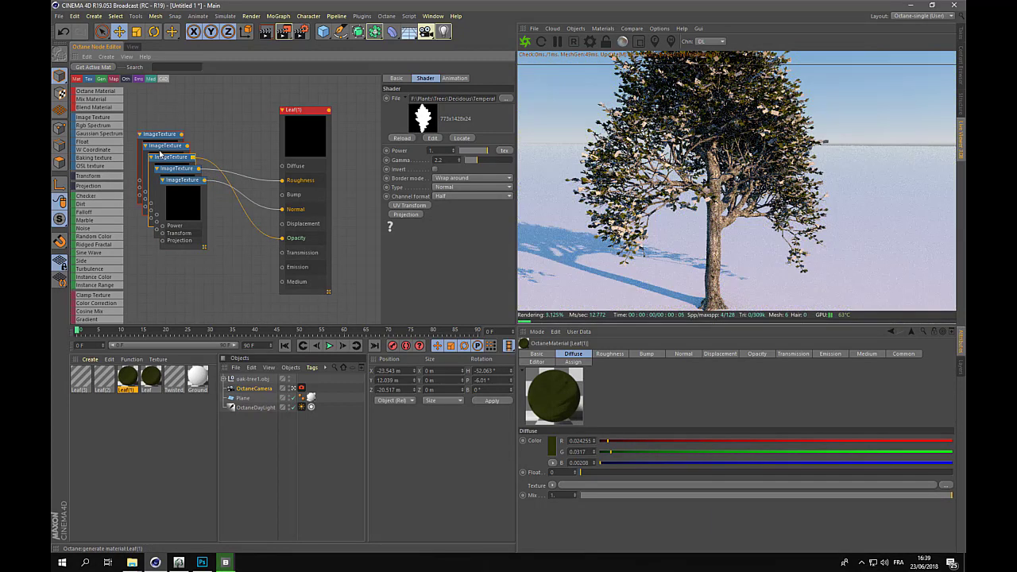
click(188, 148)
drag(188, 146, 282, 166)
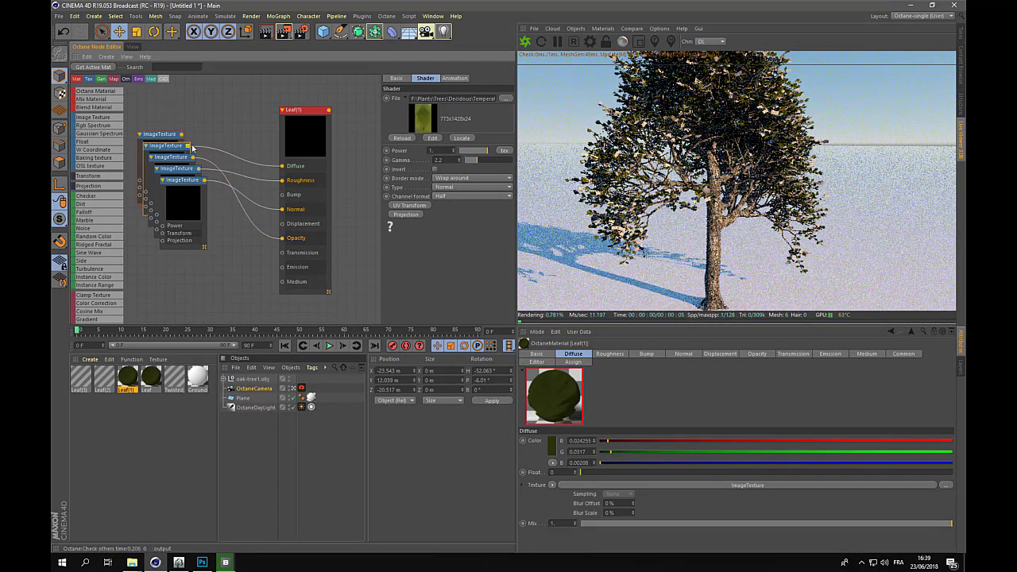
click(181, 135)
drag(181, 136, 283, 253)
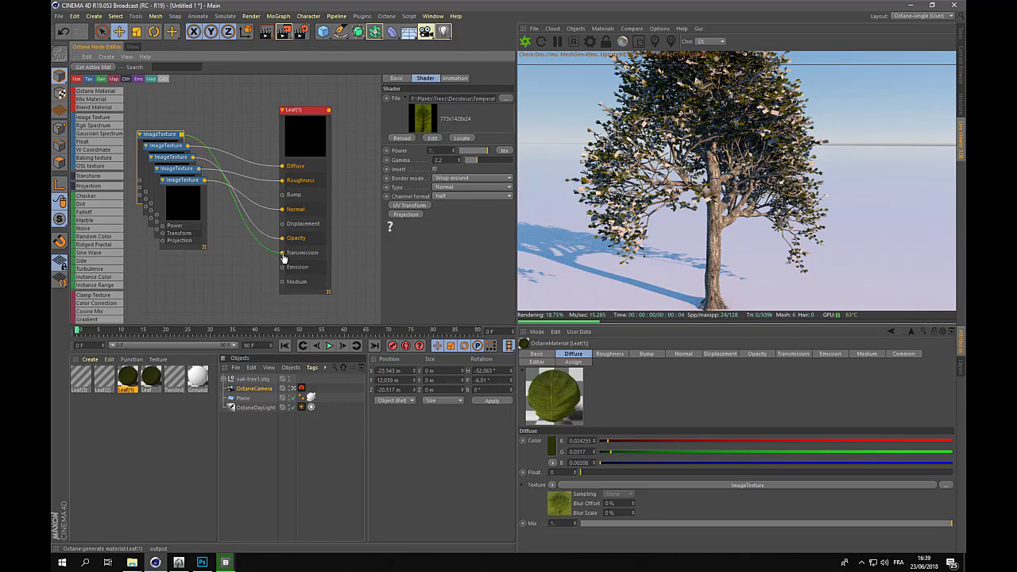
- Delete the ImageTexture node of the Leaf(2) material and set its material type to Diffuse
click(103, 380)
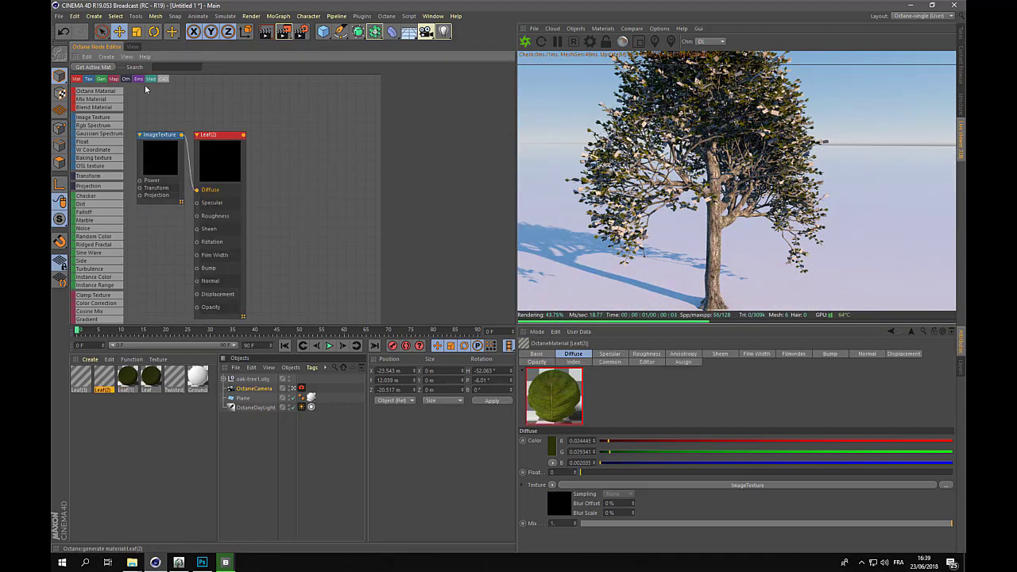
click(163, 136)
key(Delete)
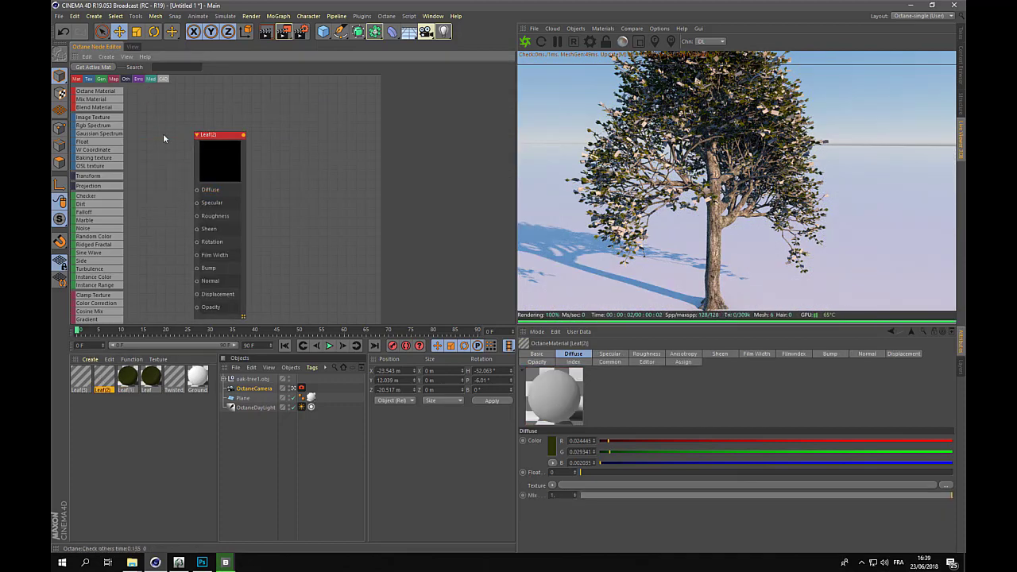
drag(210, 141, 289, 105)
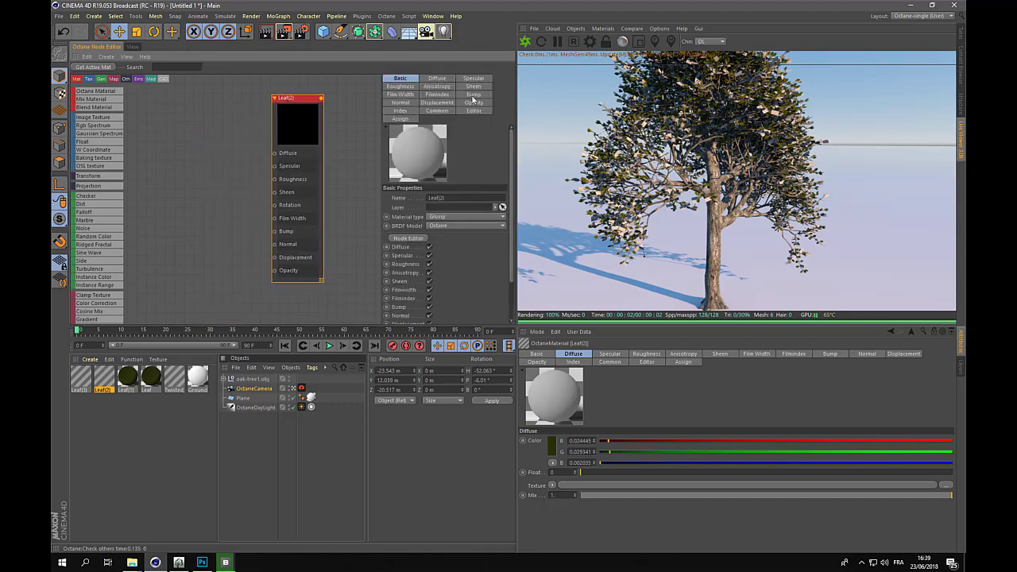
click(459, 216)
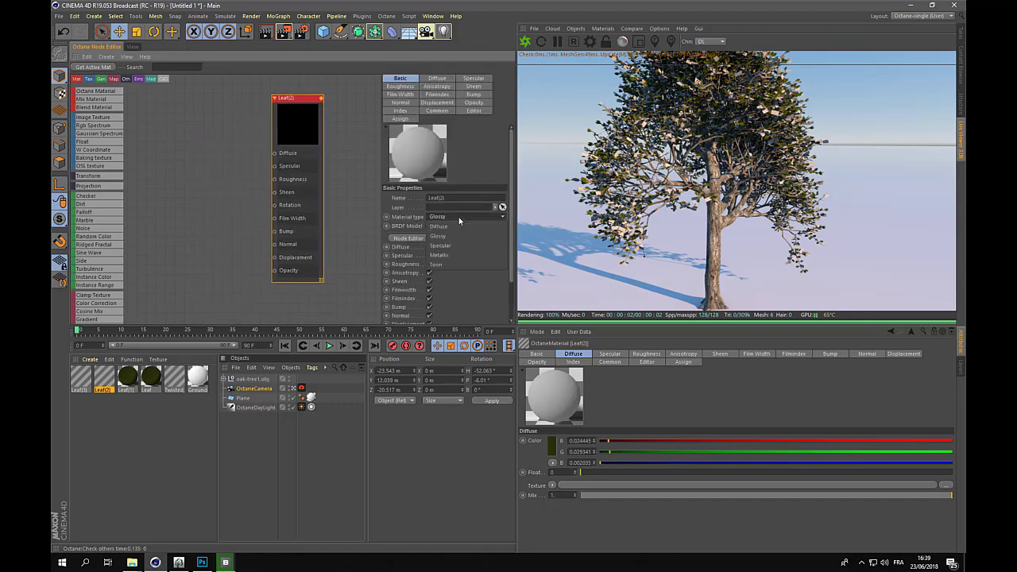
click(465, 225)
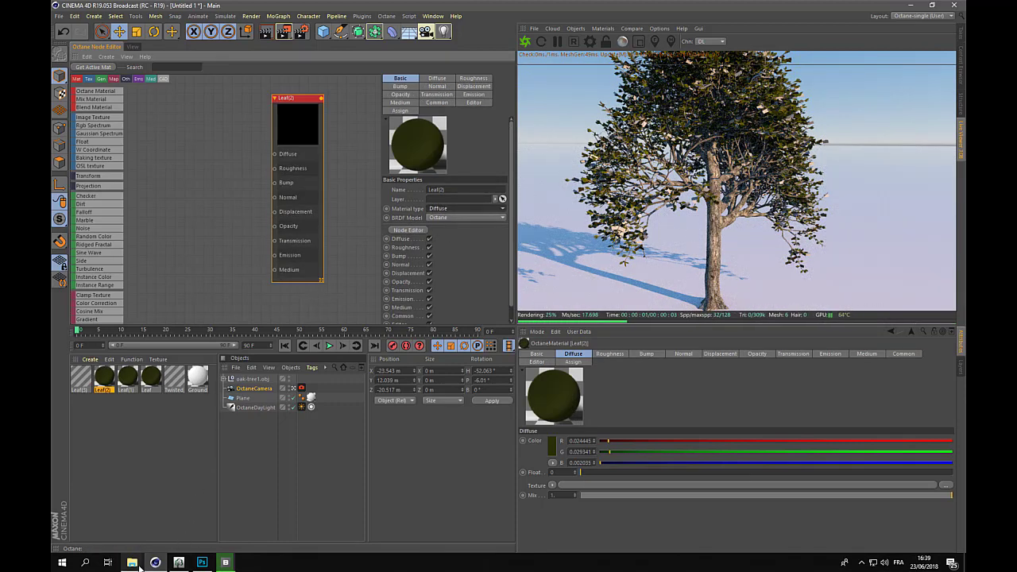
- Add the five leaf2 images (Diffuse, Opacity, Roughness, Normal, Translucency) from the Subdividing tree folder as nodes for the Leaf(2) material
mouse_move(131, 562)
click(295, 517)
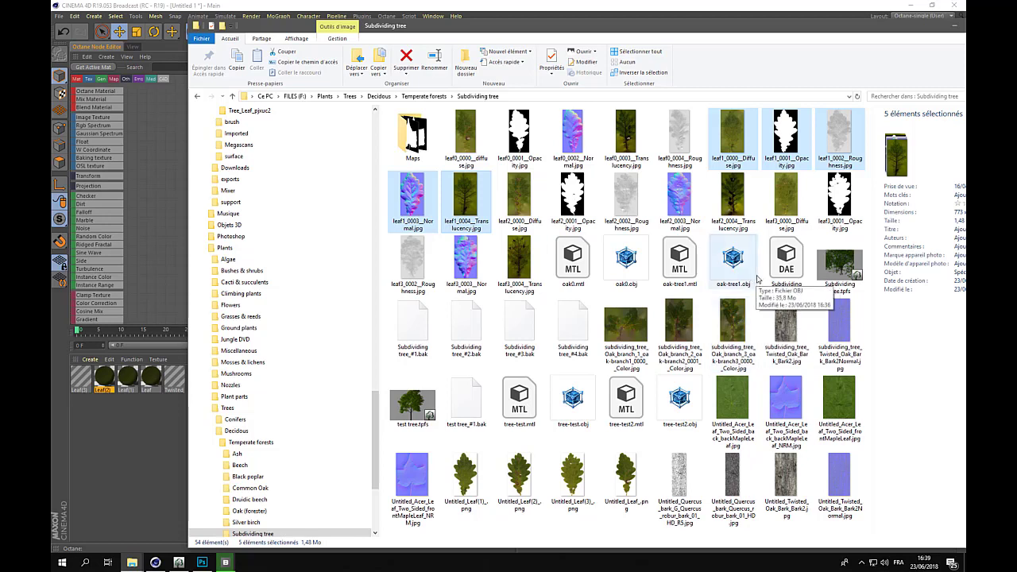
click(520, 198)
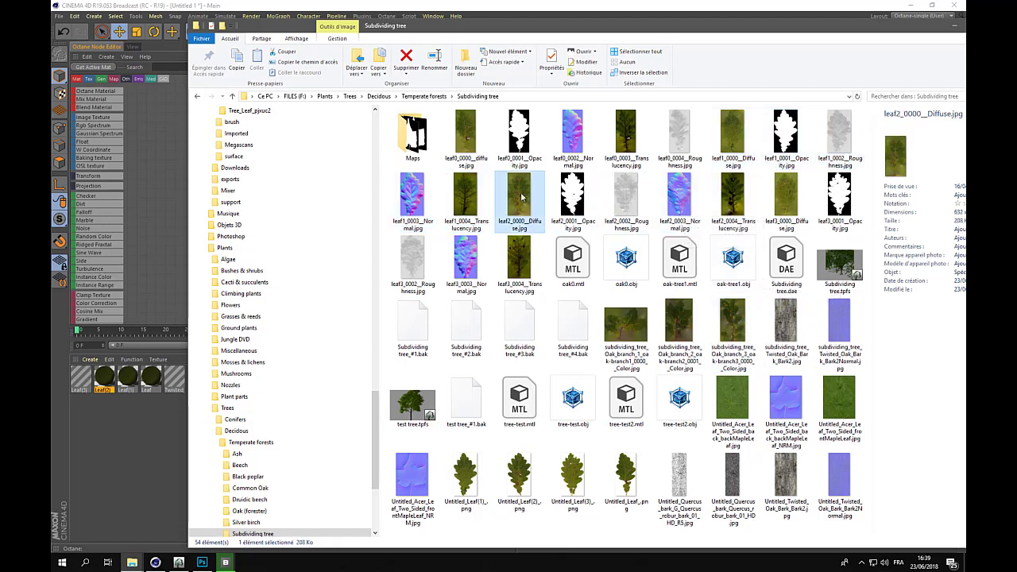
shift+click(738, 198)
drag(732, 198, 153, 101)
- Connect the leaf2 textures to the Leaf(2) material's Transmission, Diffuse, Opacity, Roughness and Normal inputs
drag(208, 132, 275, 241)
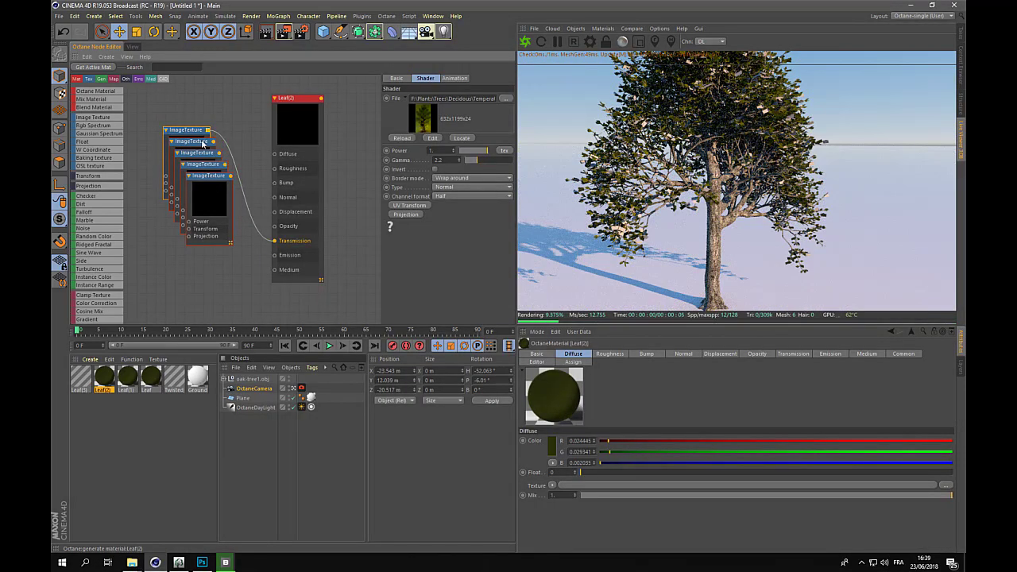
drag(214, 142, 274, 226)
click(208, 175)
click(226, 166)
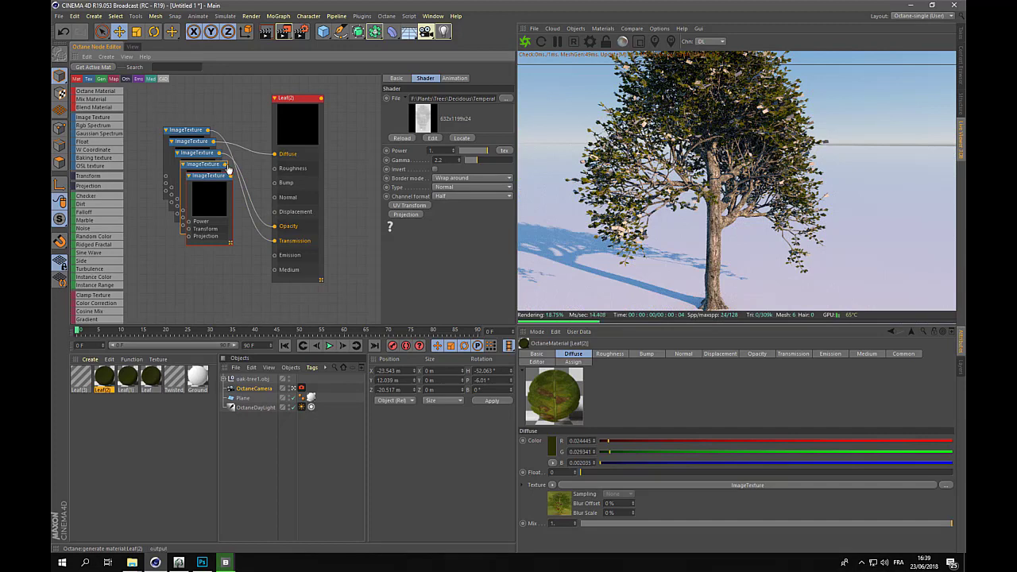
drag(238, 175, 274, 197)
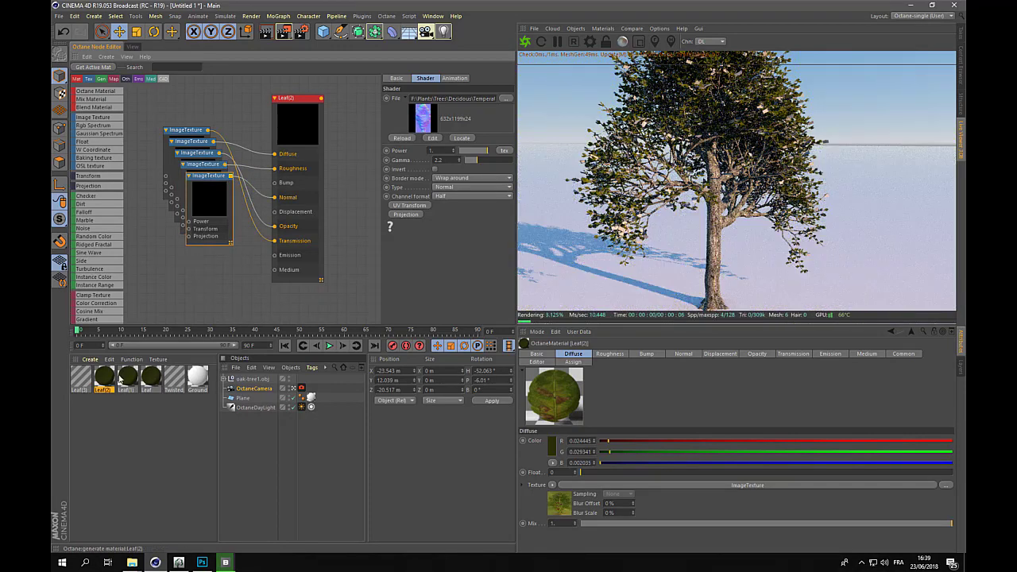
- Set the Leaf(3) material's type to Diffuse and delete its existing ImageTexture node
click(86, 382)
drag(220, 130, 281, 105)
click(451, 221)
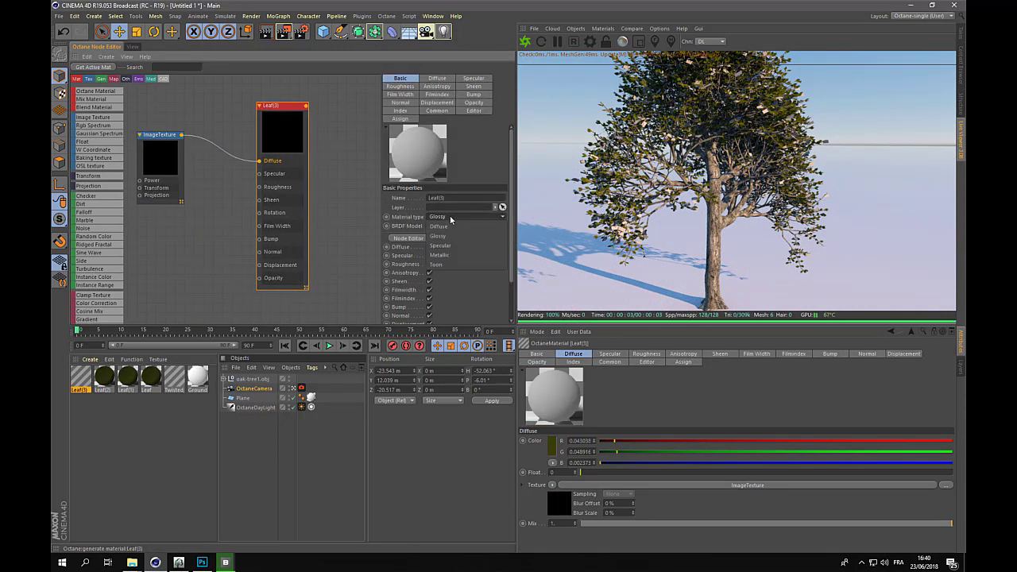
click(449, 211)
click(173, 143)
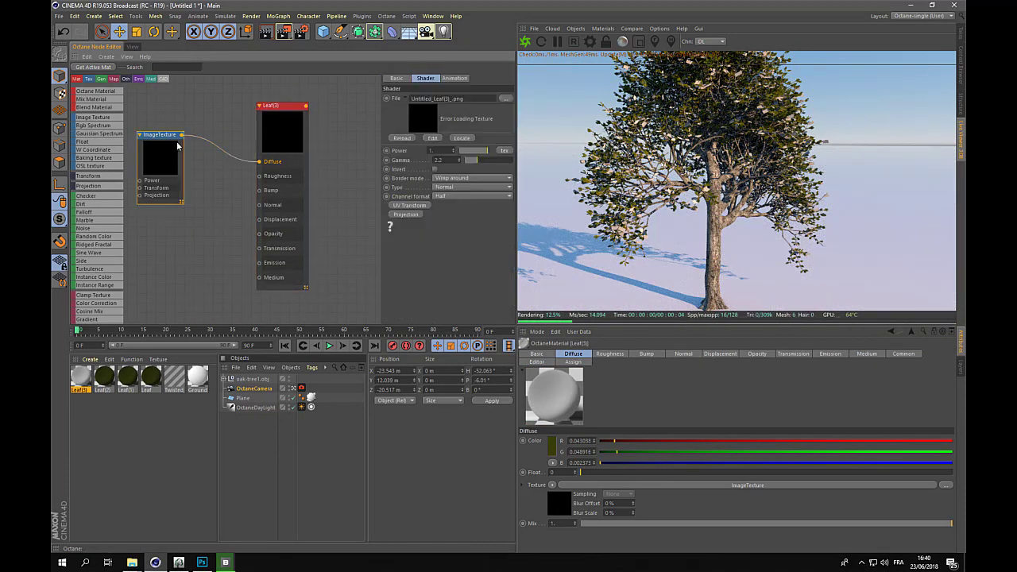
key(Delete)
- Add the five leaf3 images (Diffuse, Opacity, Roughness, Normal, Translucency) from the Subdividing tree folder as nodes for the Leaf(3) material
key(alt+Tab)
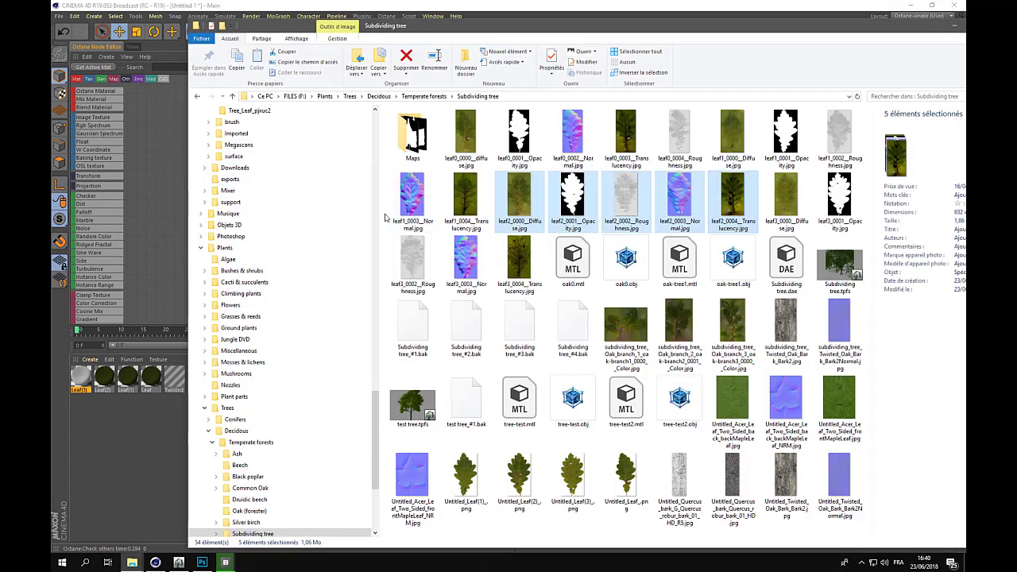
click(786, 197)
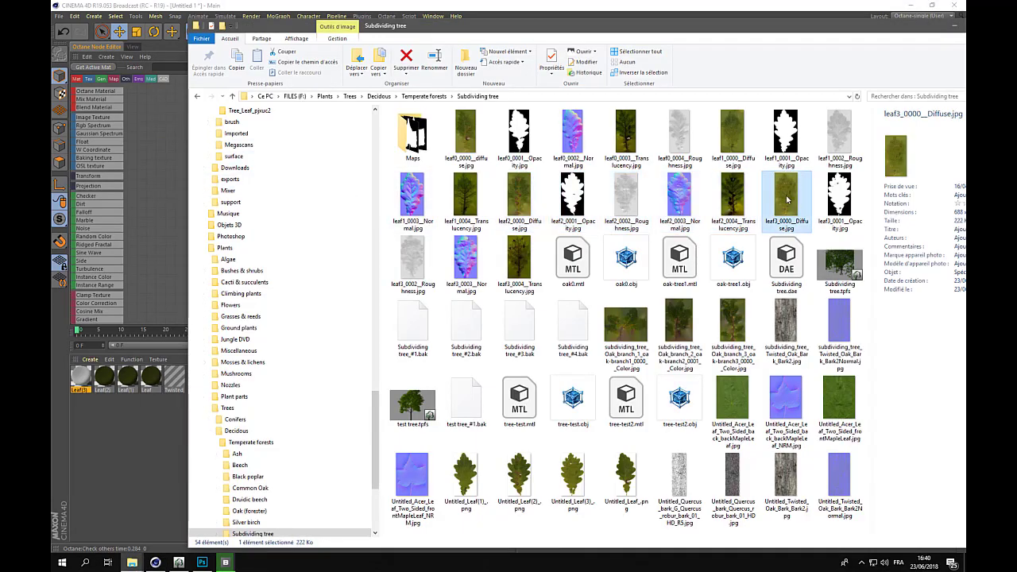
shift+click(509, 256)
key(Return)
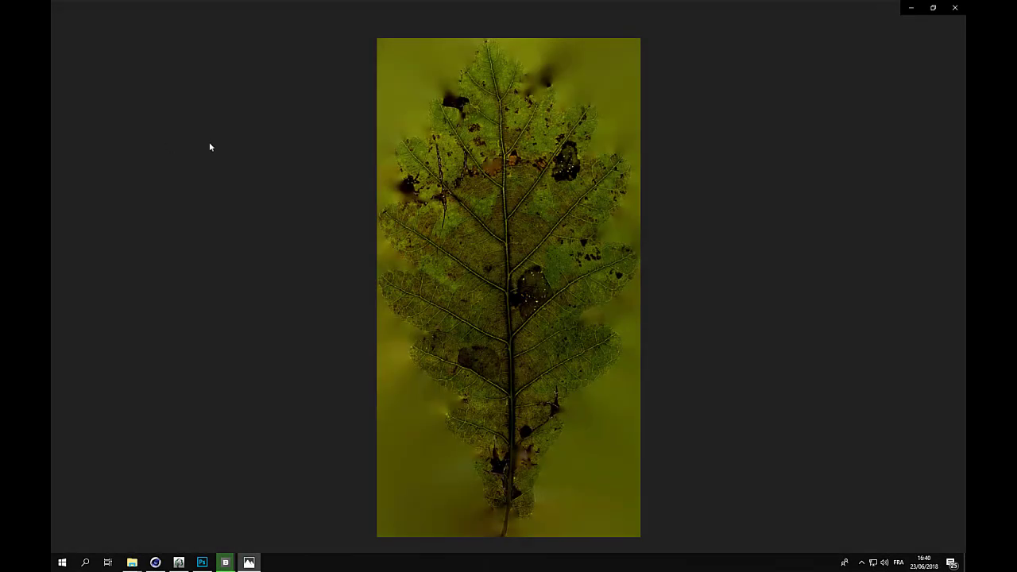
click(959, 12)
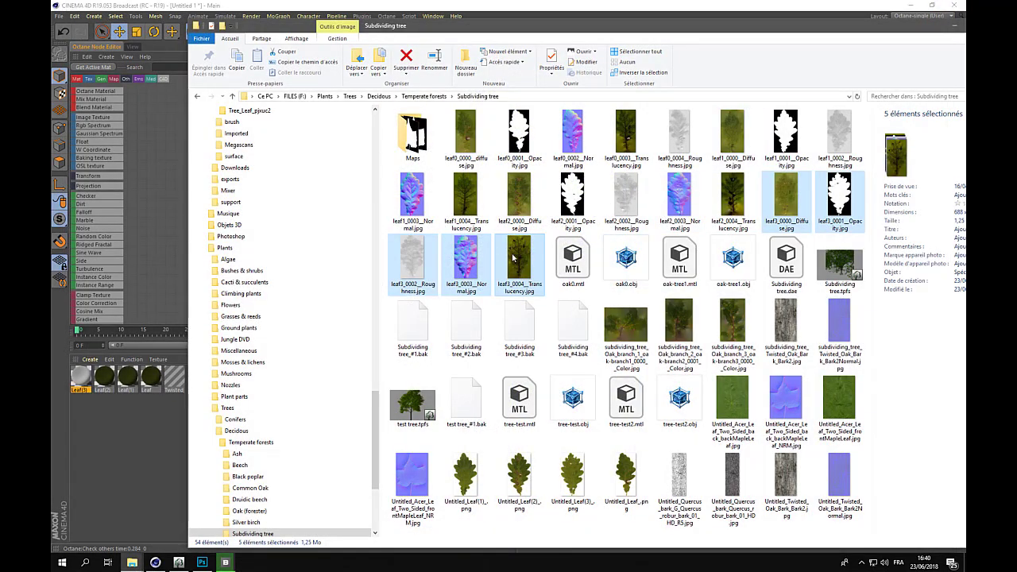
drag(512, 256, 232, 170)
click(173, 142)
click(277, 110)
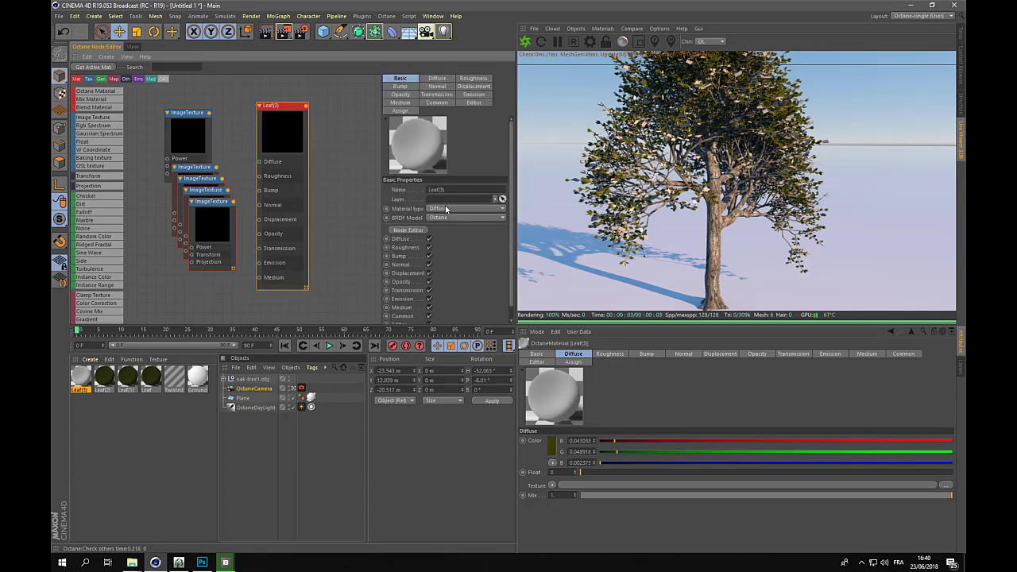
- Connect the leaf3 textures to the Leaf(3) material's Transmission, Normal, Opacity, Roughness and Diffuse inputs
drag(209, 112, 259, 248)
click(217, 209)
drag(234, 204, 260, 234)
click(229, 196)
click(209, 181)
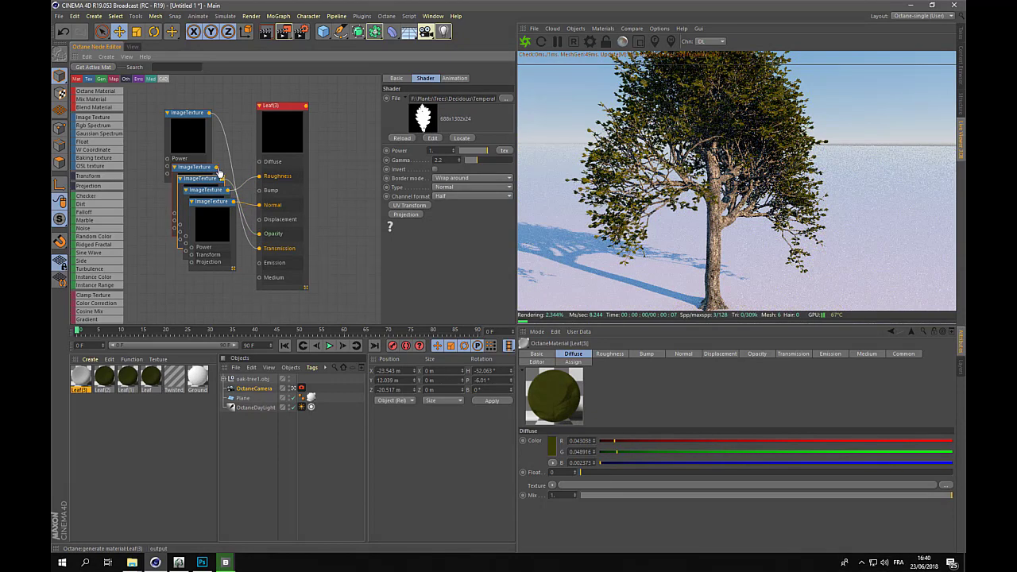
drag(216, 168, 259, 162)
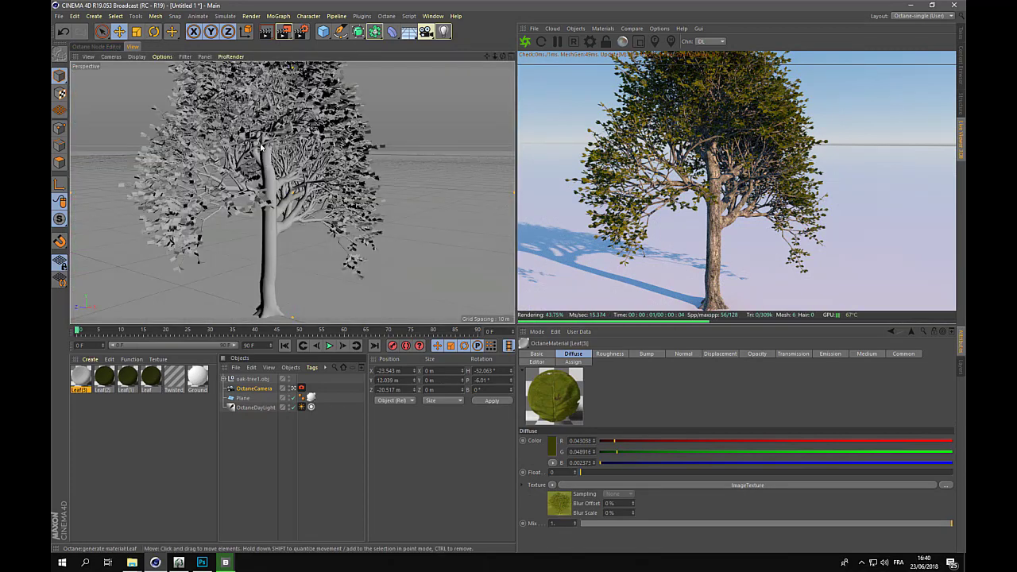
- Examine the oak's leaves and inner branches up close from several angles in the Octane live render
click(133, 47)
scroll(306, 162, up, 8)
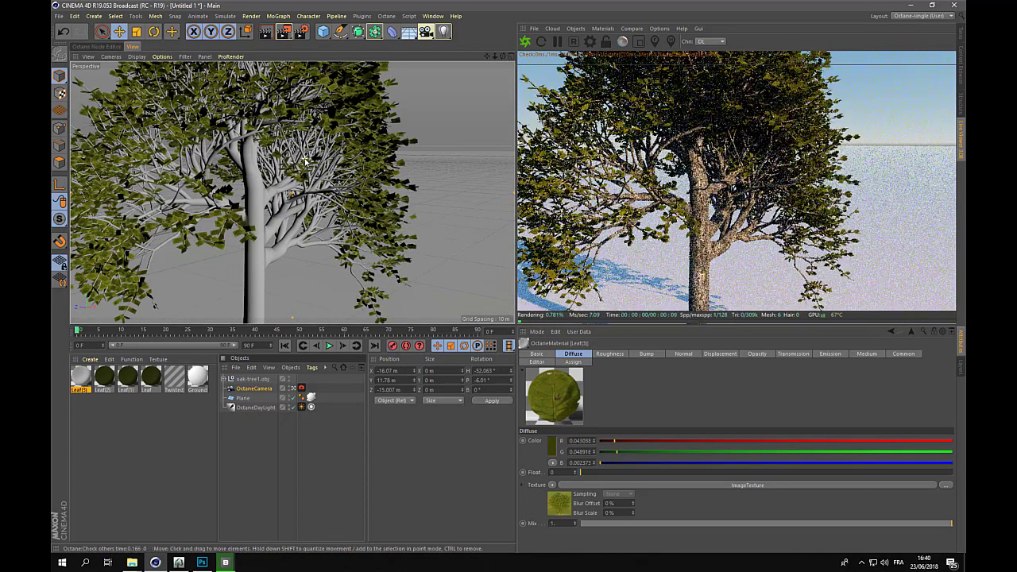
scroll(335, 160, up, 1)
mouse_move(335, 161)
alt+mouse_down()
mouse_move(281, 166)
mouse_move(330, 153)
alt+mouse_up()
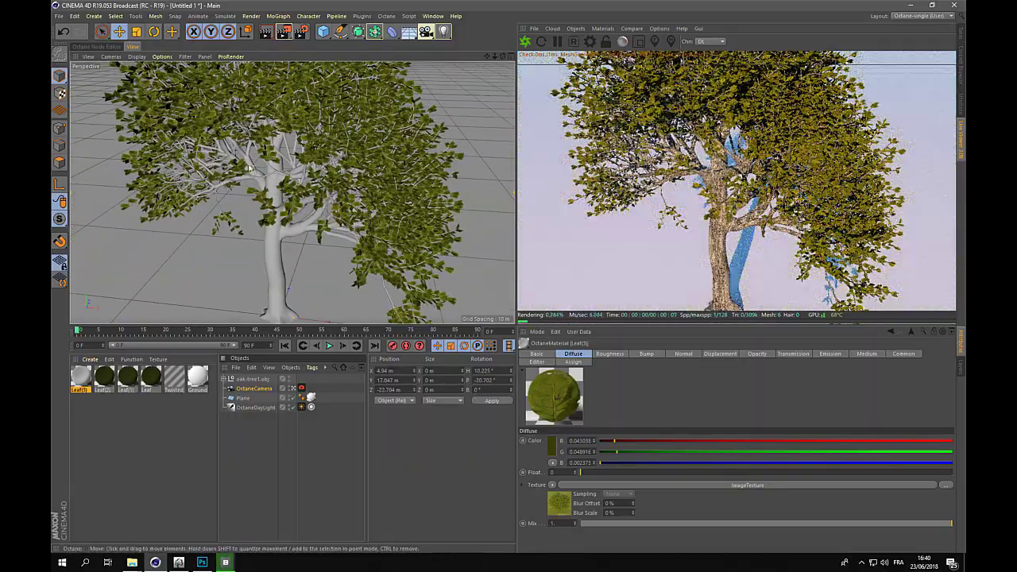
scroll(335, 151, up, 2)
scroll(341, 167, up, 2)
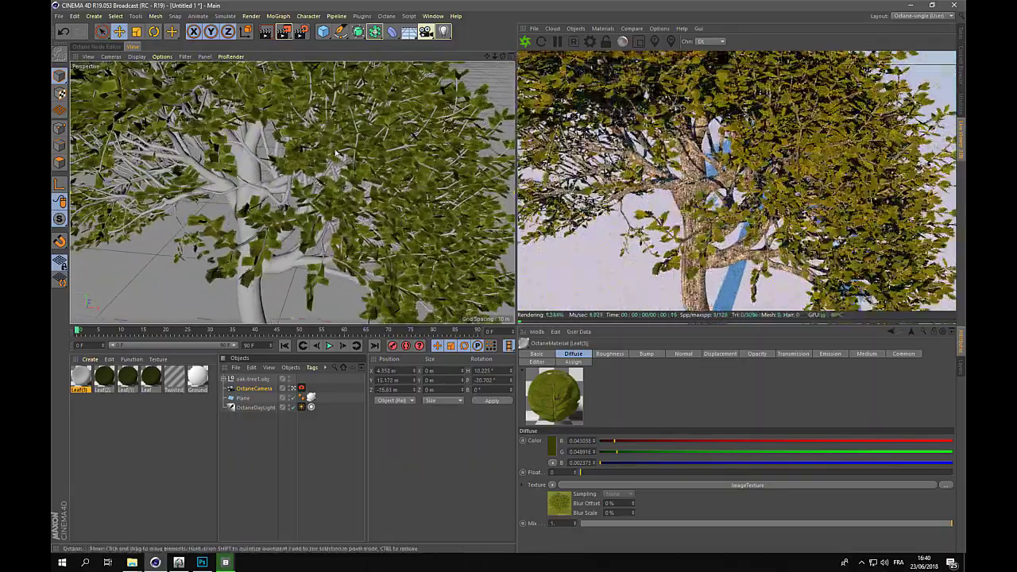
alt+drag(345, 173, 179, 184)
scroll(209, 172, up, 2)
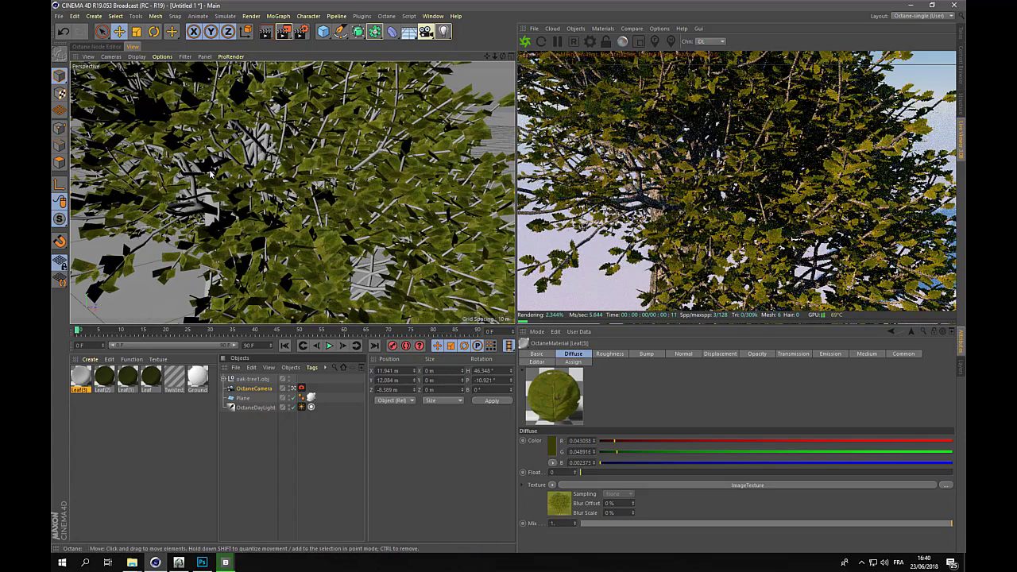
scroll(209, 172, up, 3)
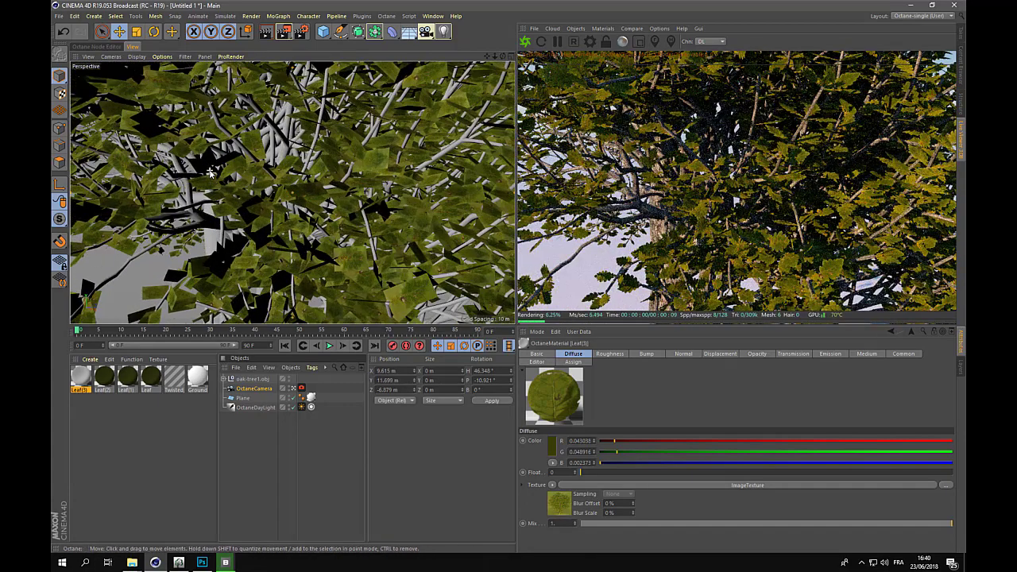
alt+drag(210, 171, 249, 195)
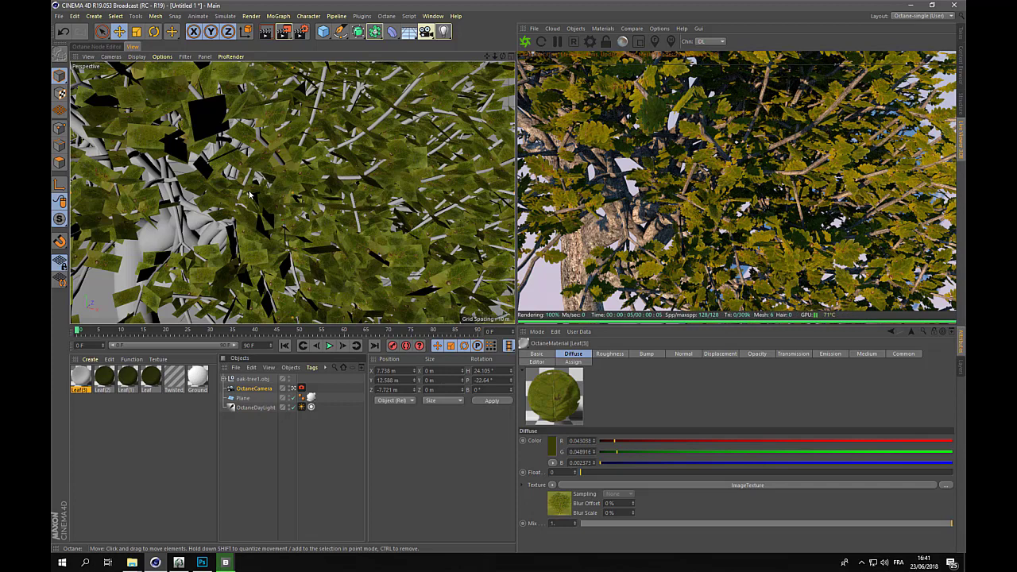
- Examine the oak's overall crown, trunk and ground shadow from farther away in the Octane live render
scroll(249, 194, down, 6)
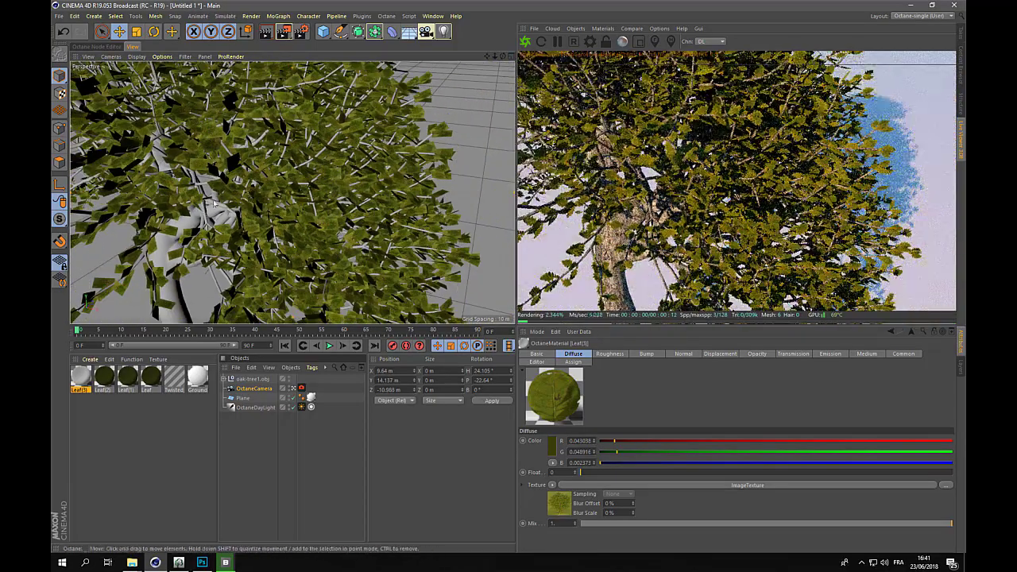
alt+middle_drag(195, 199, 266, 179)
alt+drag(258, 213, 316, 137)
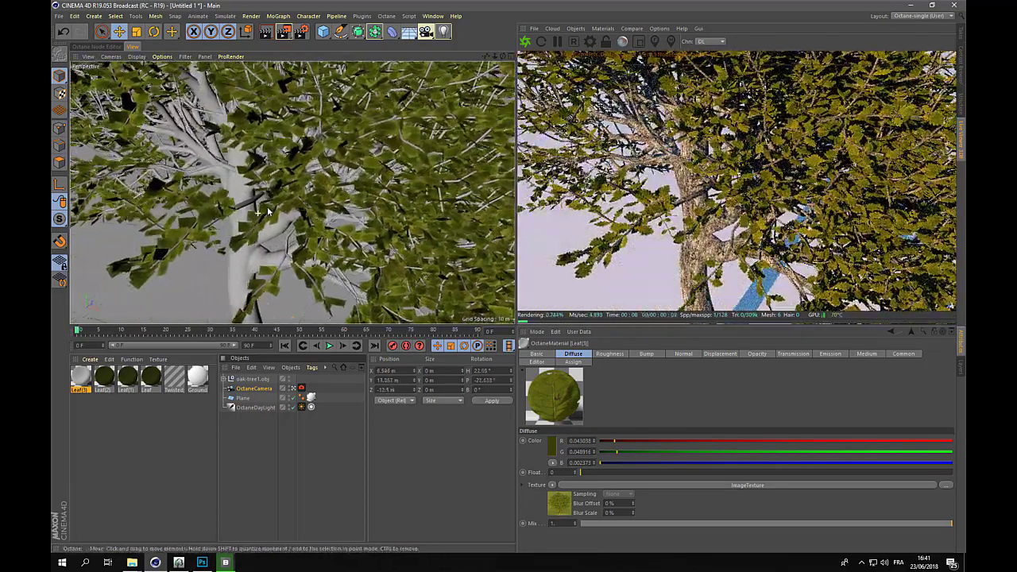
scroll(275, 219, down, 2)
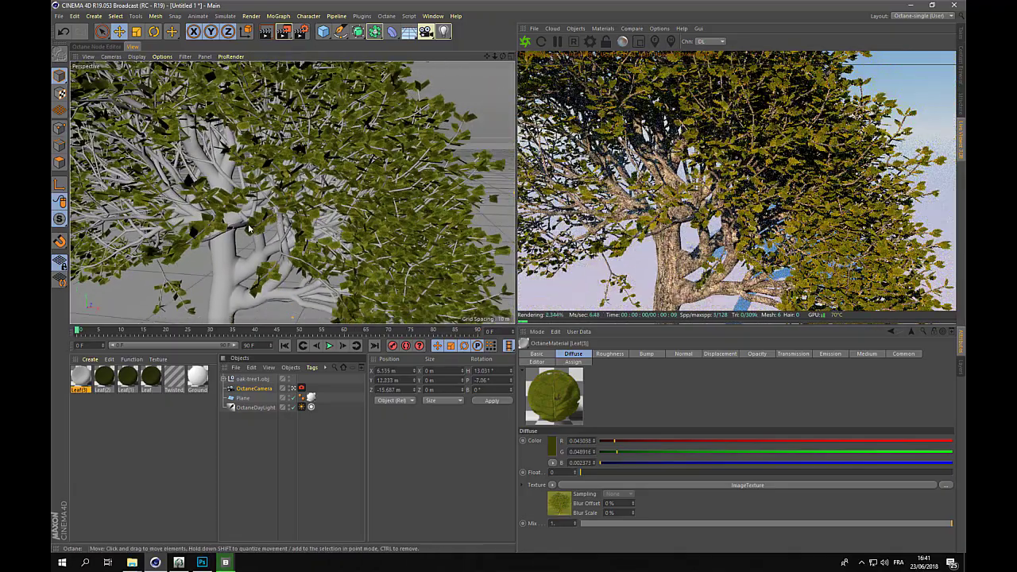
scroll(246, 231, down, 3)
alt+middle_drag(243, 232, 306, 125)
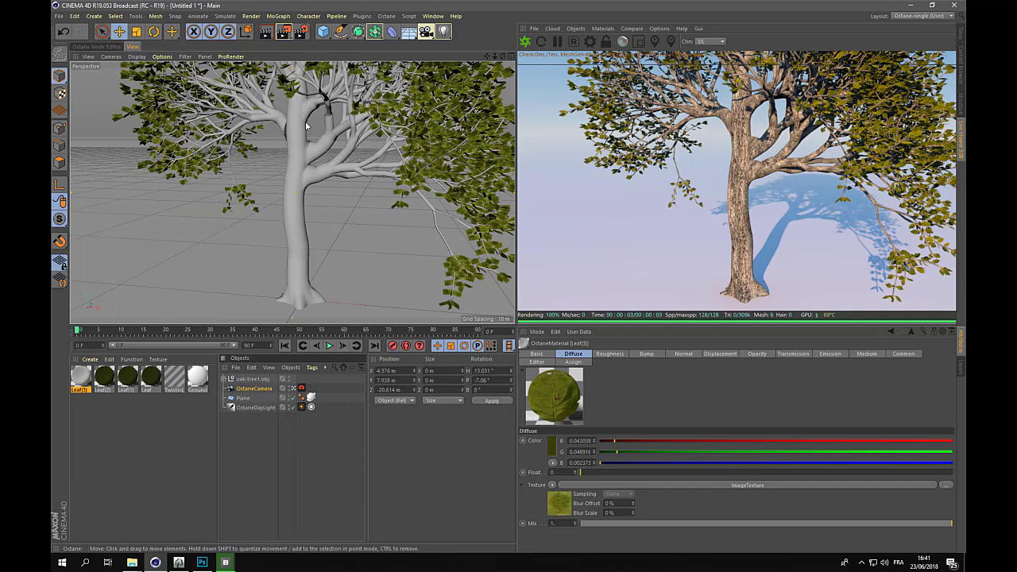
scroll(289, 159, down, 5)
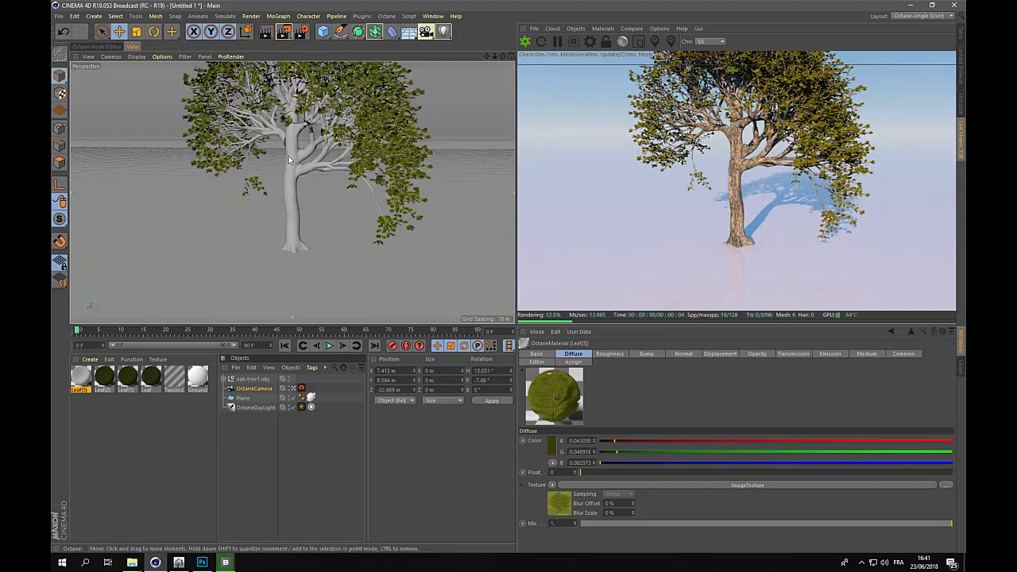
alt+middle_drag(294, 155, 294, 202)
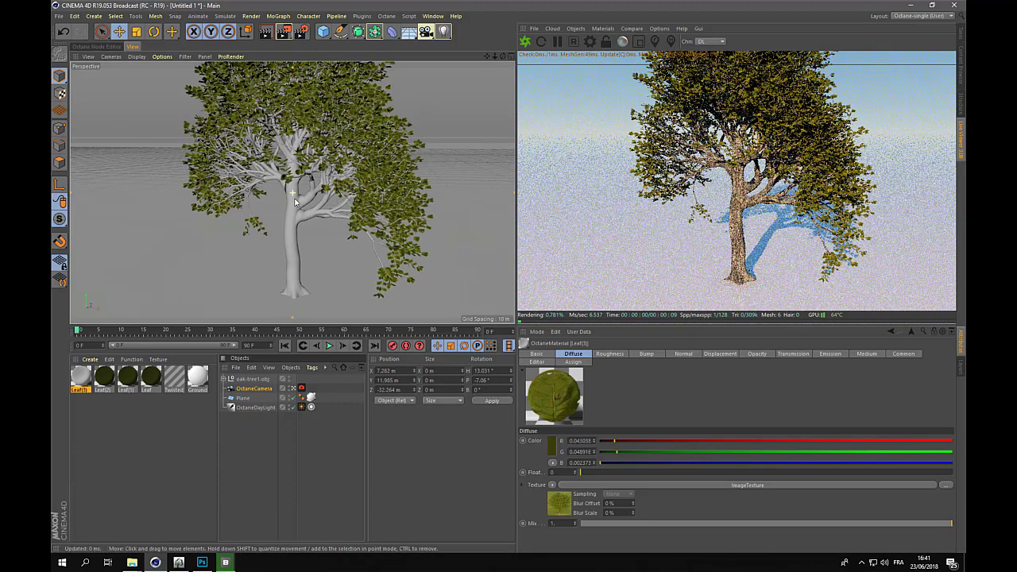